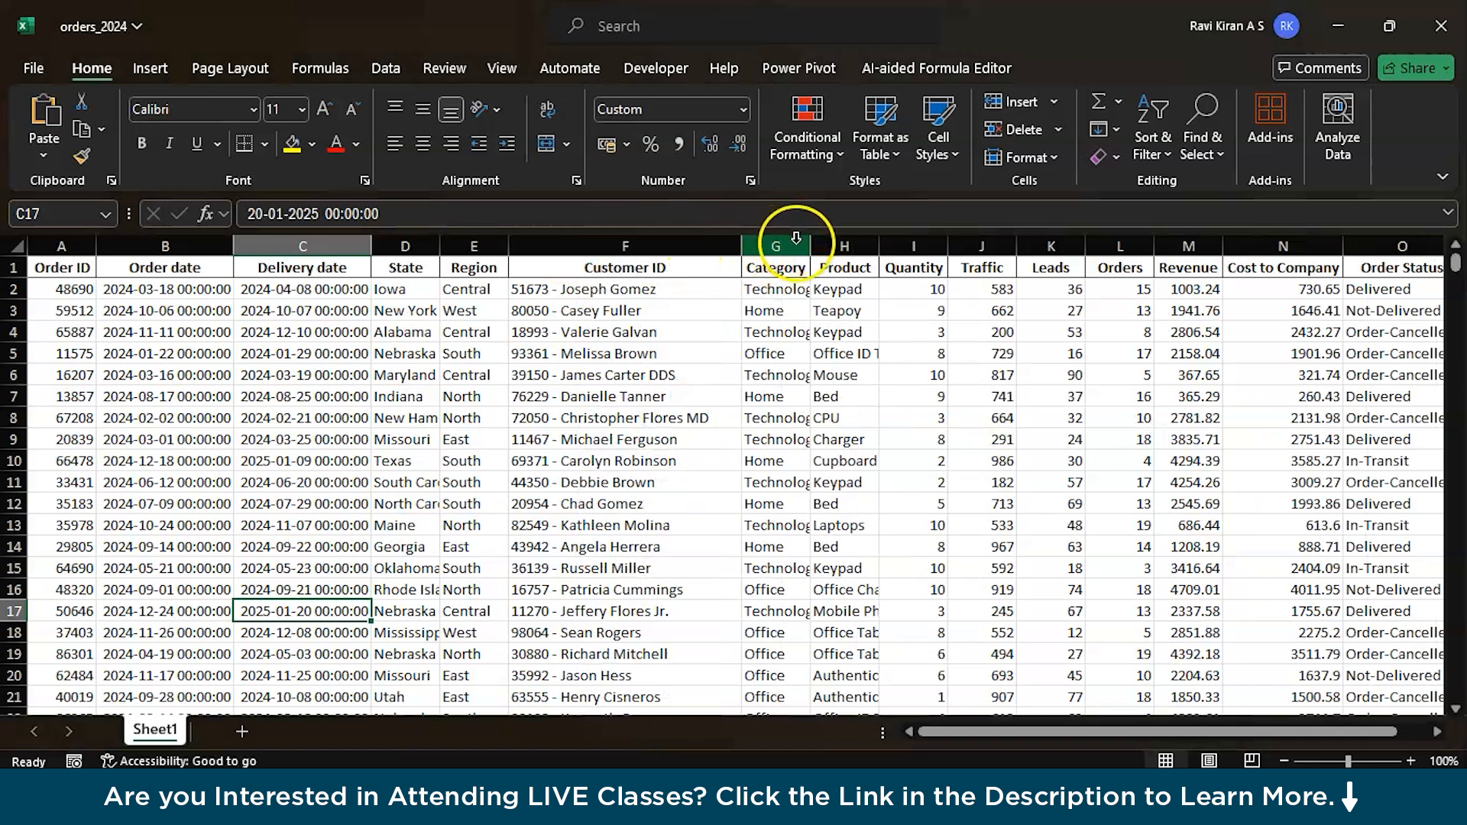
# Step: Format the Order date and Delivery date columns as Short Date
pyautogui.click(145, 308)
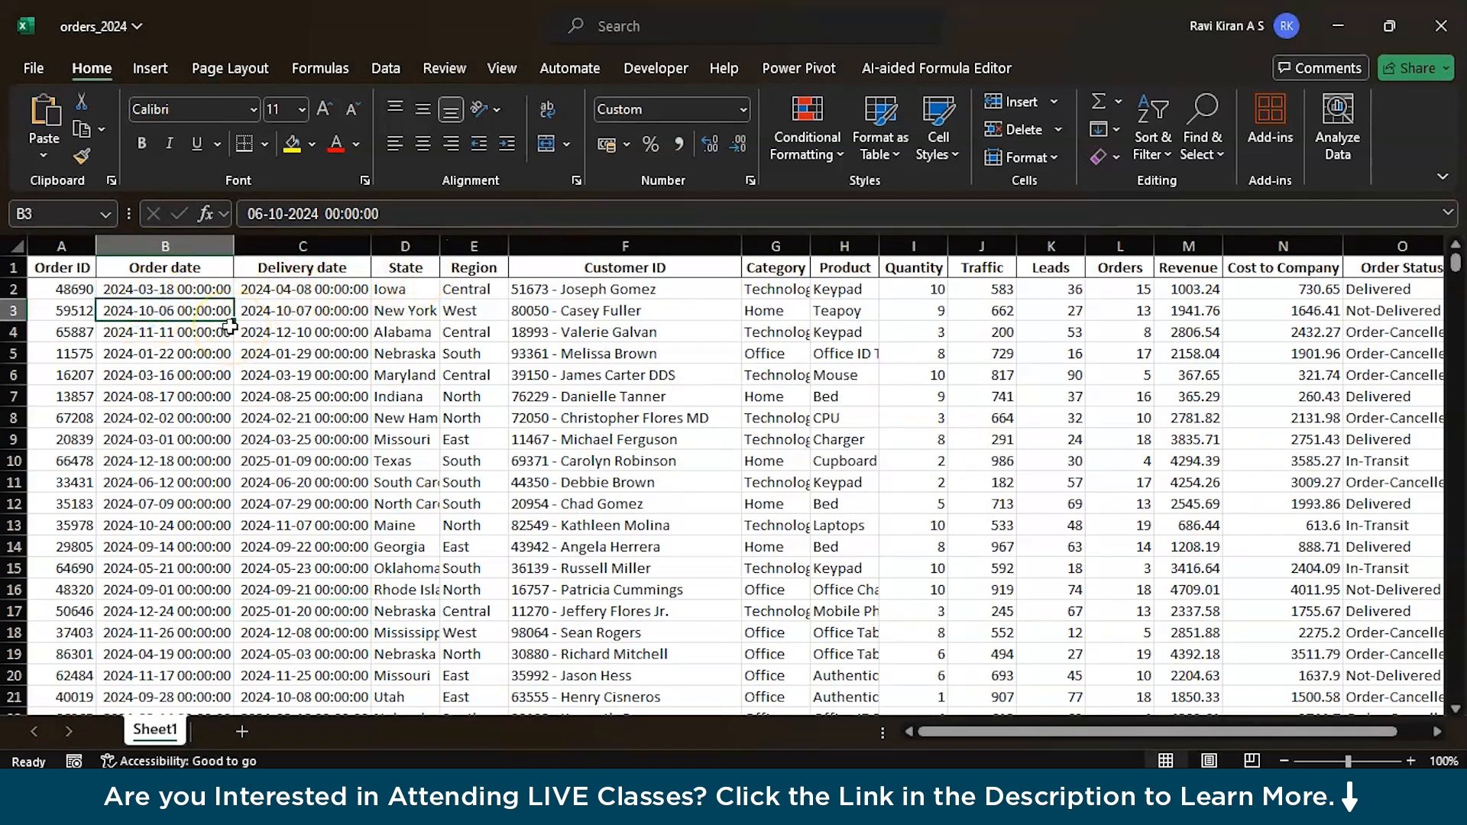
pyautogui.click(209, 246)
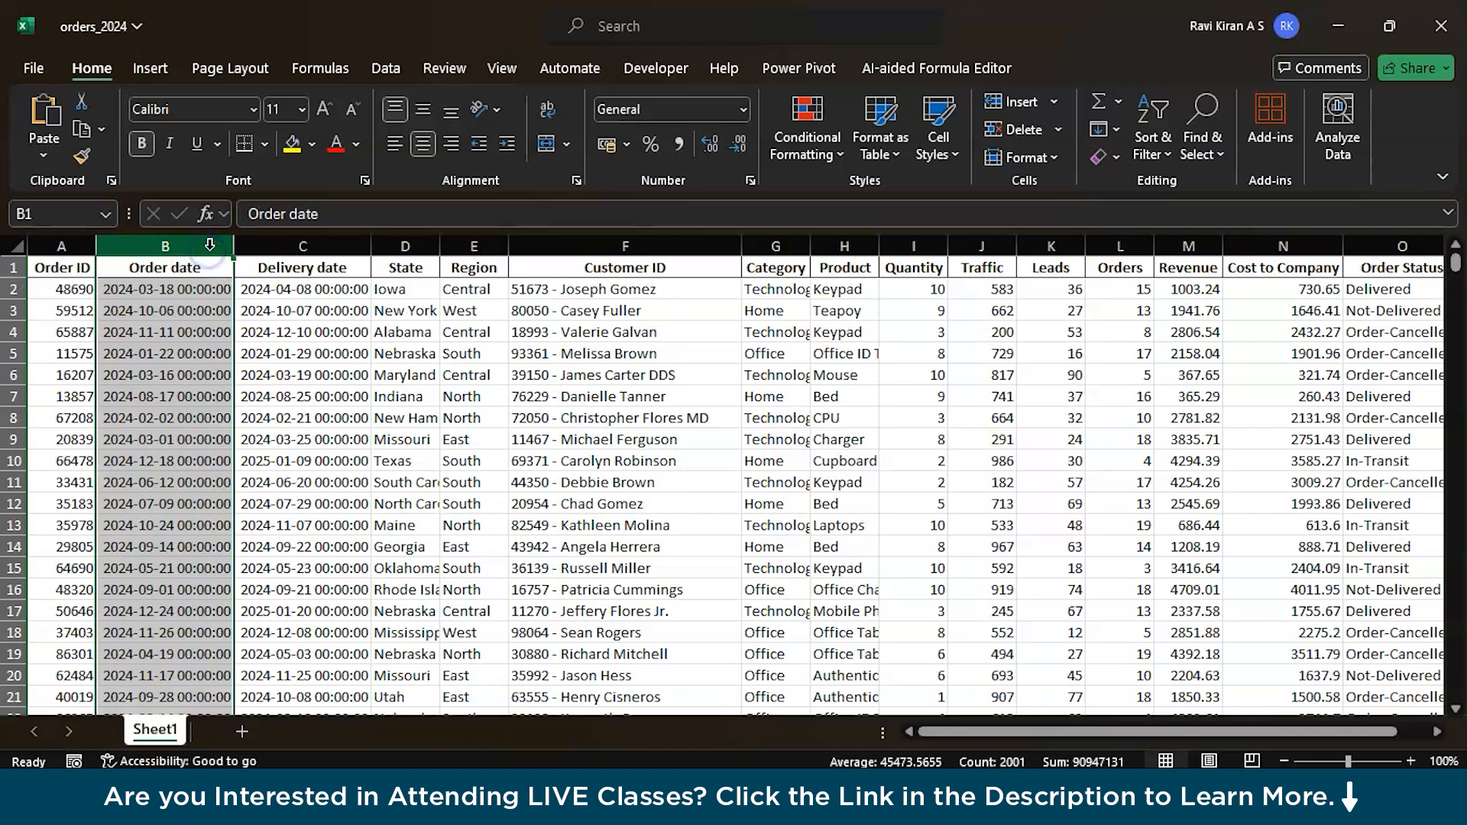
pyautogui.keyDown('ctrl'); pyautogui.click(267, 245); pyautogui.keyUp('ctrl')
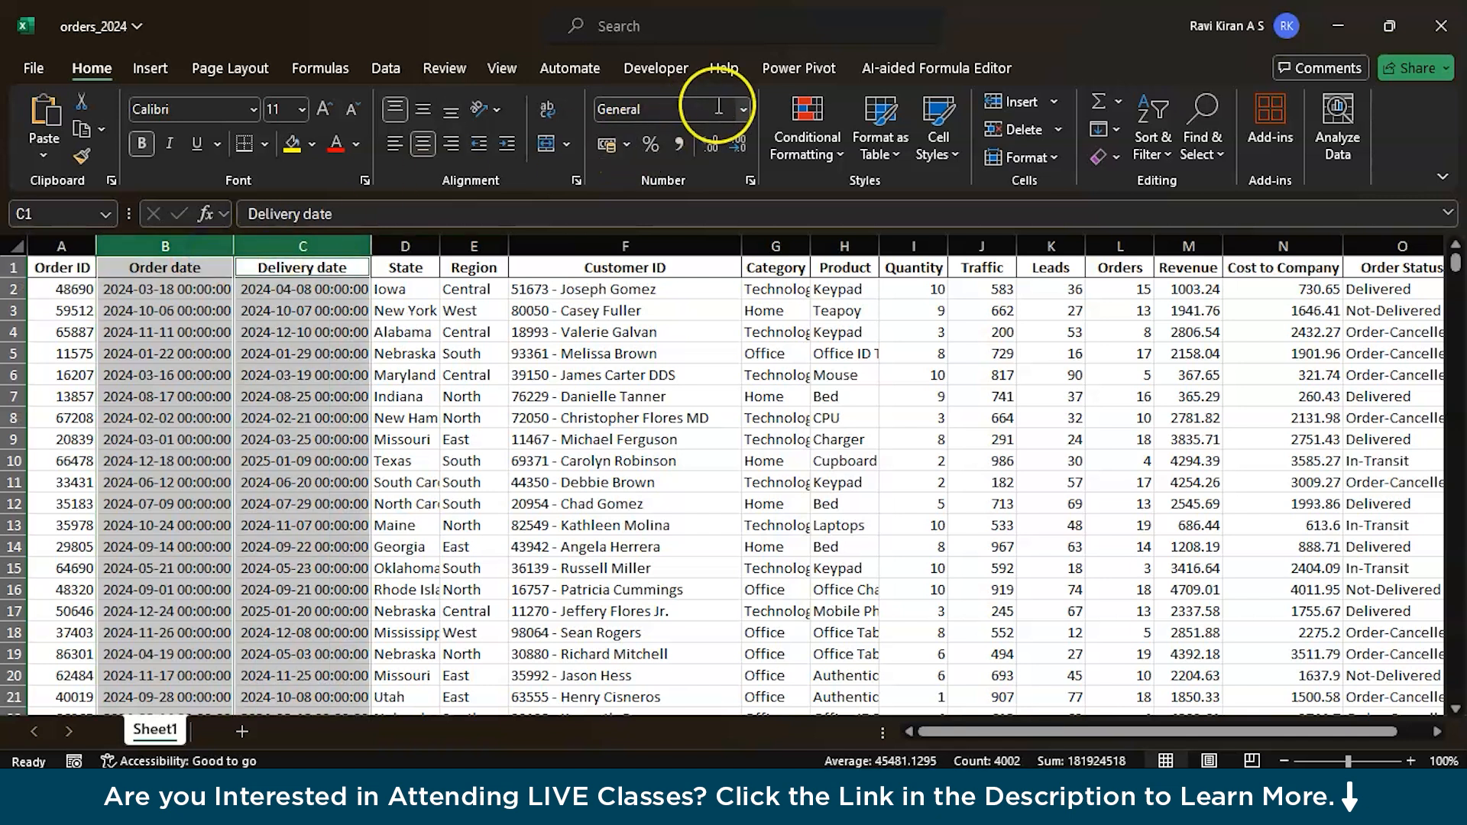
pyautogui.click(744, 109)
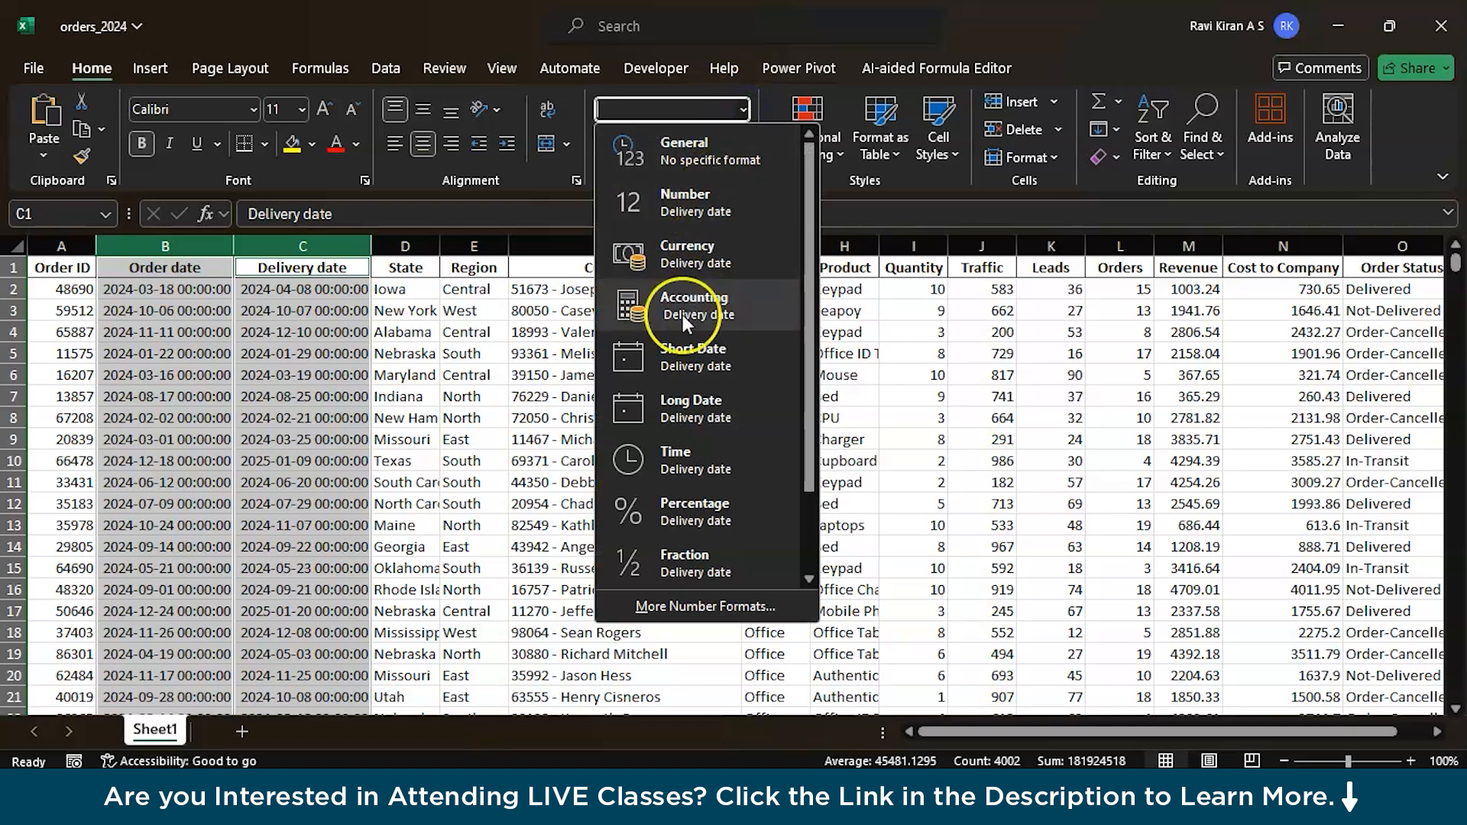
pyautogui.click(676, 352)
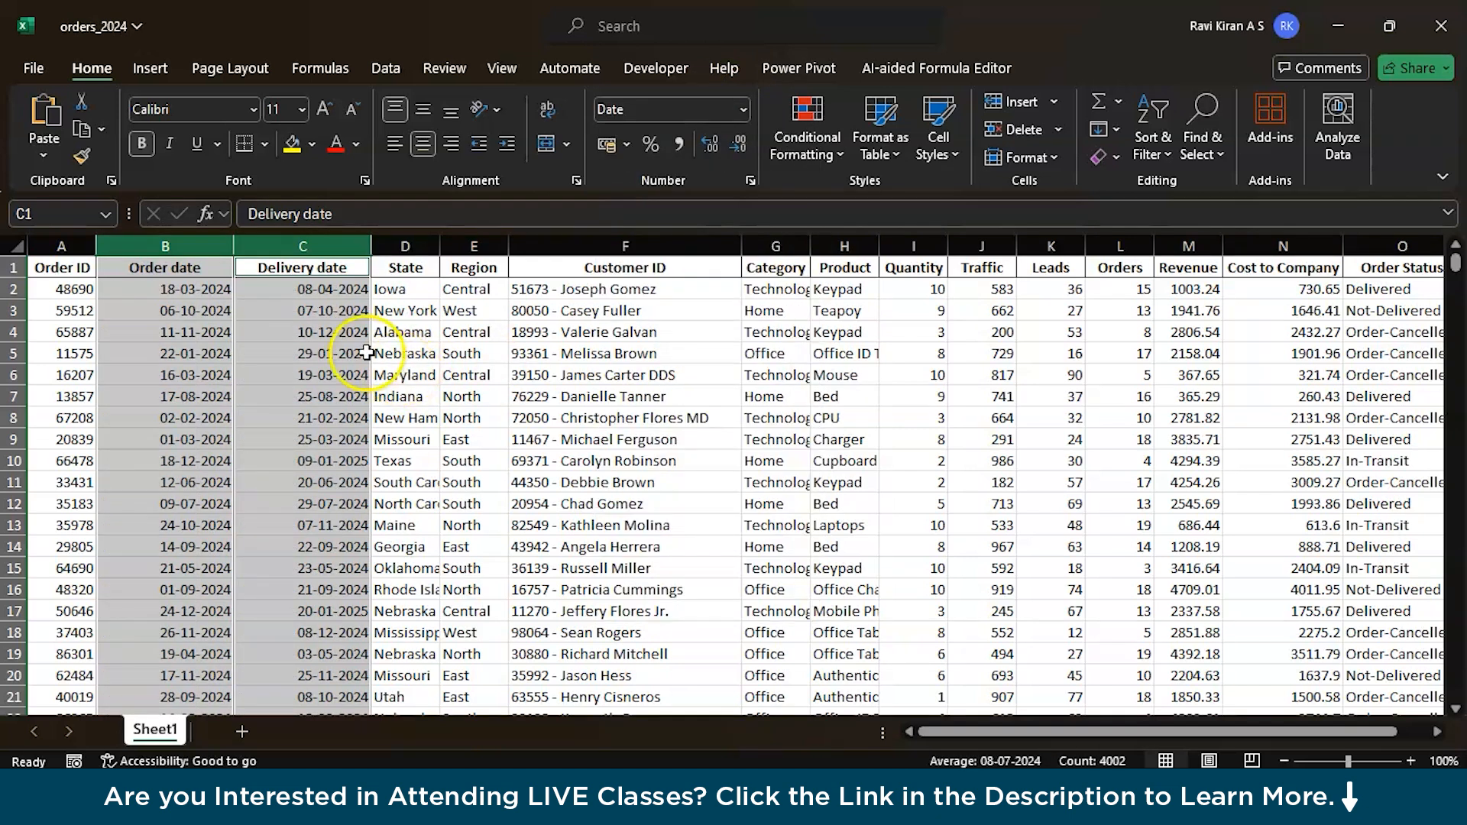
pyautogui.click(344, 353)
# Step: Set up Text to Columns on the Customer ID column as delimited data with a hyphen as the only delimiter
pyautogui.hscroll(1, 539, 371)
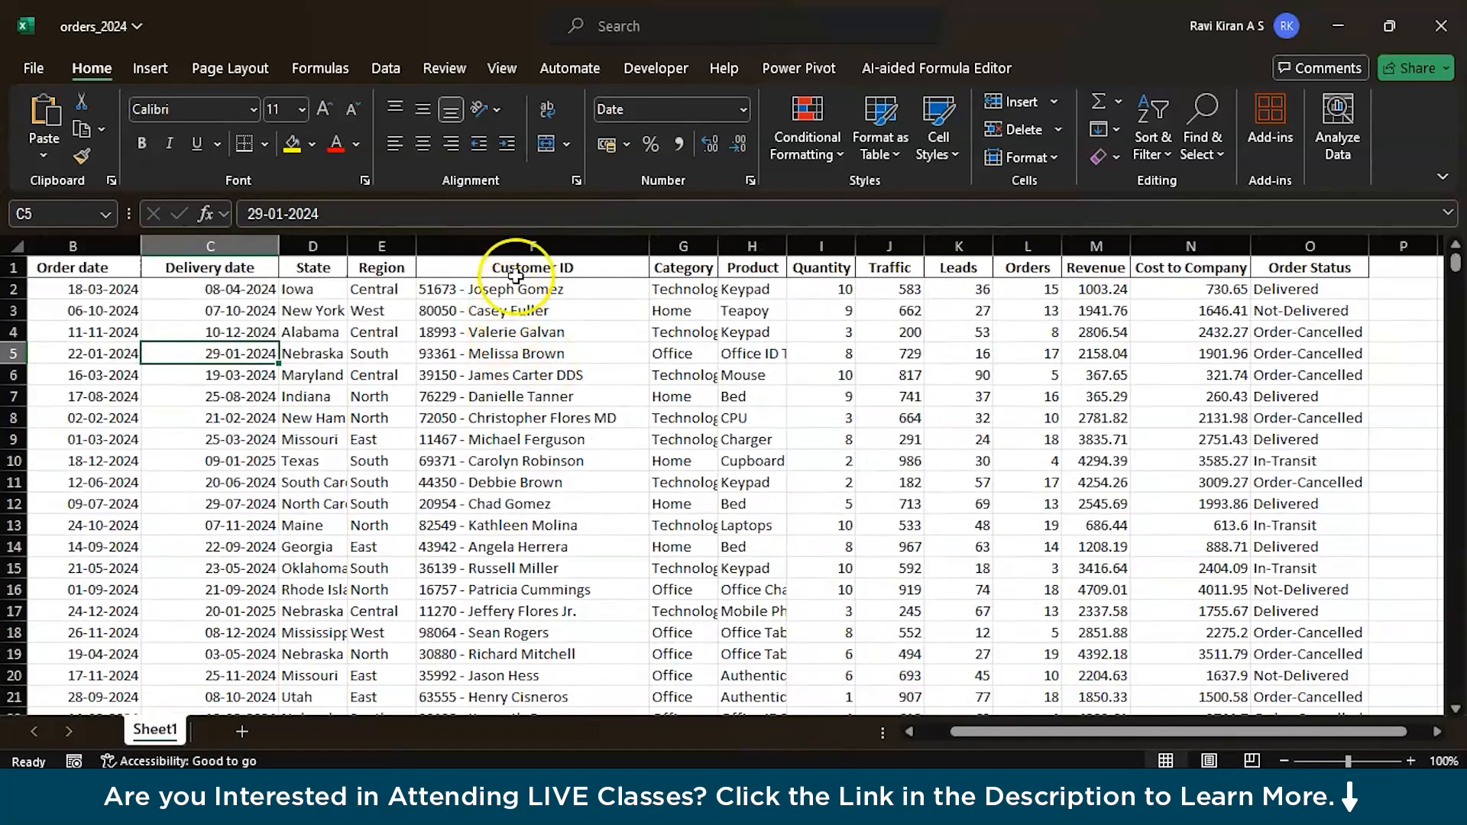
pyautogui.click(528, 246)
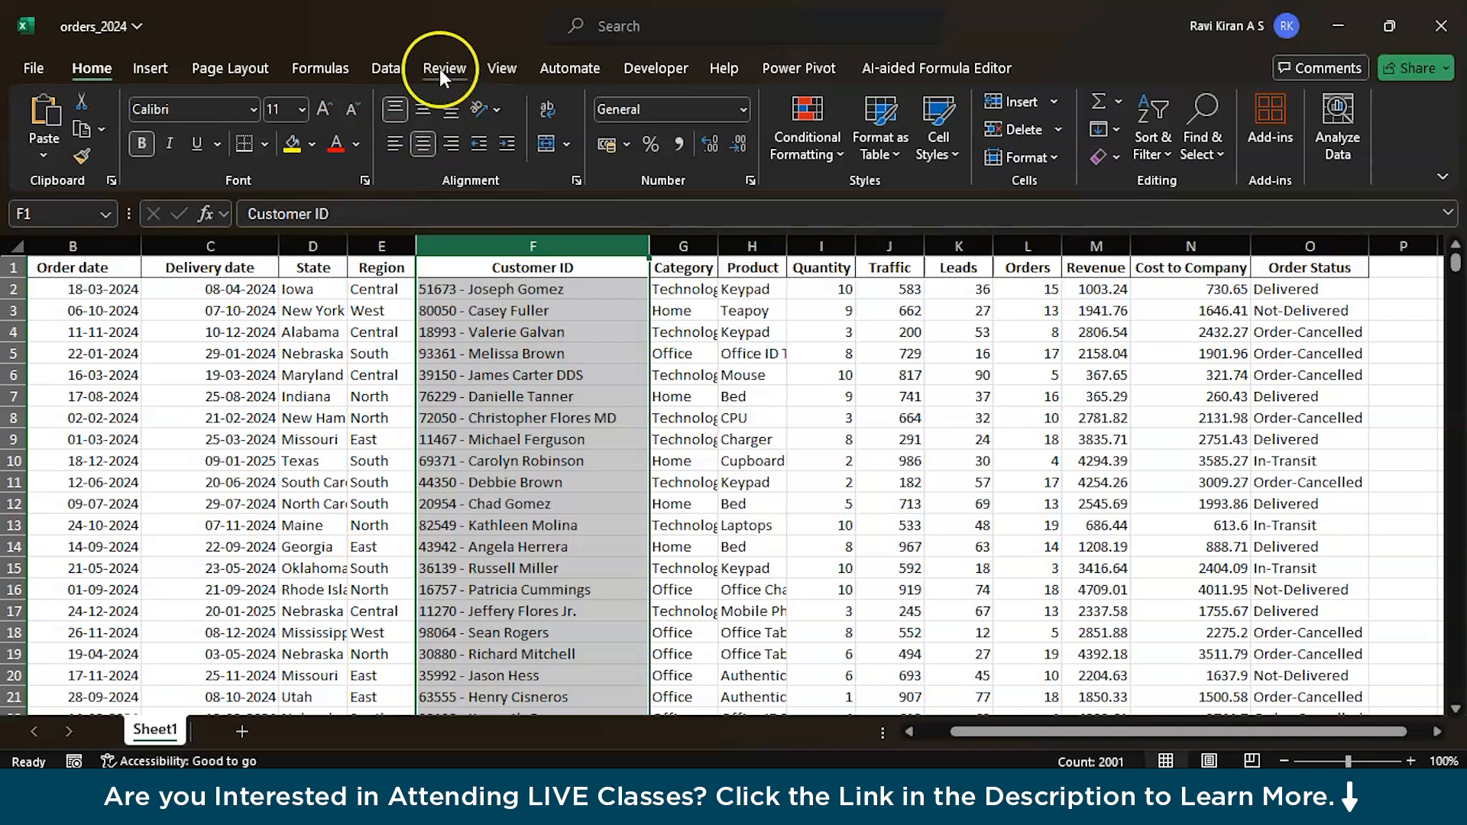
pyautogui.click(399, 71)
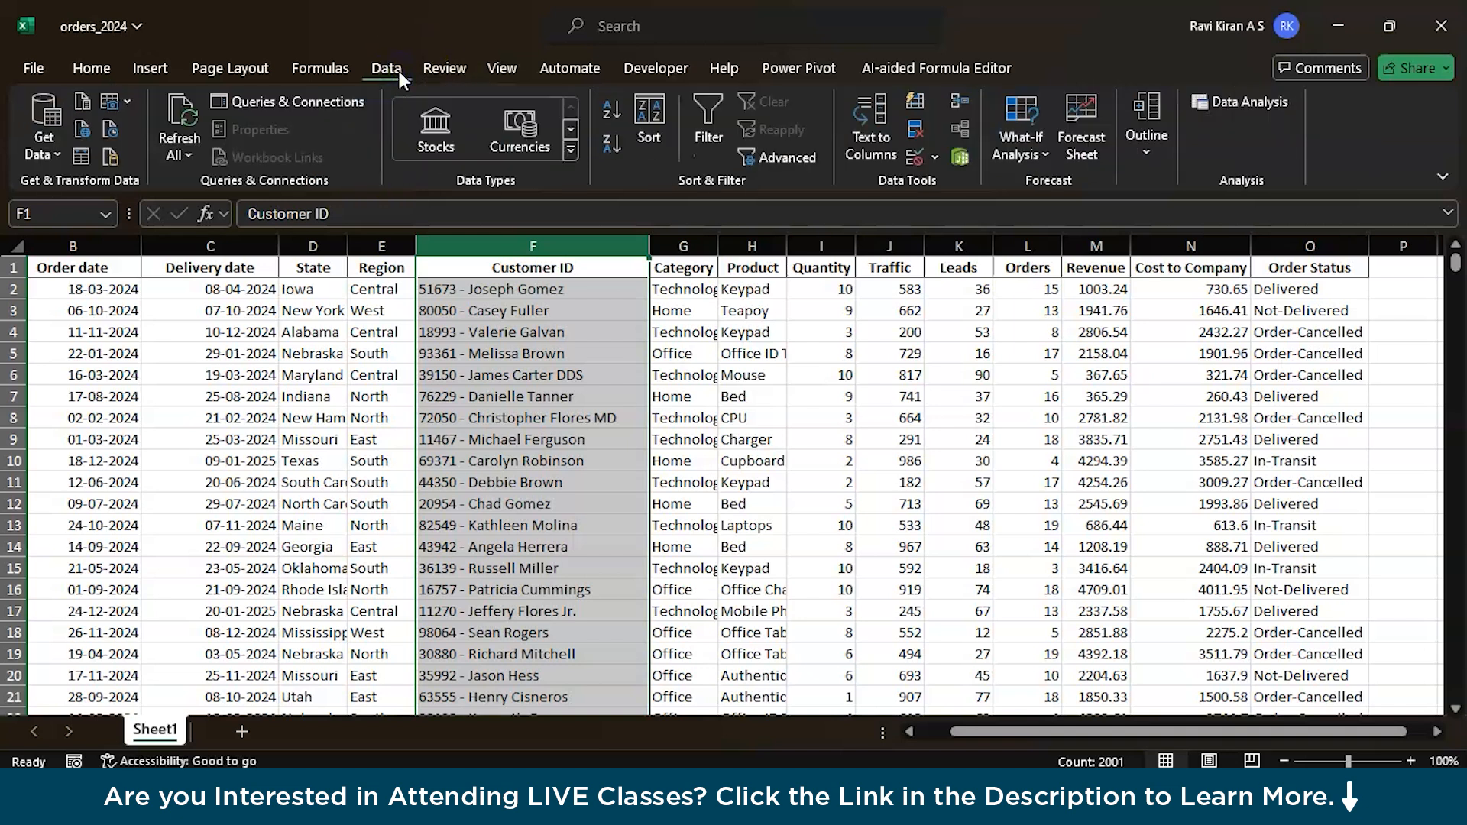
pyautogui.click(894, 141)
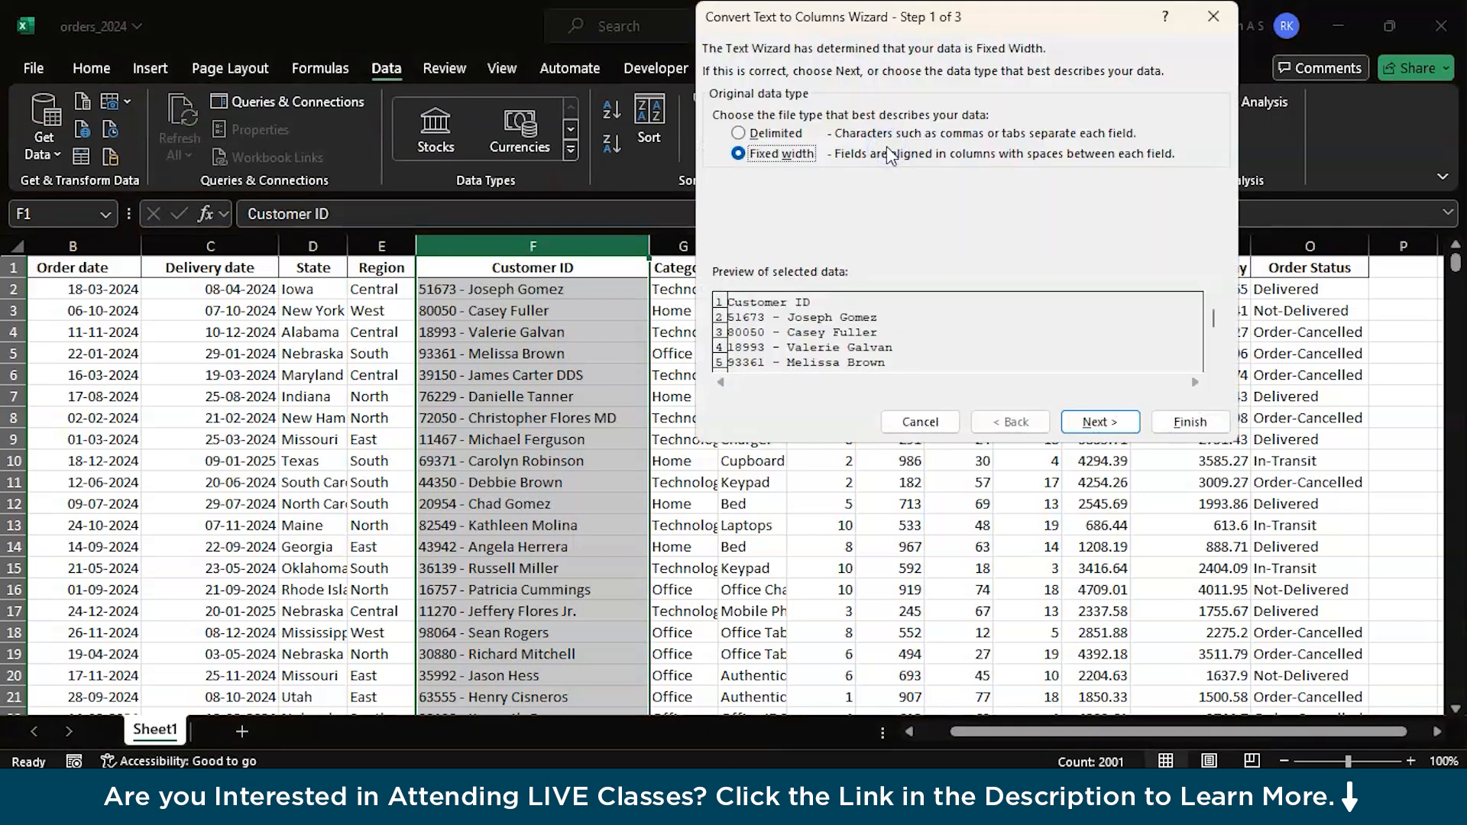
pyautogui.click(738, 133)
pyautogui.click(1078, 422)
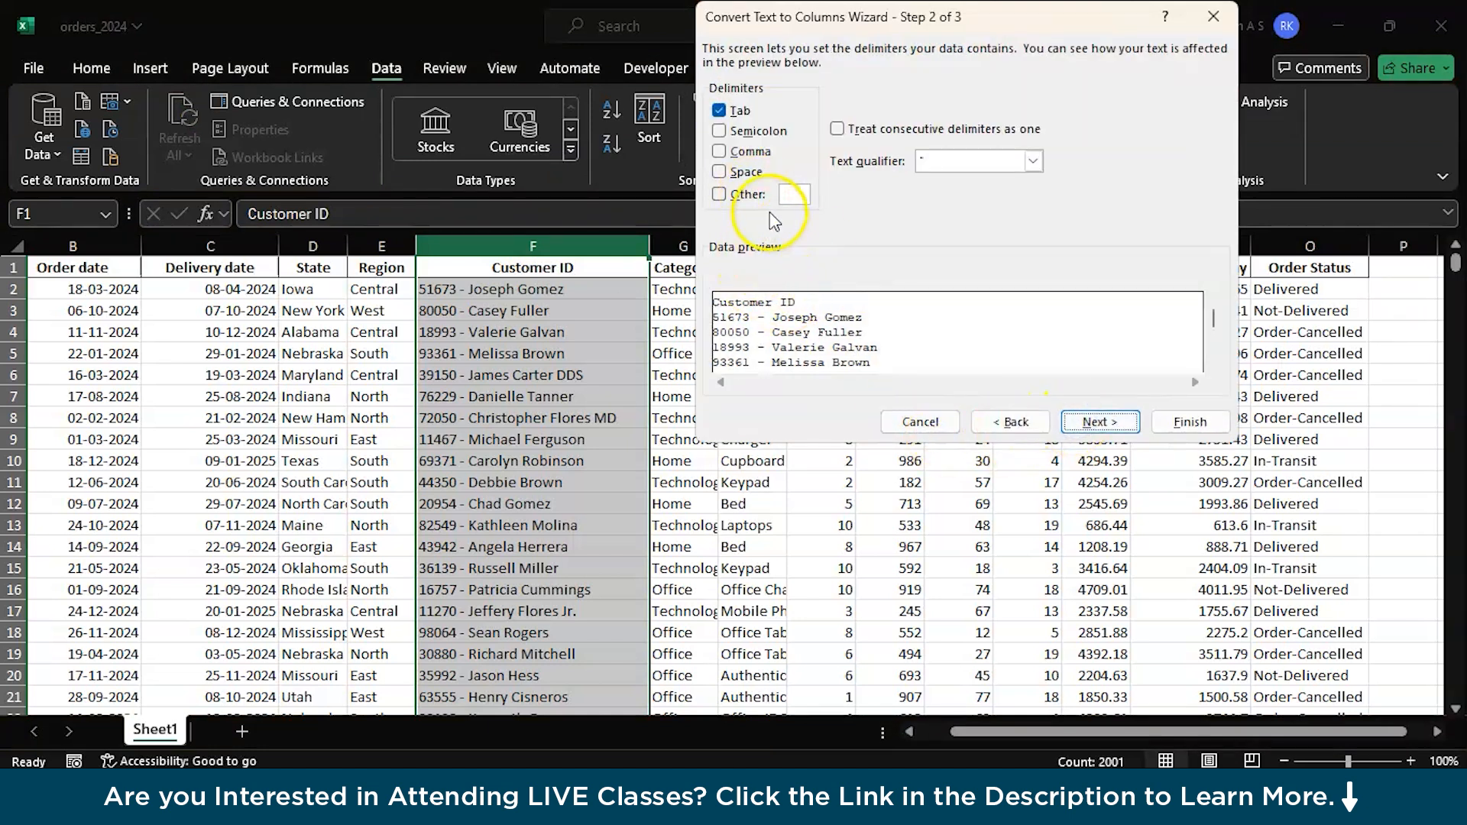
pyautogui.click(718, 194)
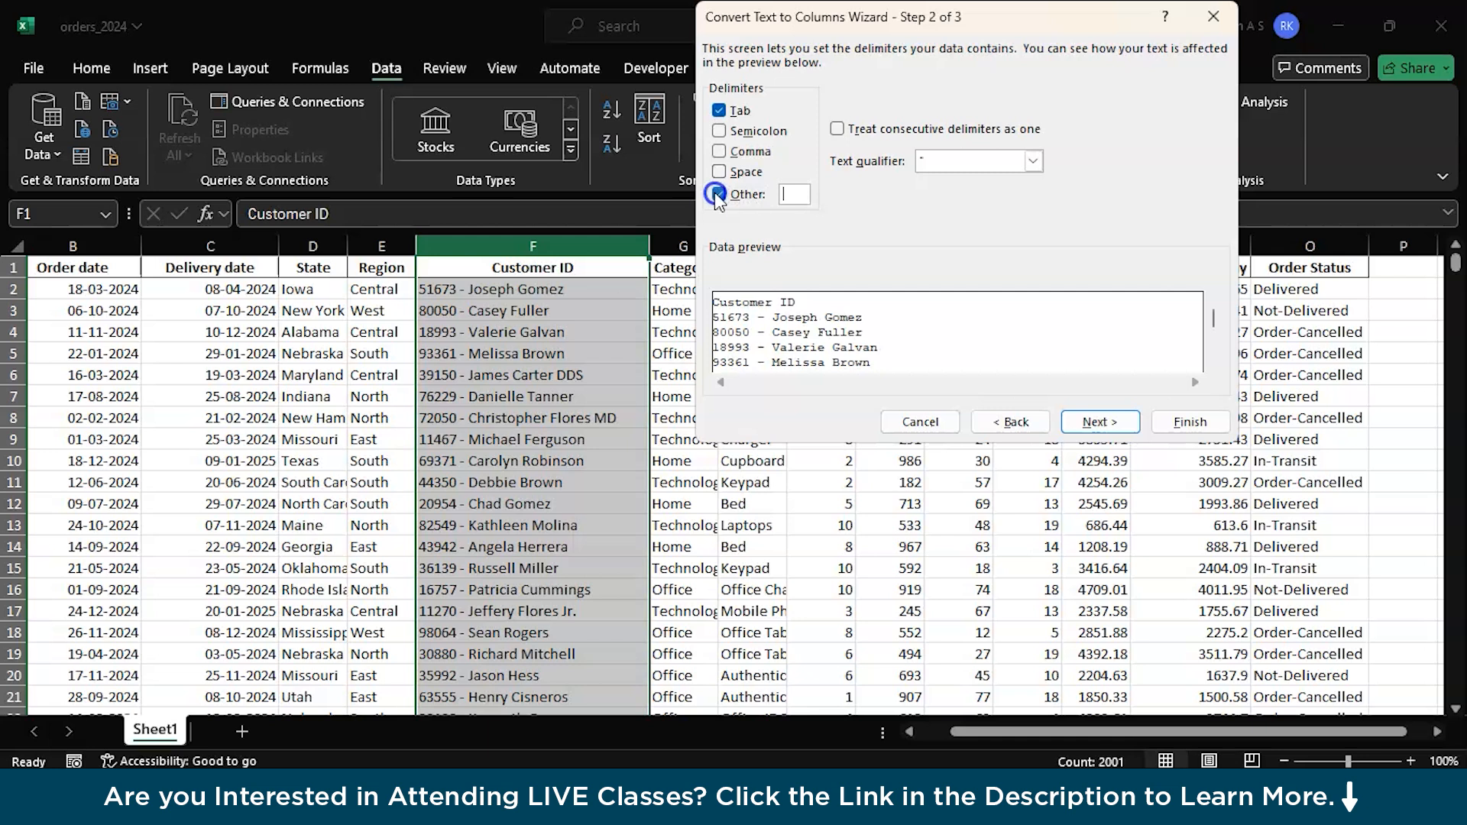
pyautogui.click(719, 110)
pyautogui.click(788, 196)
pyautogui.write('-')
# Step: Try to complete the Customer ID split at destination $F$1, declining to replace the existing data
pyautogui.click(1086, 422)
pyautogui.click(977, 346)
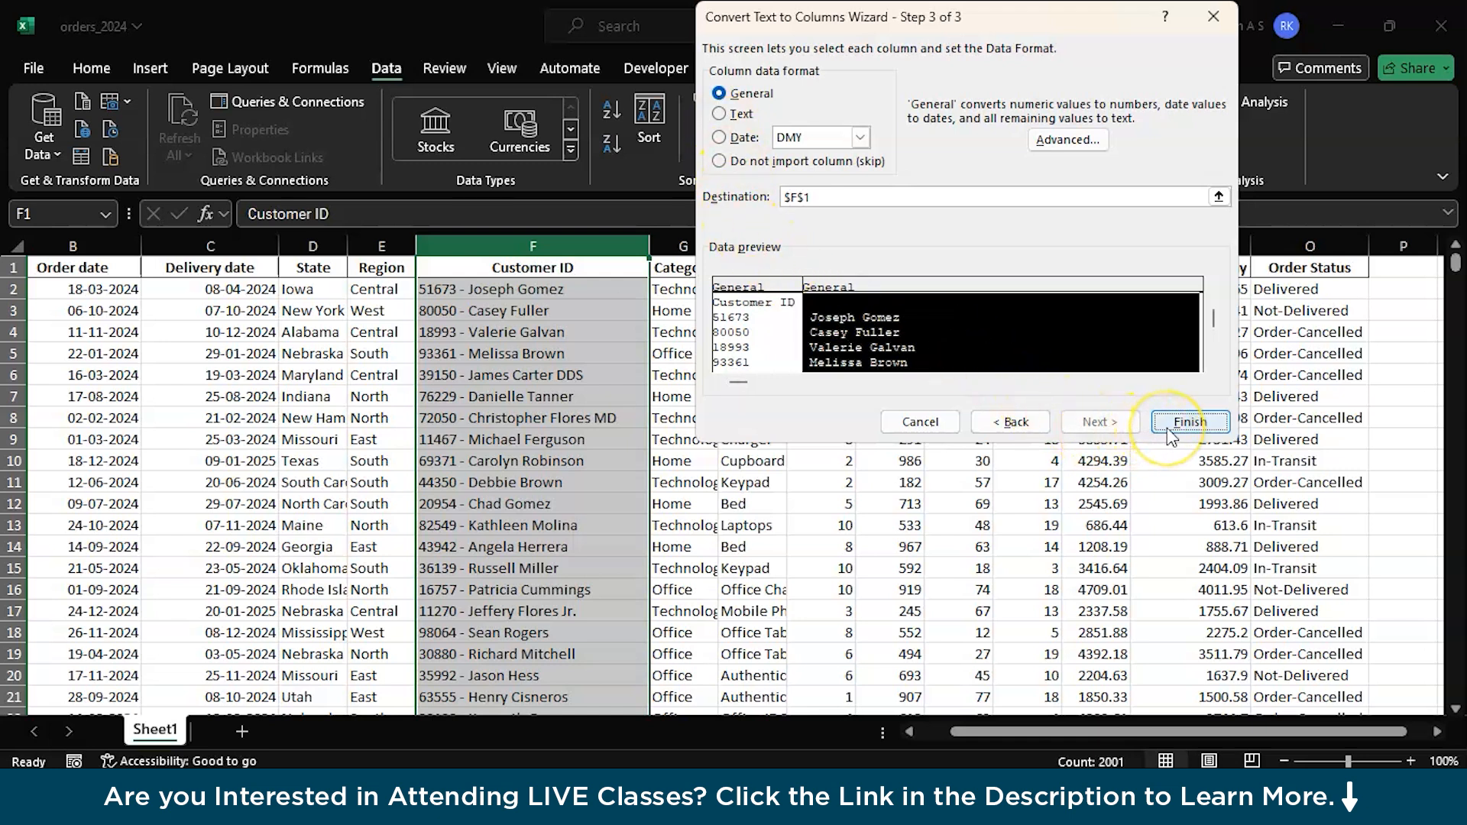
pyautogui.click(1190, 422)
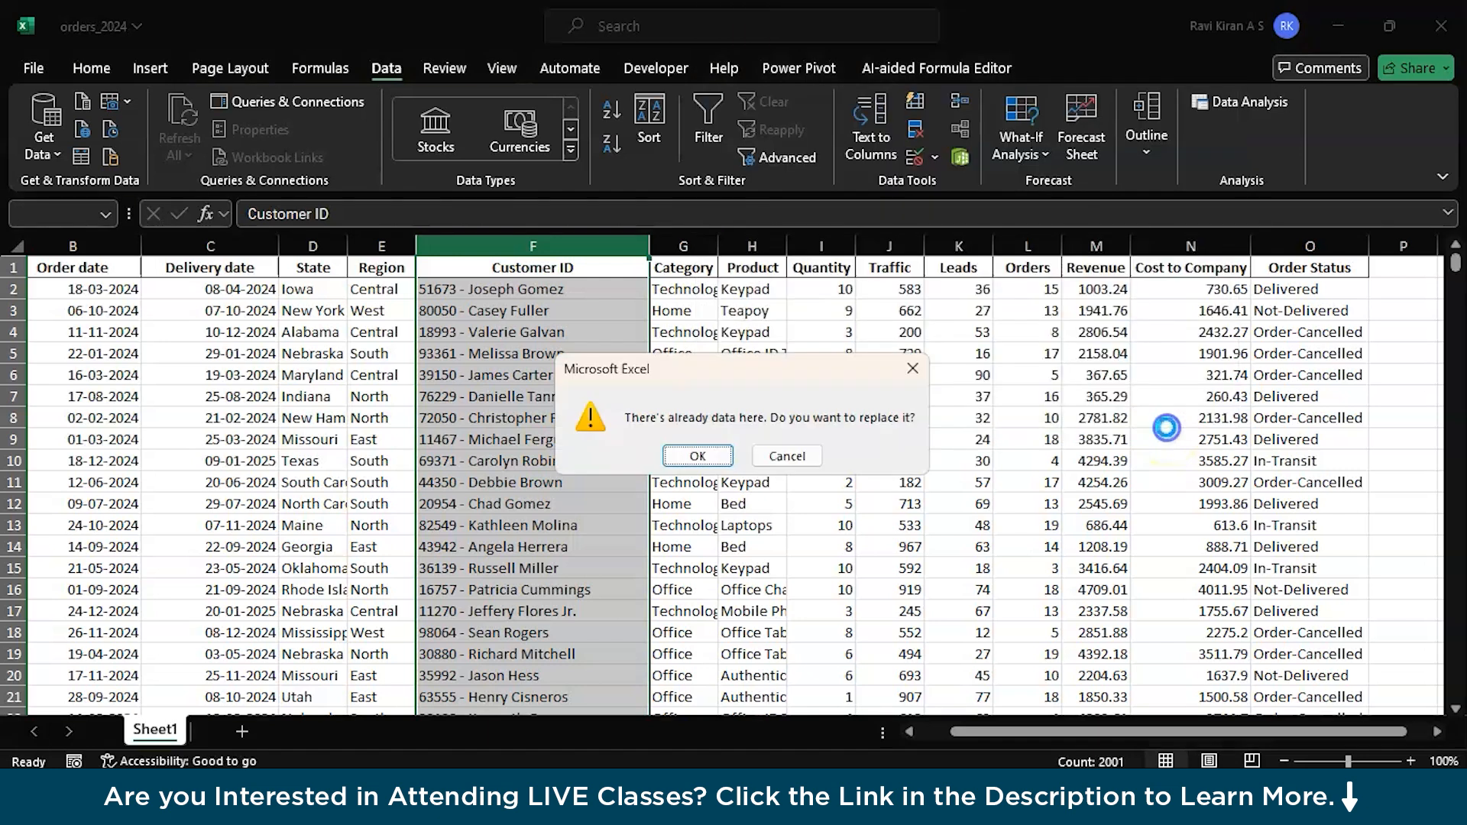
pyautogui.click(787, 456)
# Step: Insert a blank column between the Customer ID and Category columns
pyautogui.click(687, 249)
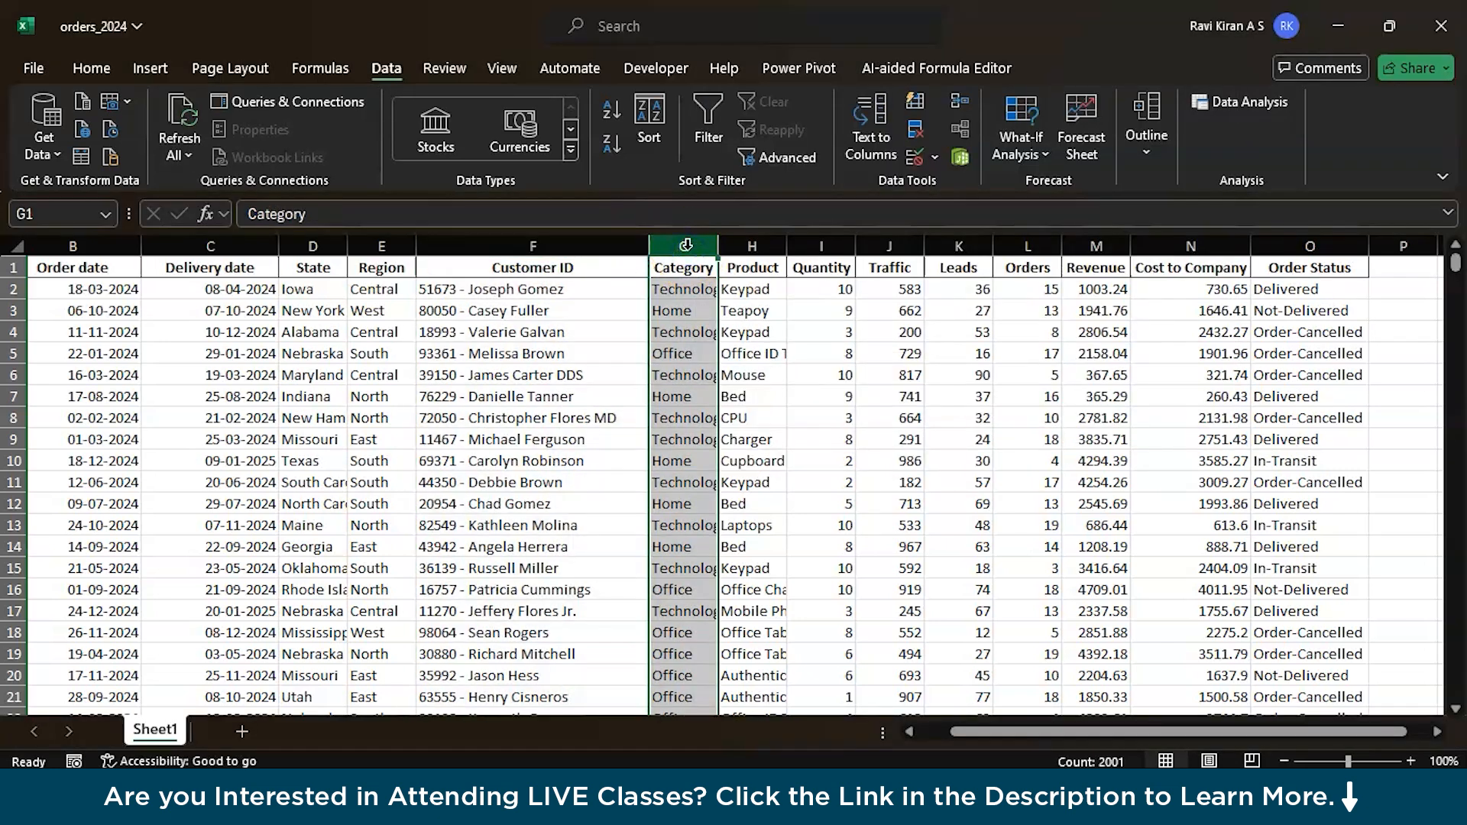
pyautogui.rightClick(687, 247)
pyautogui.click(731, 456)
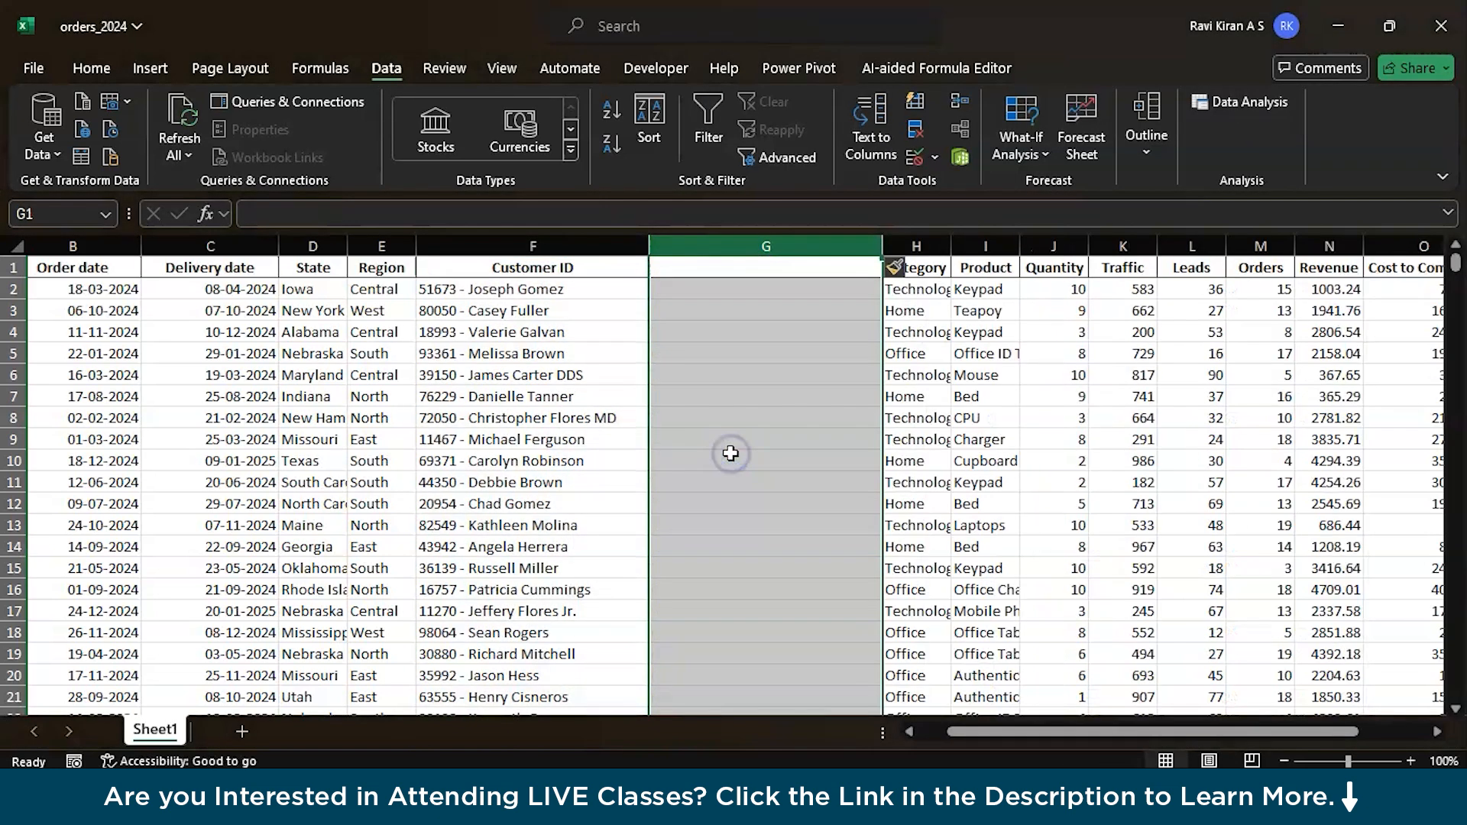
pyautogui.click(714, 328)
# Step: Split the Customer ID column at the hyphen into columns F and G with General format, replacing the existing data
pyautogui.click(606, 250)
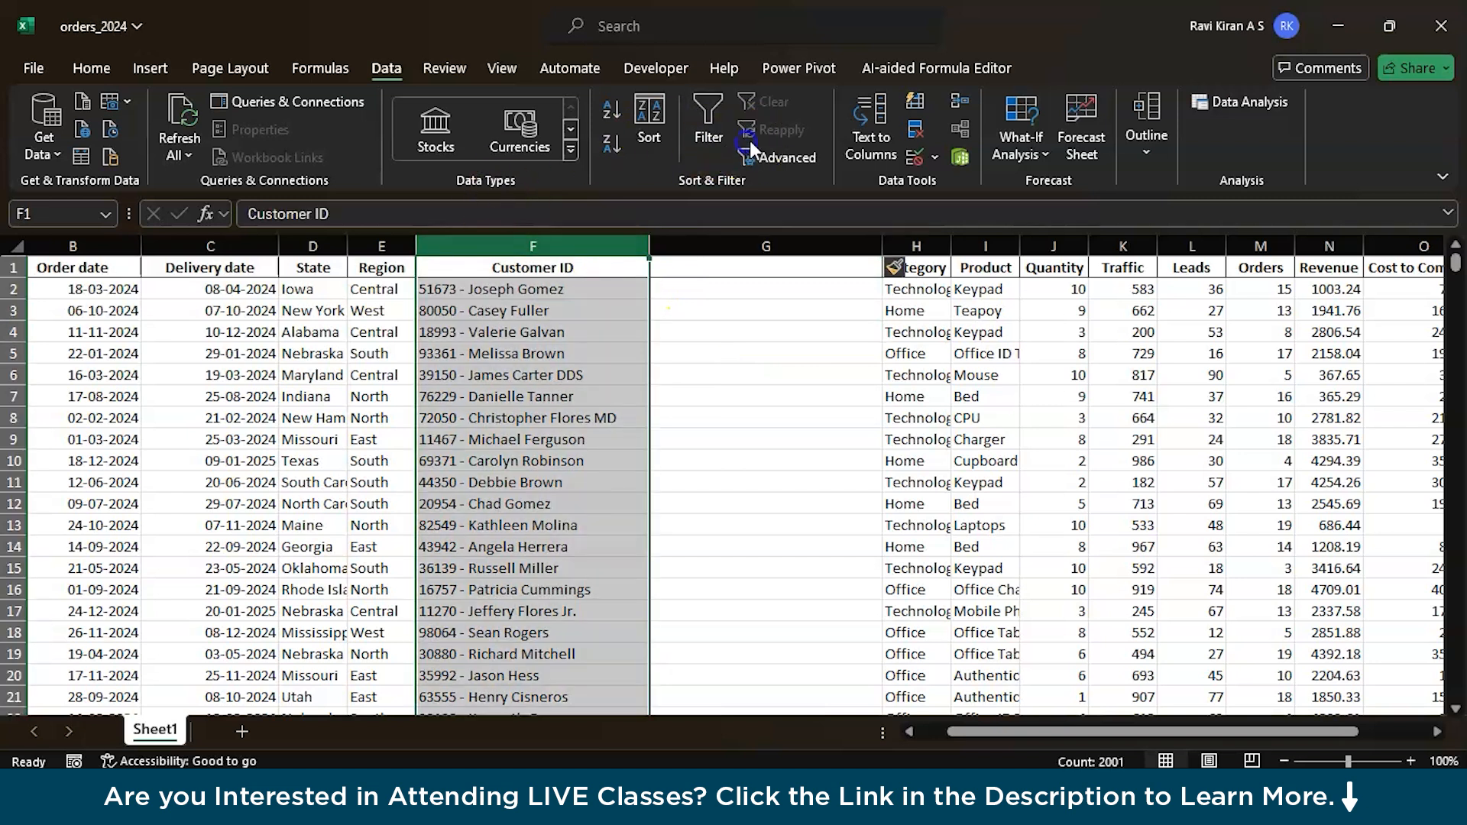
pyautogui.click(875, 131)
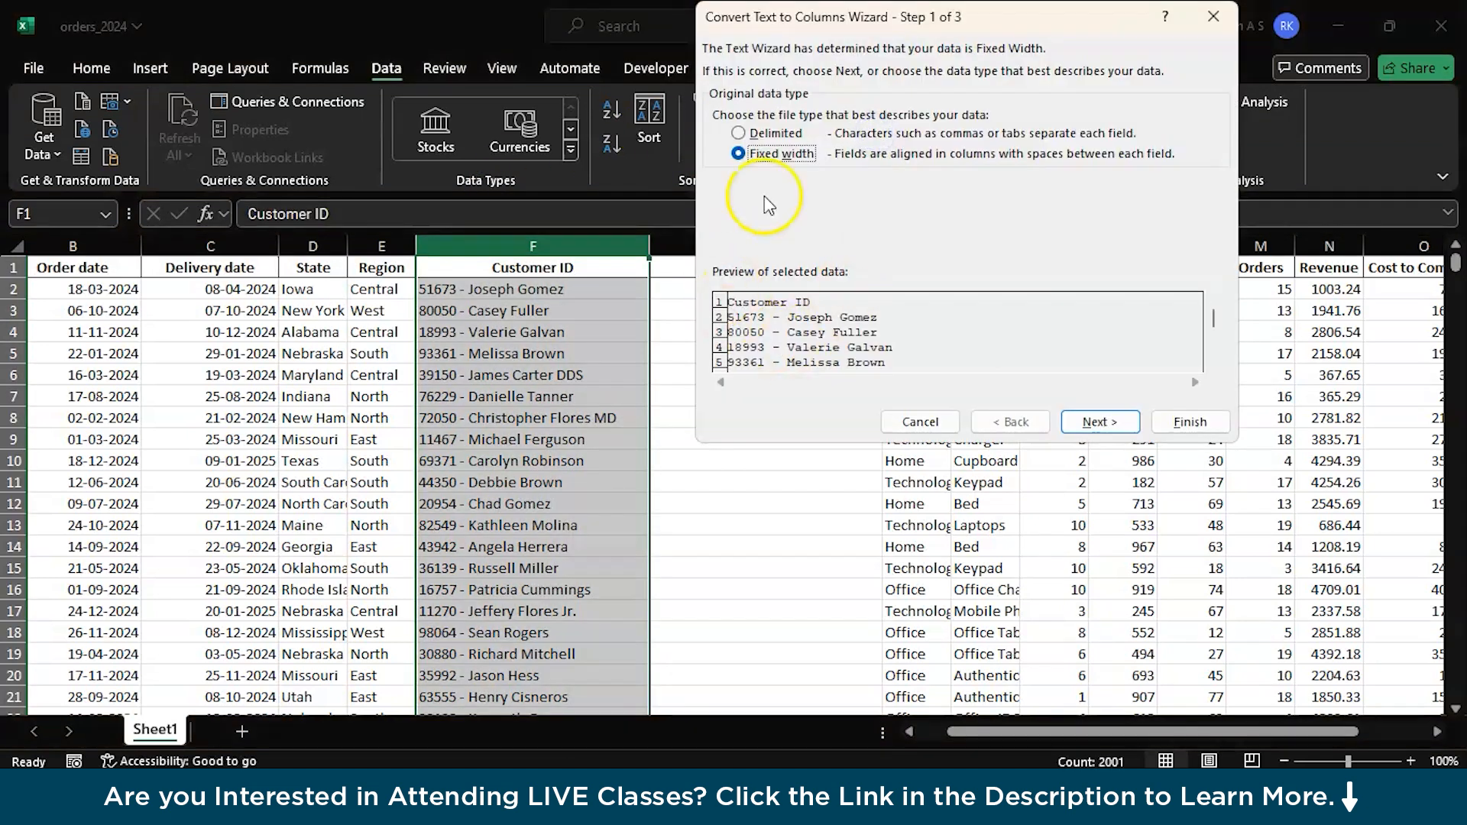
pyautogui.click(739, 136)
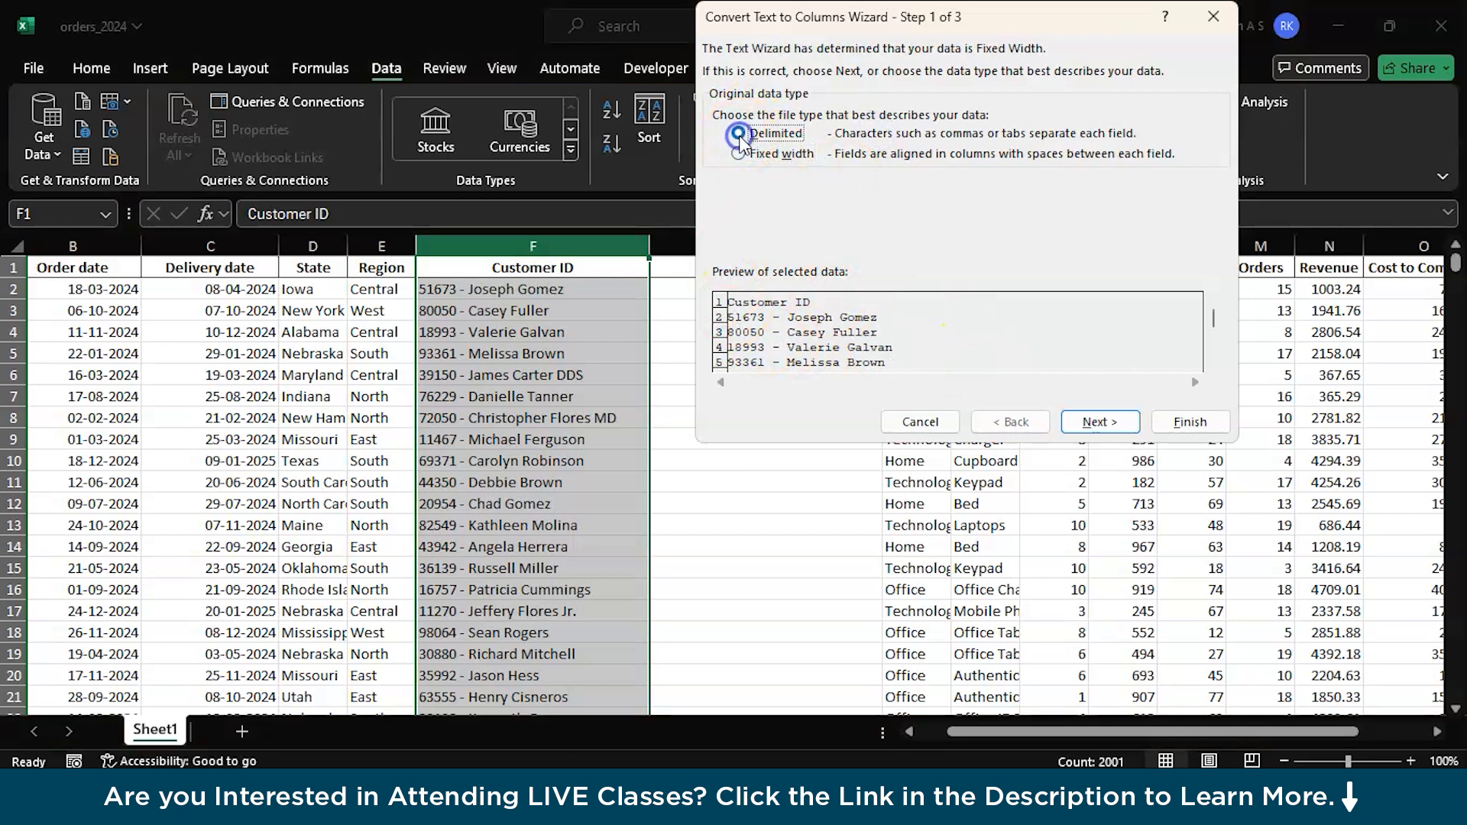
pyautogui.click(1078, 422)
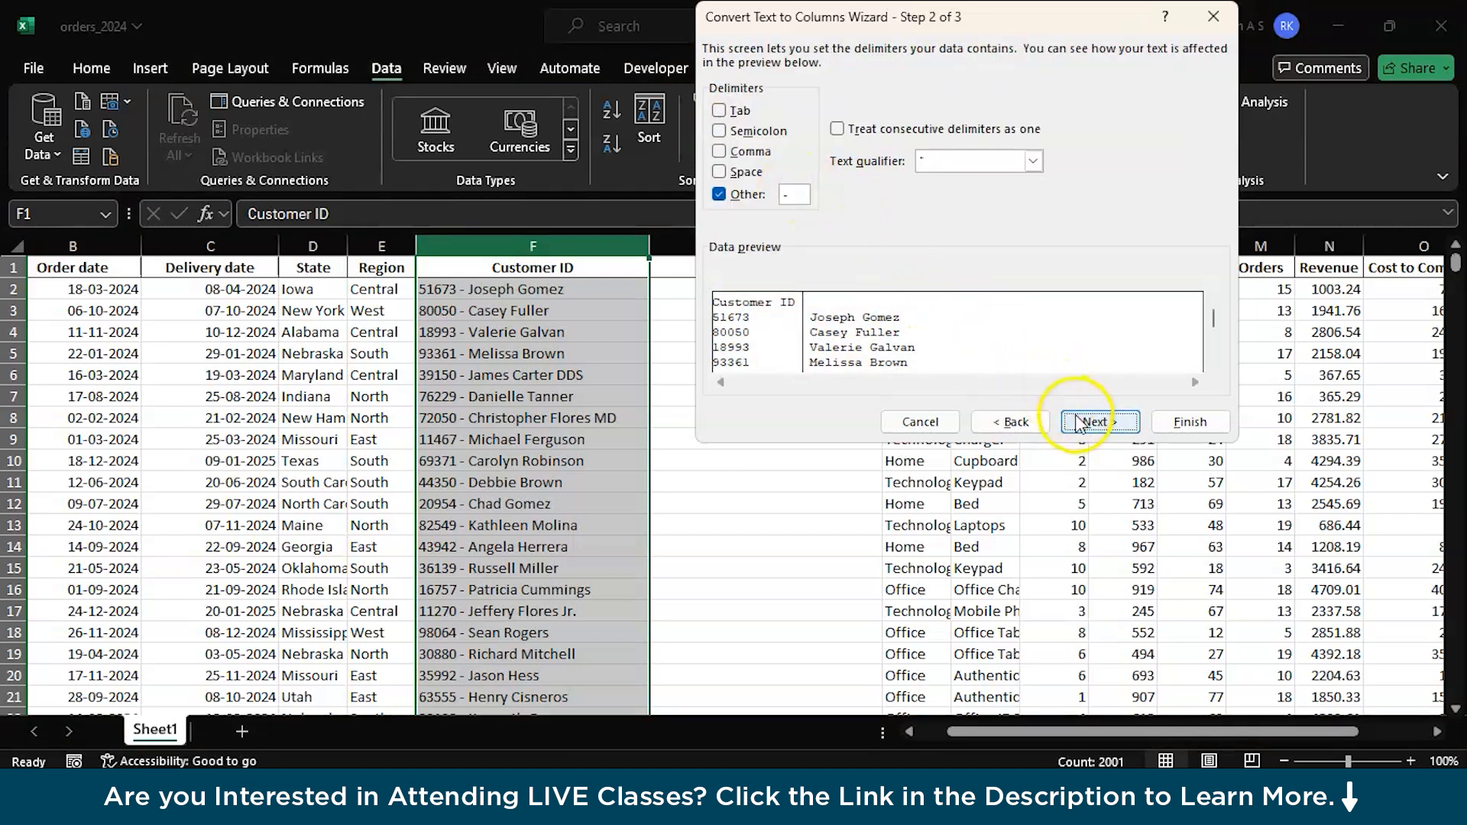
pyautogui.click(1079, 422)
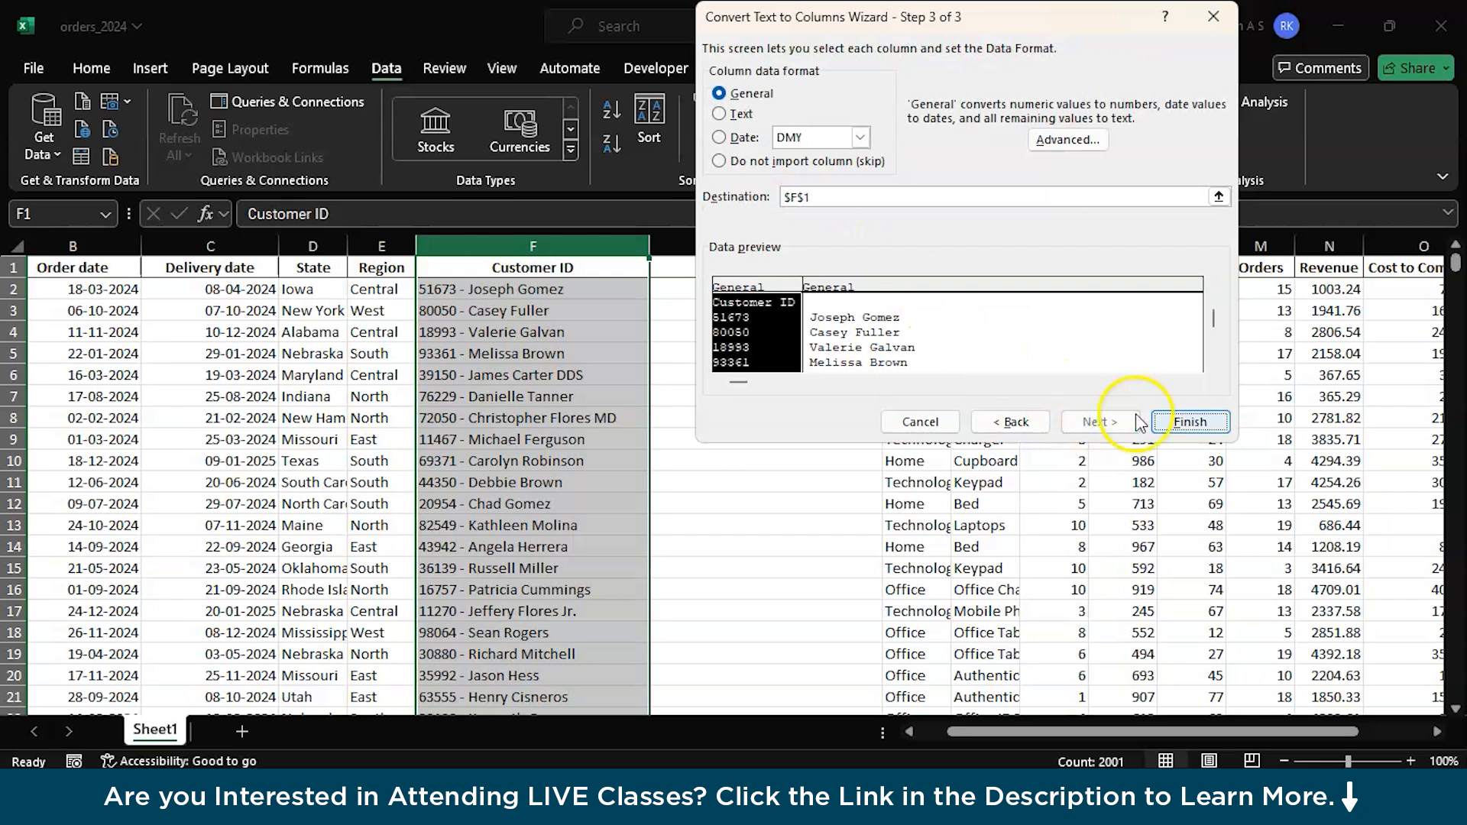
pyautogui.click(1181, 424)
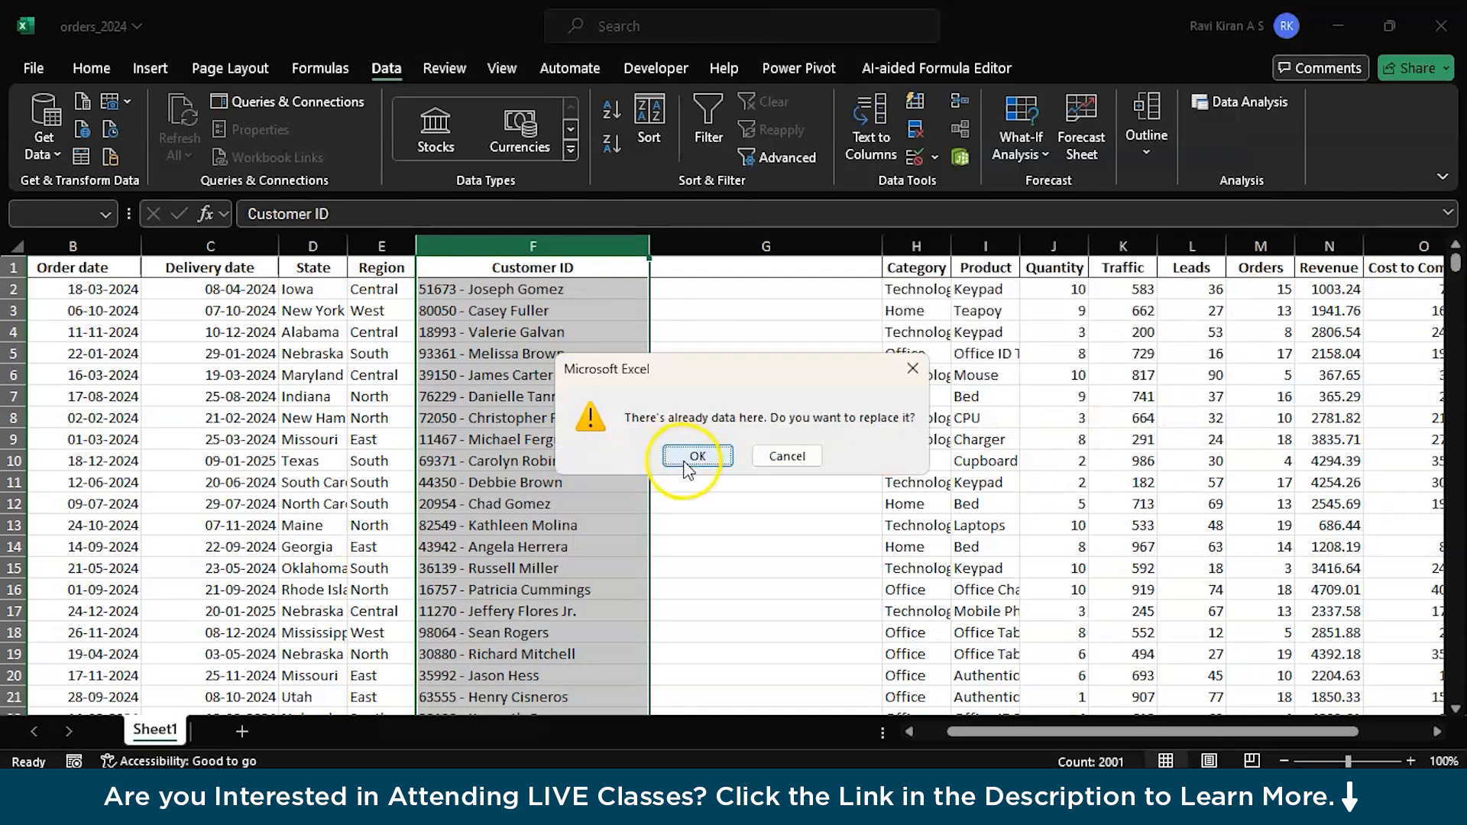
pyautogui.click(685, 458)
# Step: Copy the Customer ID header into G1 and change the copy to Customer Name
pyautogui.click(612, 268)
pyautogui.hotkey('ctrl', 'c')
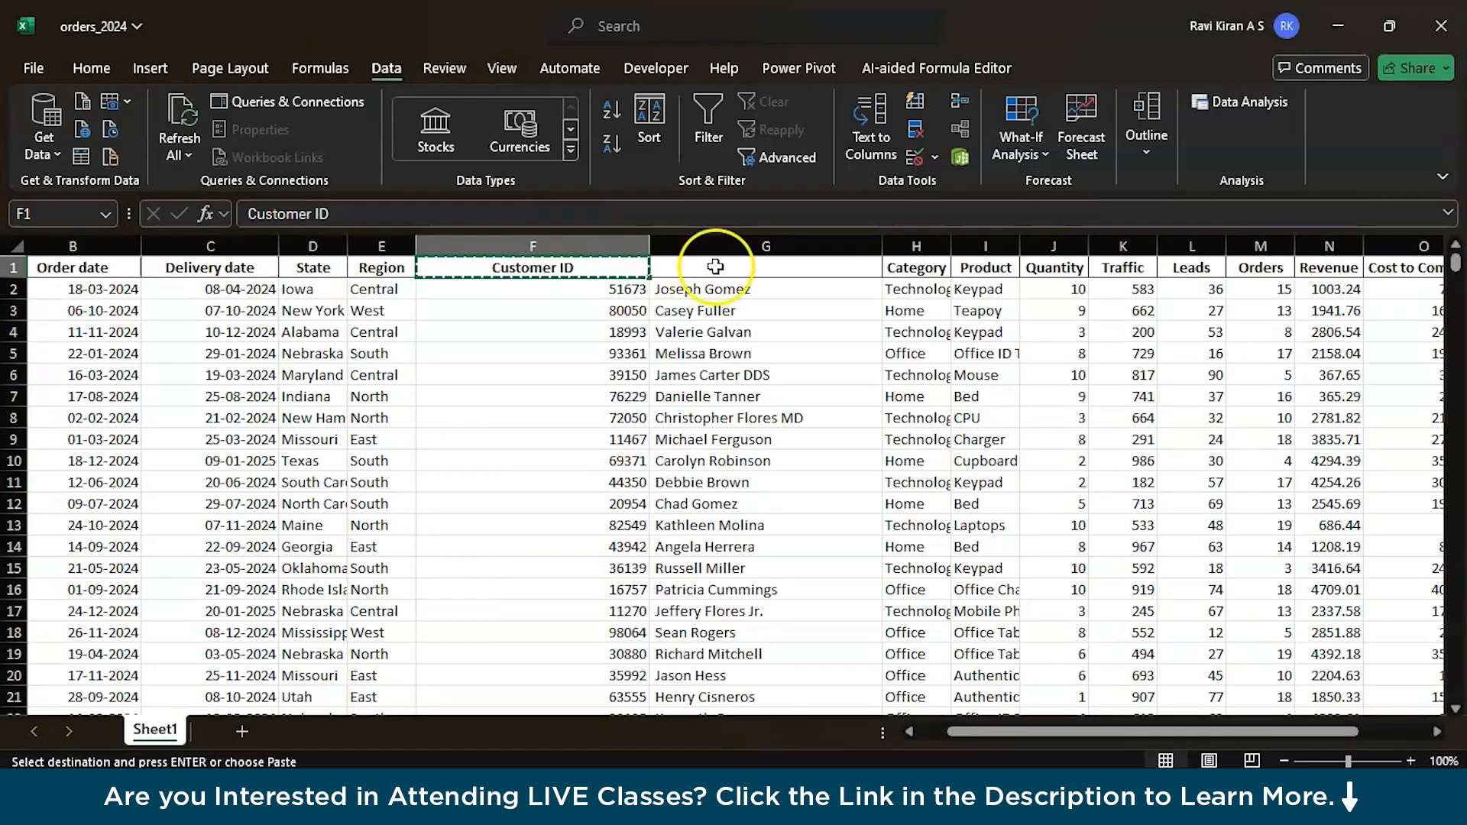
pyautogui.click(741, 266)
pyautogui.hotkey('ctrl', 'v')
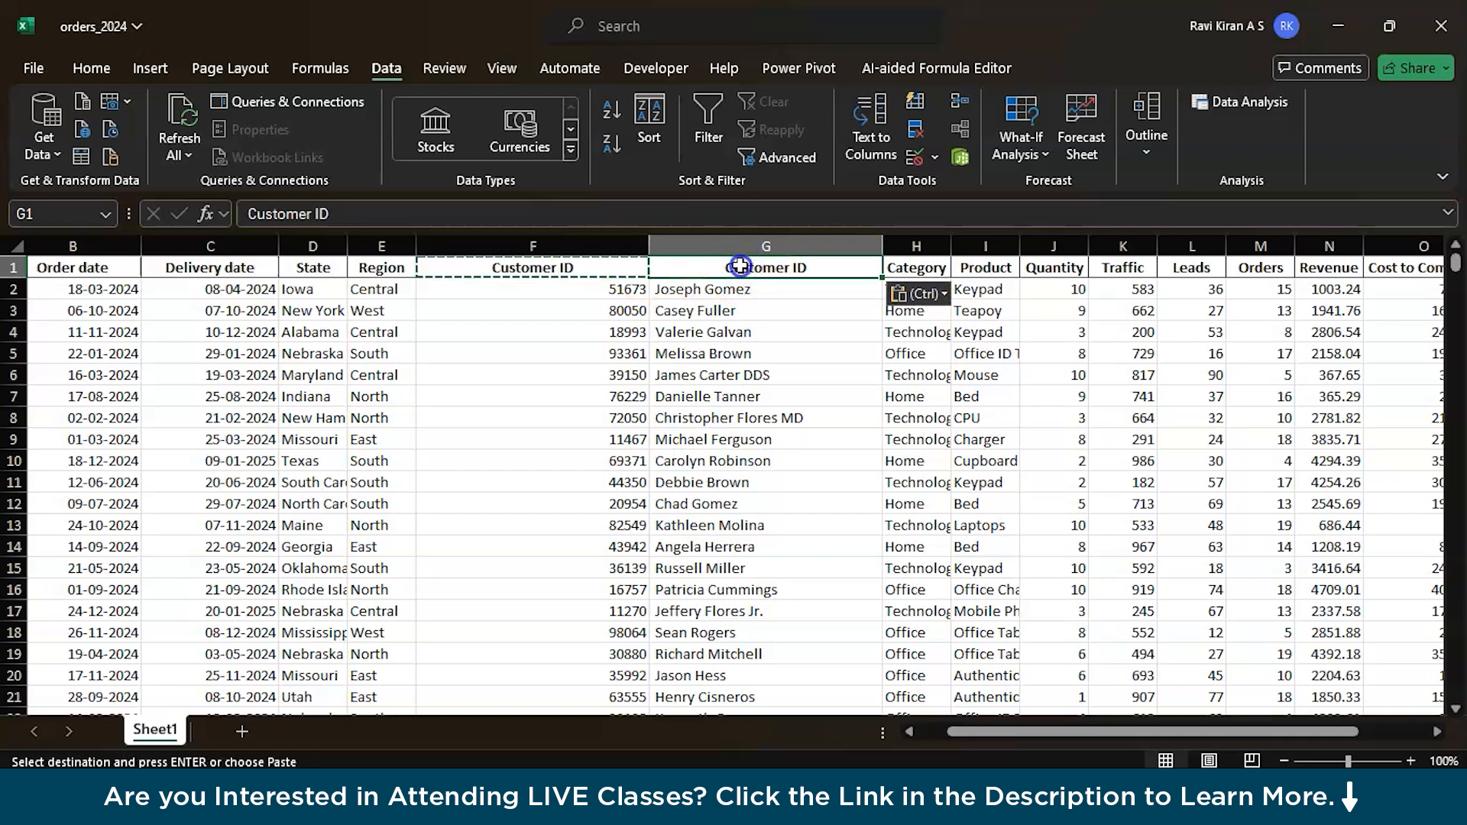
pyautogui.doubleClick(740, 266)
pyautogui.doubleClick(799, 268)
pyautogui.write('Name')
pyautogui.click(833, 408)
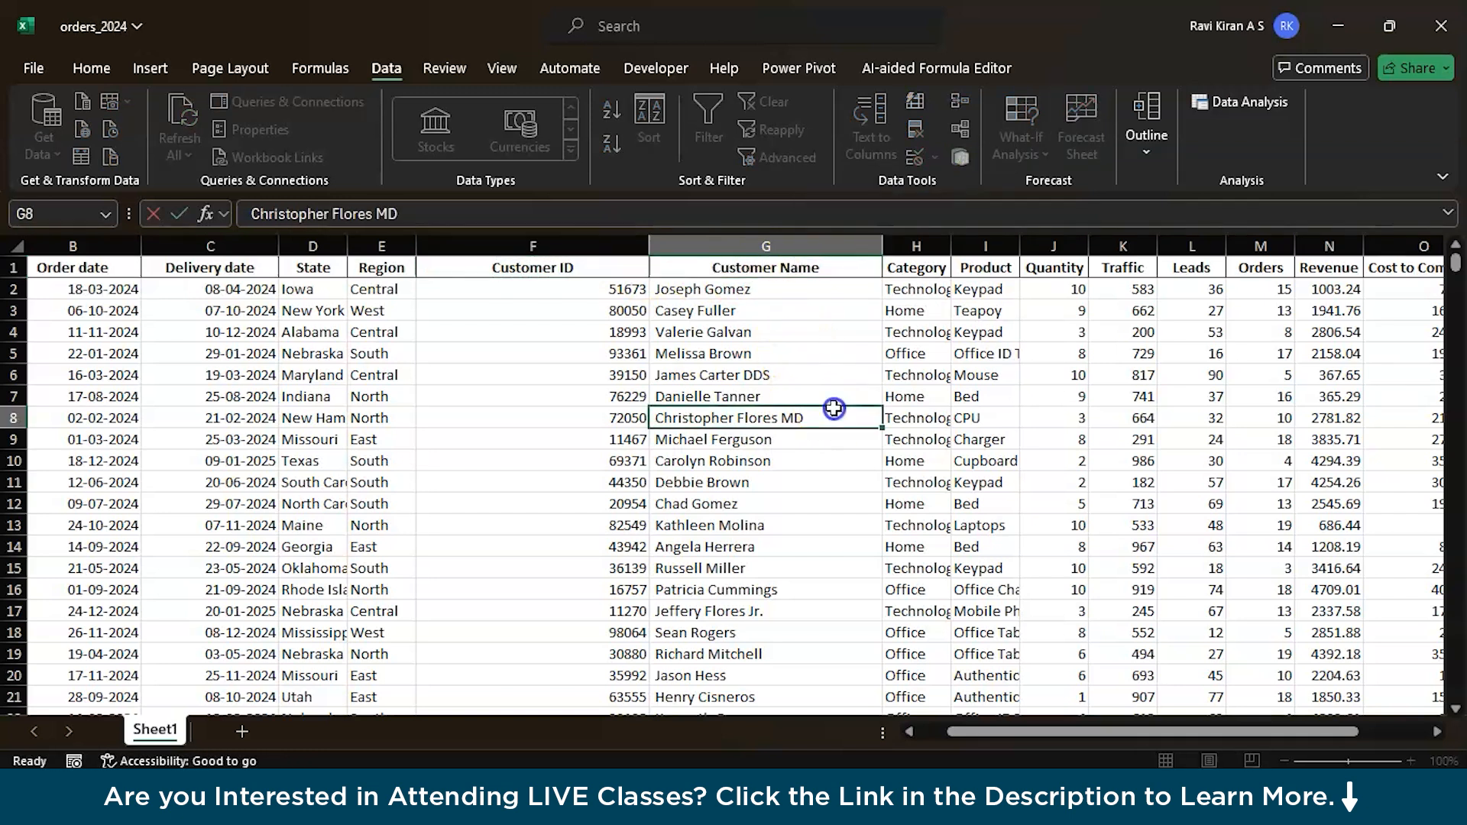
# Step: Narrow the Customer ID column to about its header's width and autofit the State and Product columns
pyautogui.moveTo(649, 245); pyautogui.dragTo(506, 246)
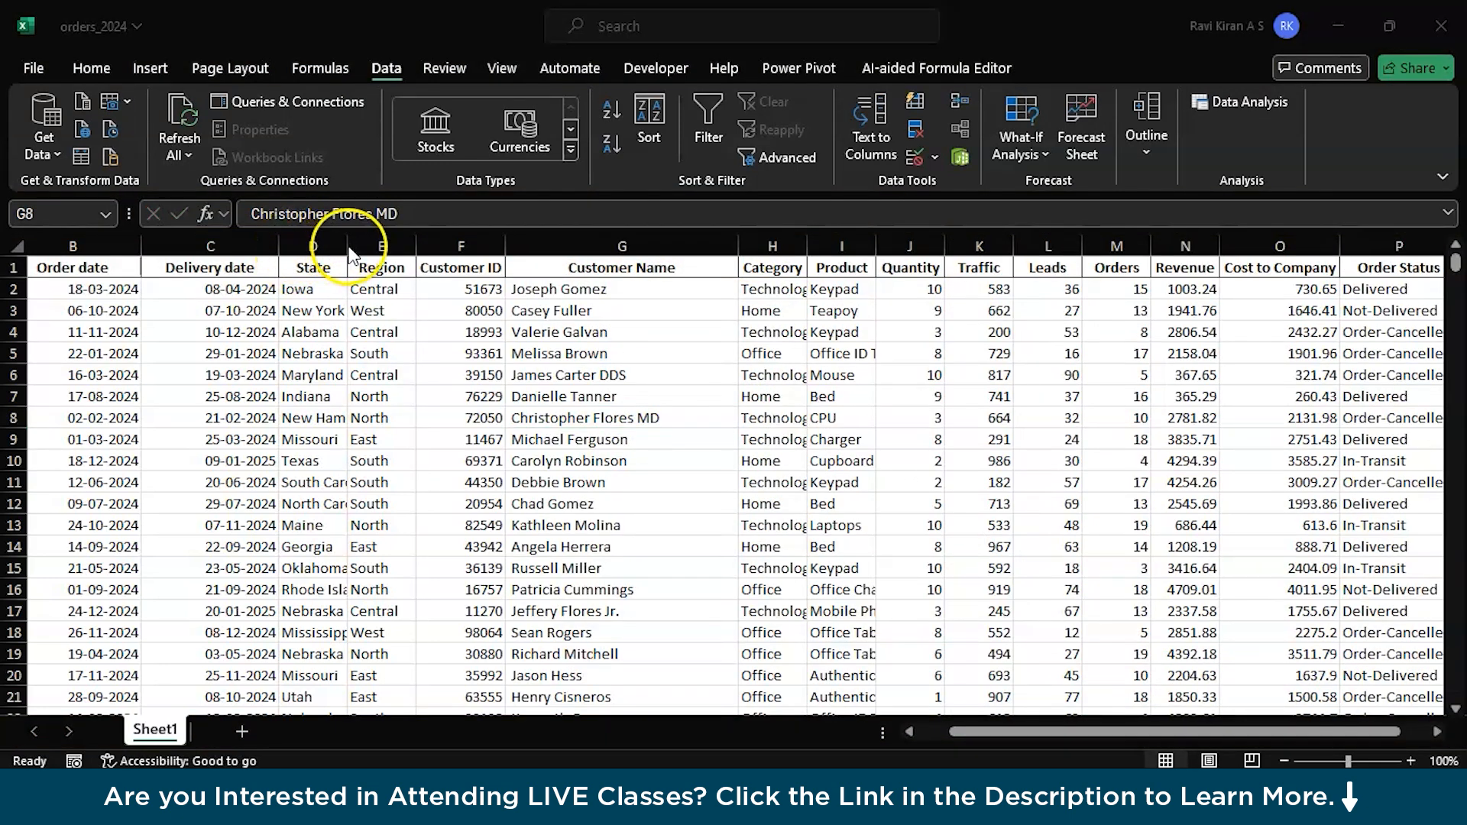
pyautogui.doubleClick(348, 246)
pyautogui.hscroll(3, 773, 304)
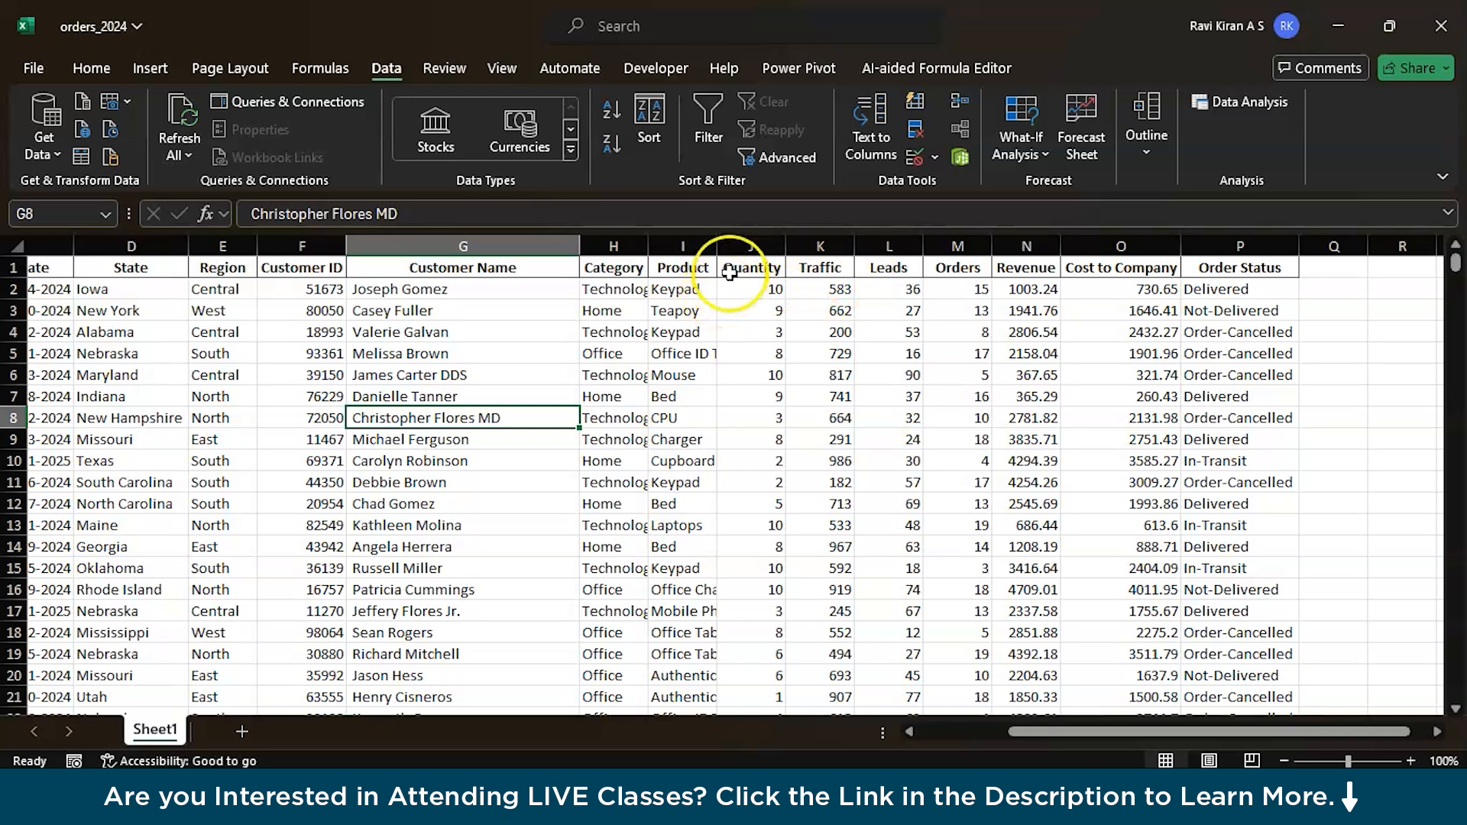
pyautogui.doubleClick(717, 247)
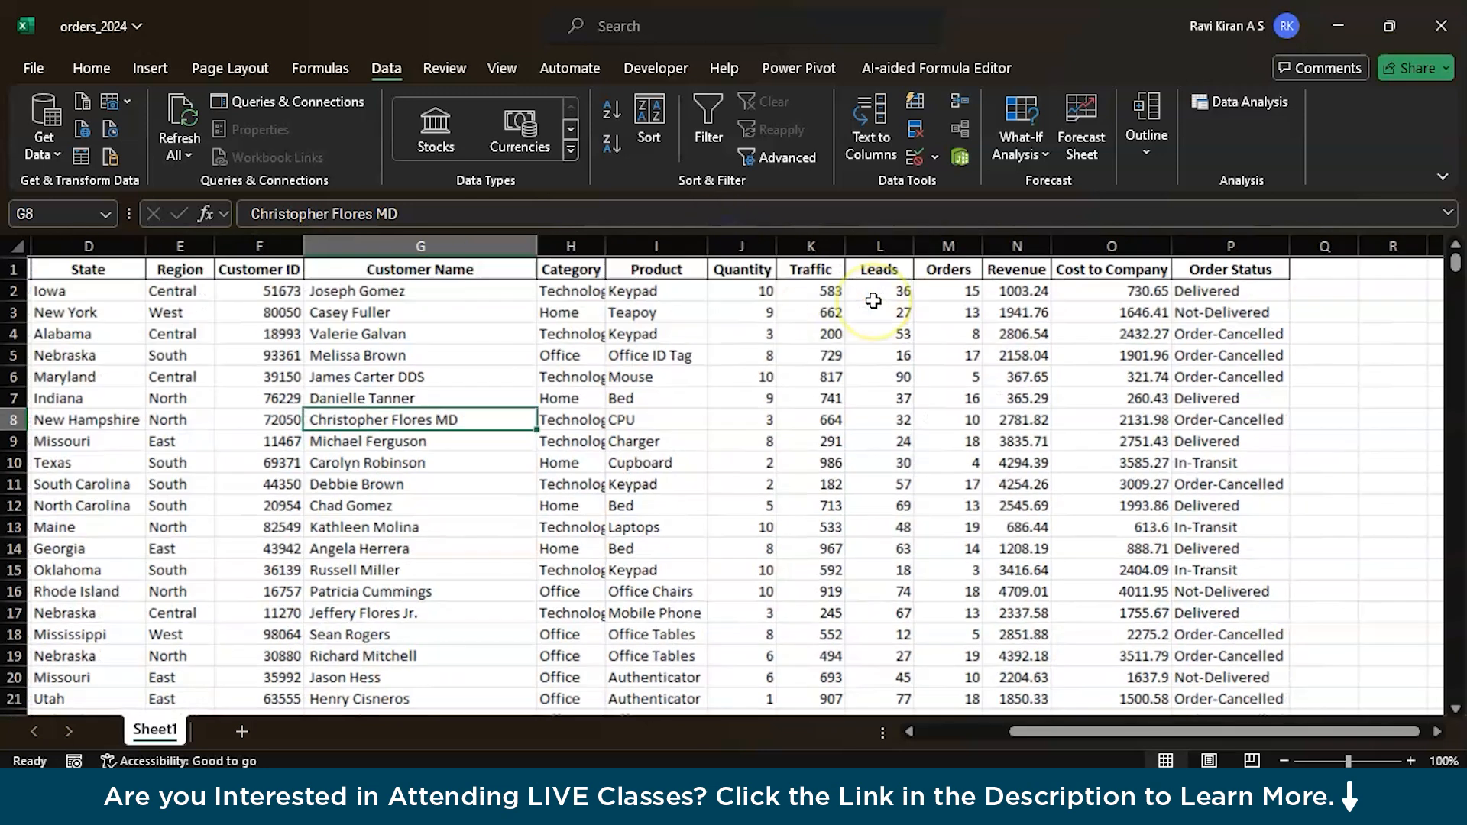
# Step: Insert a new column between Cost to Company and Order Status with the header Profit
pyautogui.hscroll(2, 821, 299)
pyautogui.hscroll(4, 821, 299)
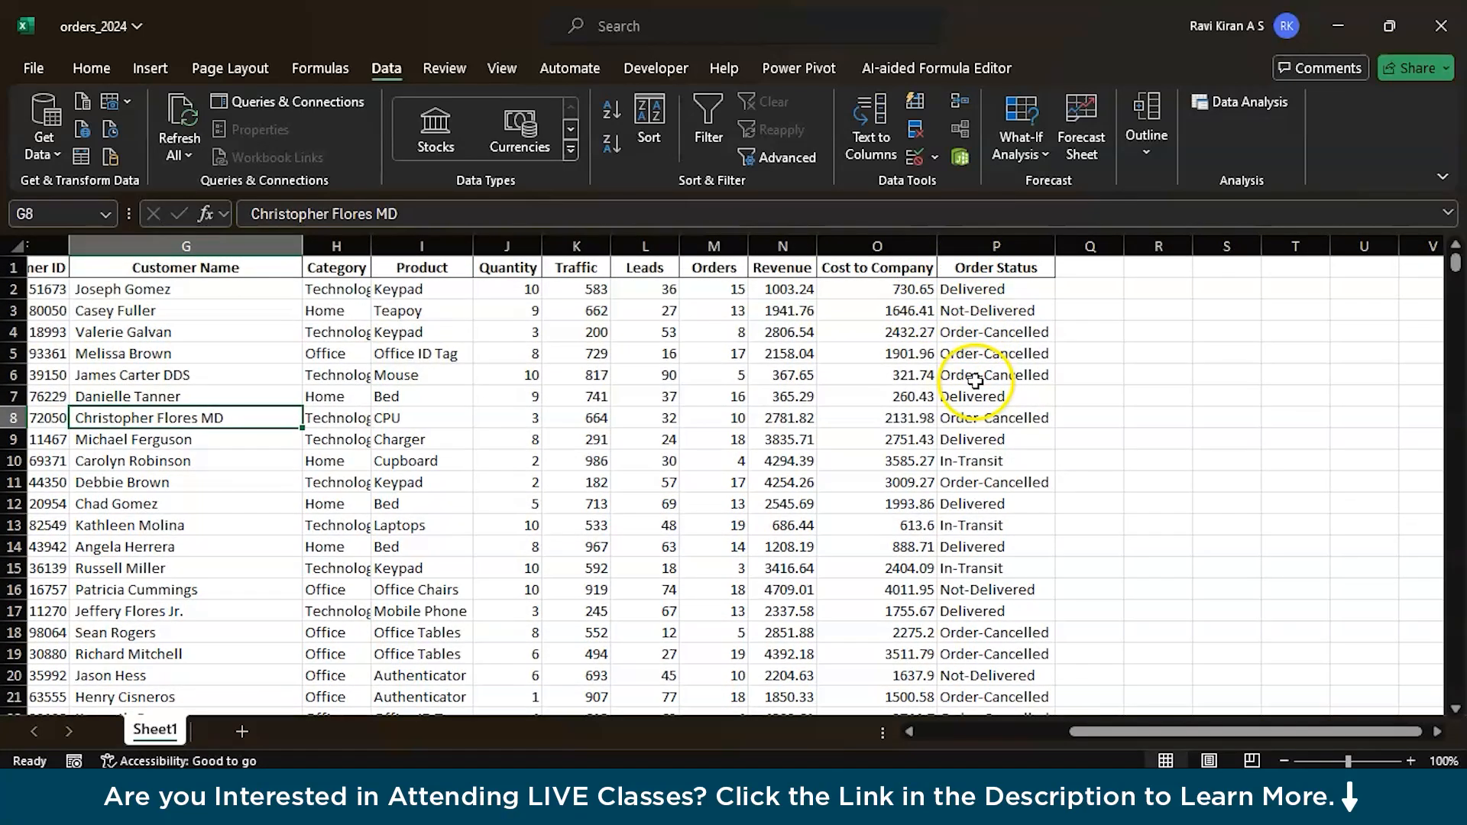
pyautogui.click(957, 250)
pyautogui.rightClick(957, 249)
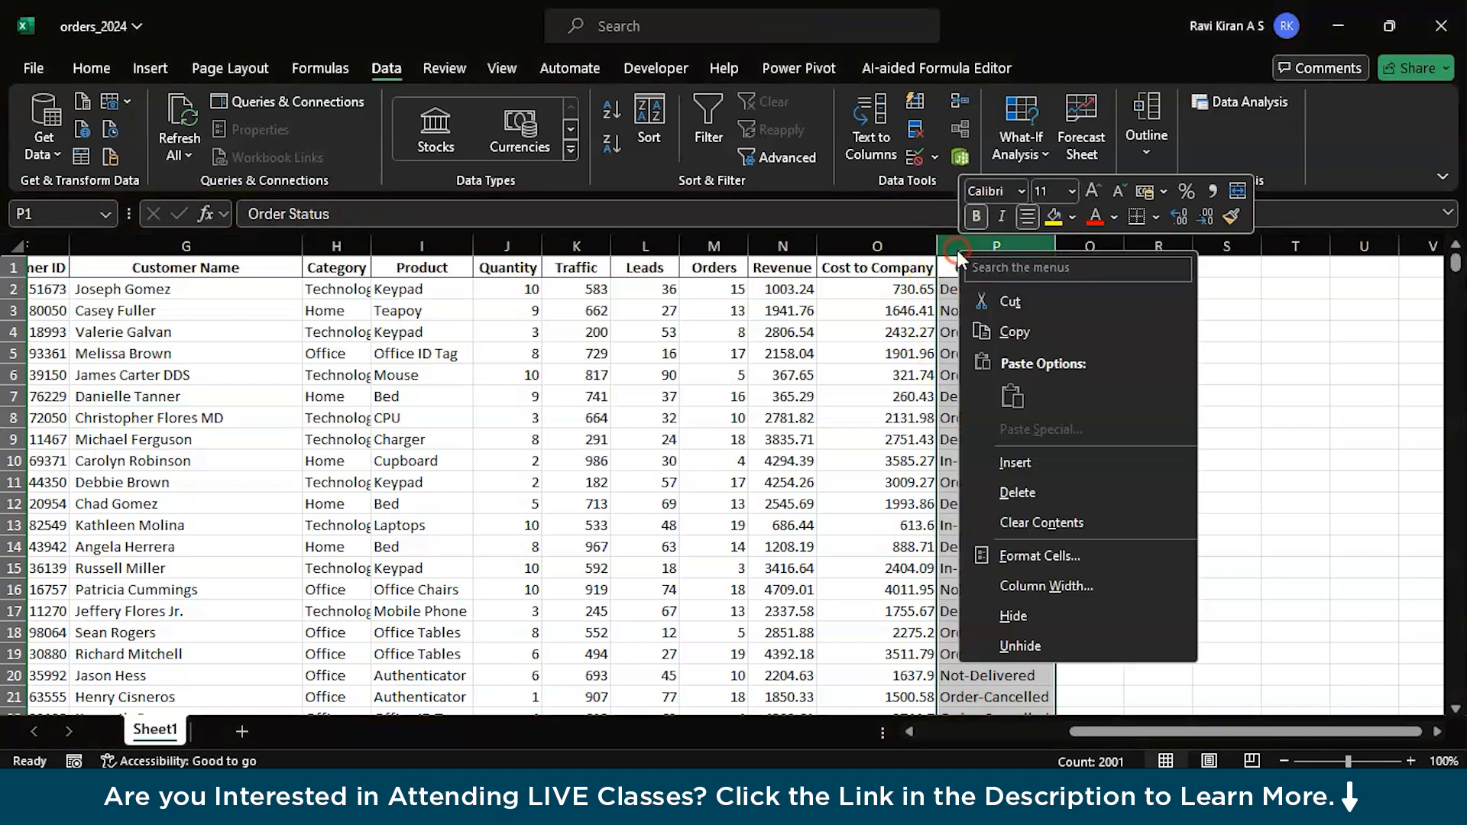
pyautogui.click(1003, 462)
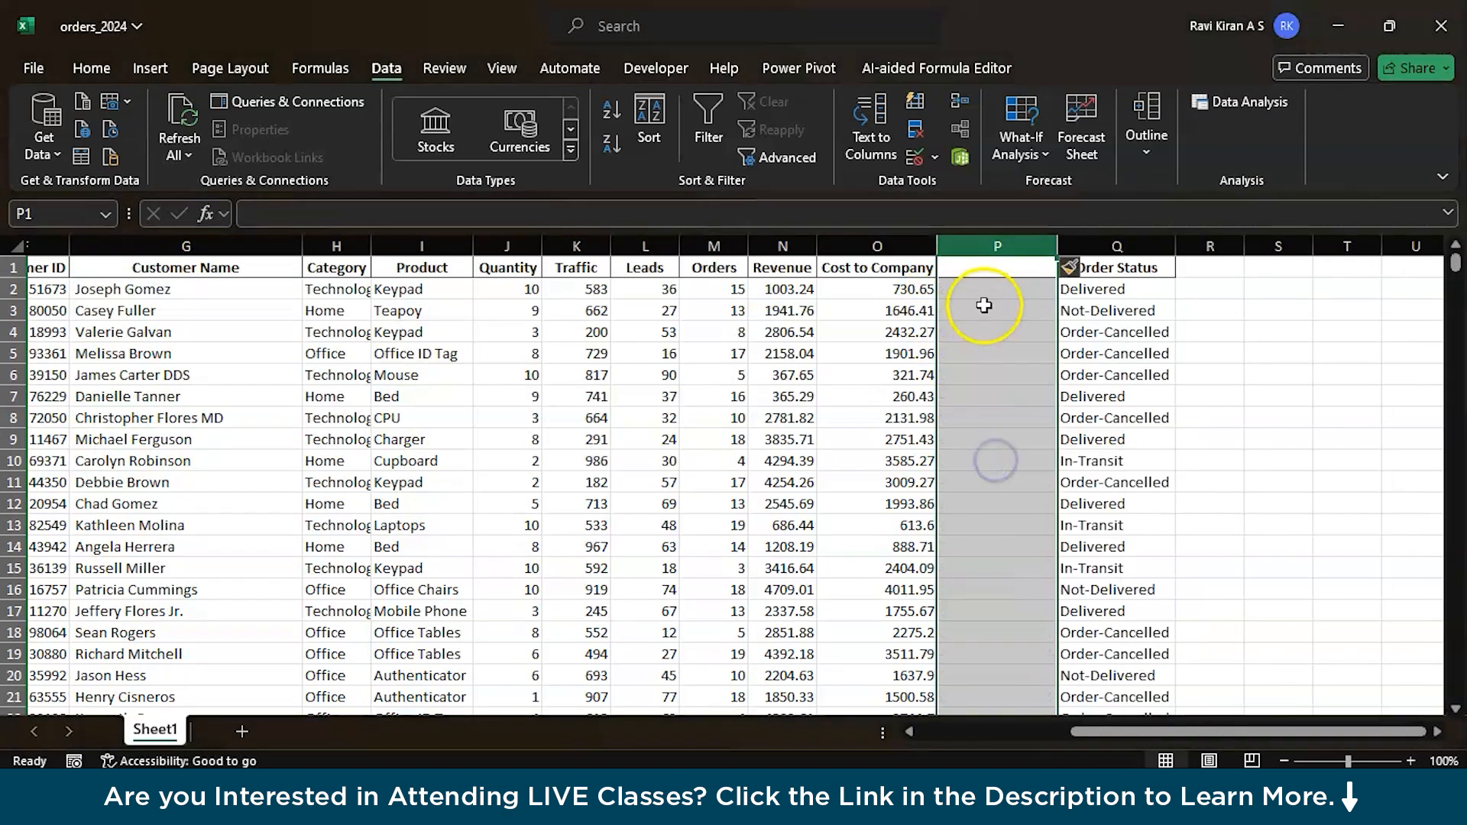
pyautogui.click(998, 271)
pyautogui.write('Profit')
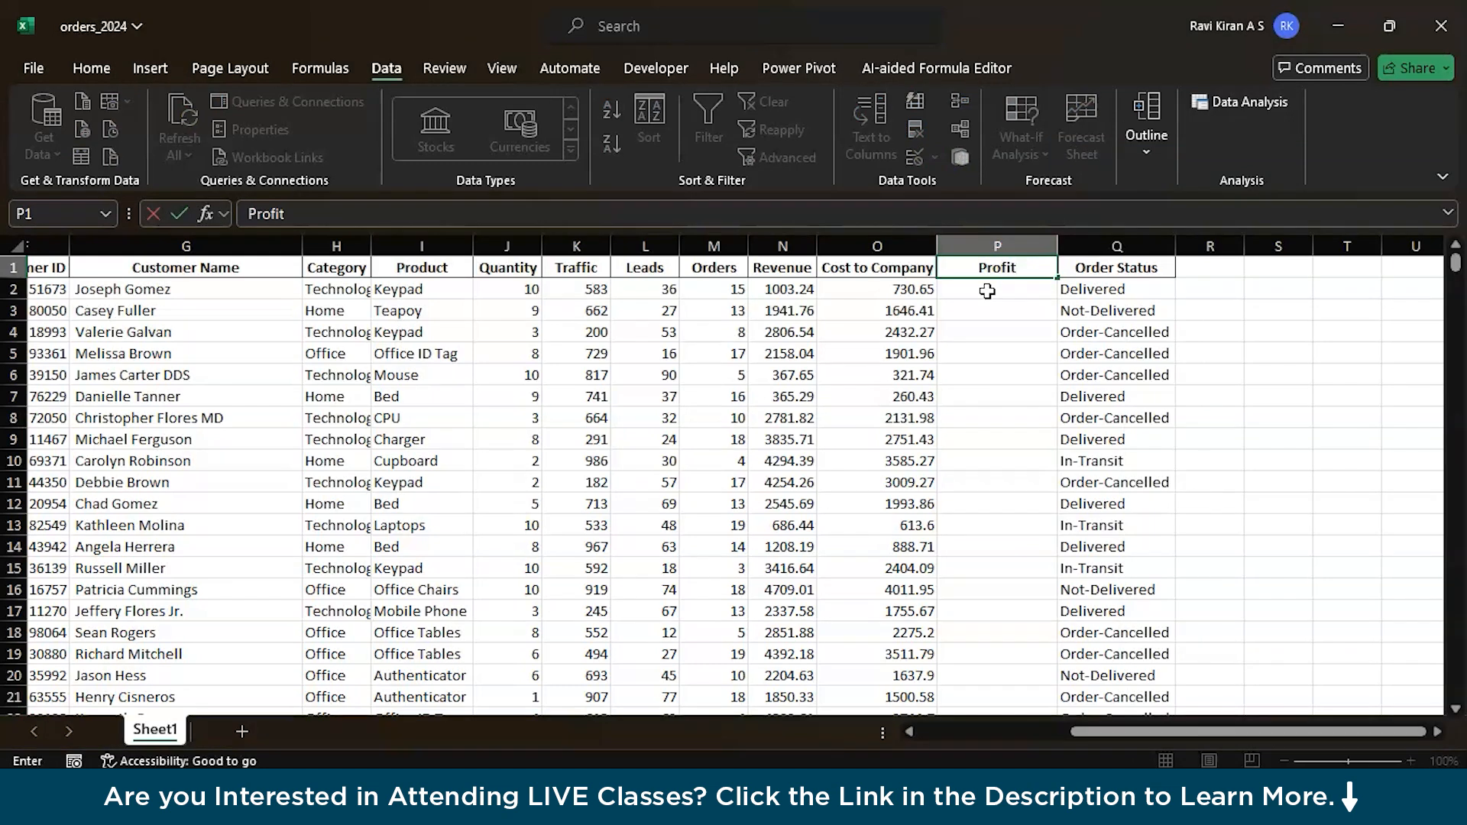
# Step: Calculate profit in P2 with the formula =N2-O2 and fill it down the whole Profit column
pyautogui.click(987, 291)
pyautogui.write('=')
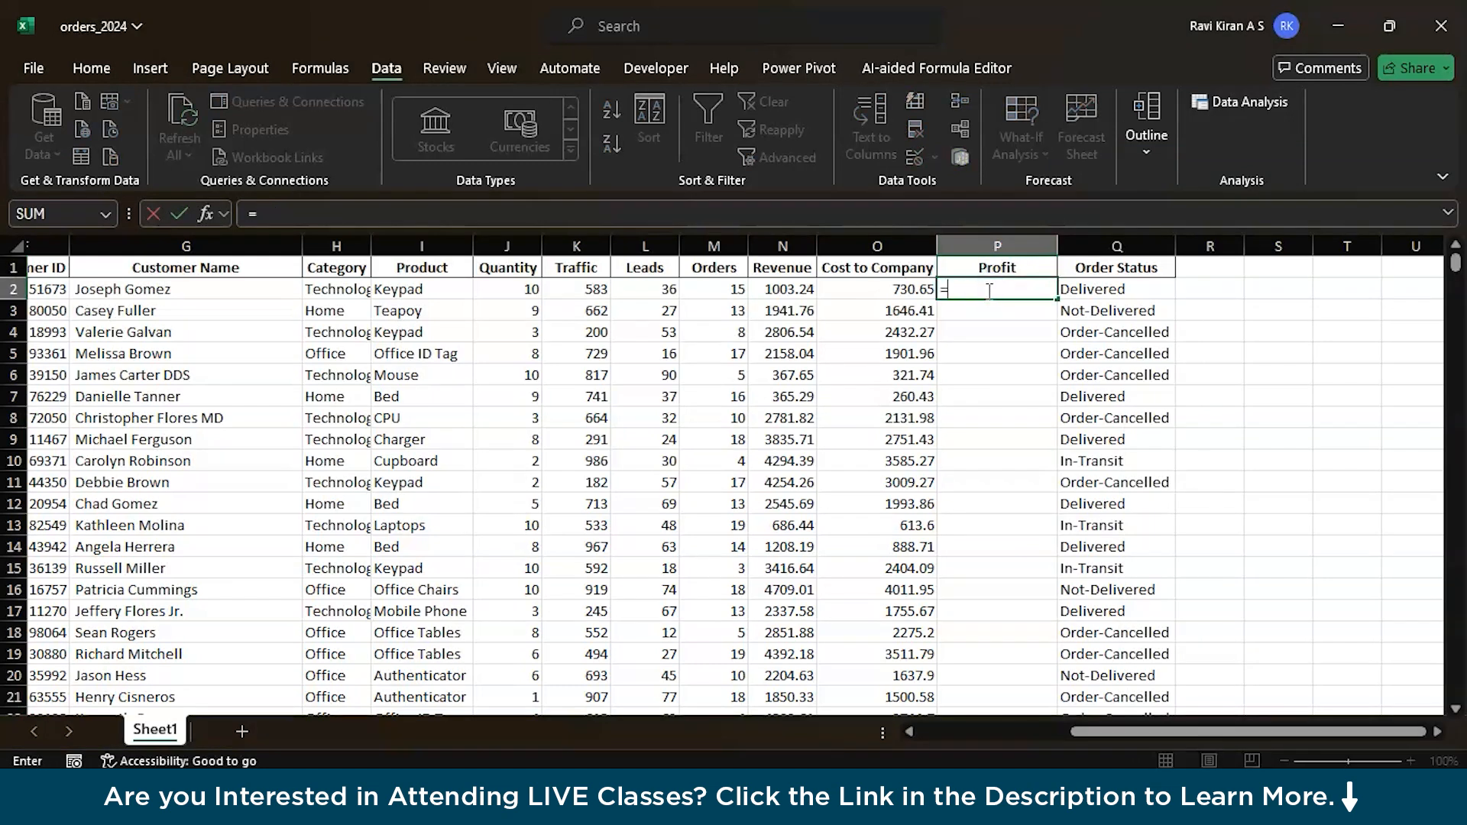
pyautogui.click(781, 291)
pyautogui.write('-')
pyautogui.click(854, 290)
pyautogui.press('Return')
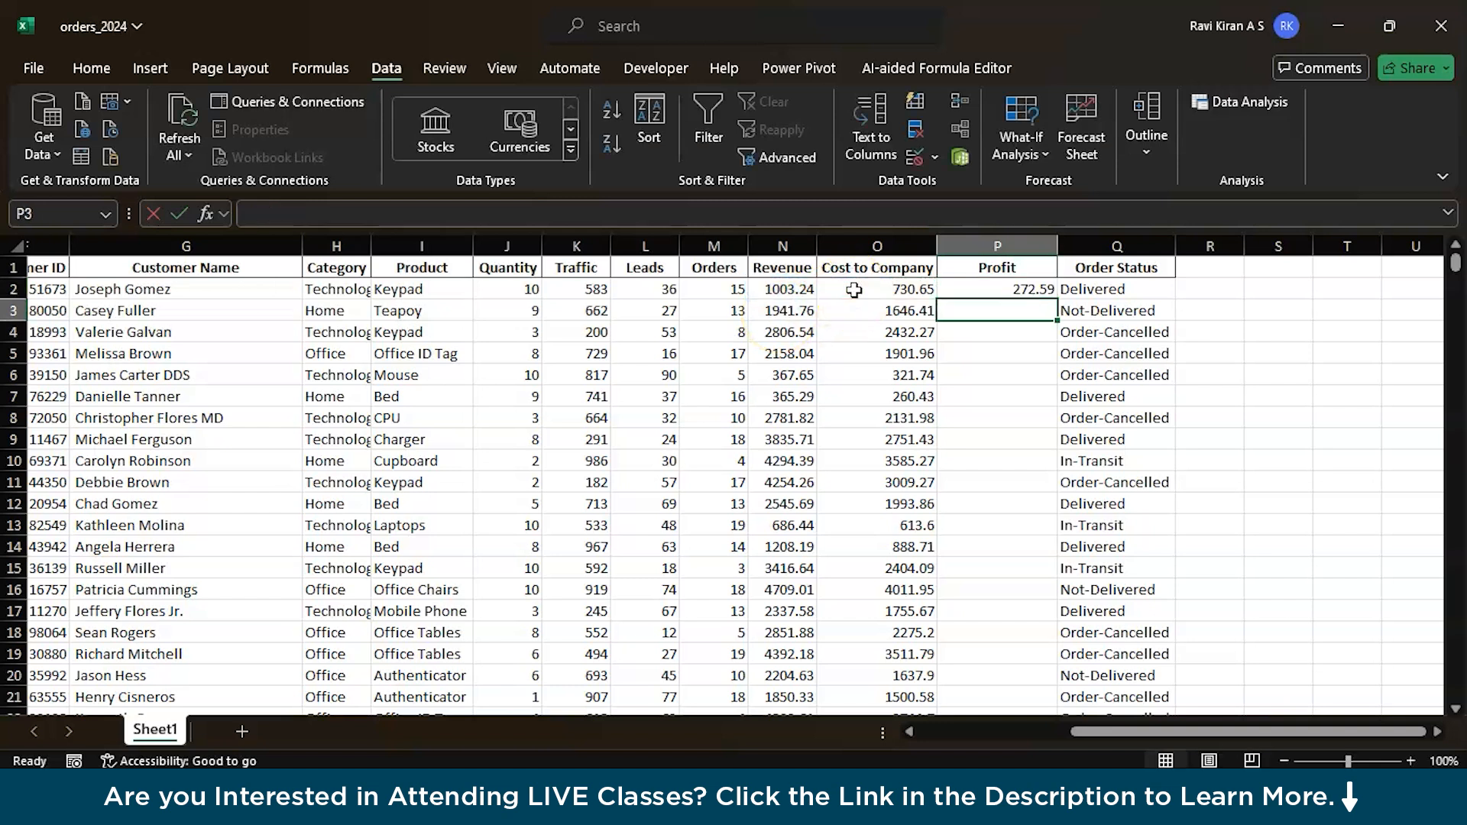
pyautogui.click(986, 288)
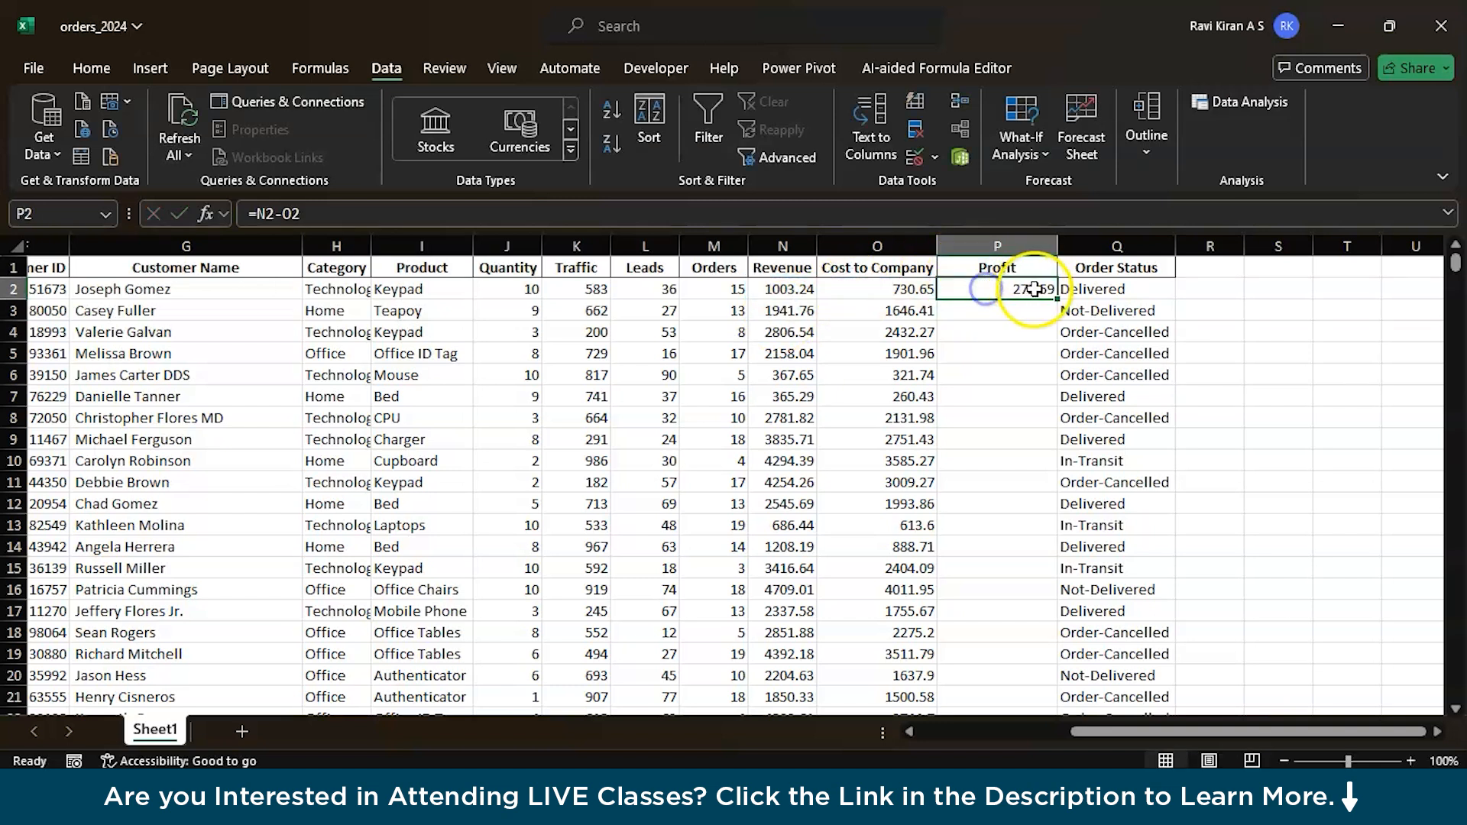
pyautogui.doubleClick(1057, 299)
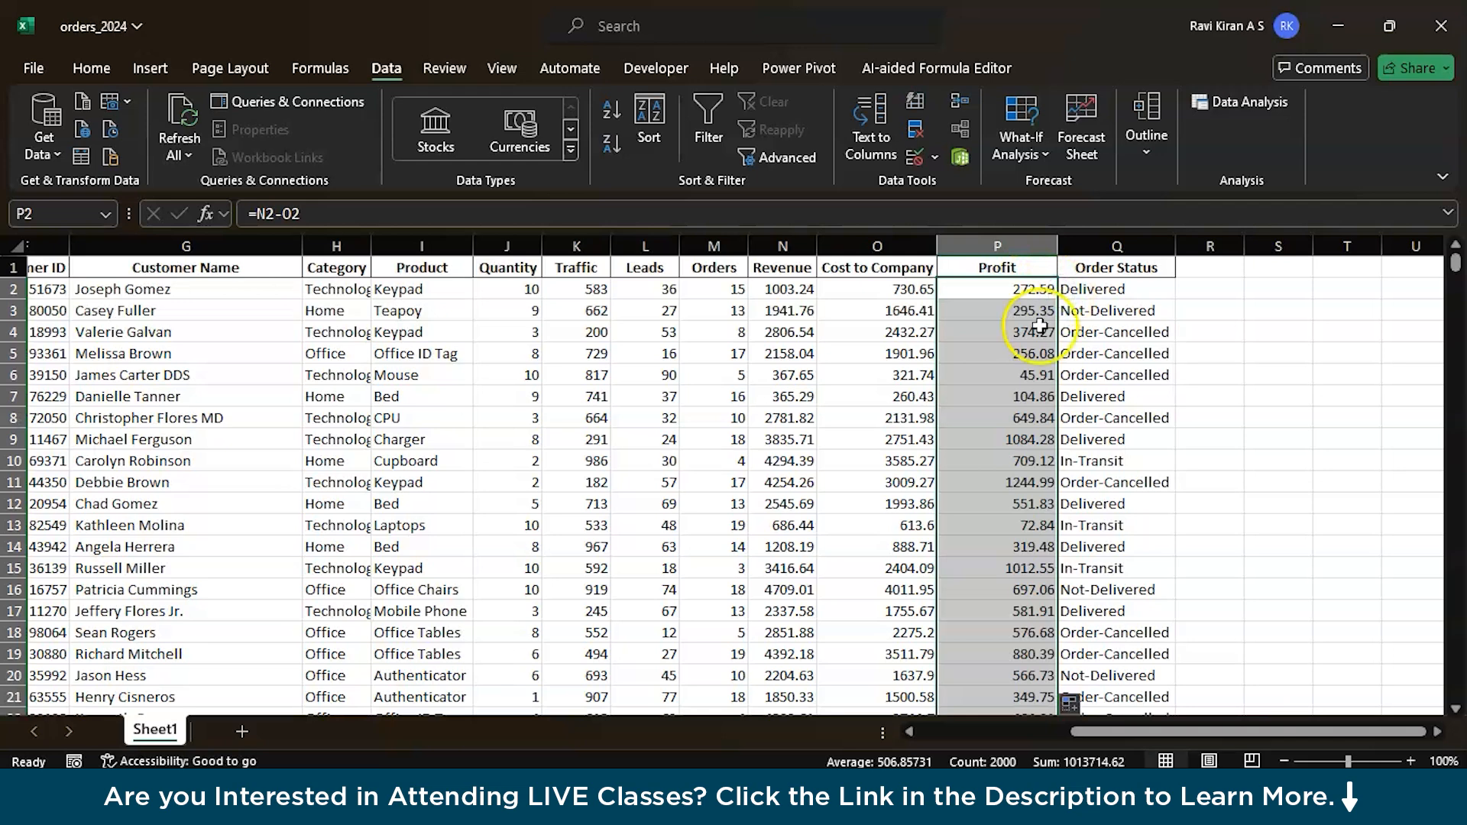
pyautogui.scroll(-10, 1003, 489)
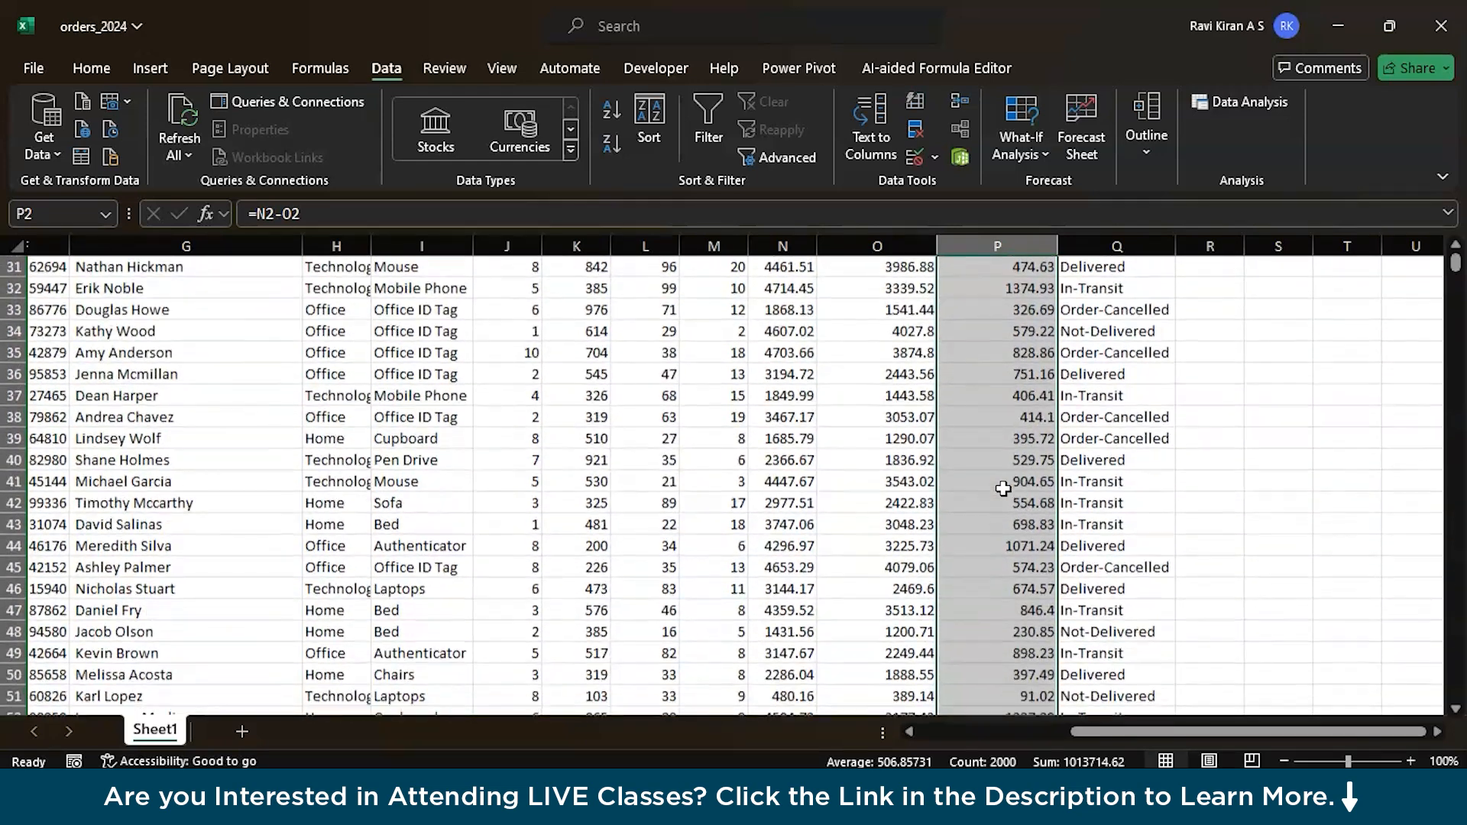
pyautogui.scroll(10, 1004, 489)
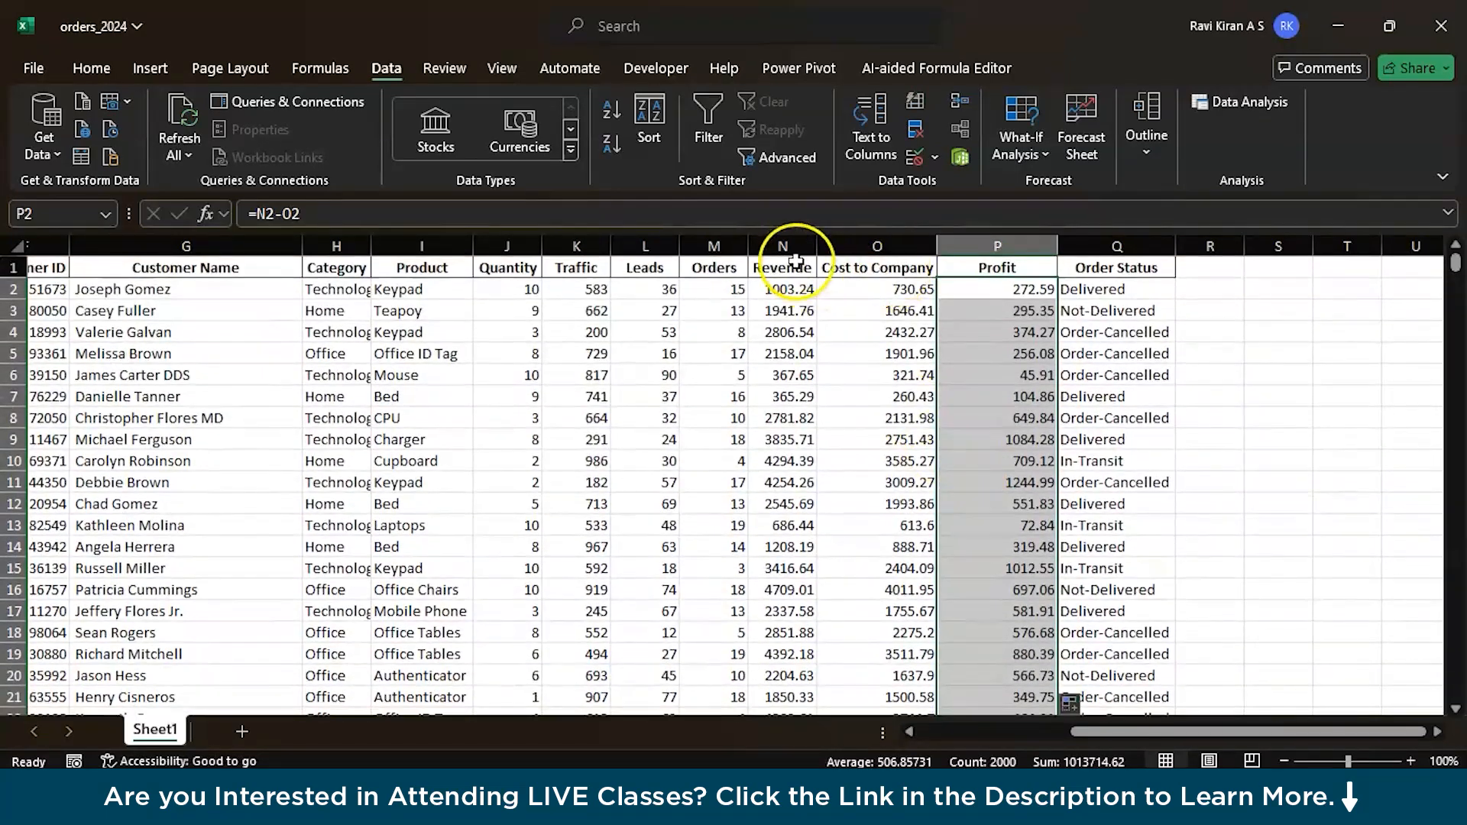
pyautogui.click(795, 239)
pyautogui.moveTo(795, 232); pyautogui.dragTo(978, 245)
pyautogui.click(701, 215)
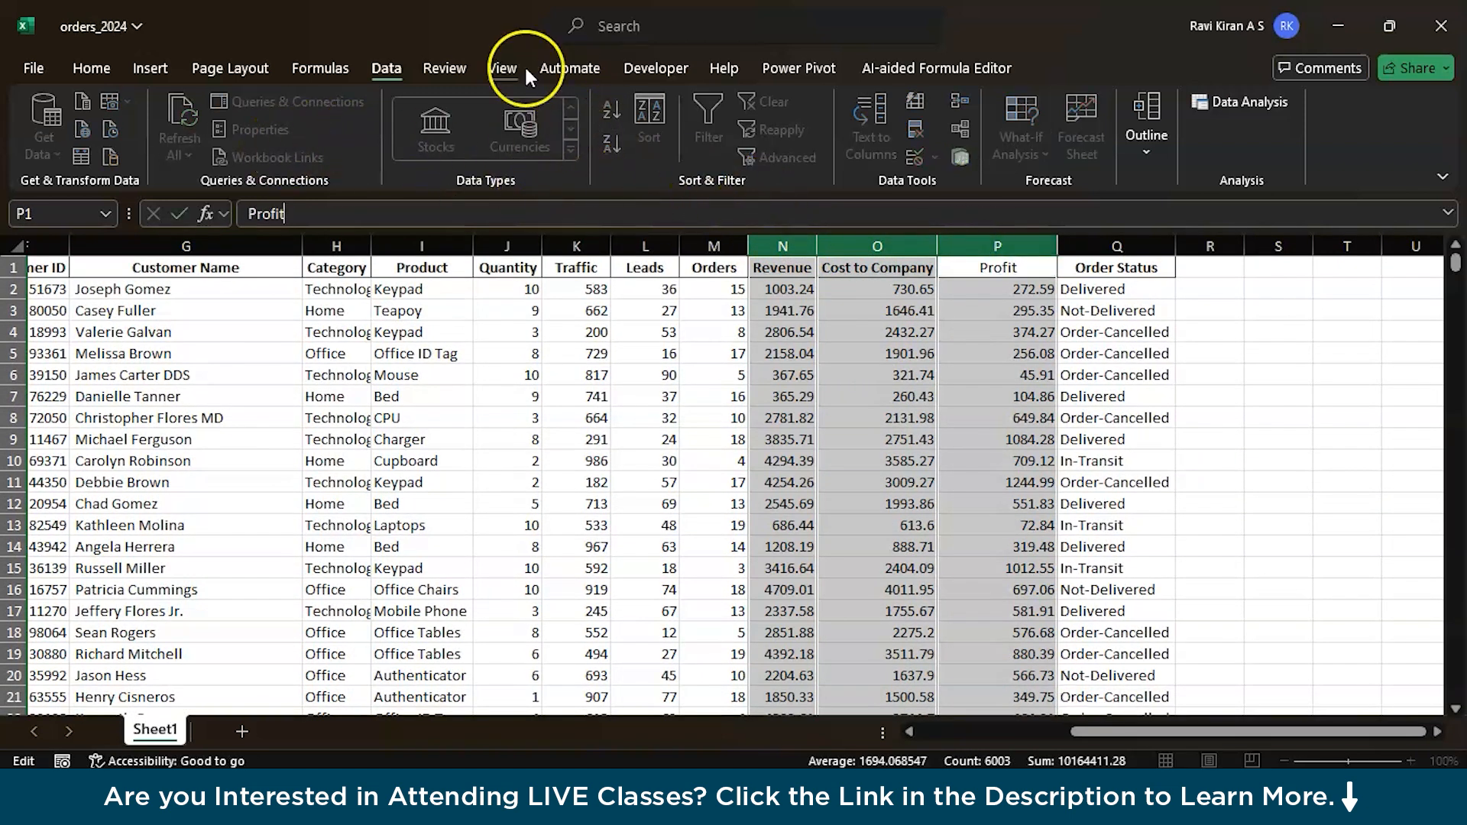
pyautogui.click(982, 246)
# Step: Format the Revenue, Cost to Company and Profit columns together with the Currency number format
pyautogui.click(784, 245)
pyautogui.keyDown('ctrl'); pyautogui.click(878, 245); pyautogui.keyUp('ctrl')
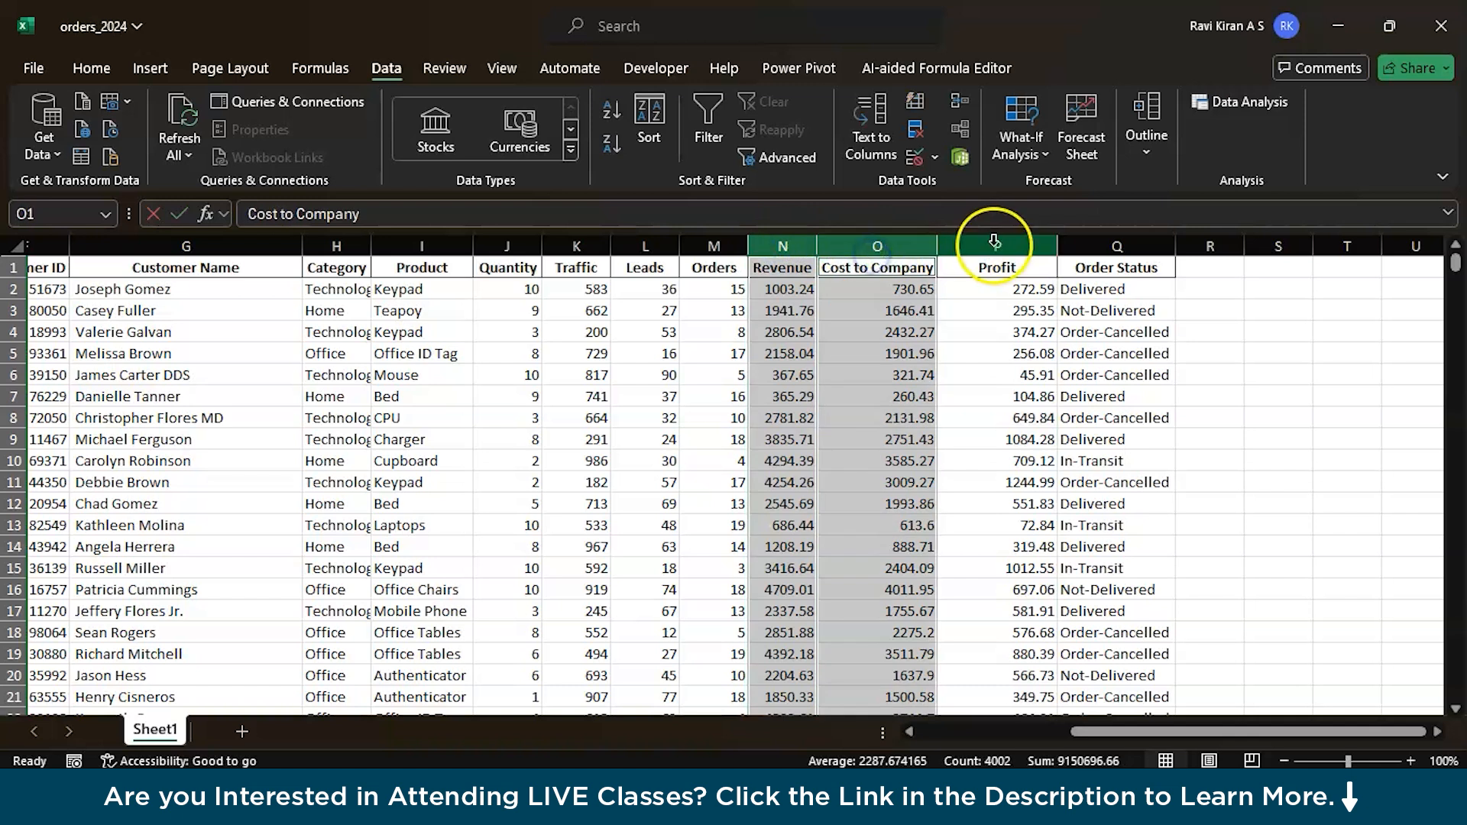
pyautogui.keyDown('ctrl'); pyautogui.click(992, 244); pyautogui.keyUp('ctrl')
pyautogui.click(107, 68)
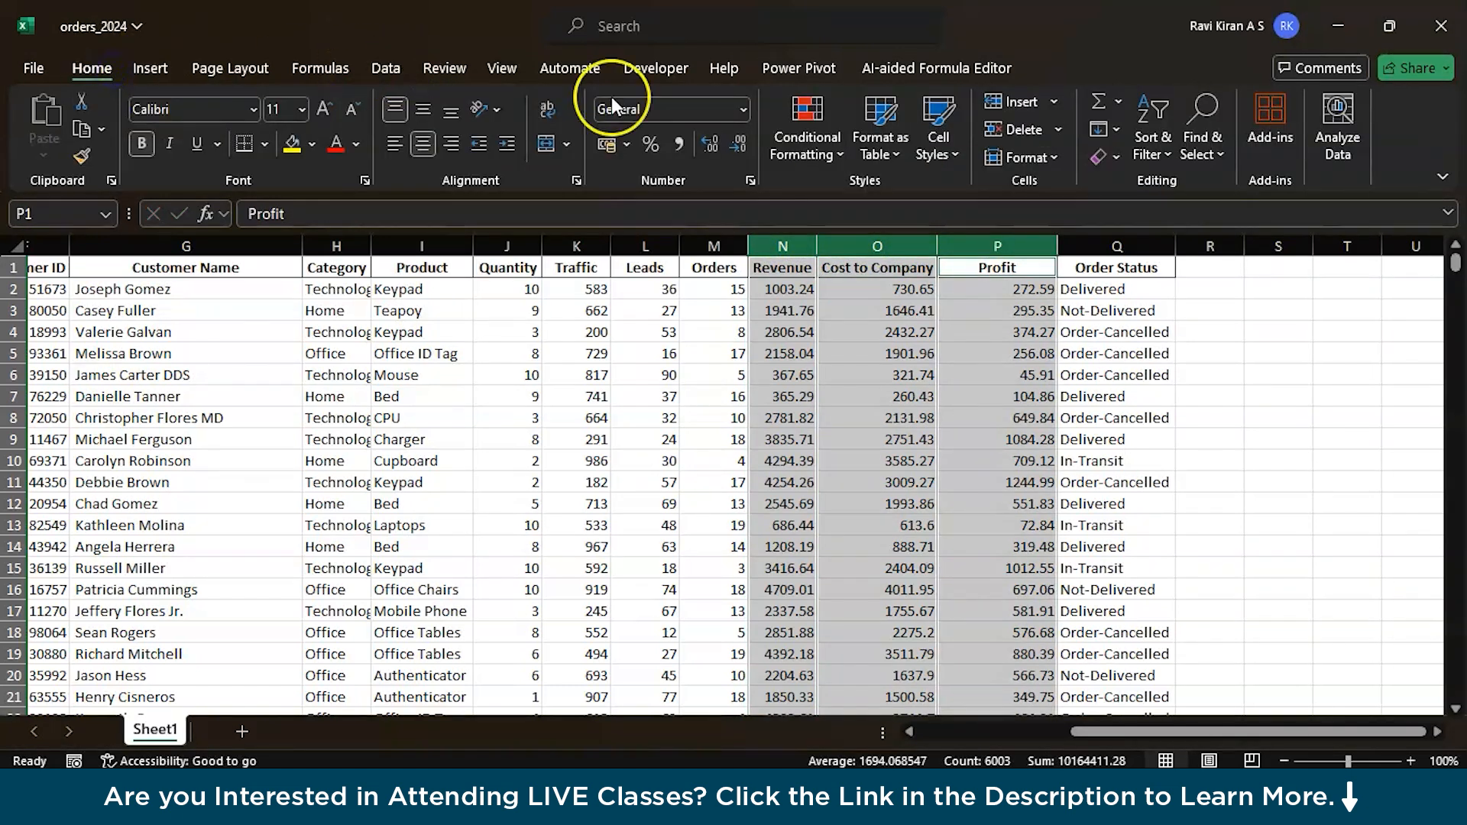
pyautogui.click(743, 109)
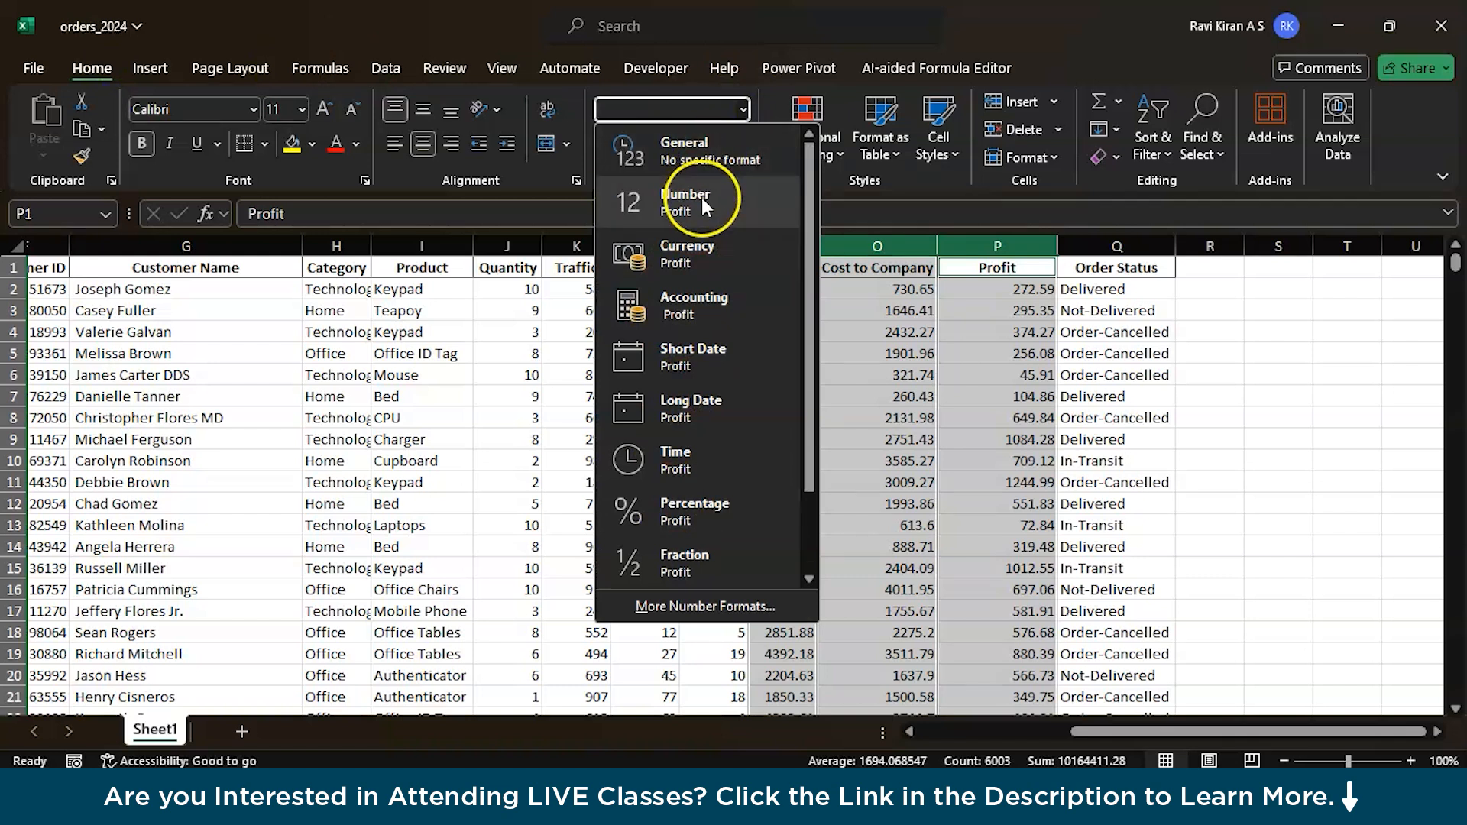
pyautogui.click(696, 260)
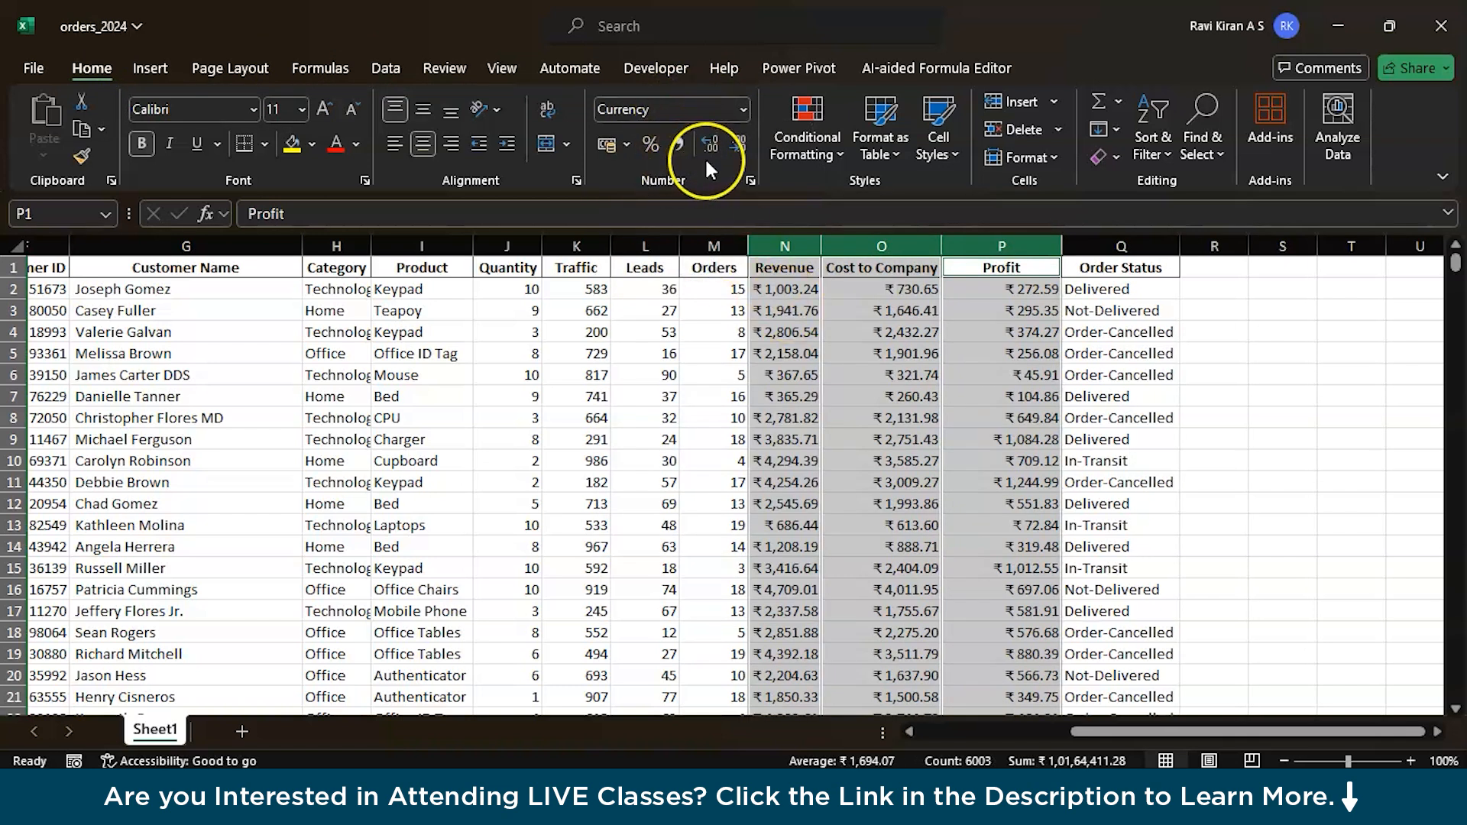
# Step: Change the currency symbol of the Revenue, Cost to Company and Profit columns to $ English (United States)
pyautogui.click(741, 112)
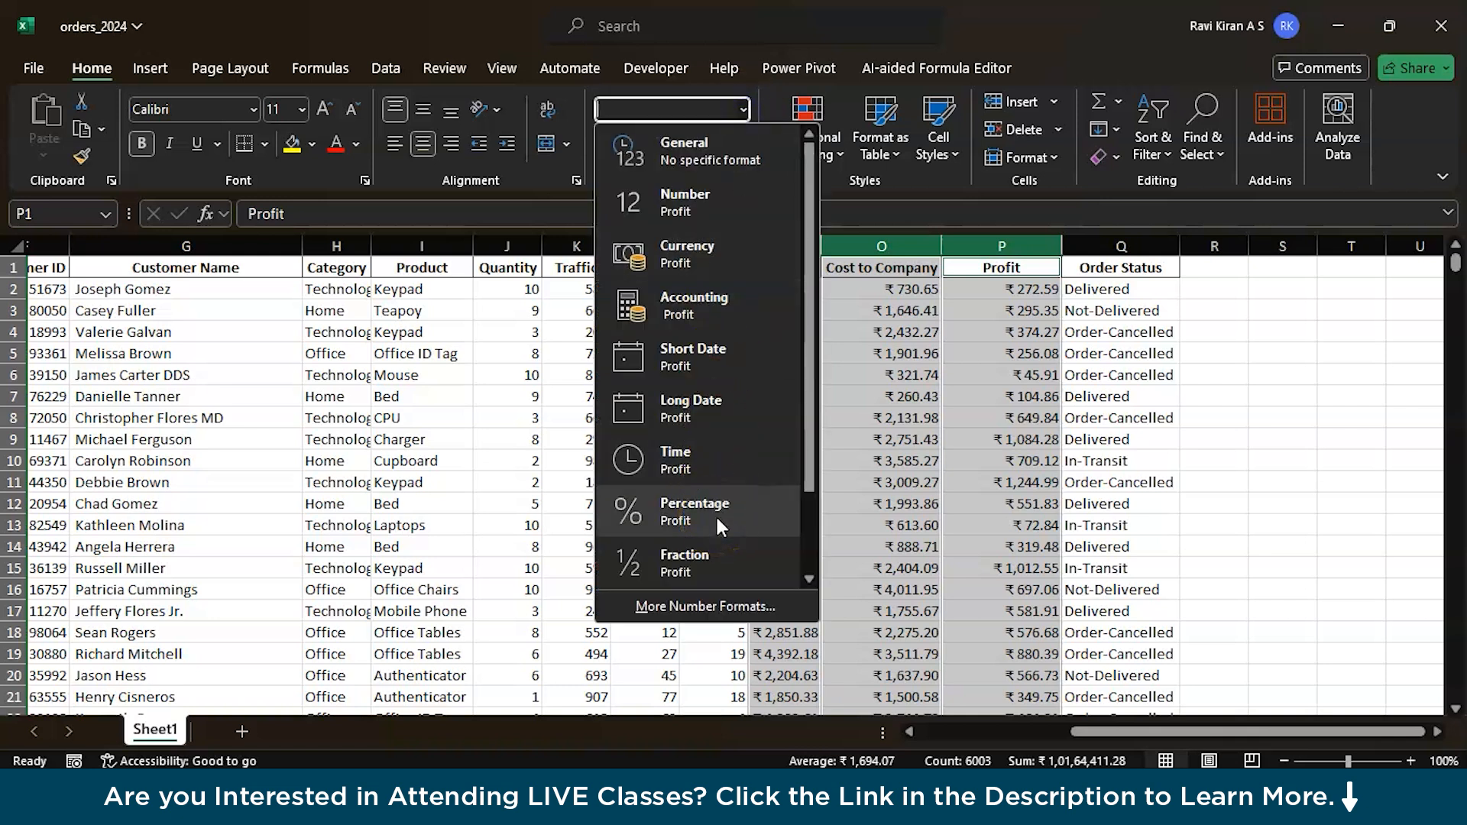
pyautogui.click(910, 530)
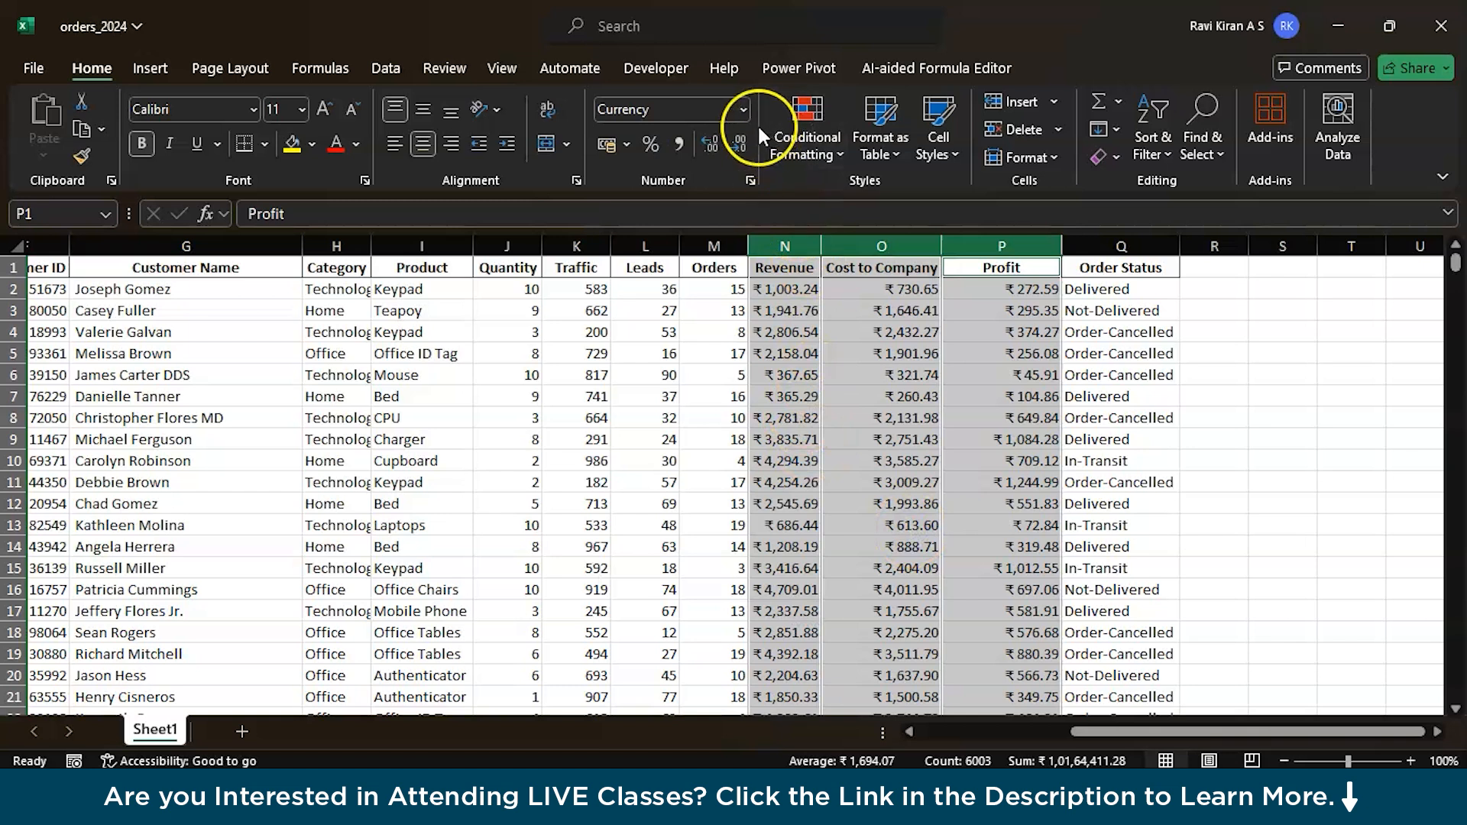
pyautogui.click(743, 103)
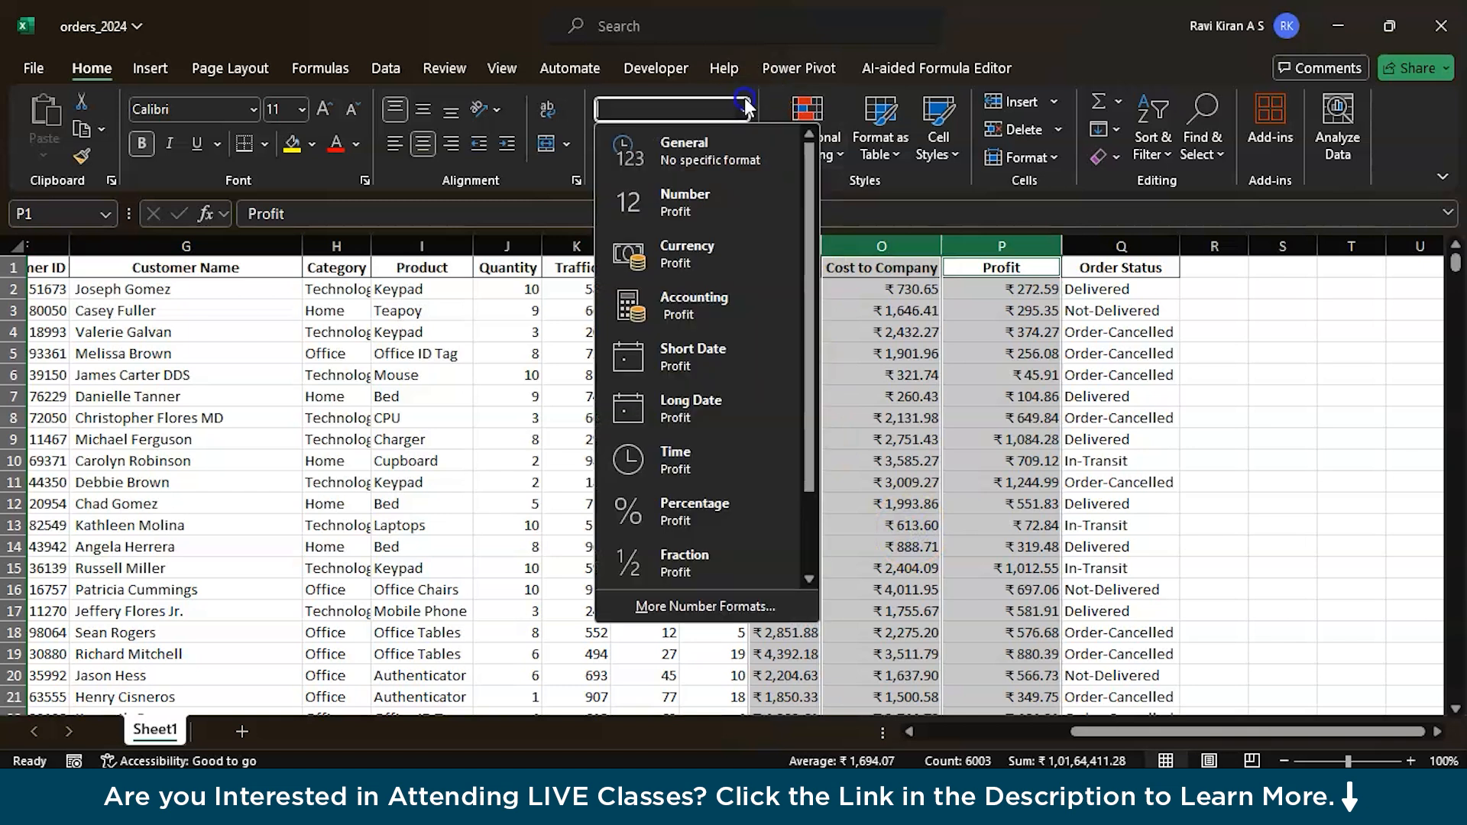
pyautogui.click(658, 603)
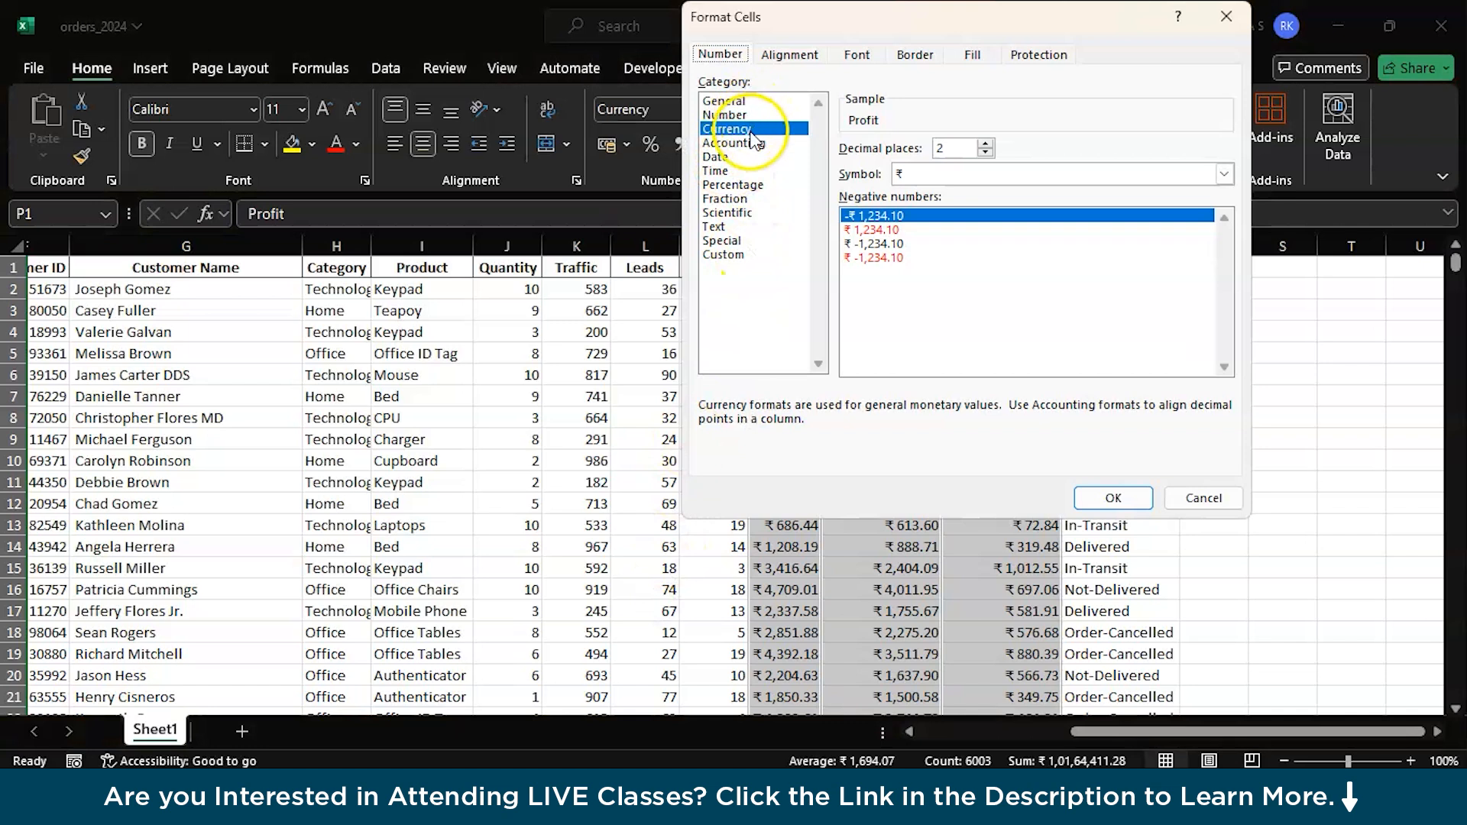
pyautogui.click(926, 175)
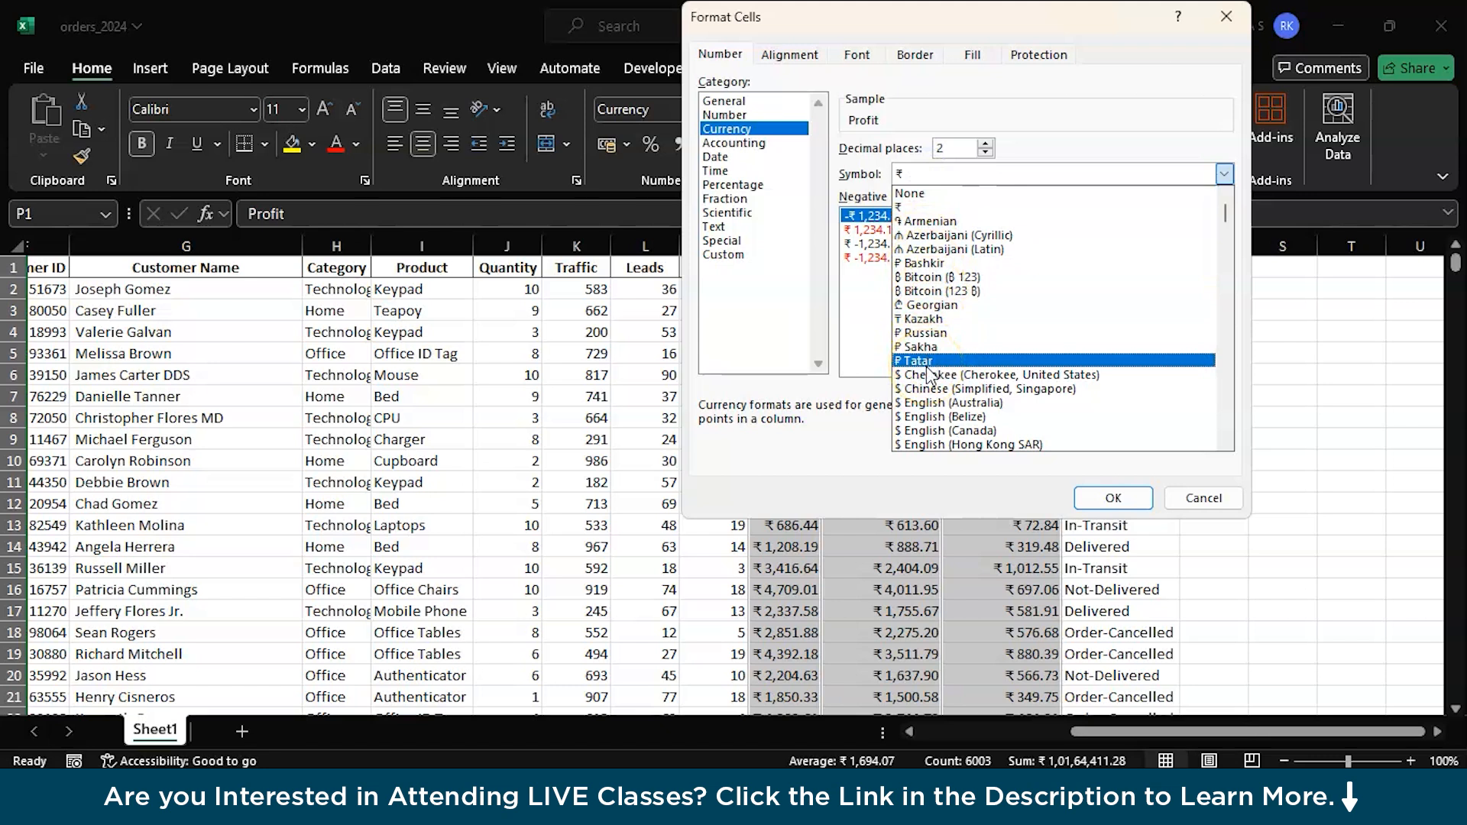
pyautogui.scroll(-4, 929, 374)
pyautogui.click(1017, 446)
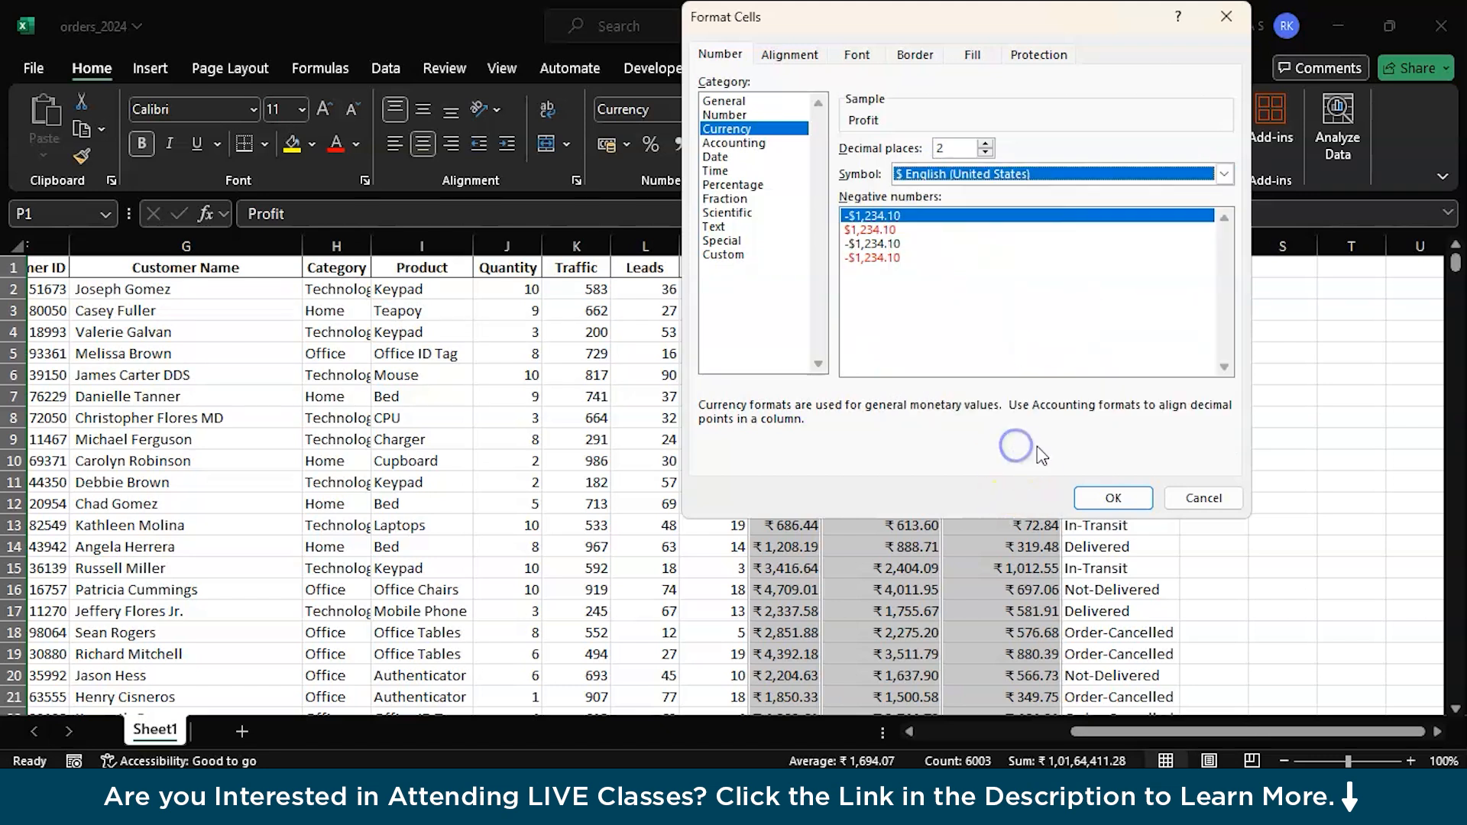
pyautogui.click(1104, 498)
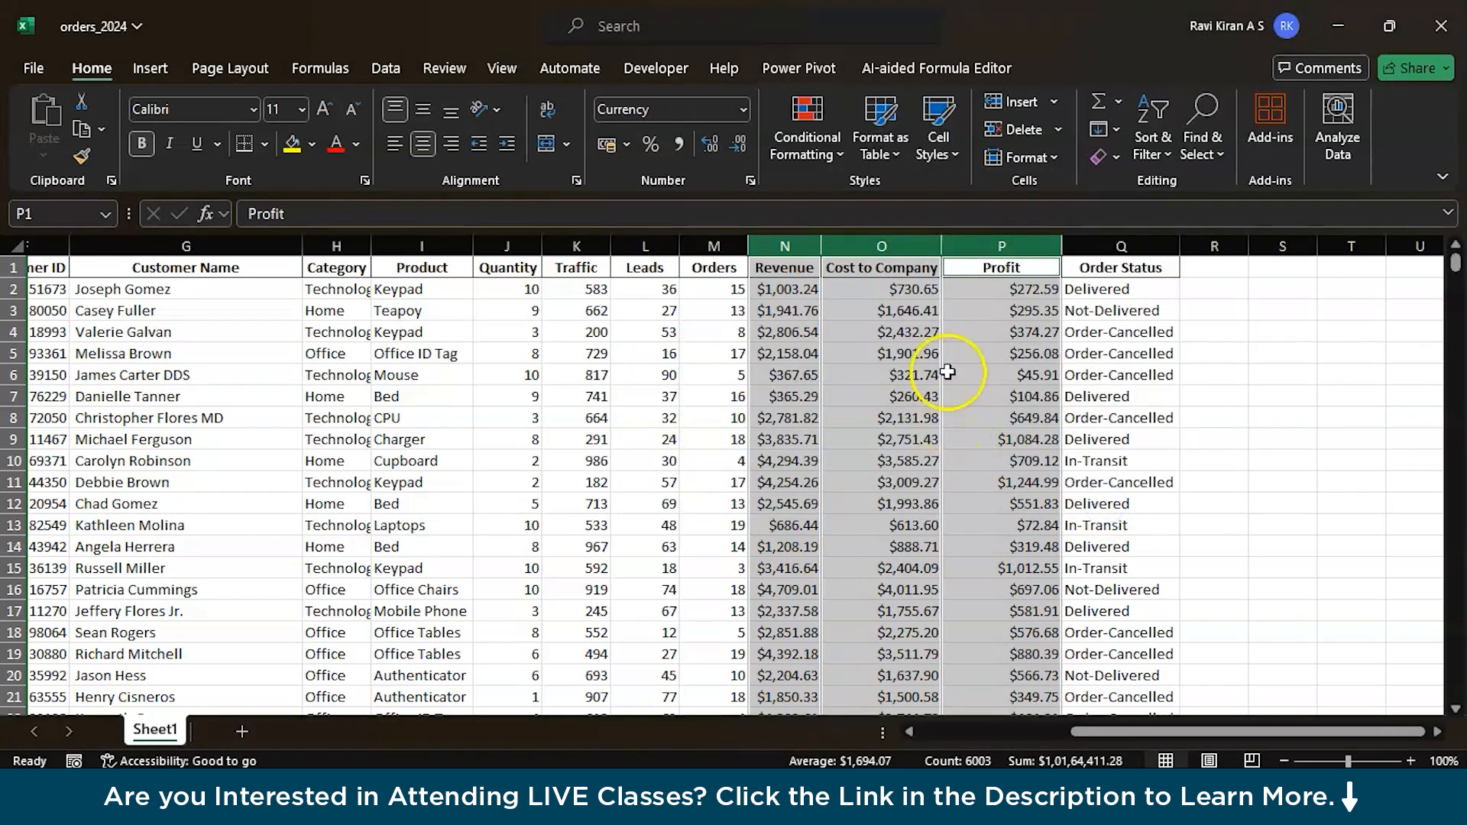
# Step: Save the orders_2024 workbook under its existing name
pyautogui.click(668, 267)
pyautogui.click(250, 109)
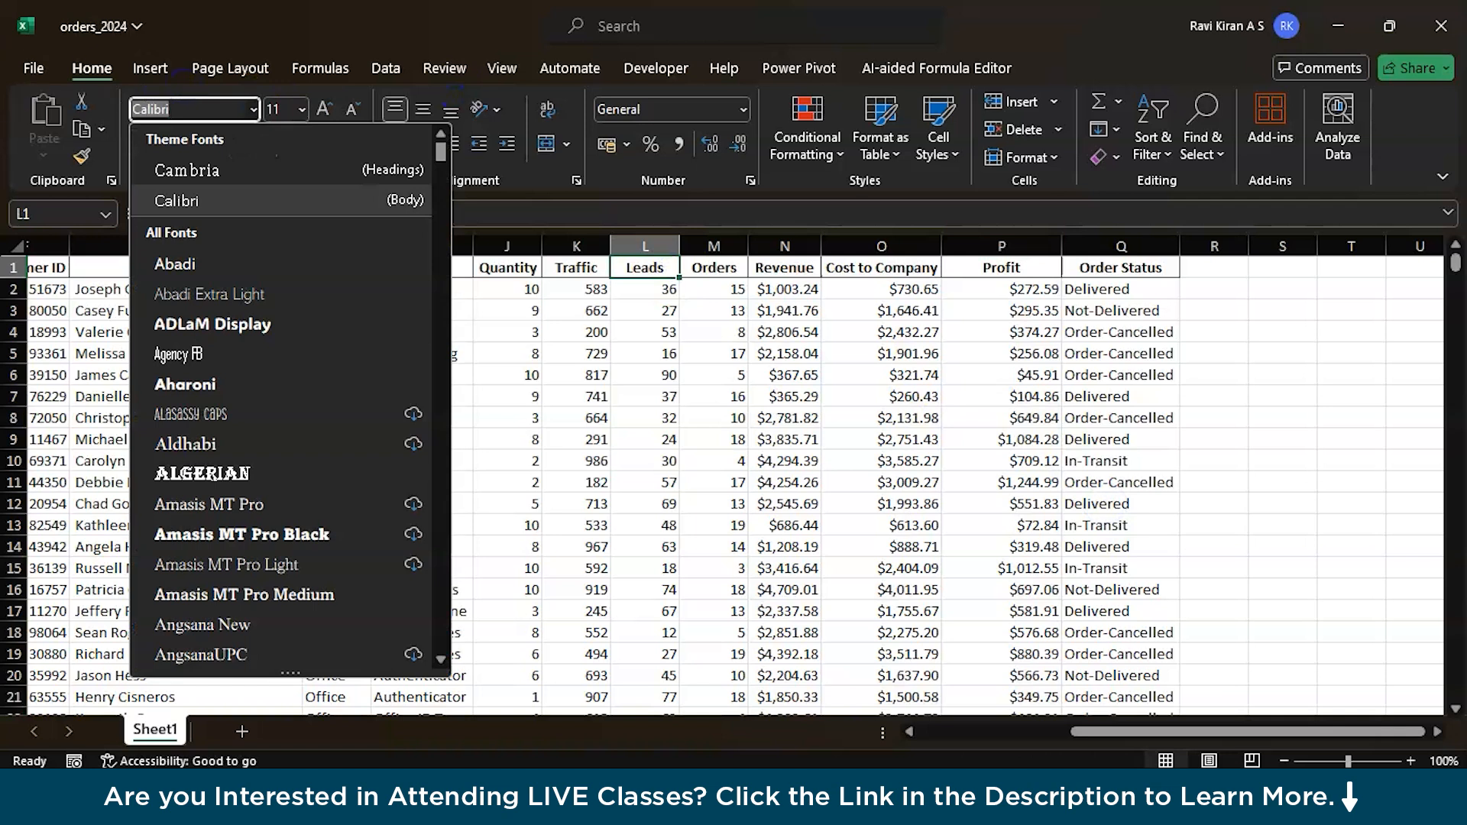
pyautogui.click(30, 71)
pyautogui.click(31, 70)
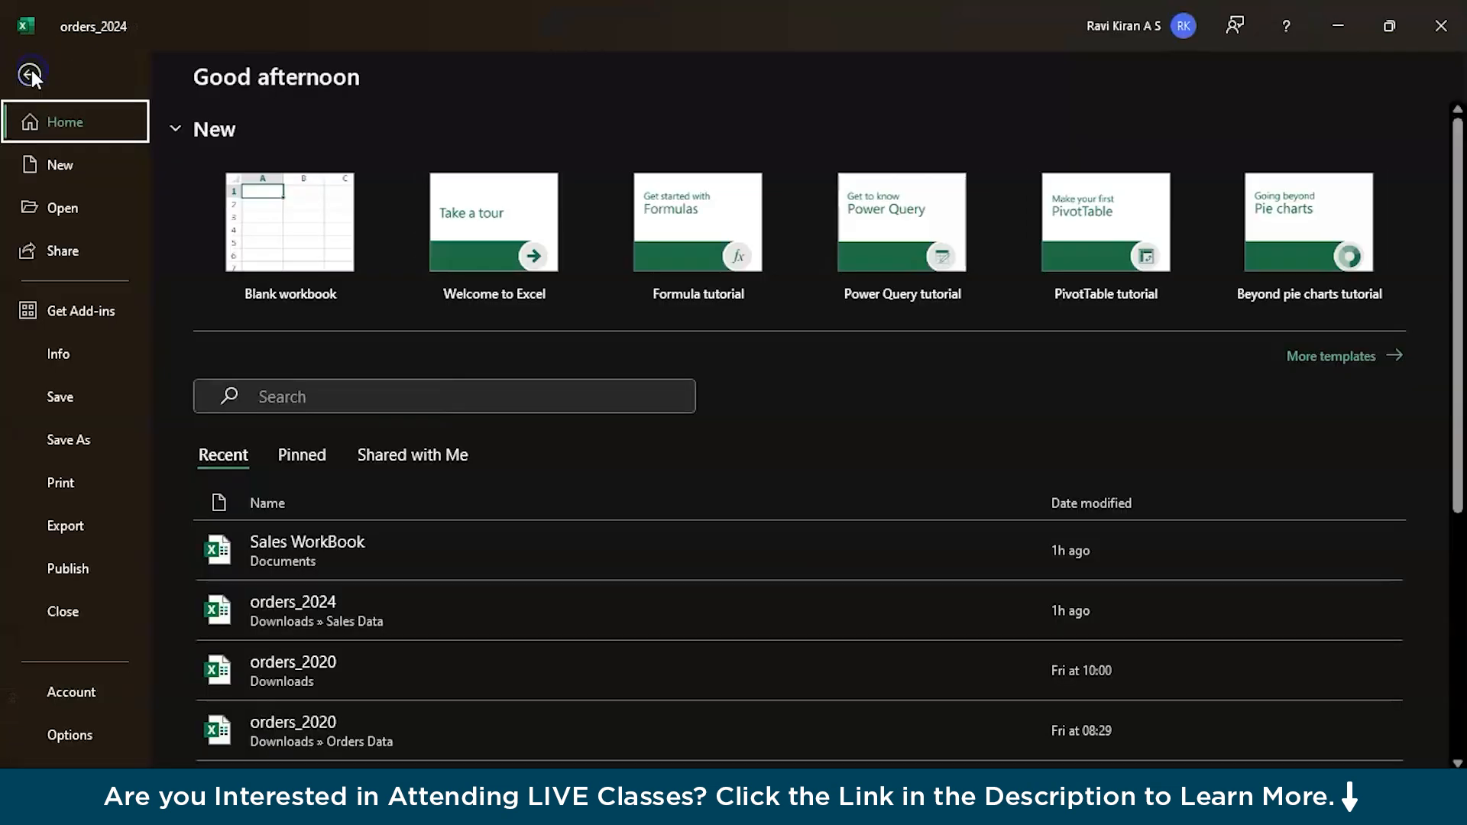
pyautogui.click(68, 396)
# Step: Apply All Borders to the entire data range, headers included, and save the workbook
pyautogui.click(535, 443)
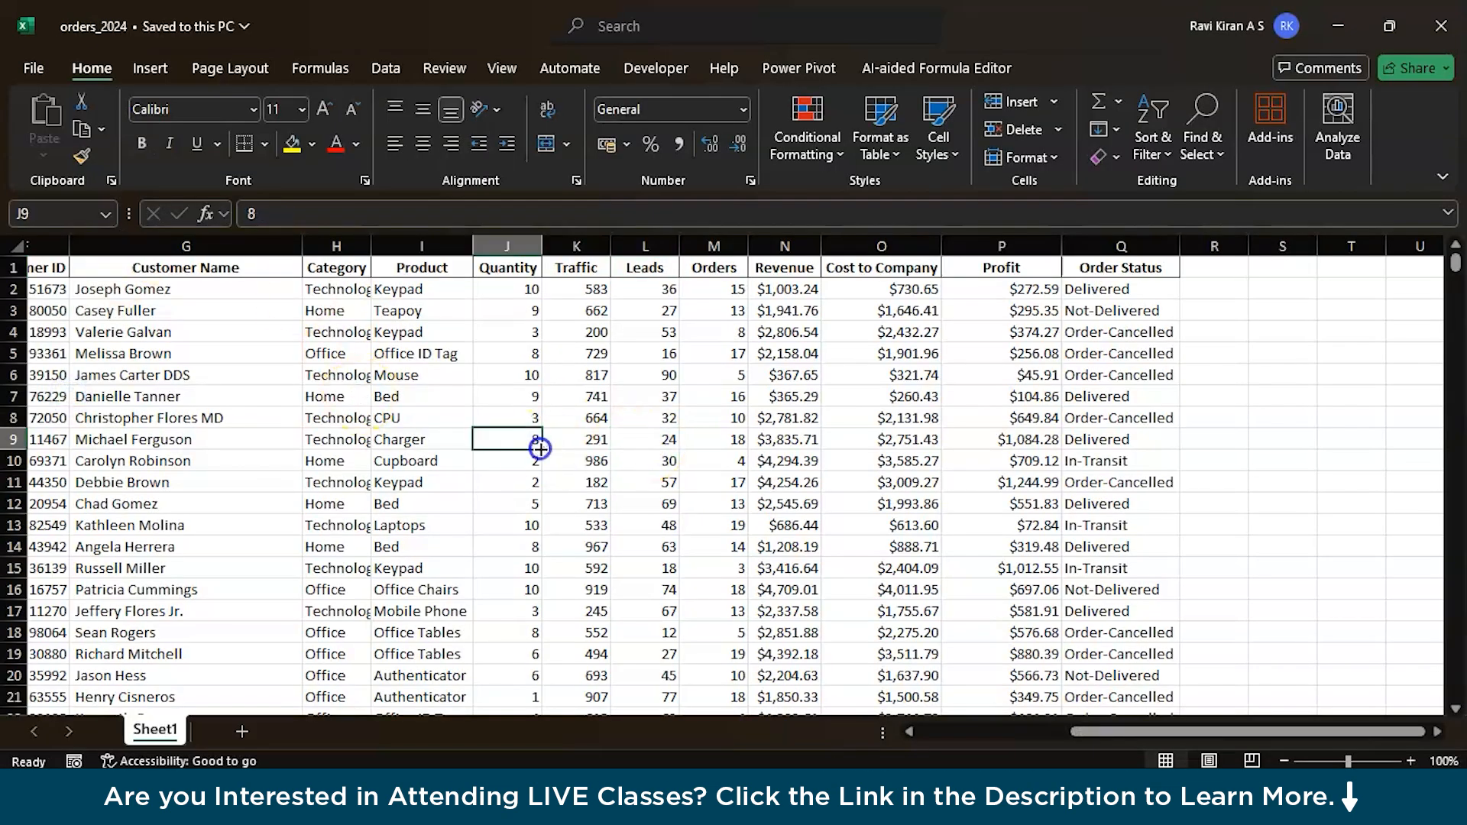
pyautogui.hotkey('ctrl', 'a')
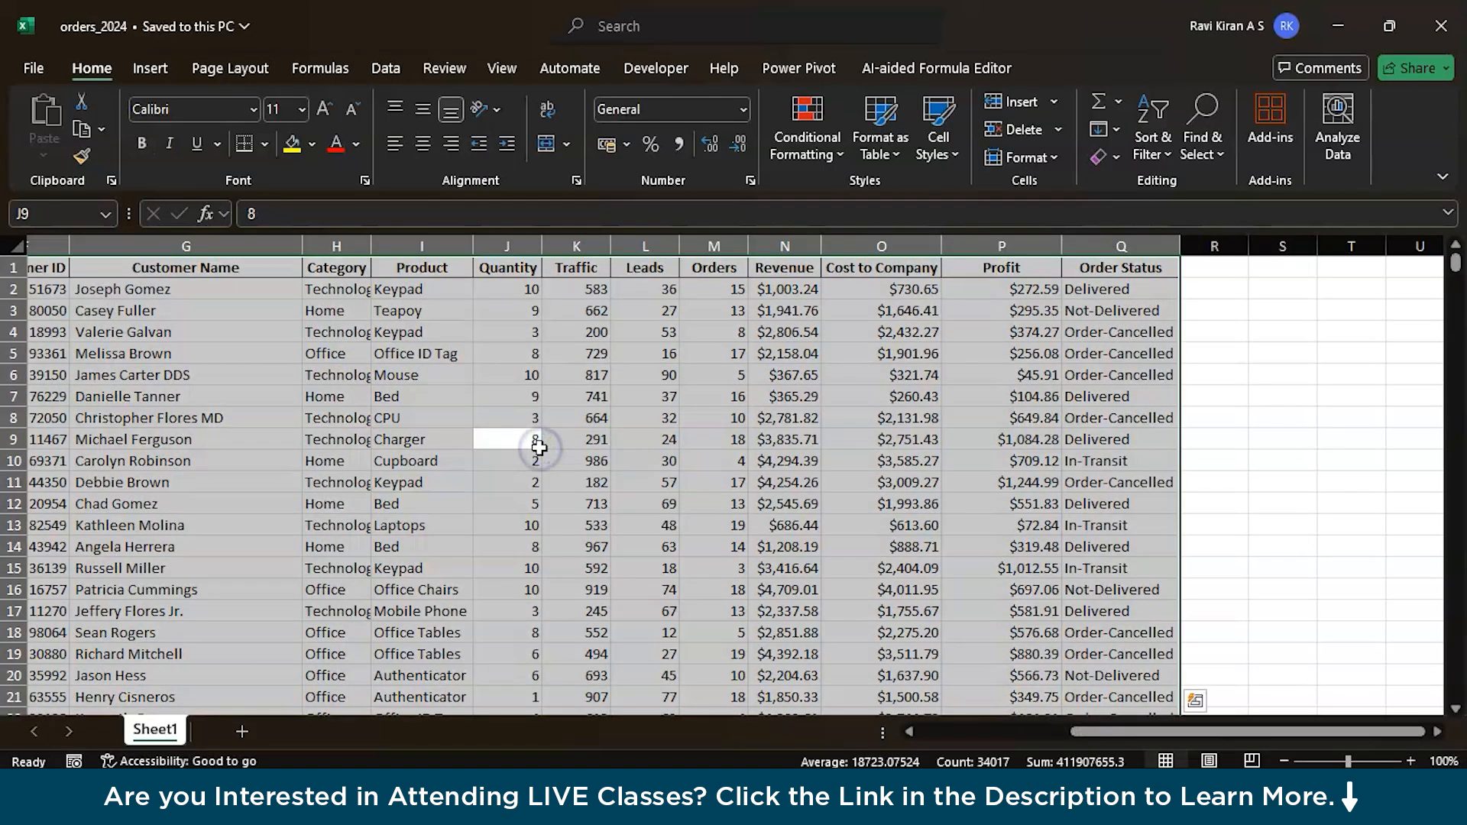
pyautogui.click(268, 147)
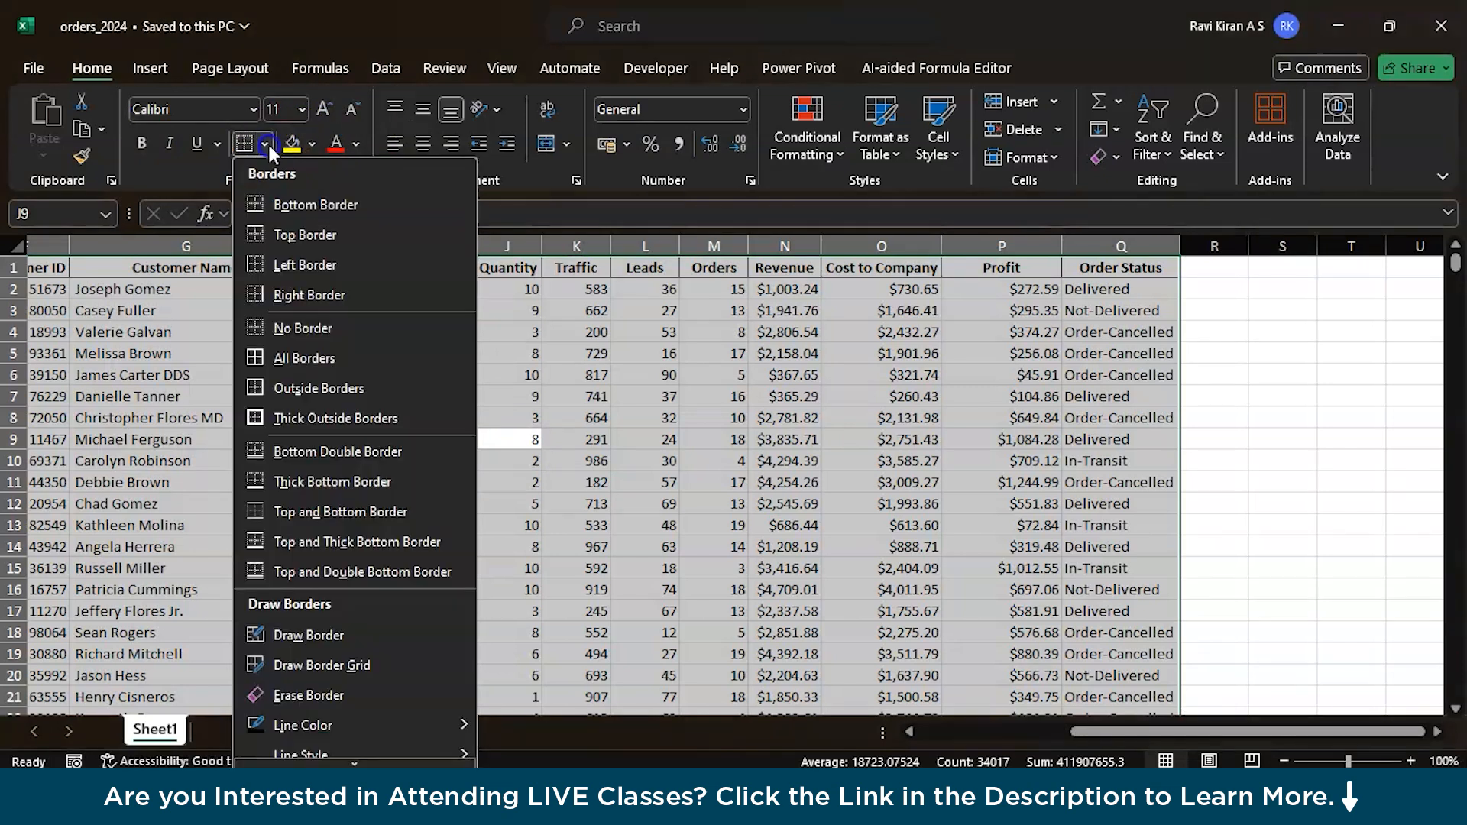
pyautogui.click(291, 356)
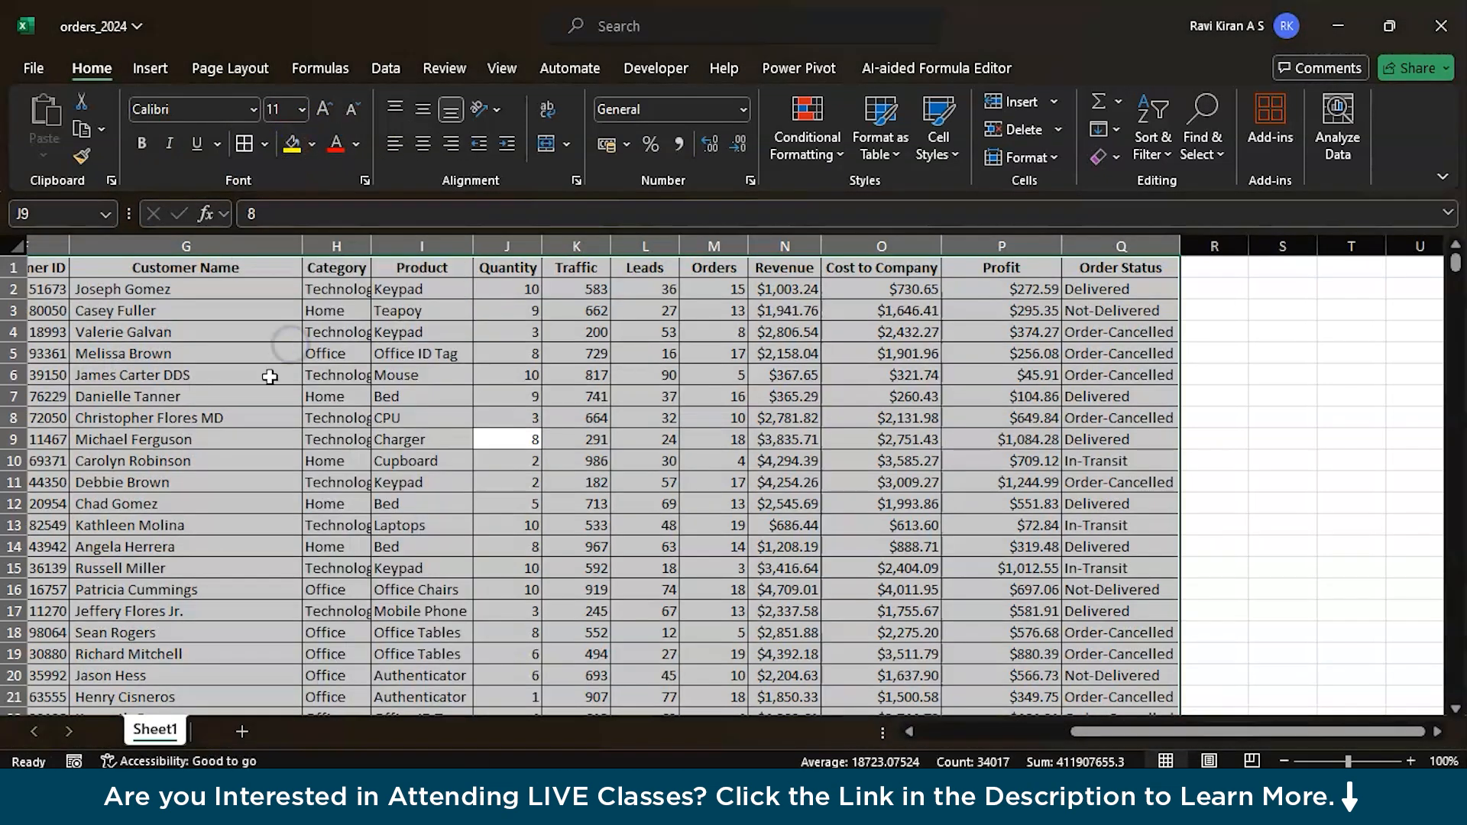
pyautogui.click(130, 564)
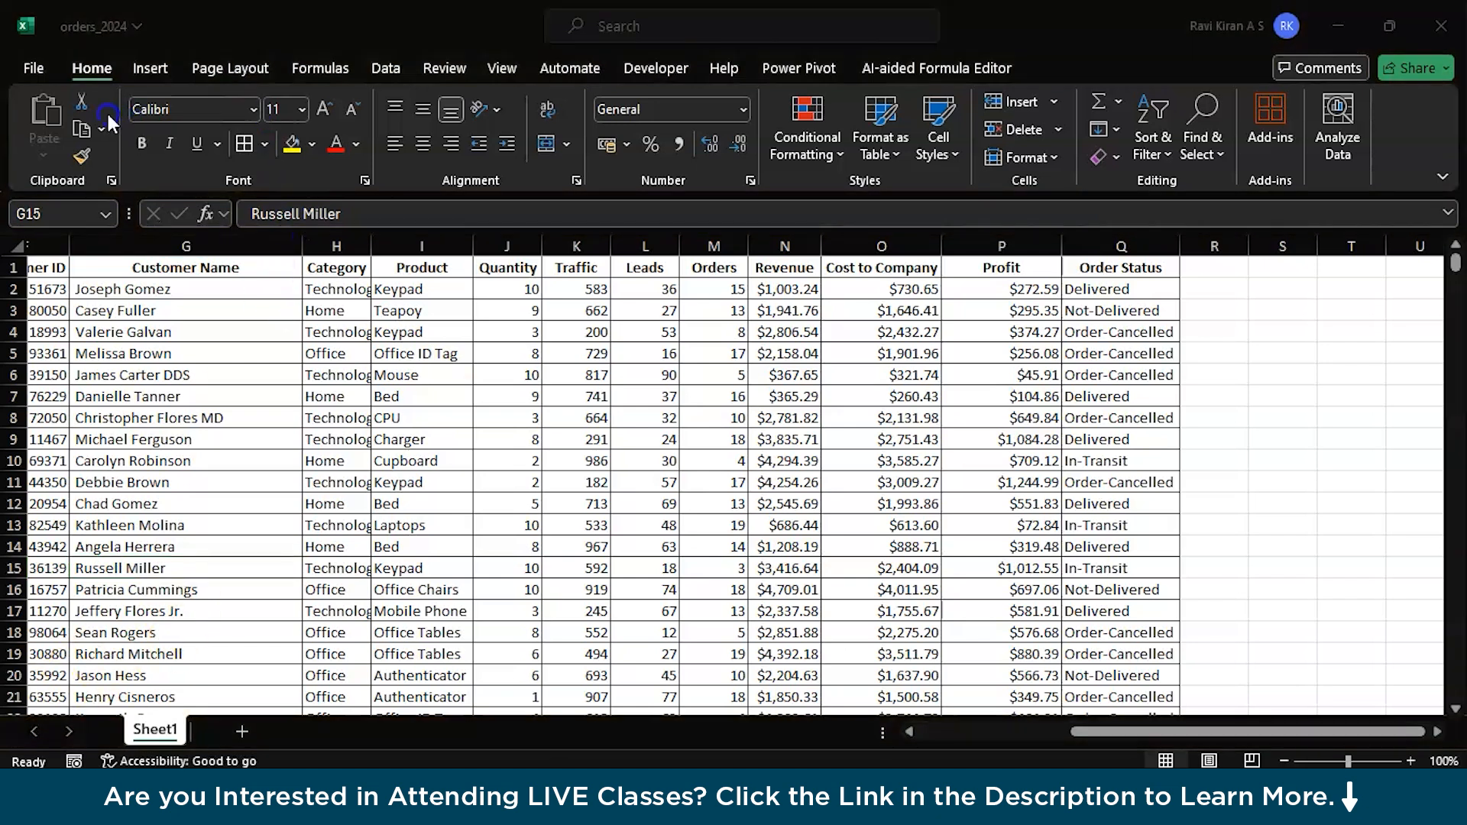
pyautogui.click(29, 66)
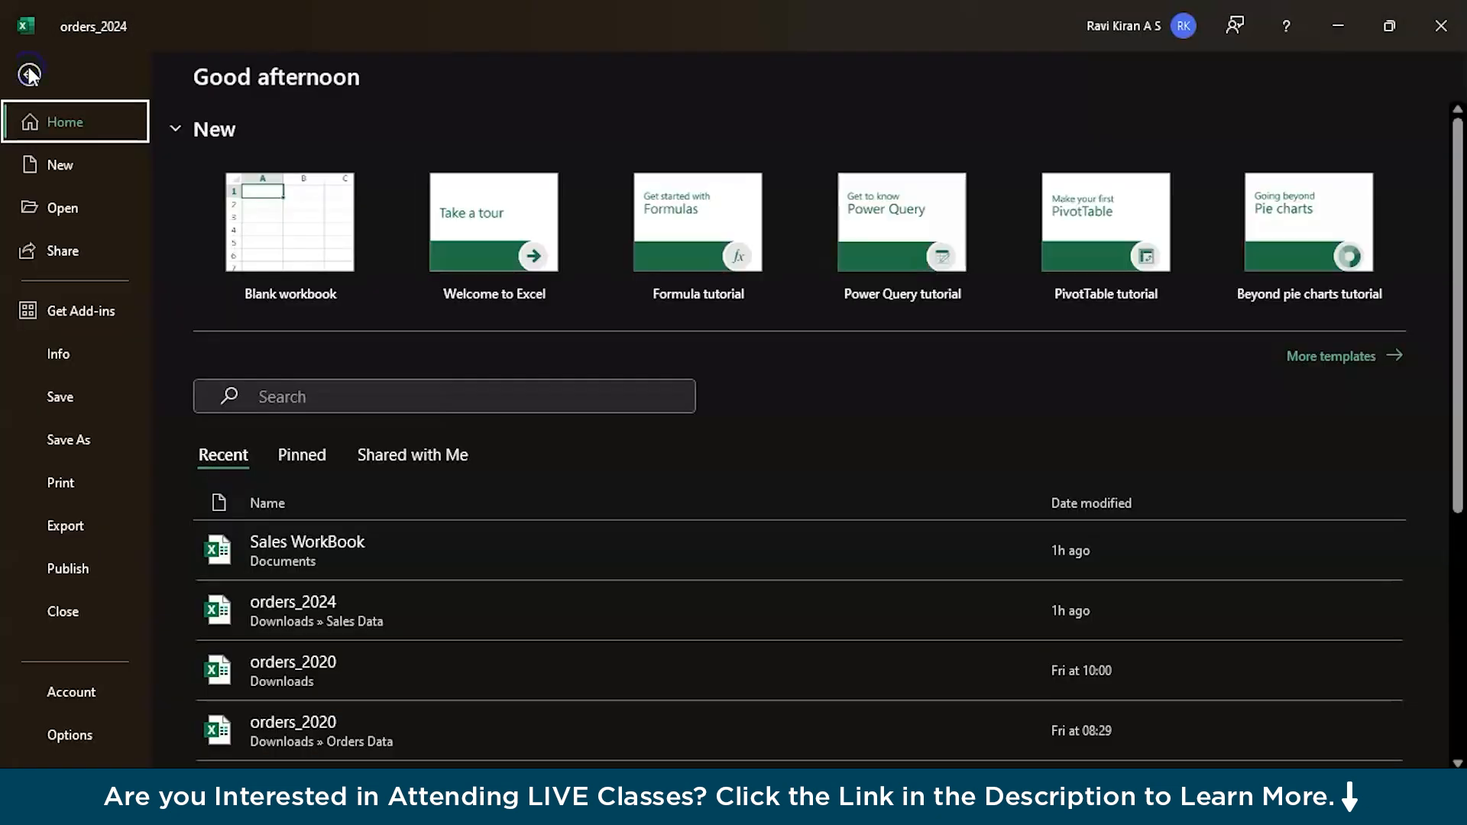
pyautogui.click(60, 397)
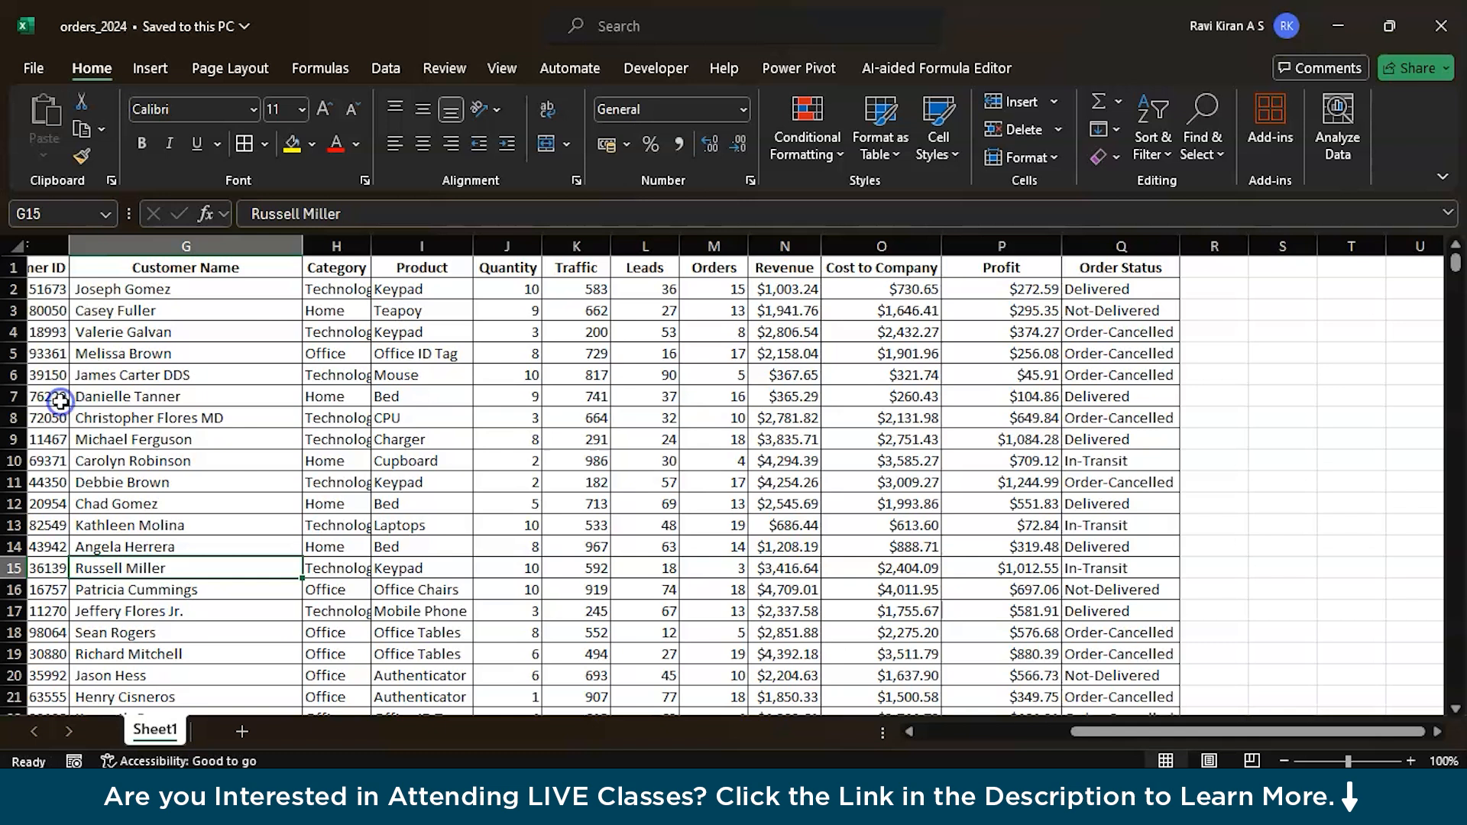
# Step: Examine the prepared columns from Order ID through Order Status and the available PivotTable source options
pyautogui.click(375, 395)
pyautogui.hscroll(-5, 376, 395)
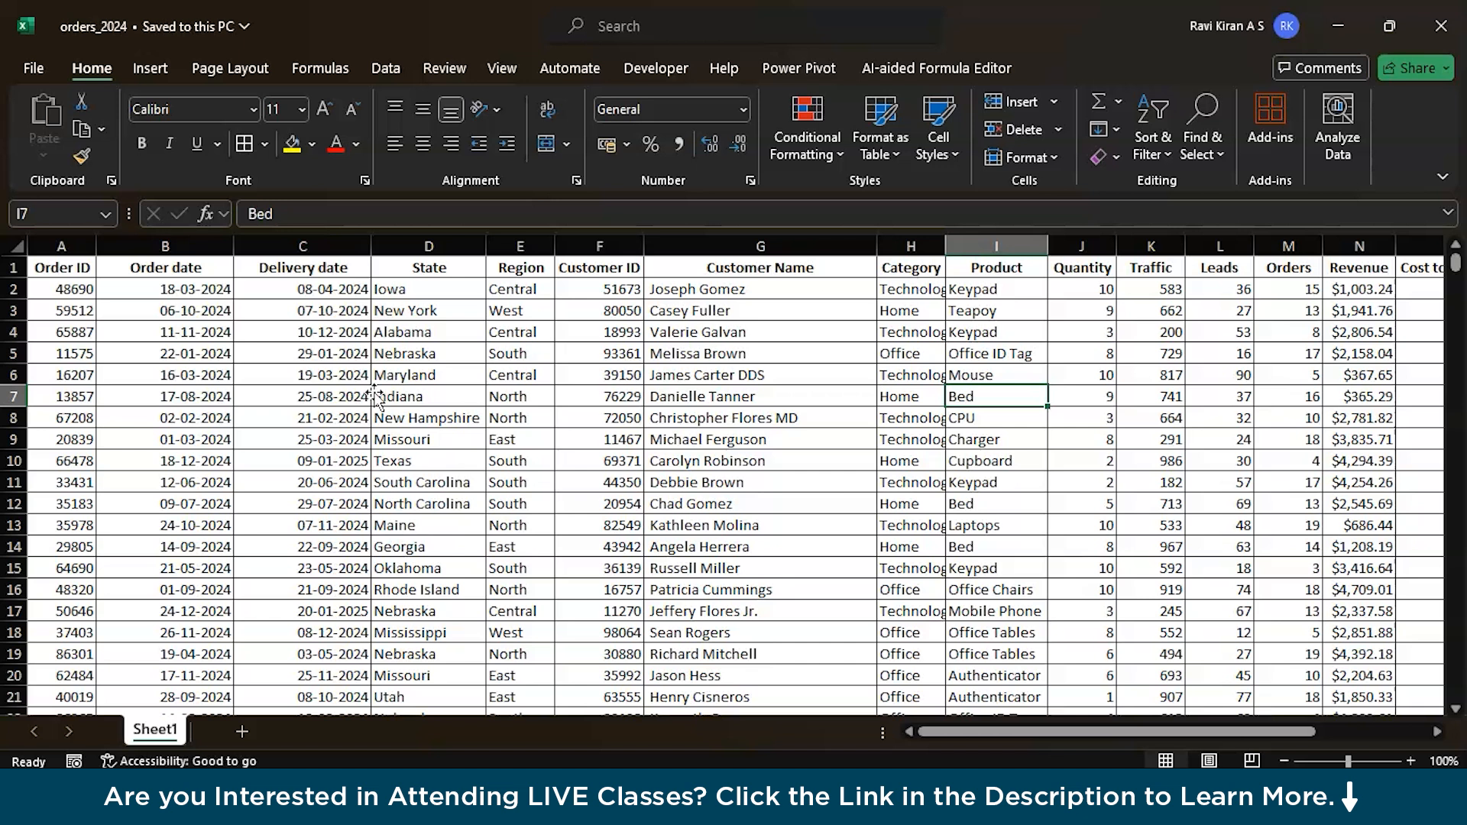
pyautogui.click(713, 452)
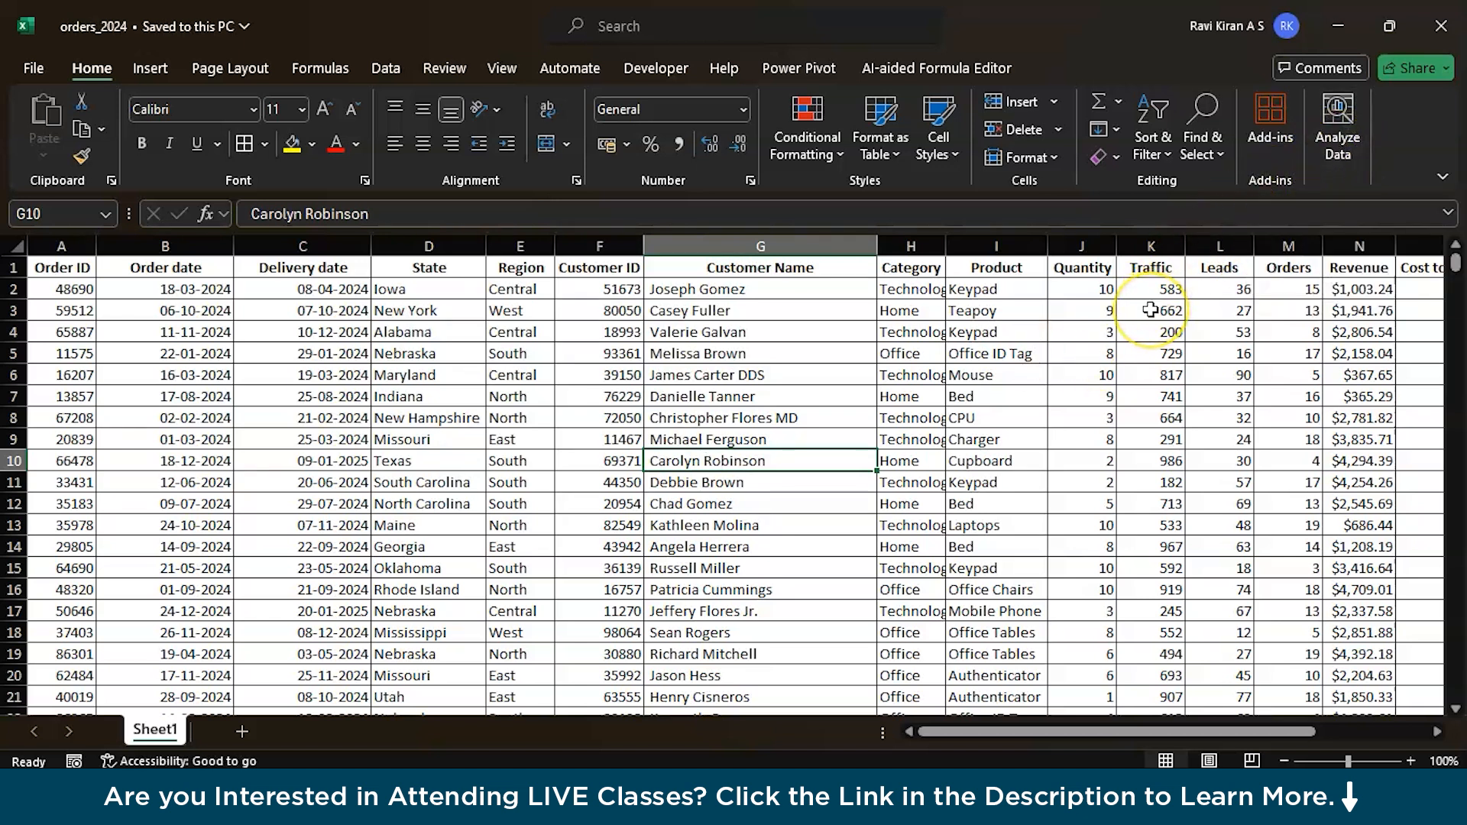
pyautogui.click(953, 414)
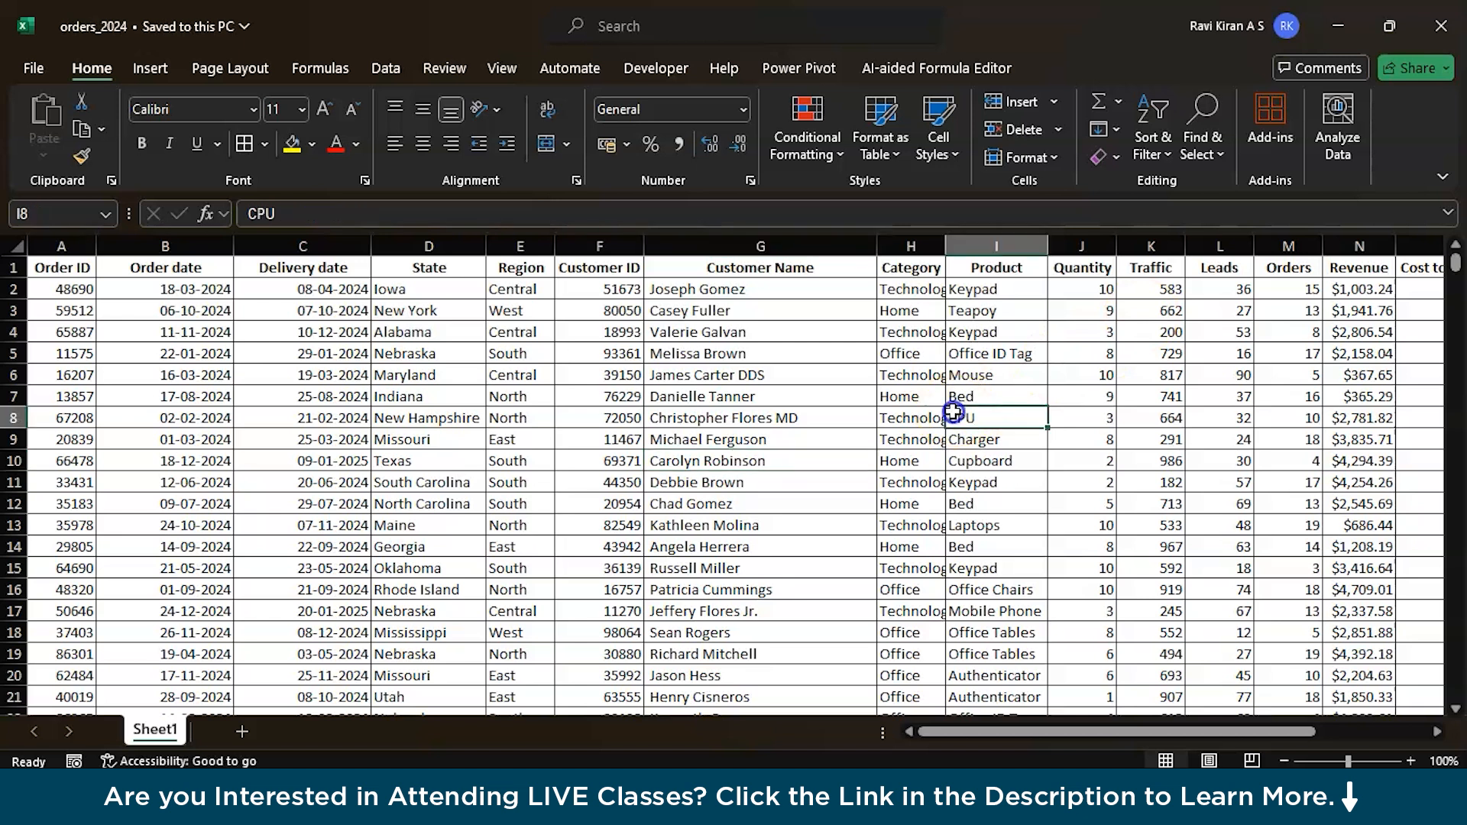
pyautogui.hotkey('ctrl', 'a')
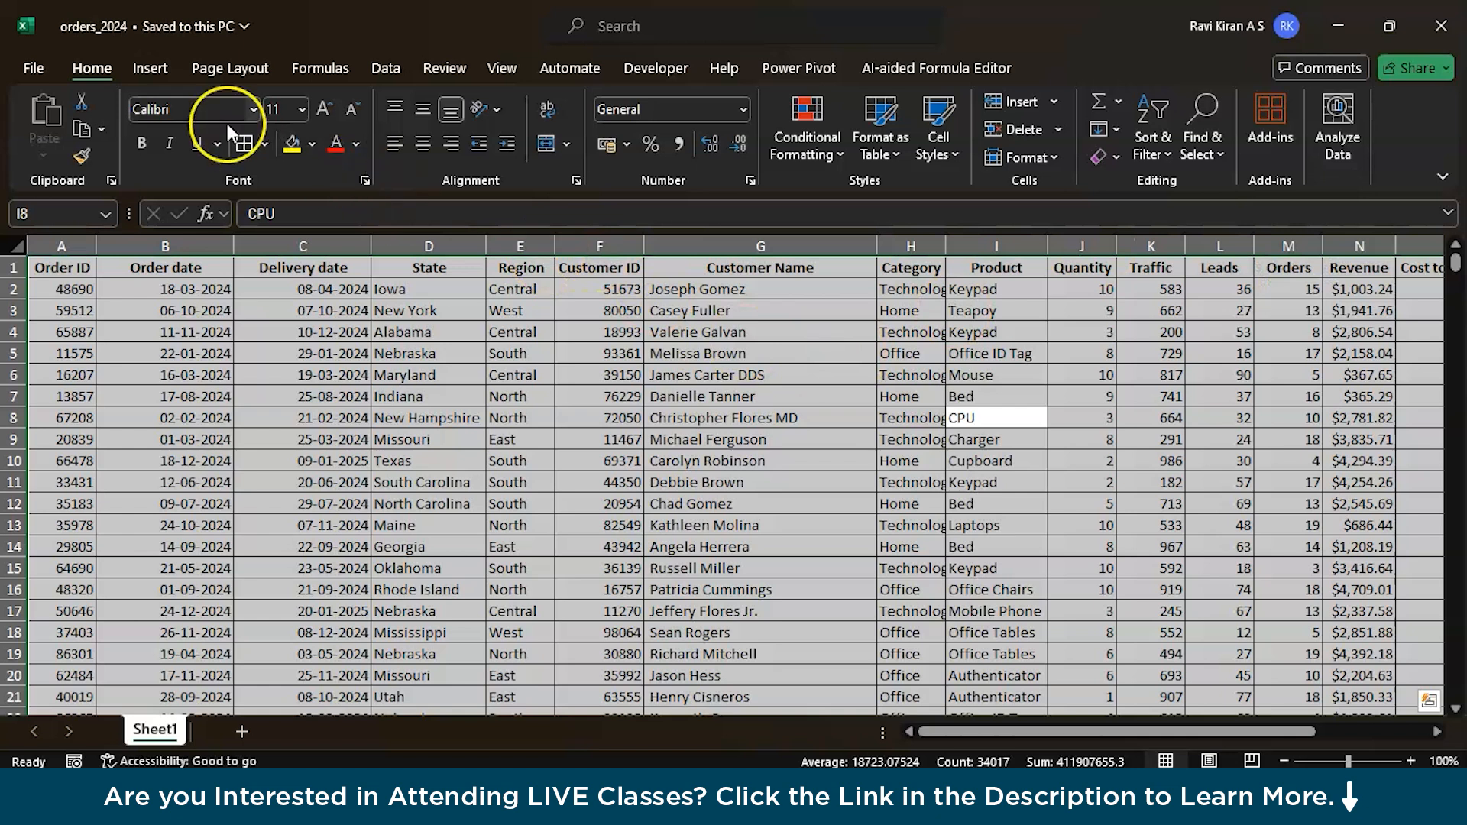
pyautogui.click(150, 80)
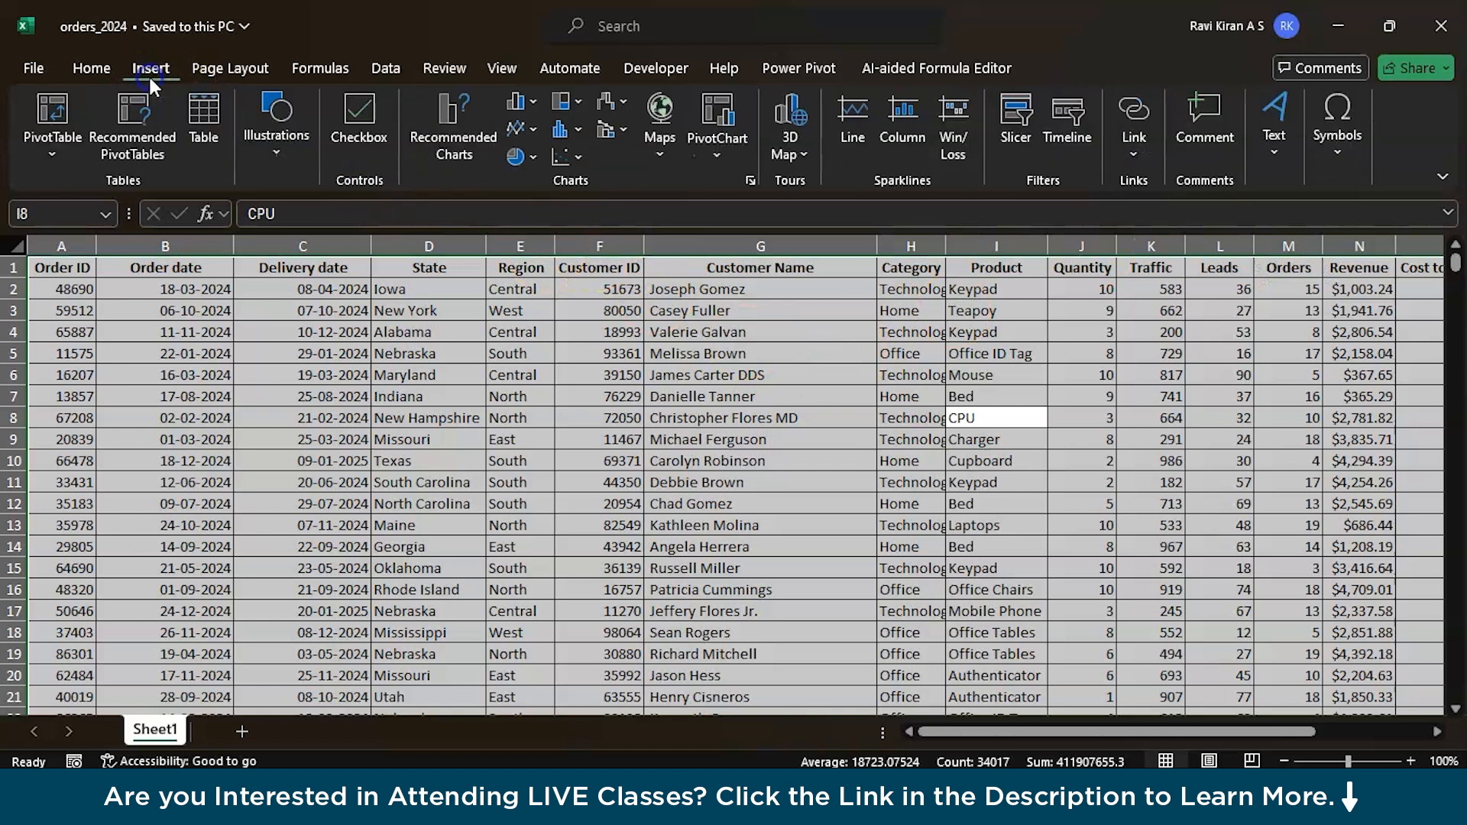
pyautogui.click(67, 147)
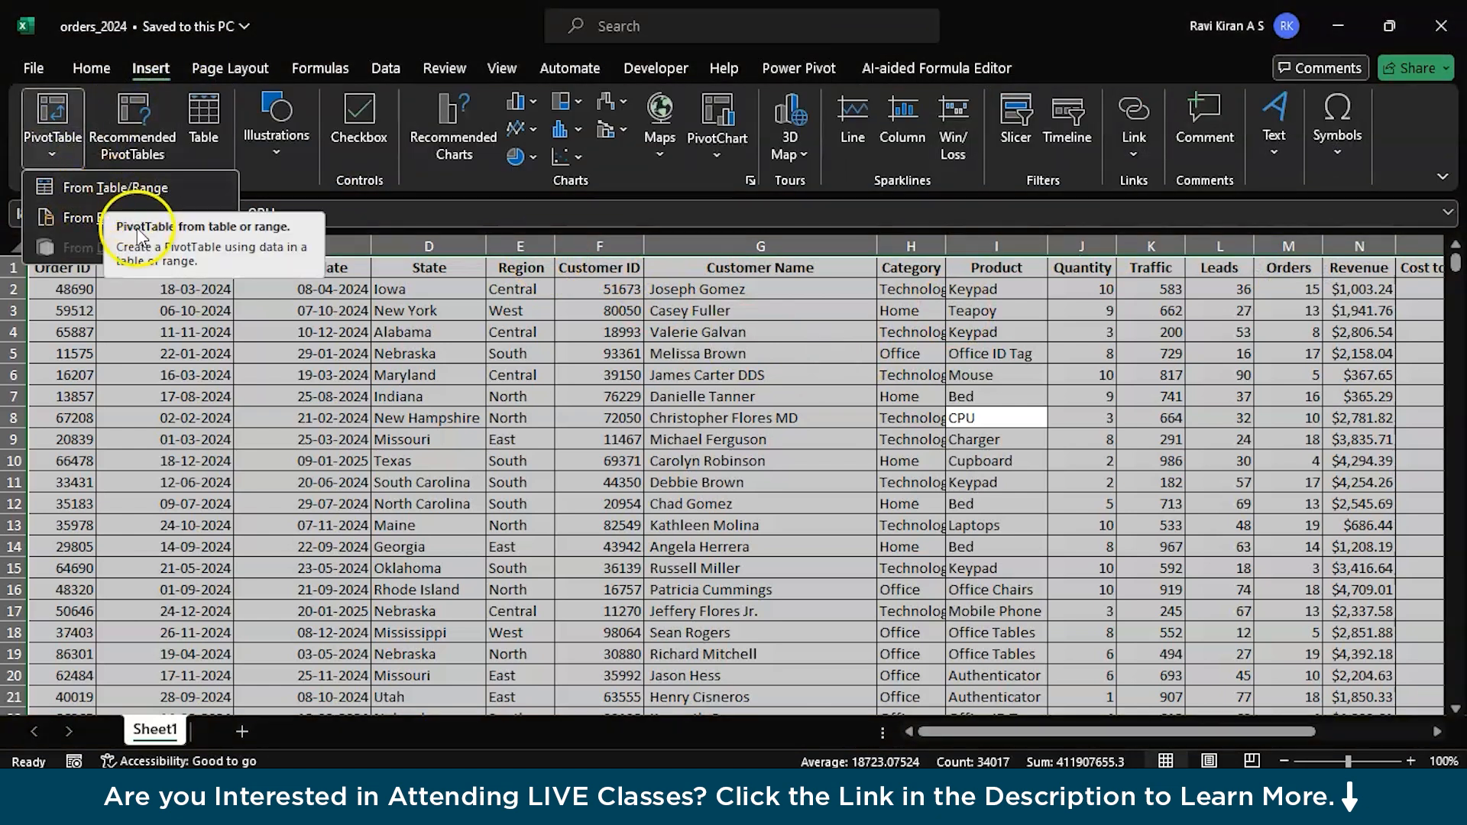
pyautogui.click(158, 440)
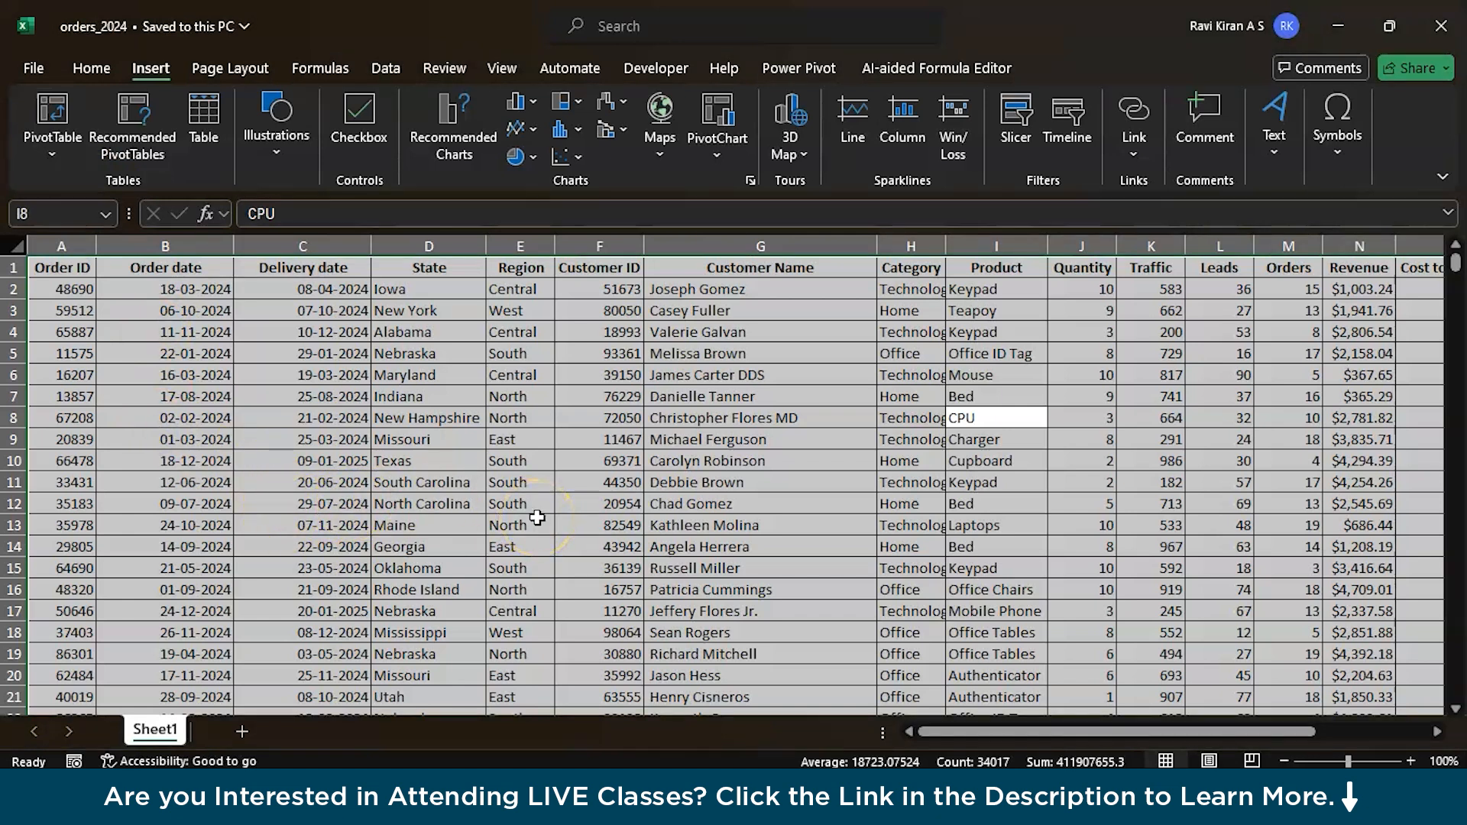
pyautogui.hscroll(3, 538, 518)
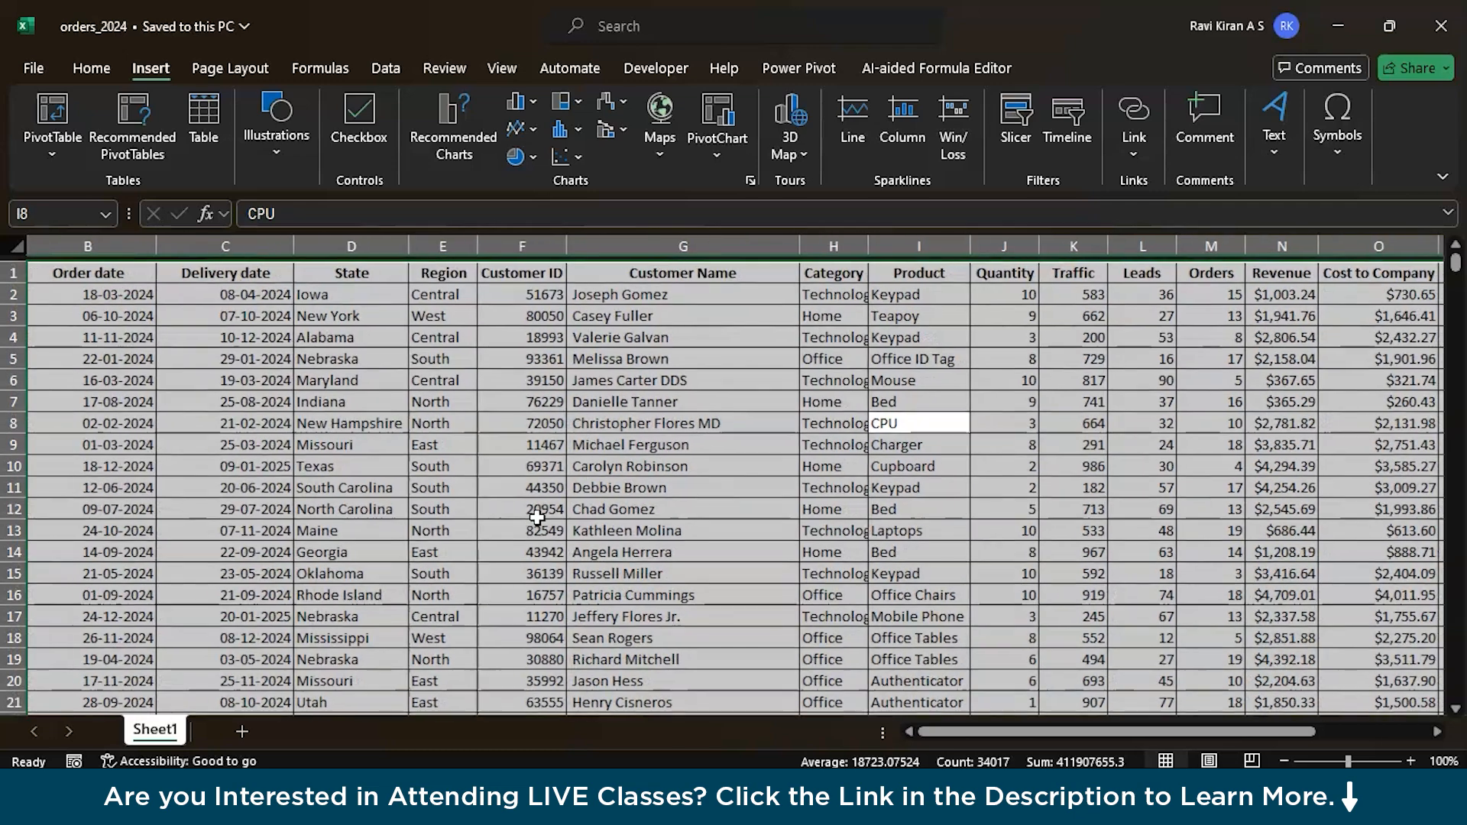
pyautogui.scroll(1, 537, 518)
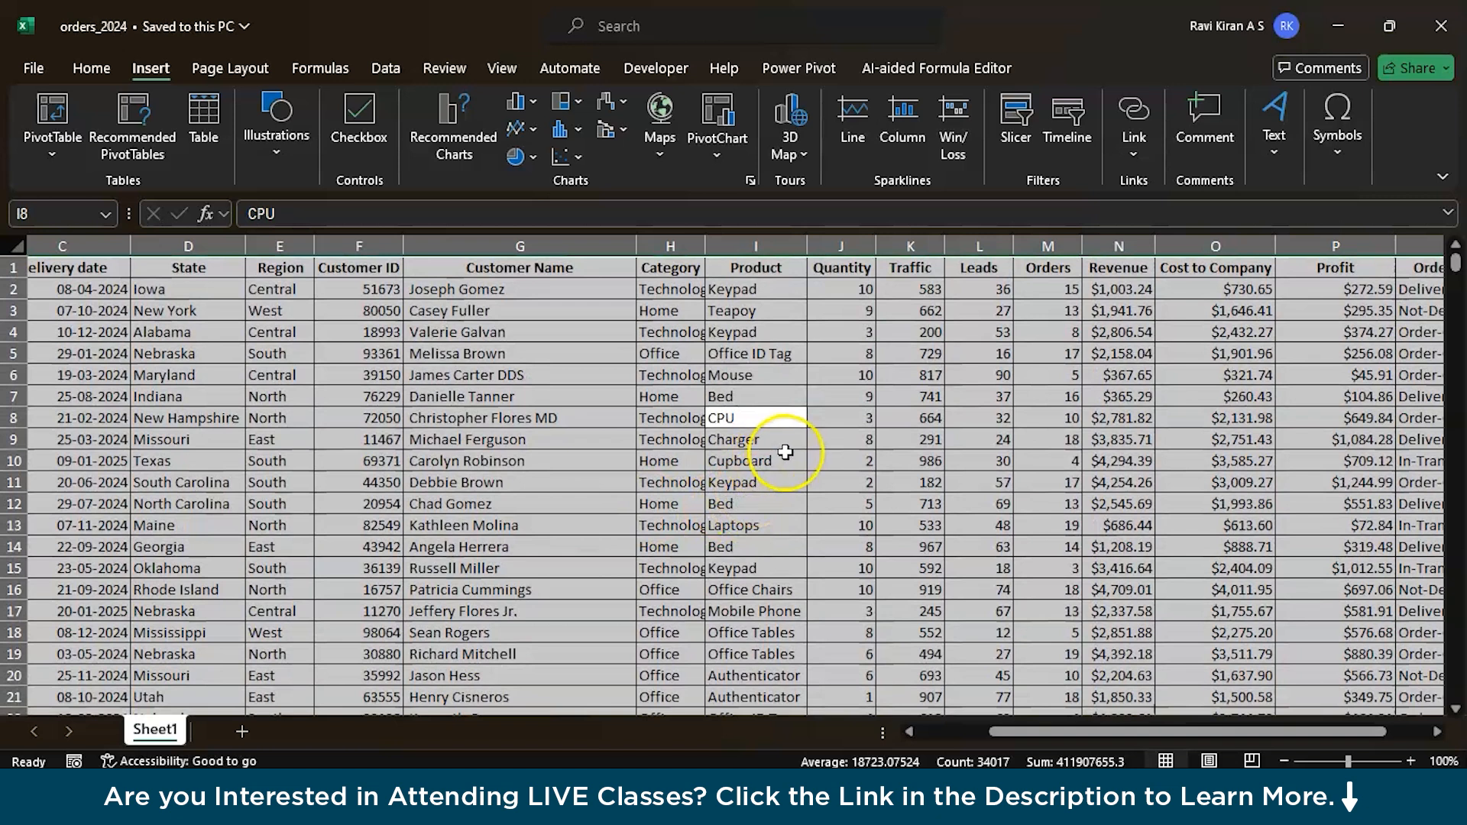
pyautogui.hscroll(2, 784, 447)
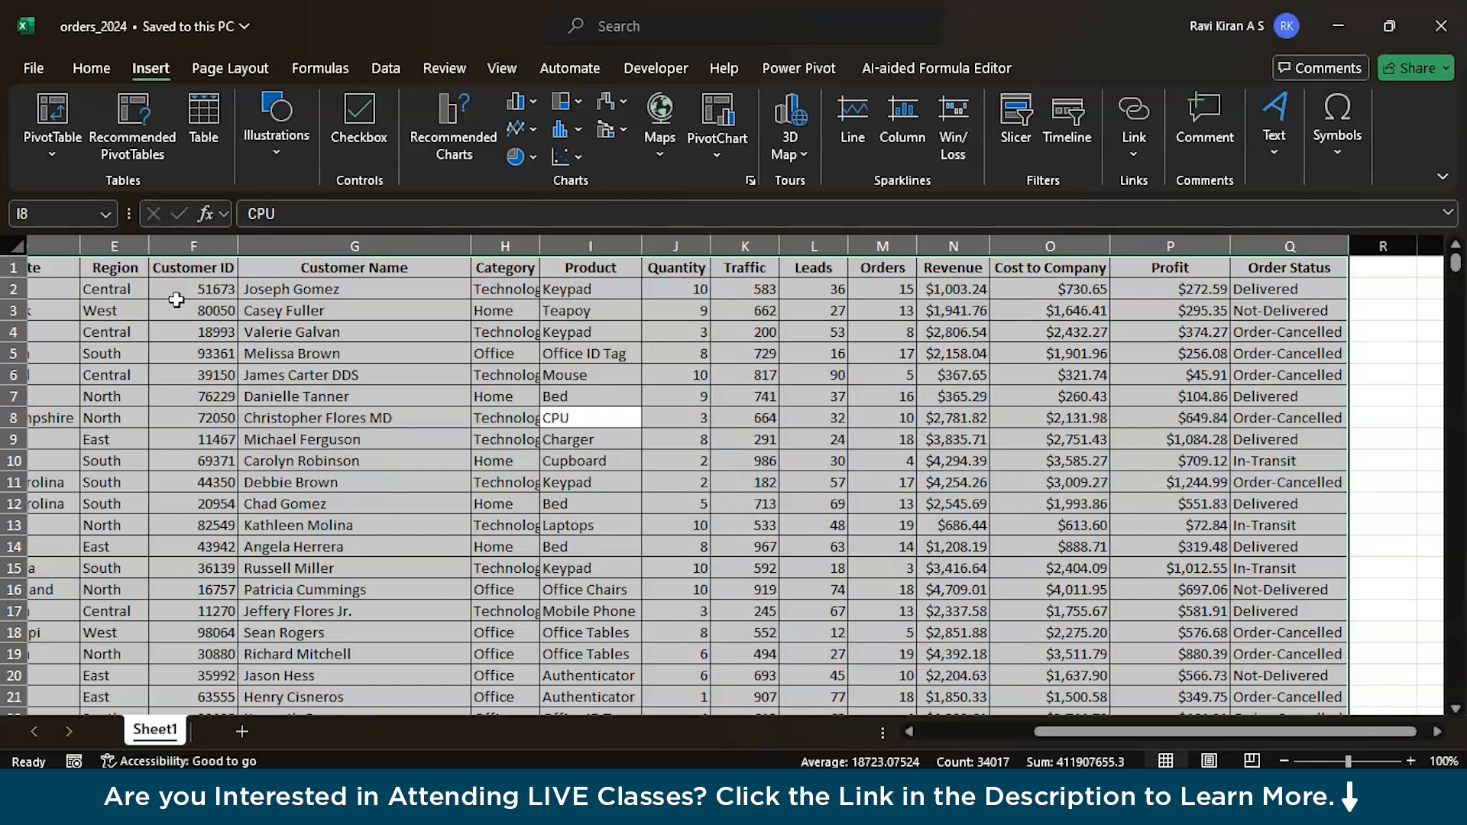
# Step: Select the entire orders data range and run Analyze Data on it
pyautogui.click(93, 71)
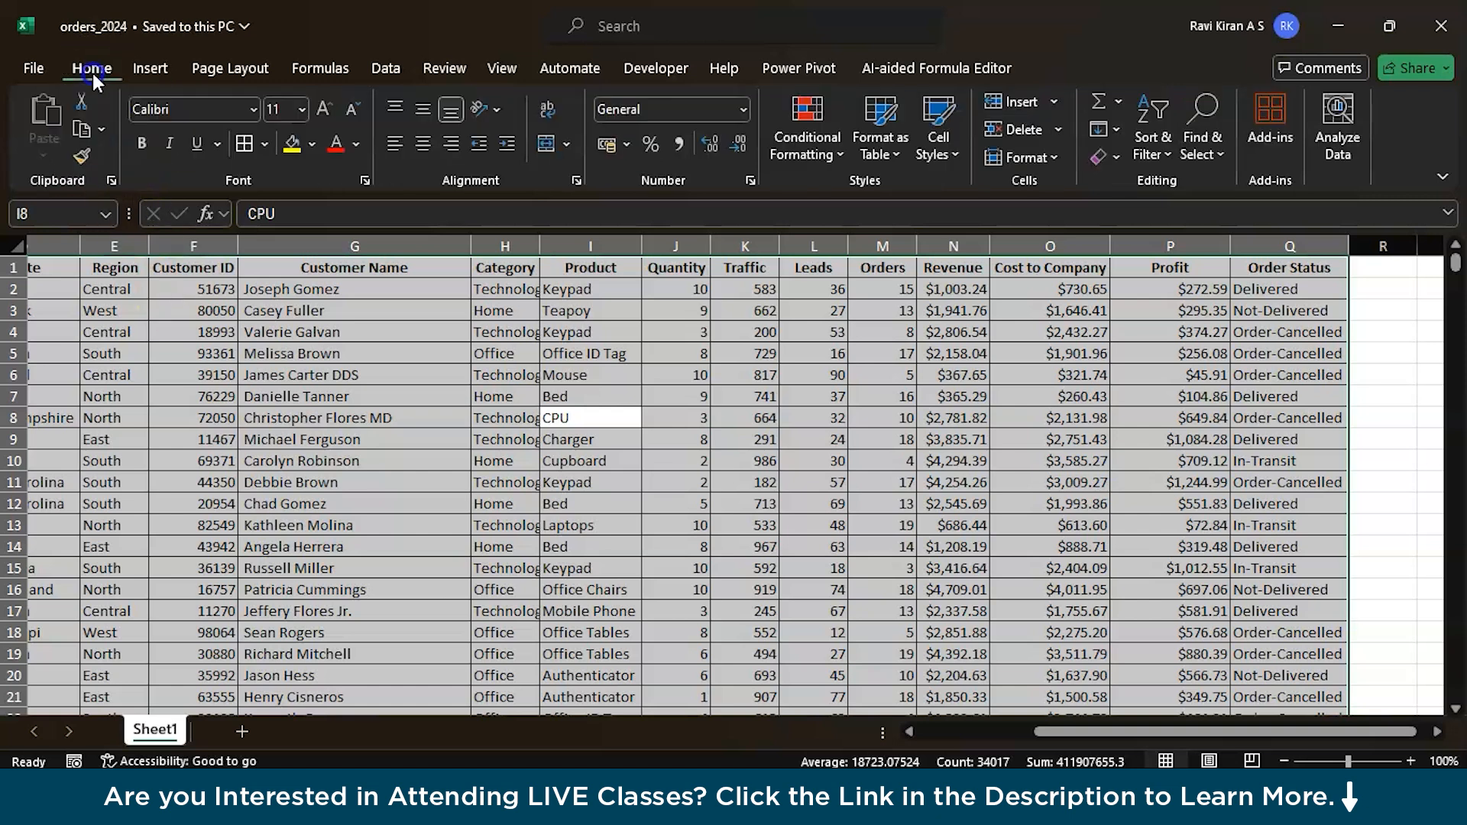
pyautogui.click(290, 461)
pyautogui.hotkey('ctrl', 'a')
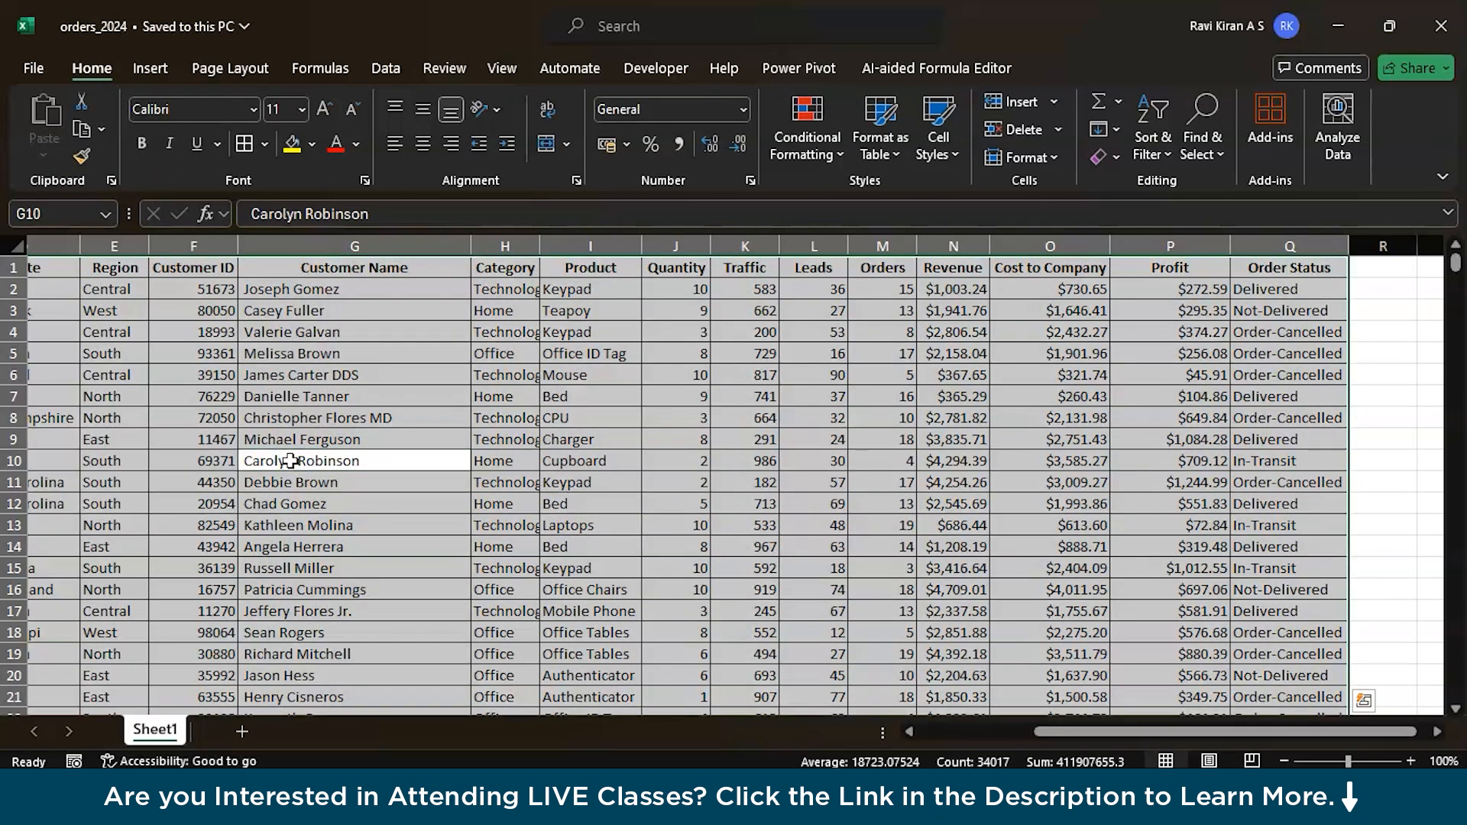
pyautogui.click(1345, 124)
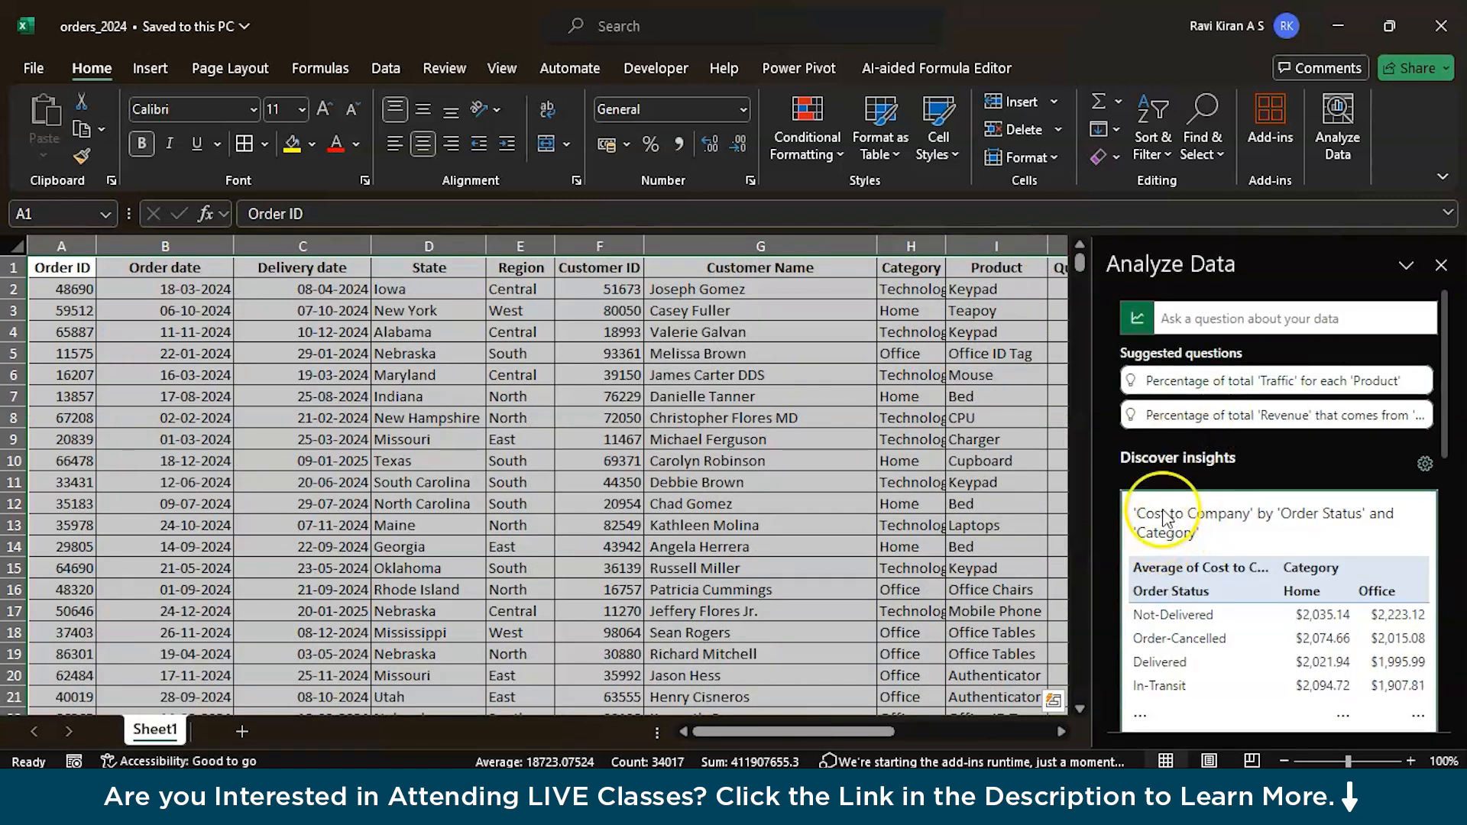
# Step: Examine the suggested insights for the orders data, from Cost to Company by Order Status and Category through Cost to Company and Profit by Order ID
pyautogui.scroll(-1, 1218, 549)
pyautogui.scroll(-3, 1218, 549)
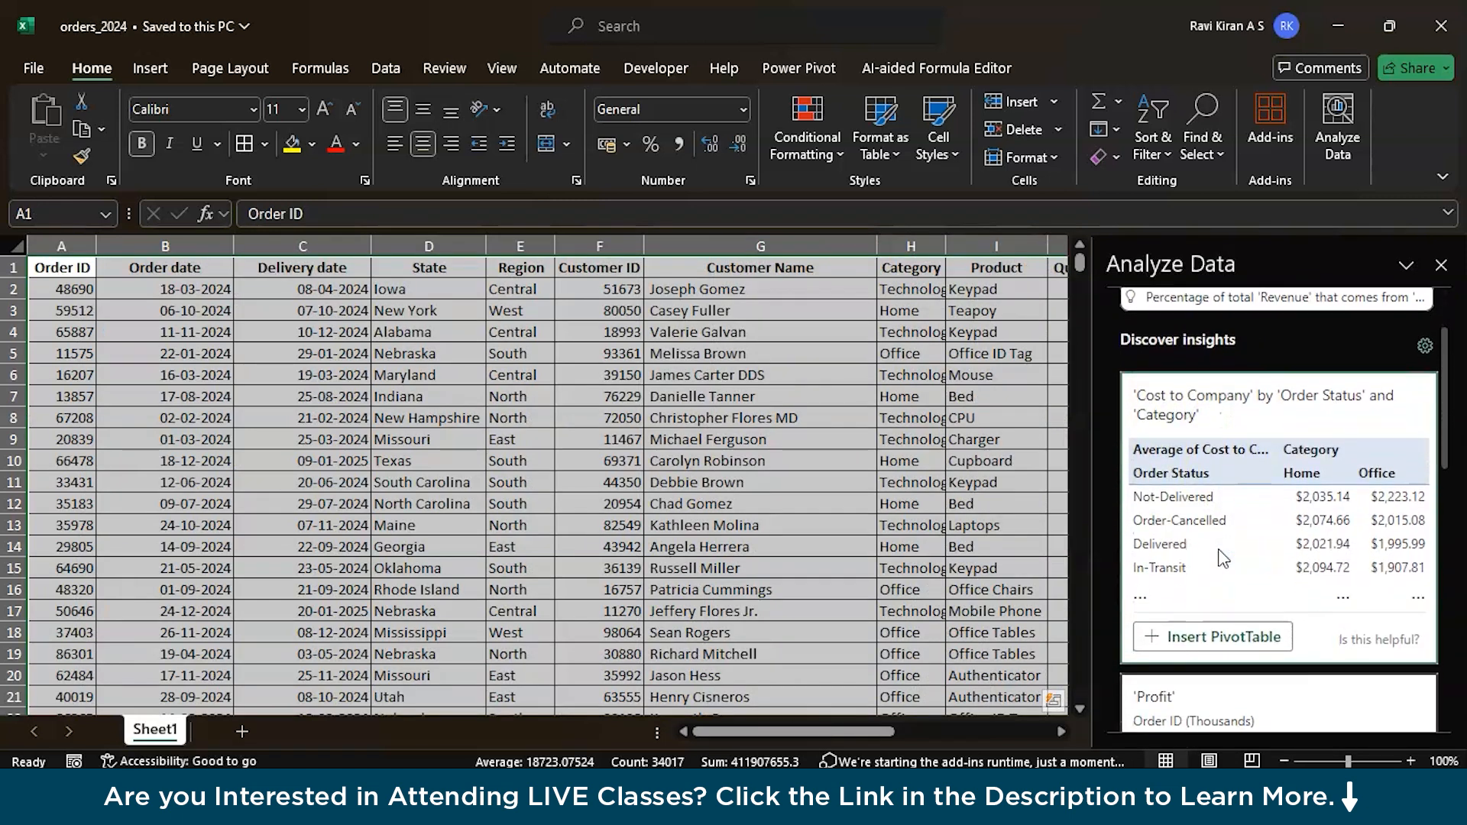
pyautogui.scroll(-2, 1220, 553)
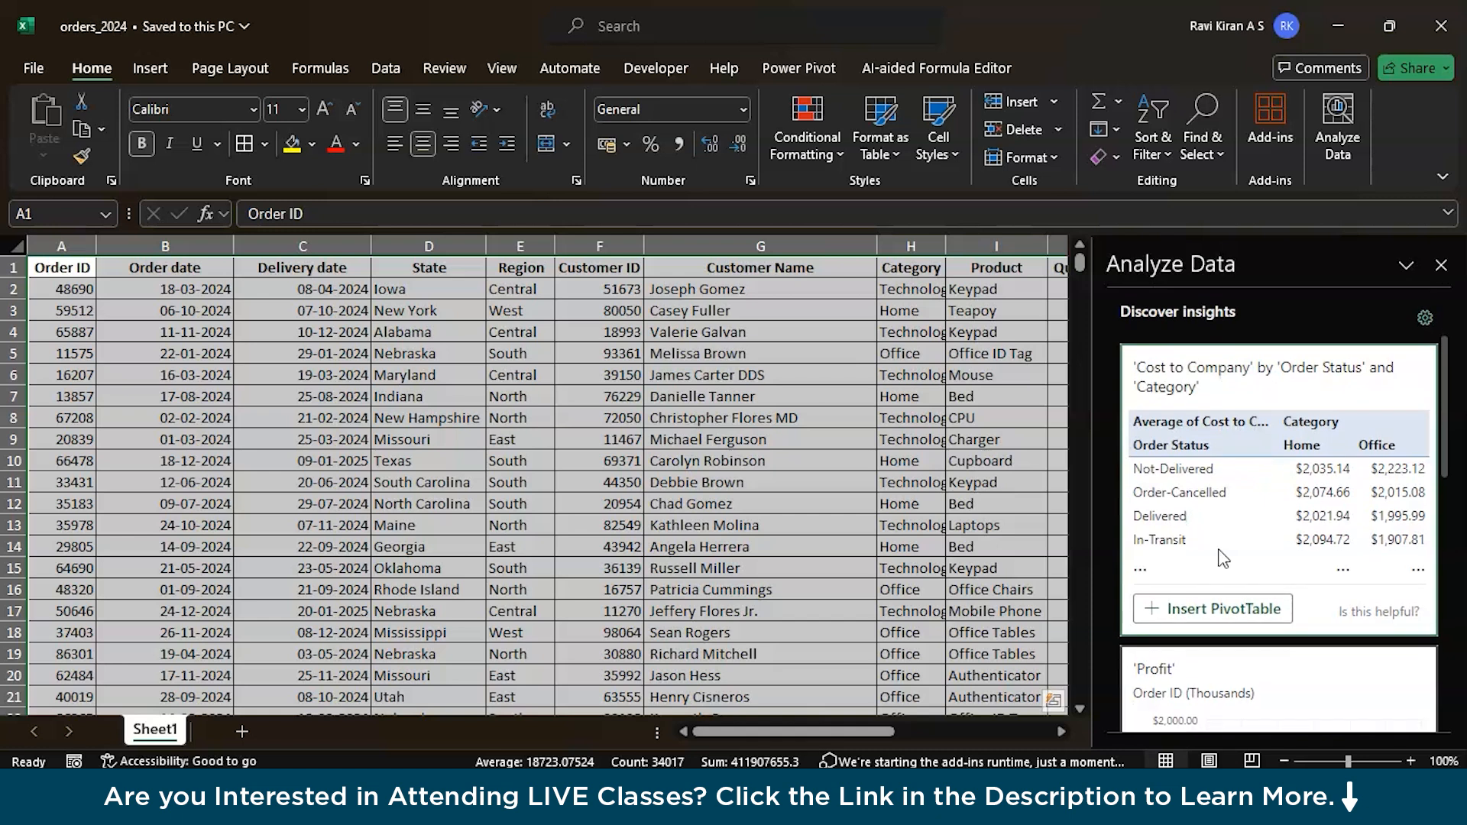
pyautogui.scroll(-4, 1218, 549)
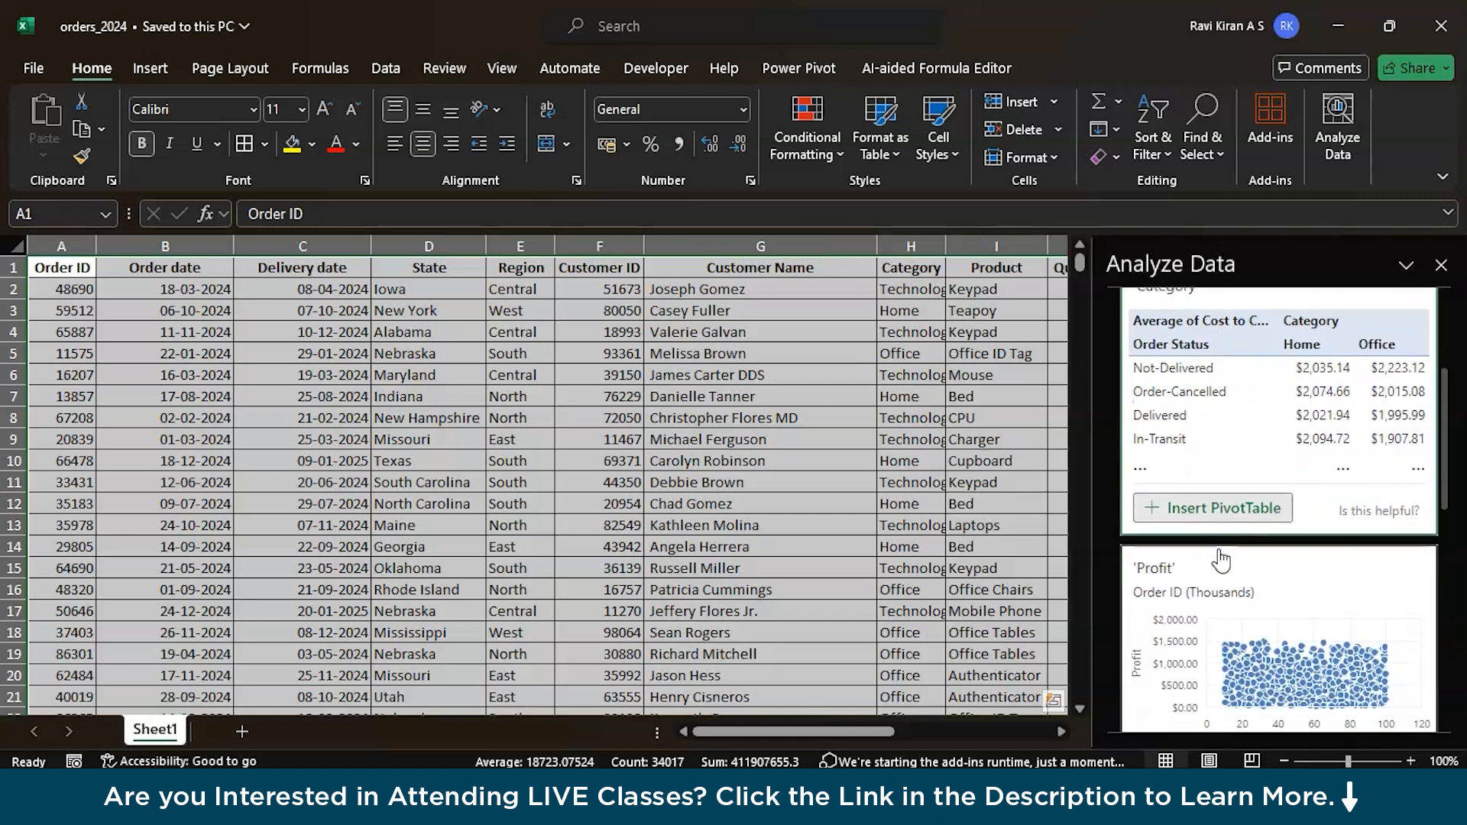
pyautogui.scroll(-3, 1218, 549)
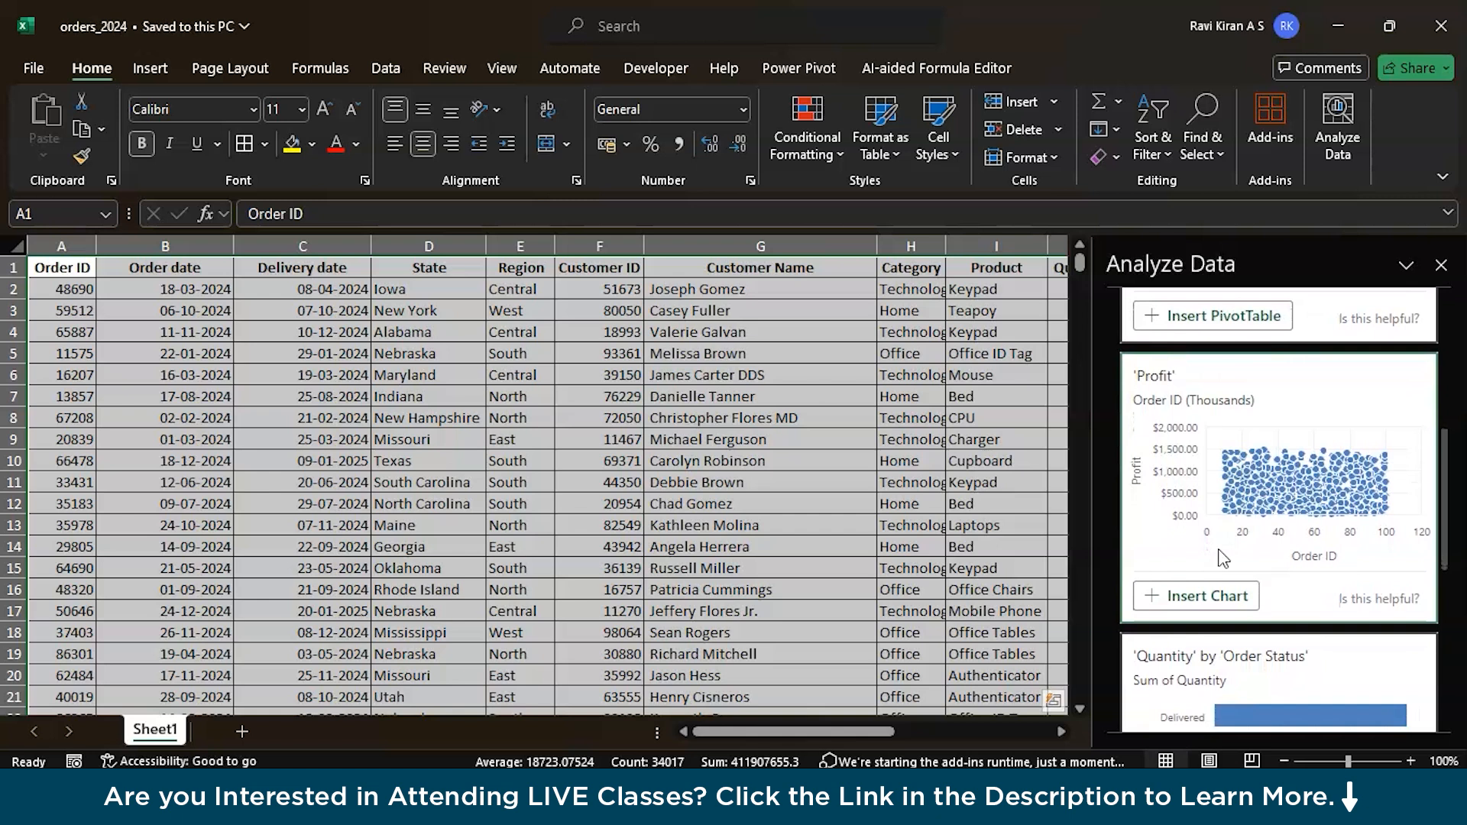
pyautogui.scroll(-10, 1218, 549)
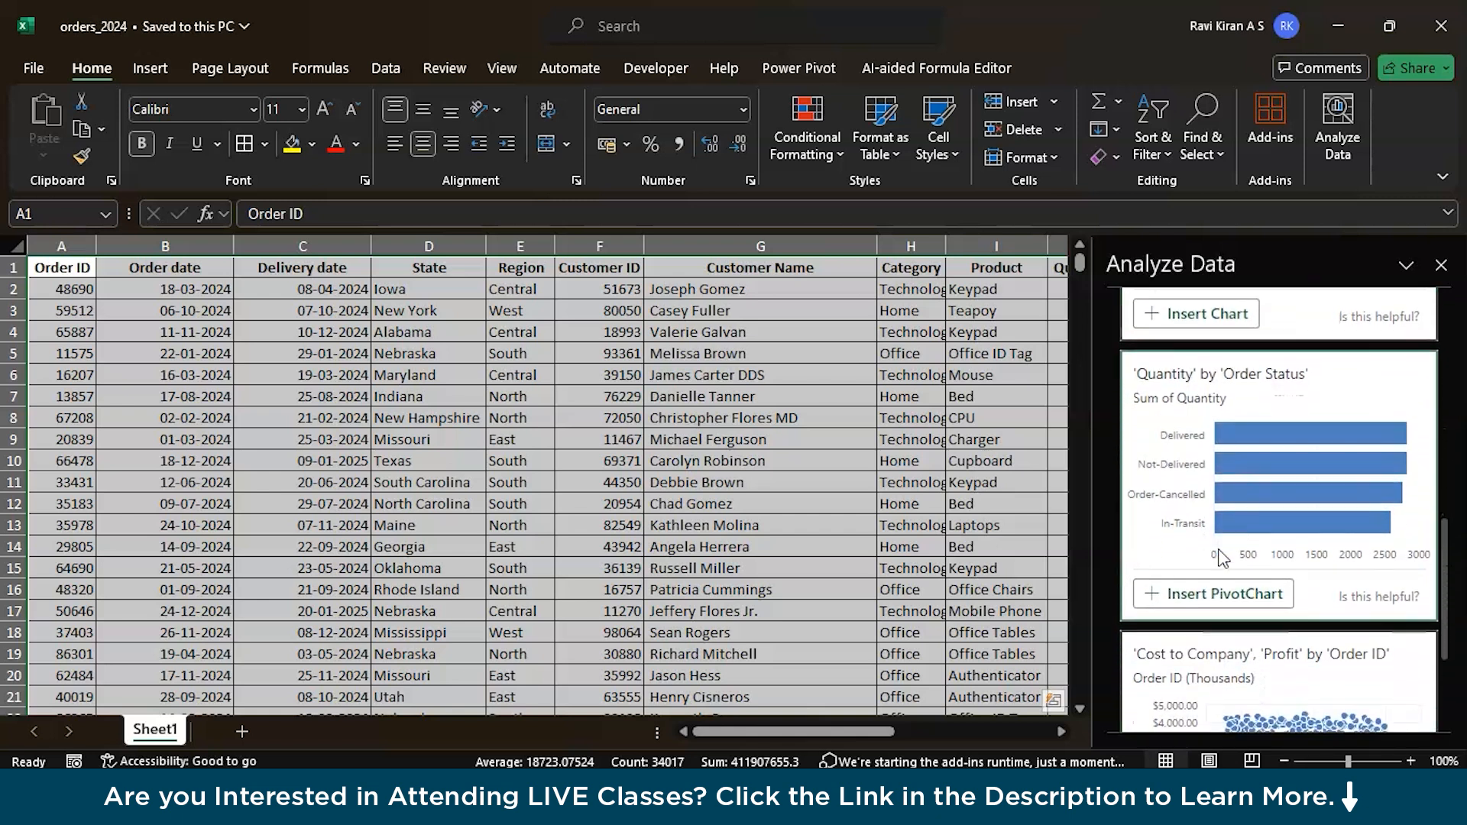
pyautogui.scroll(-2, 1219, 549)
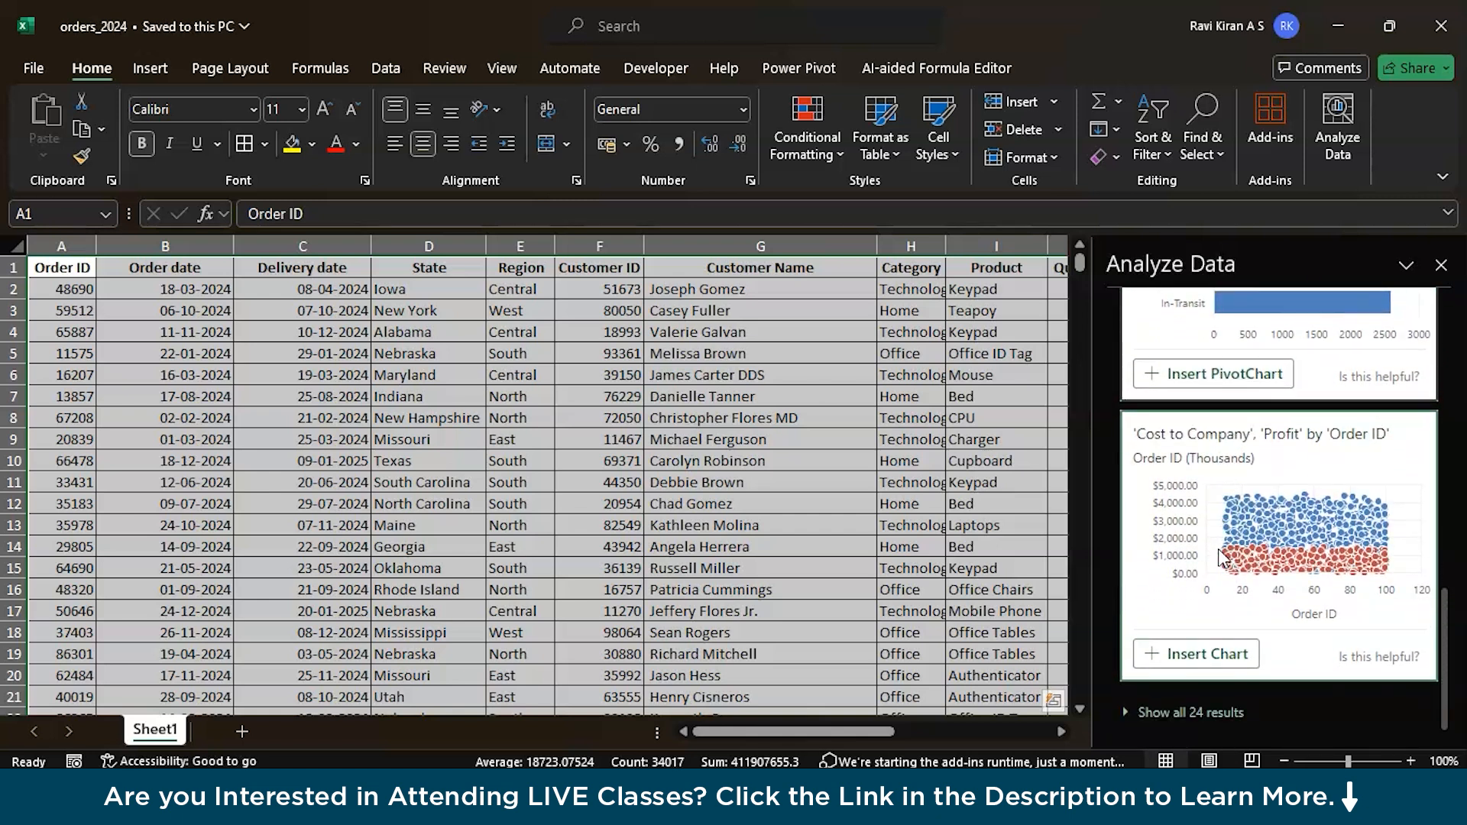
pyautogui.scroll(5, 1218, 549)
pyautogui.scroll(-5, 1218, 549)
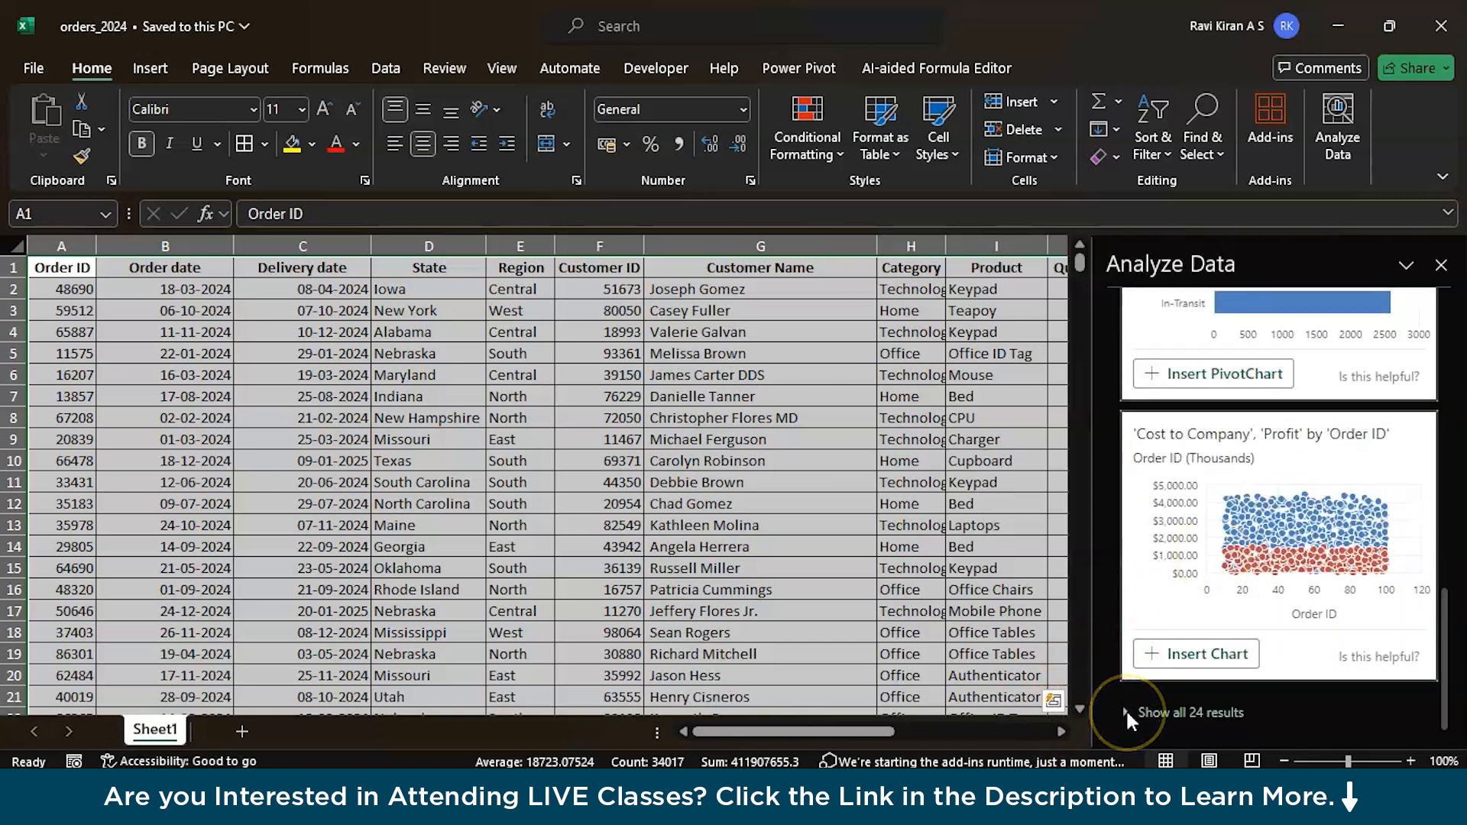
pyautogui.scroll(15, 1255, 502)
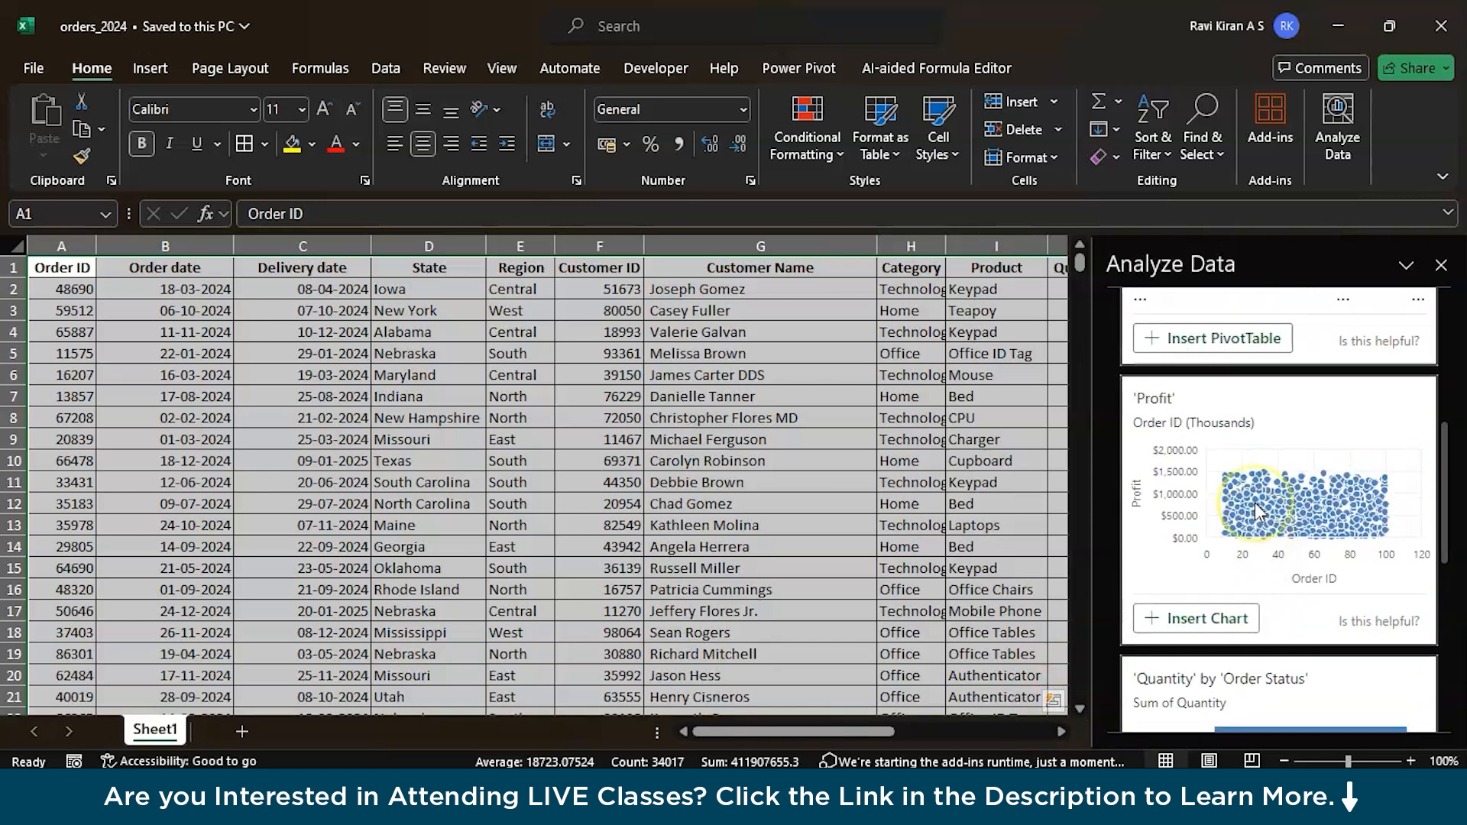
# Step: Ask Analyze Data for "pie chart sales and Category" using the suggested Category field
pyautogui.click(1249, 321)
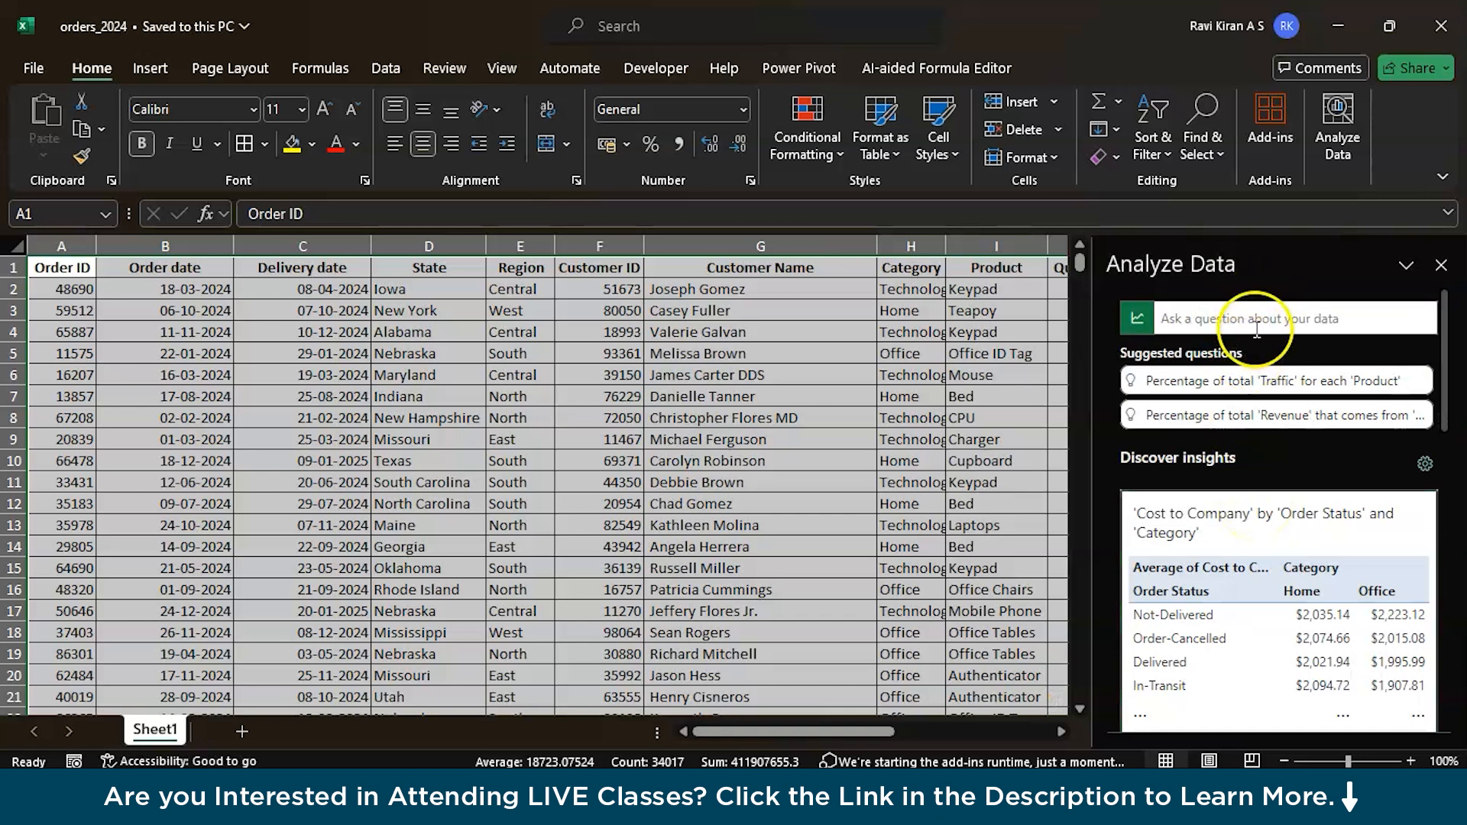
pyautogui.click(1255, 327)
pyautogui.write('pie chart')
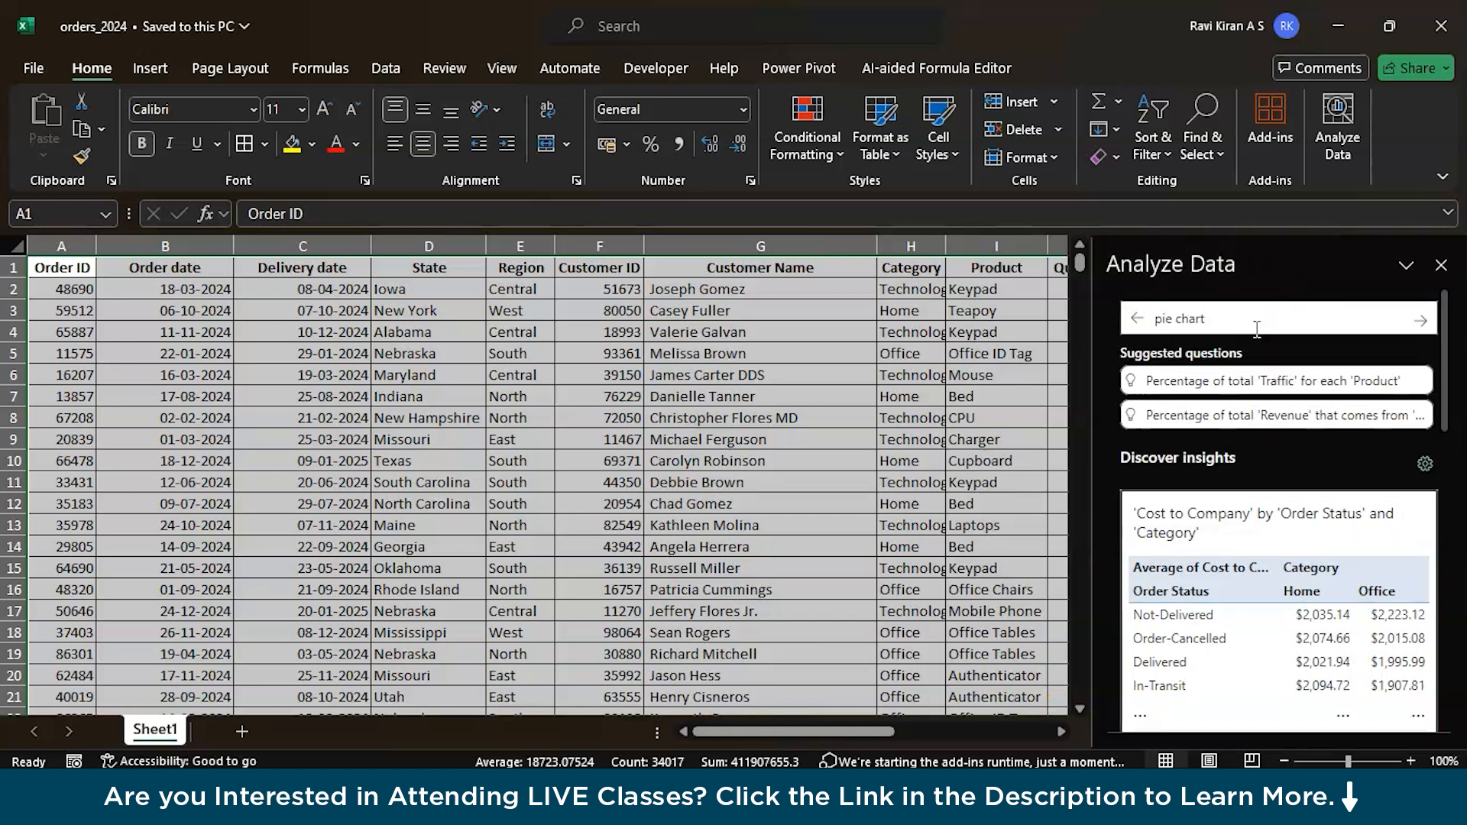
pyautogui.write(' sales and categor')
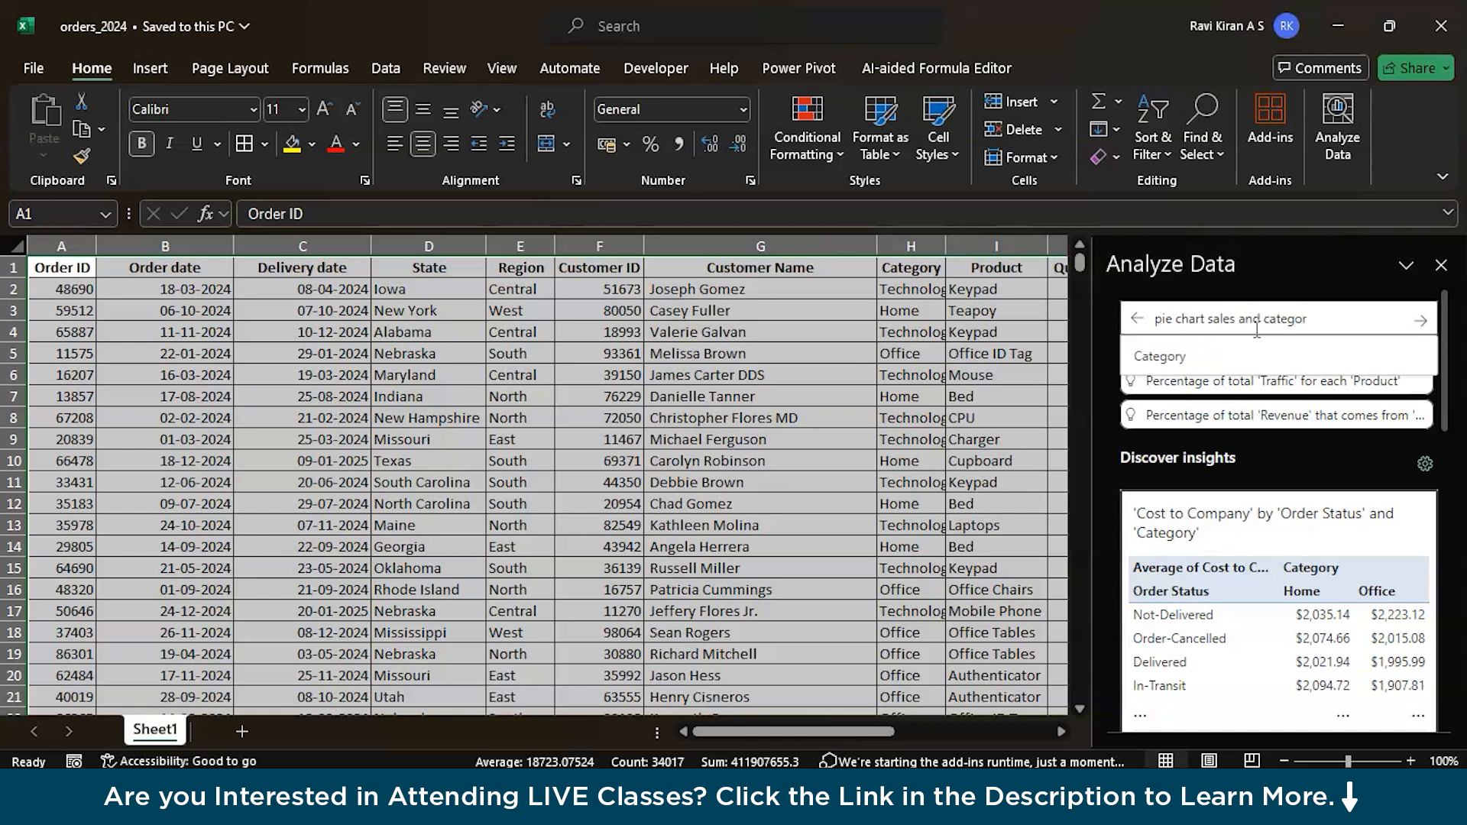
pyautogui.click(1238, 363)
pyautogui.scroll(-3, 1266, 584)
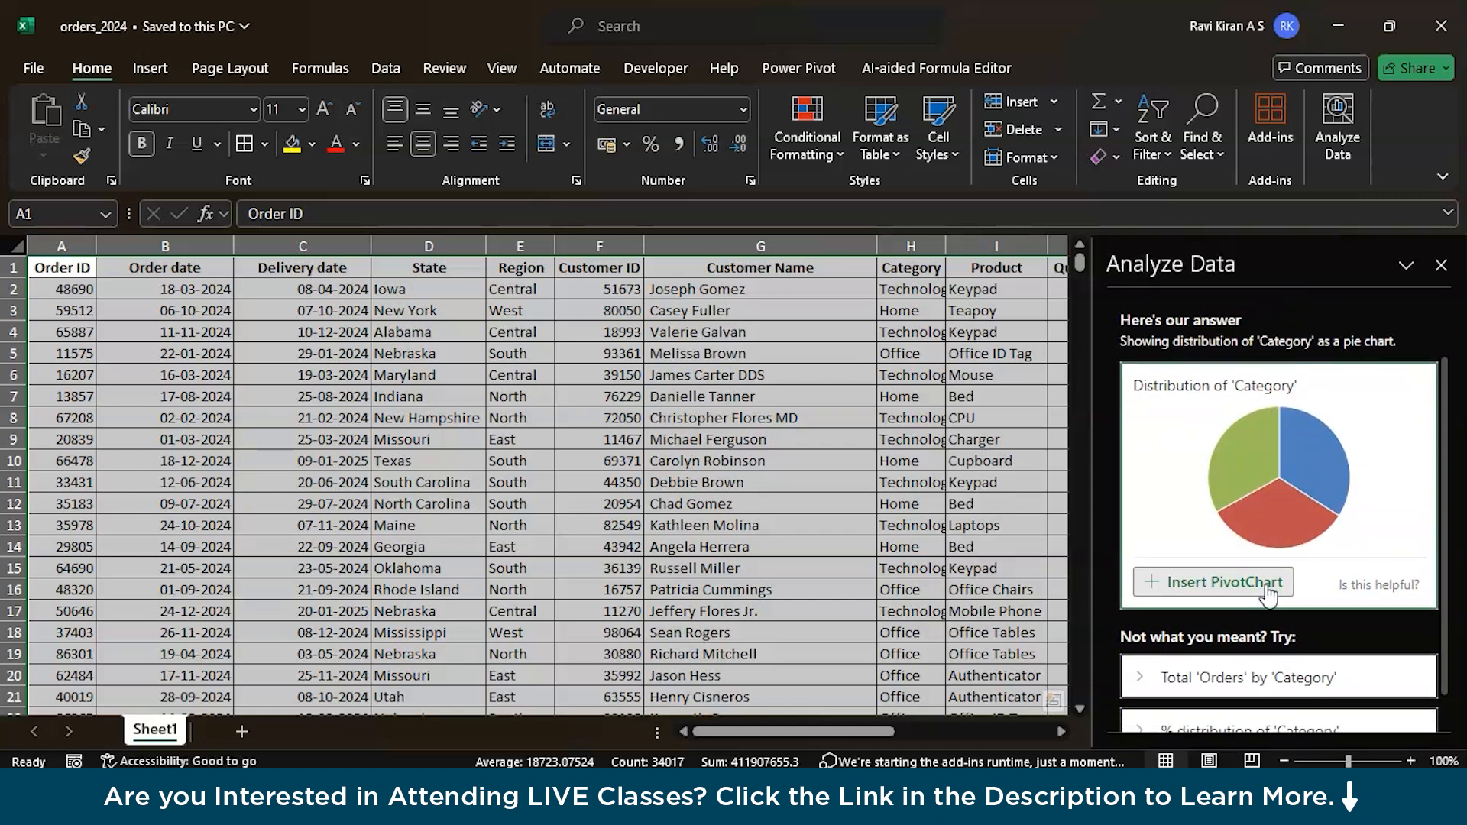
# Step: Examine the Category distribution pie chart, its PivotChart option and the alternative suggestions below it
pyautogui.click(1263, 502)
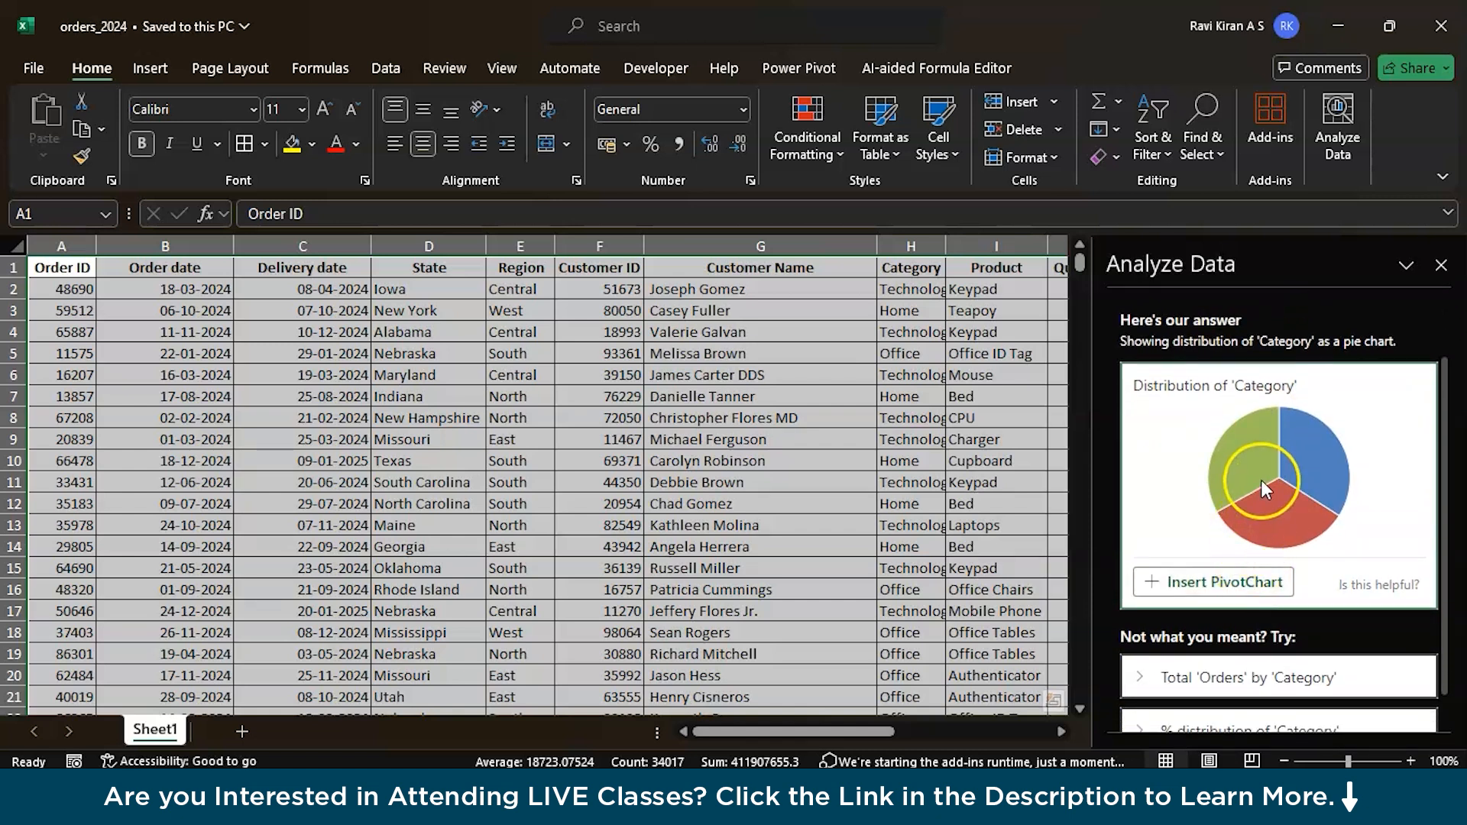
pyautogui.click(1151, 583)
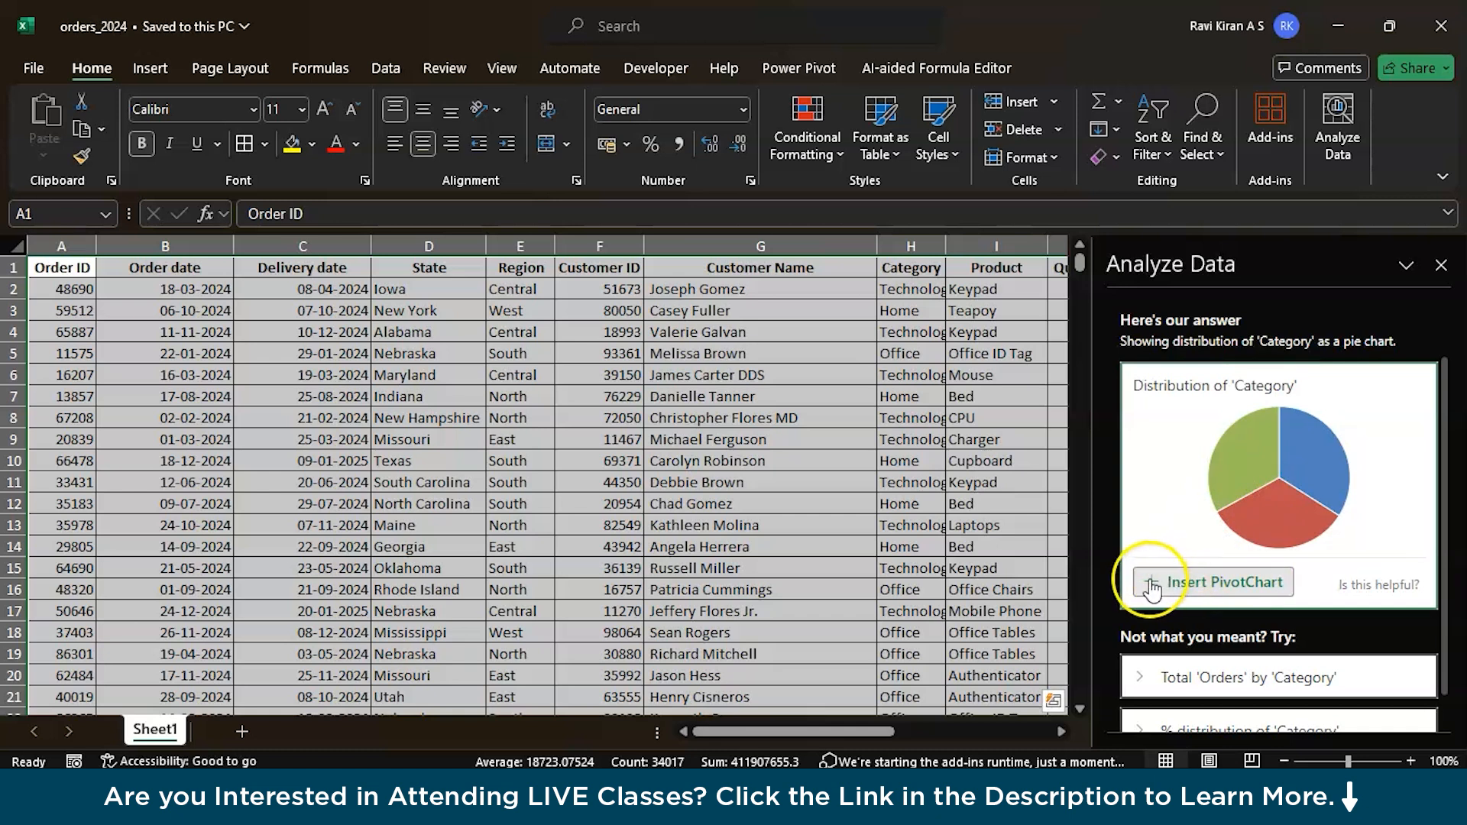
pyautogui.click(1232, 522)
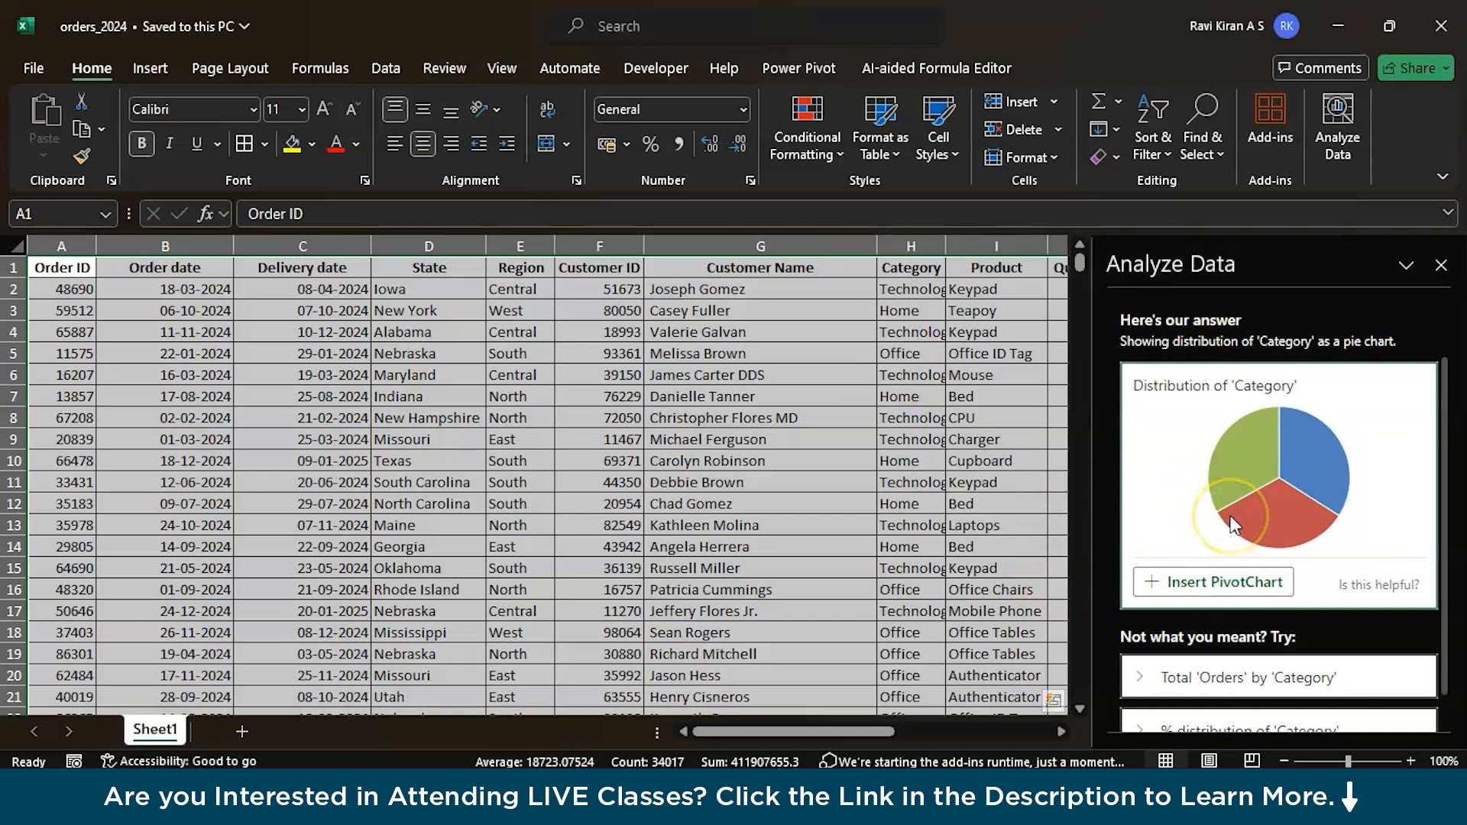
pyautogui.click(1342, 473)
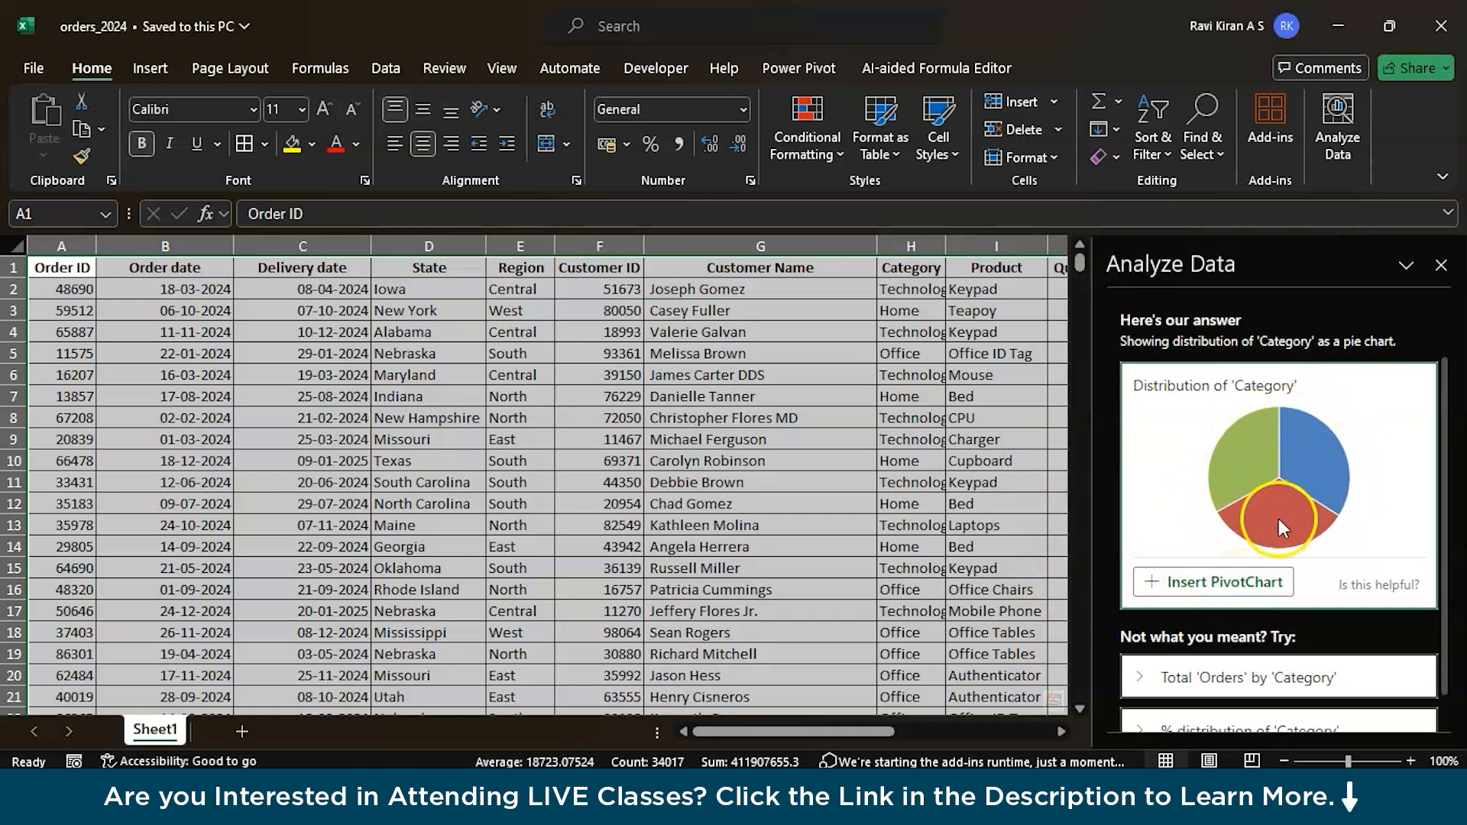
pyautogui.click(1239, 492)
pyautogui.scroll(-1, 1240, 492)
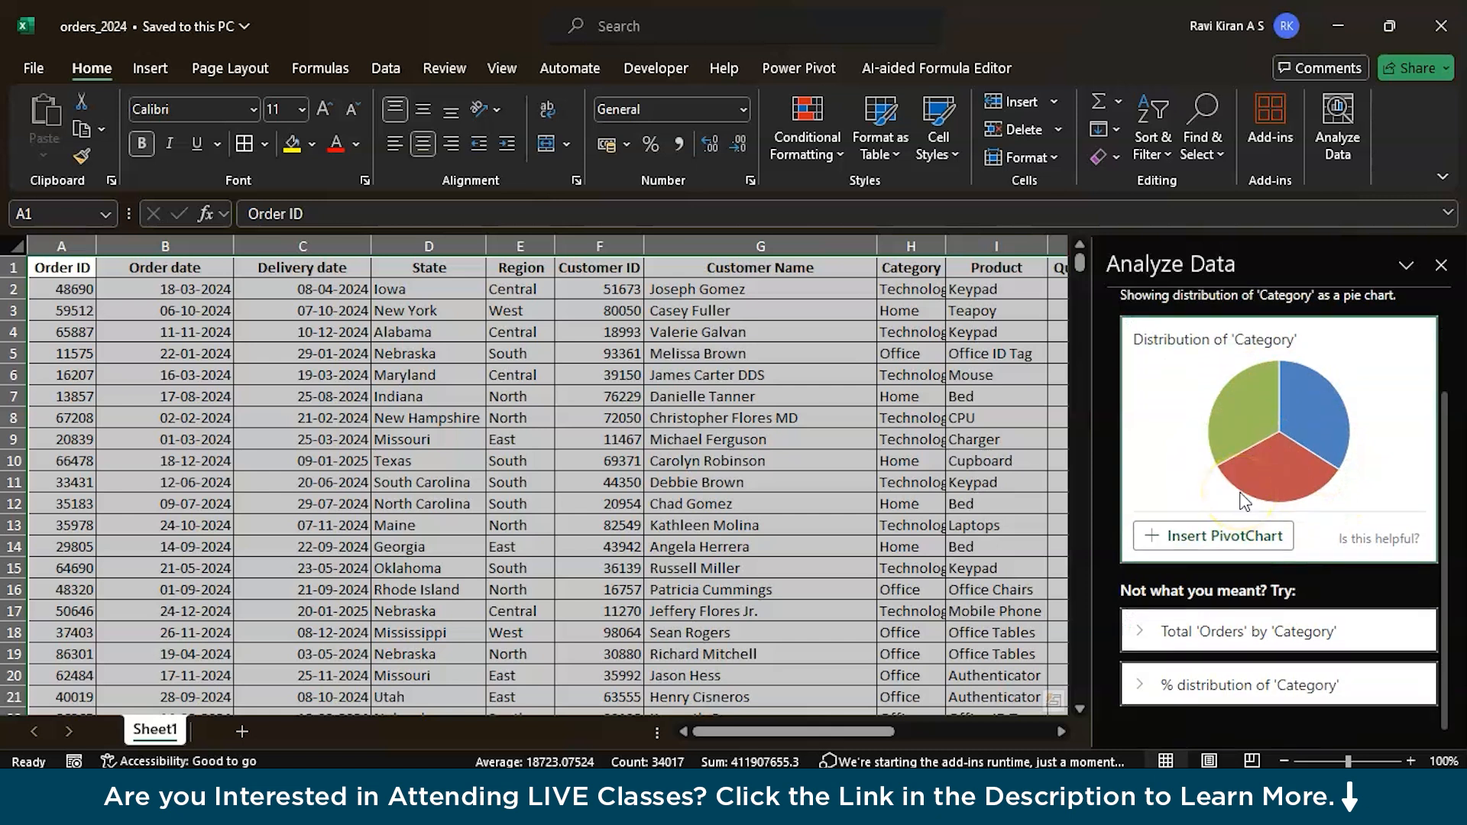
pyautogui.scroll(2, 1201, 345)
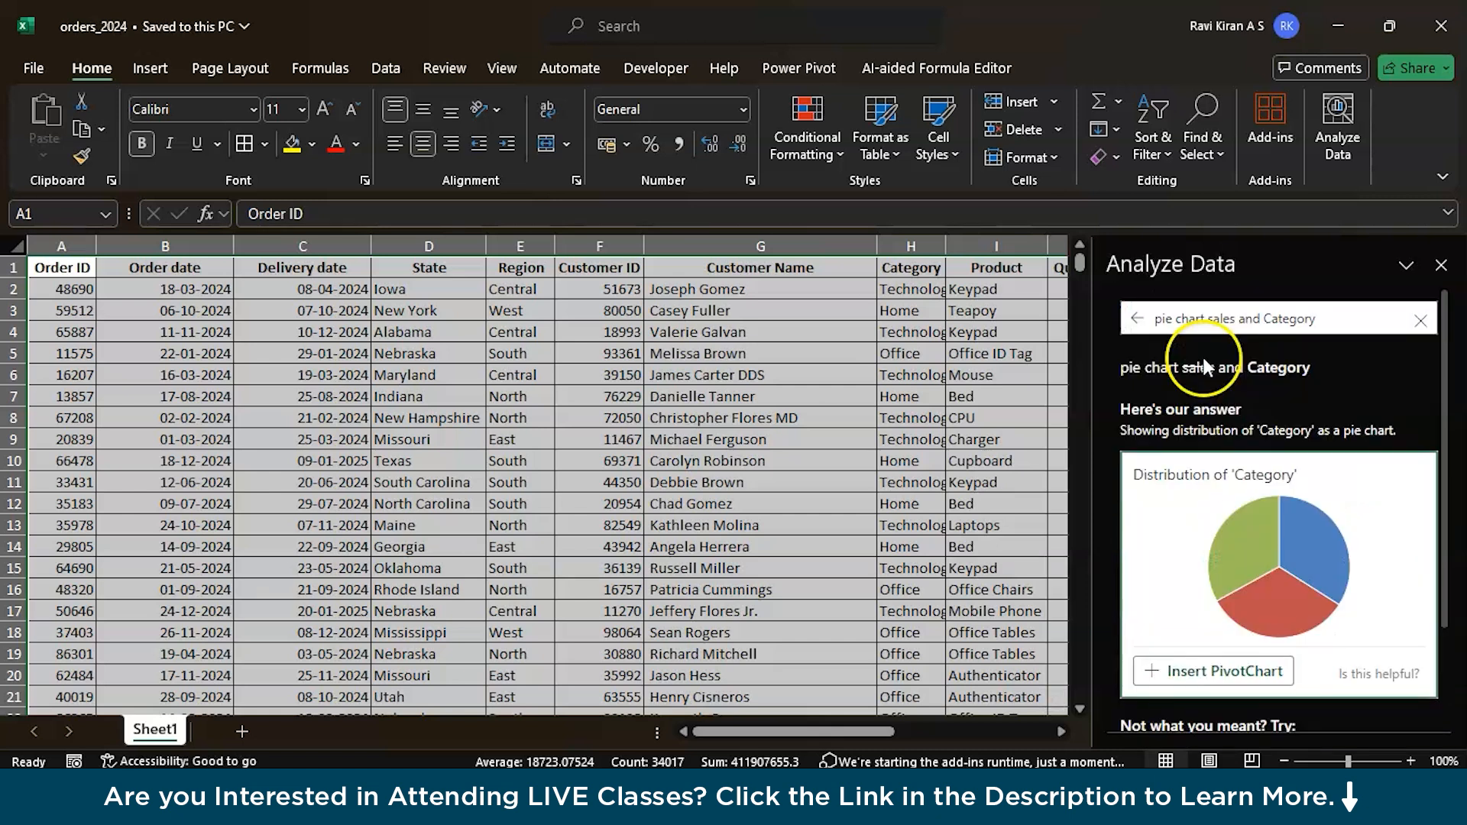
# Step: Replace the Analyze Data question with "line graph month on month traffic" and review the resulting line chart and alternatives
pyautogui.click(1215, 315)
pyautogui.hotkey('ctrl', 'a')
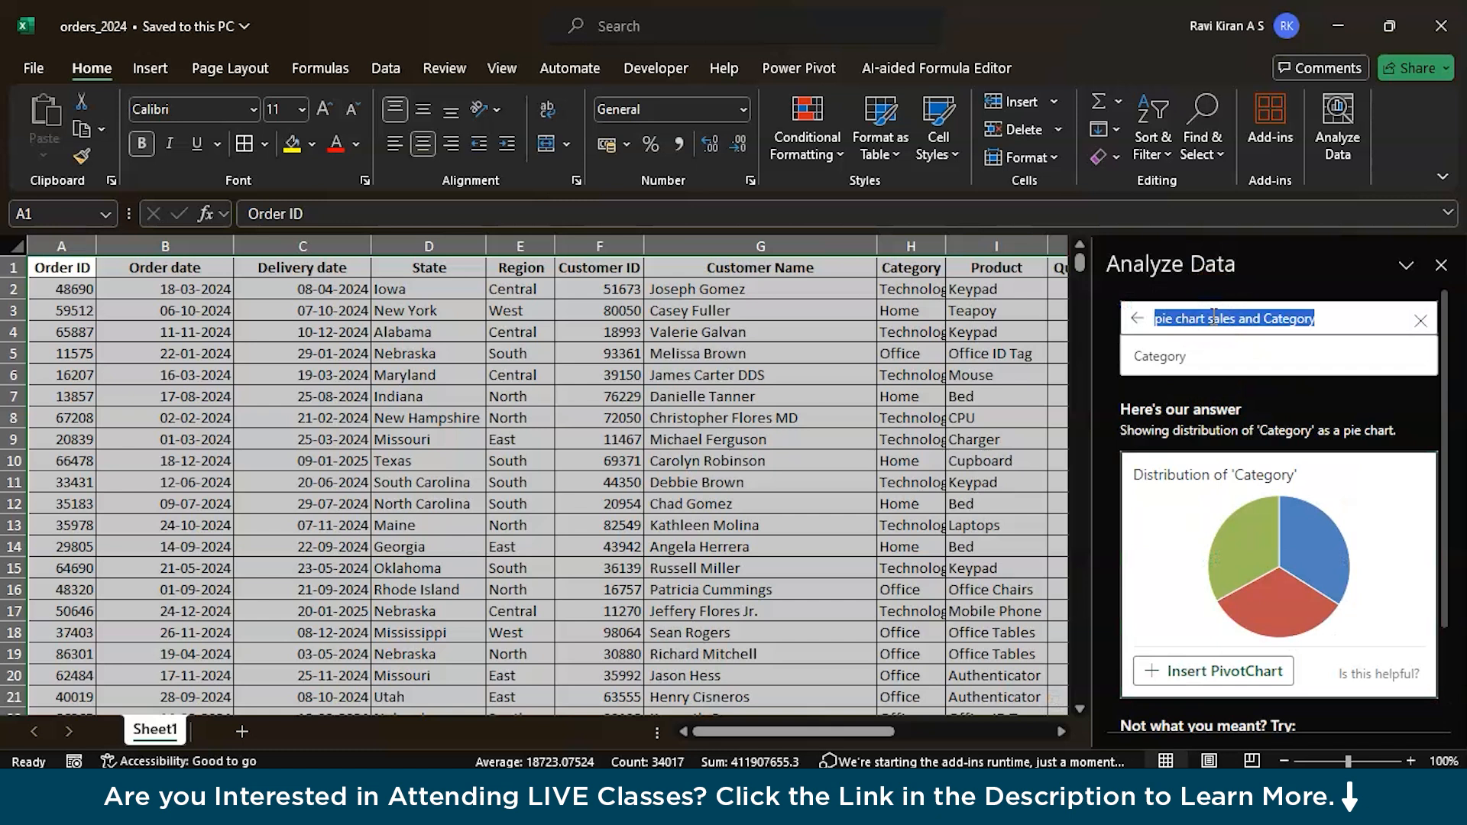
pyautogui.write('line gr')
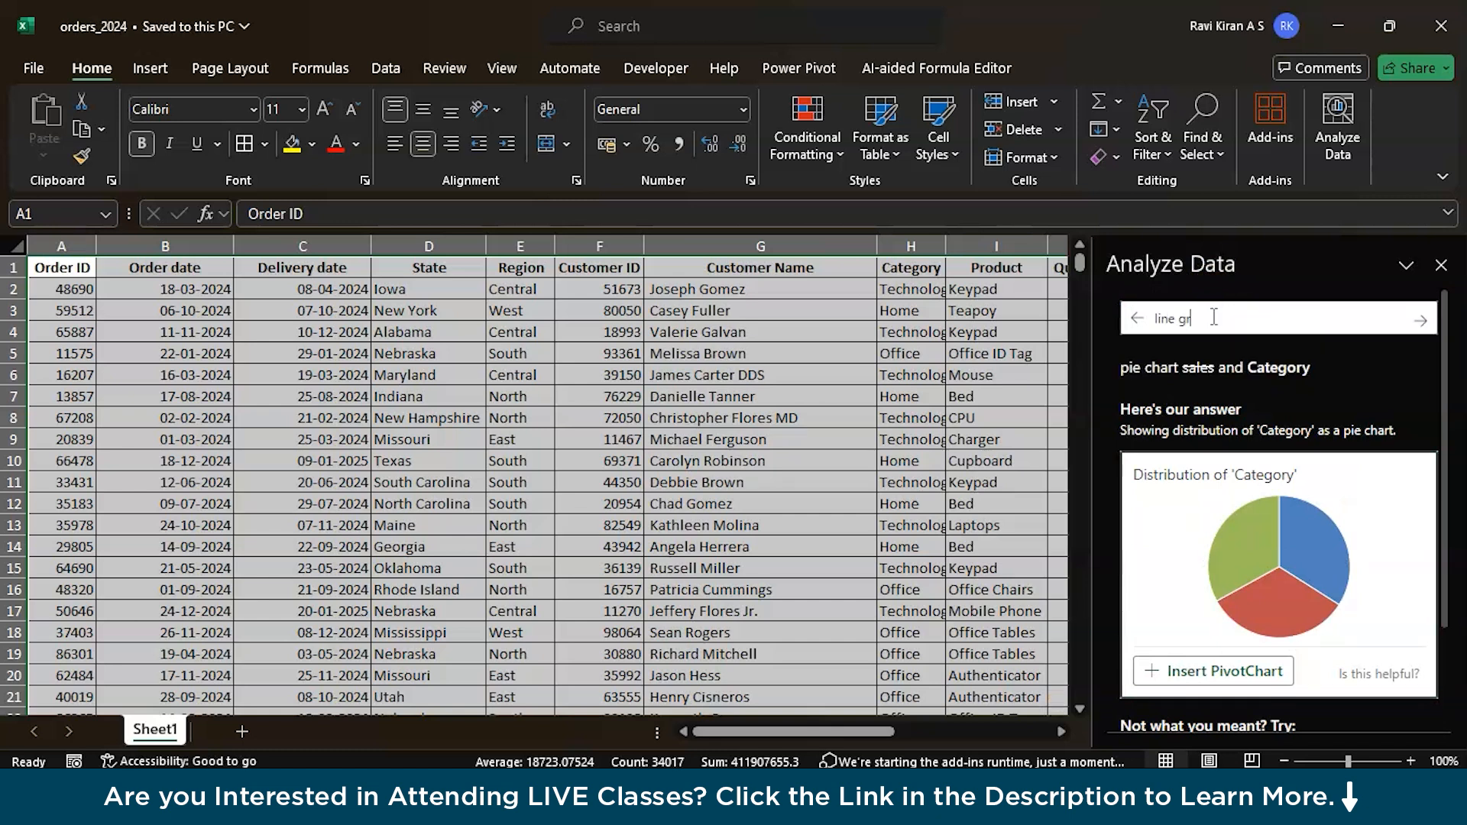
pyautogui.write('aph month on month traffic')
pyautogui.press('Return')
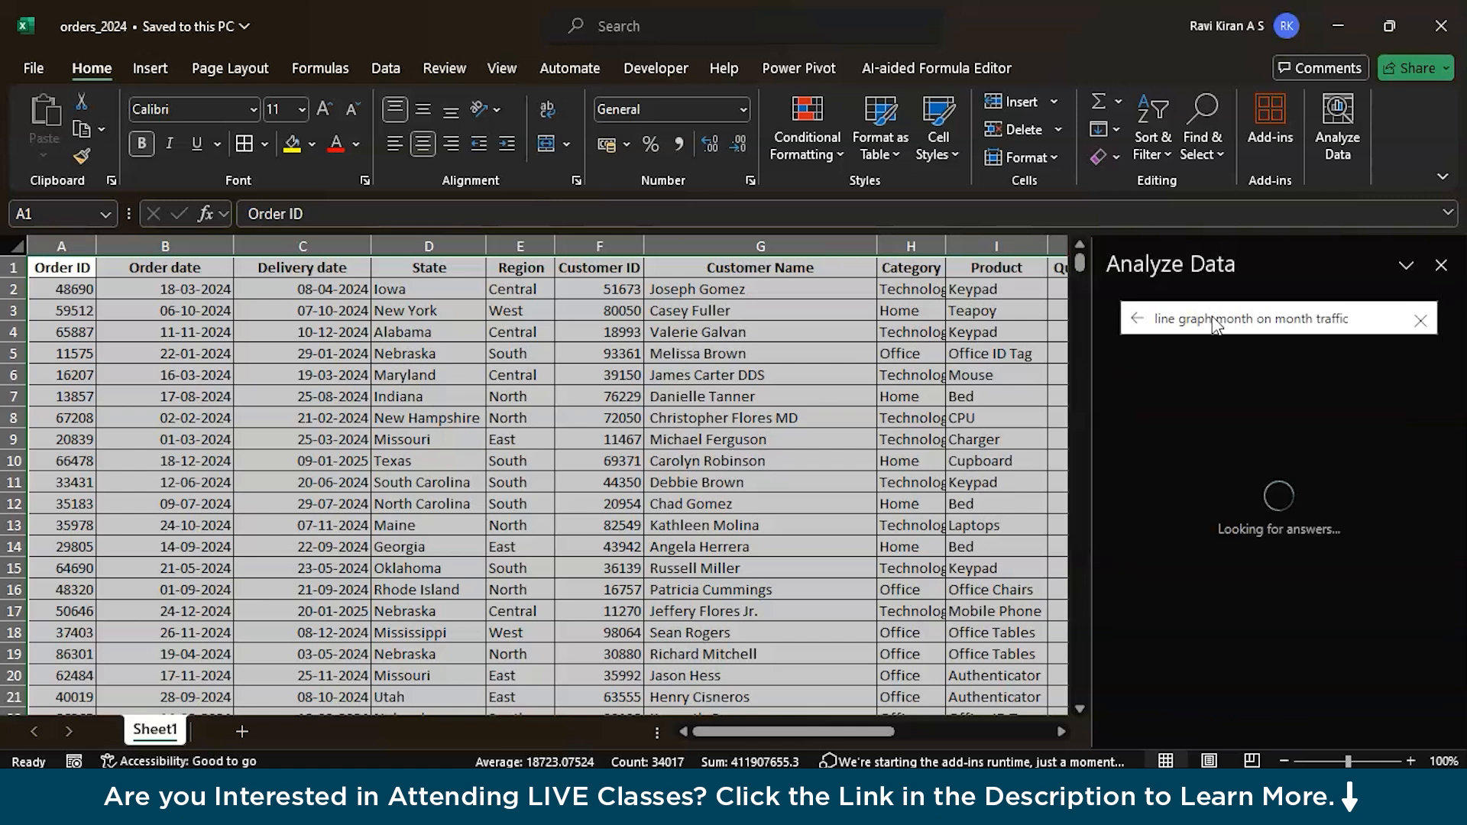
pyautogui.scroll(-1, 1220, 600)
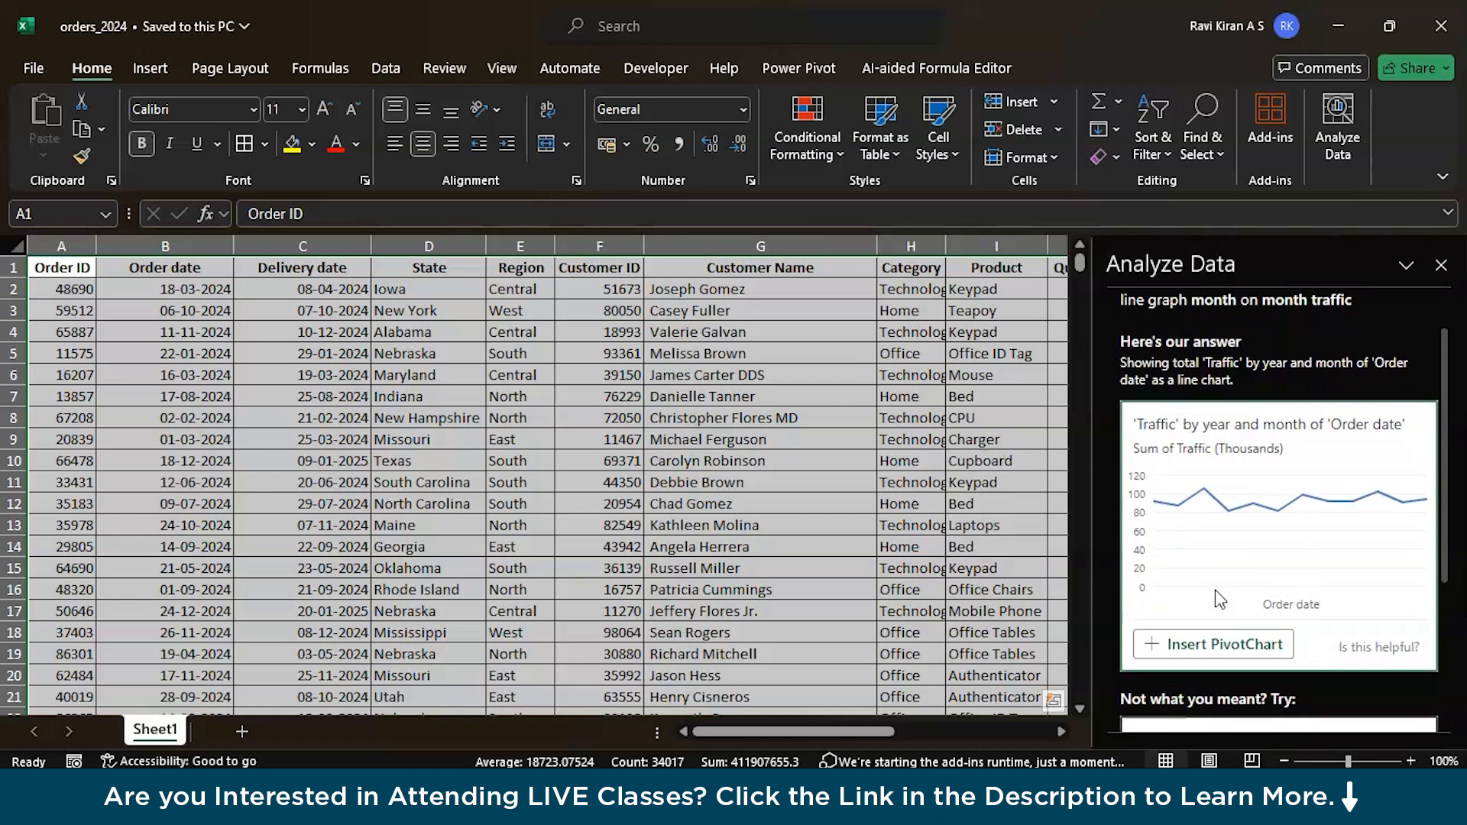
pyautogui.scroll(-1, 1154, 595)
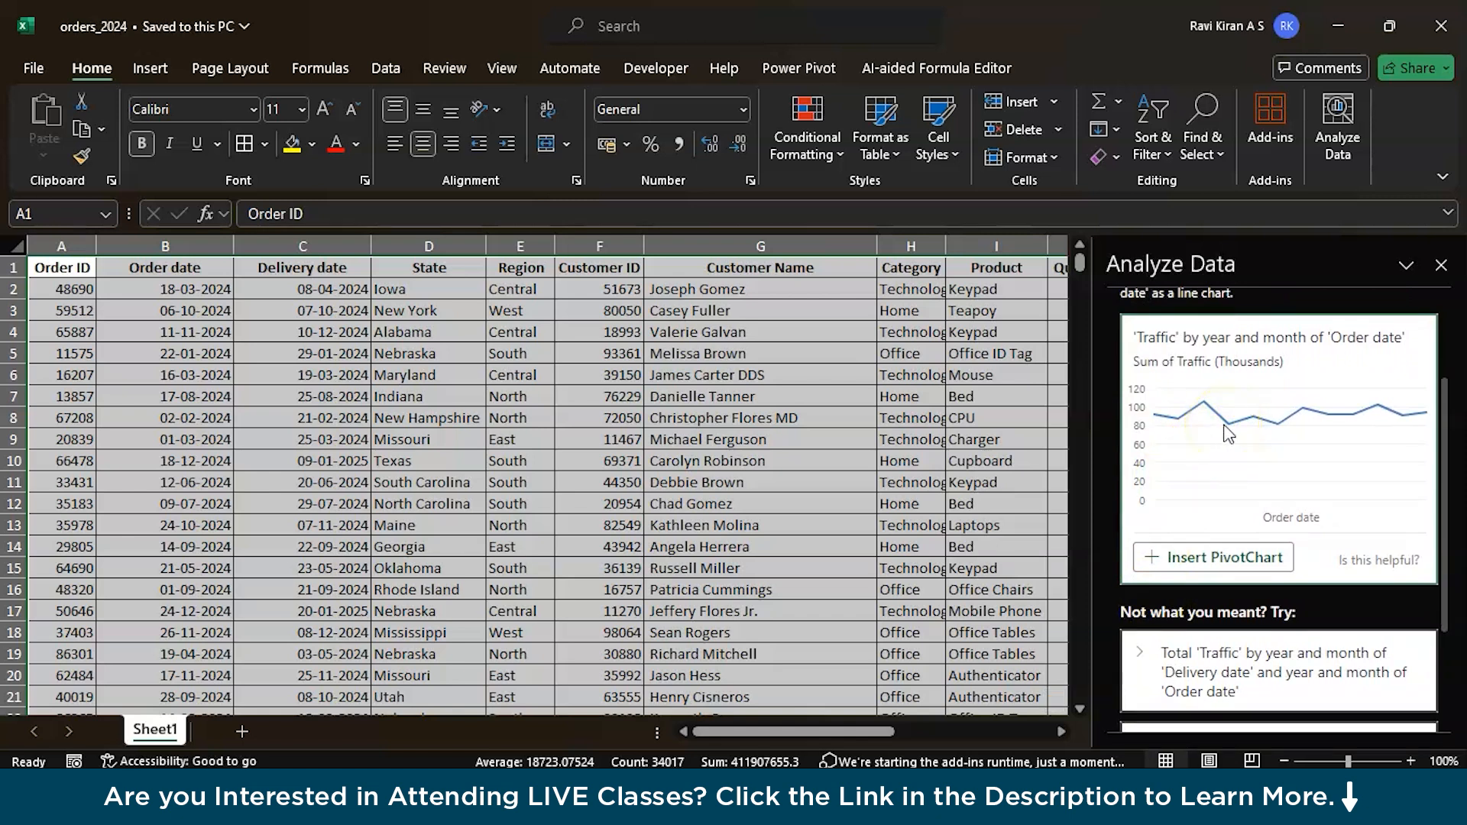
pyautogui.scroll(2, 1225, 432)
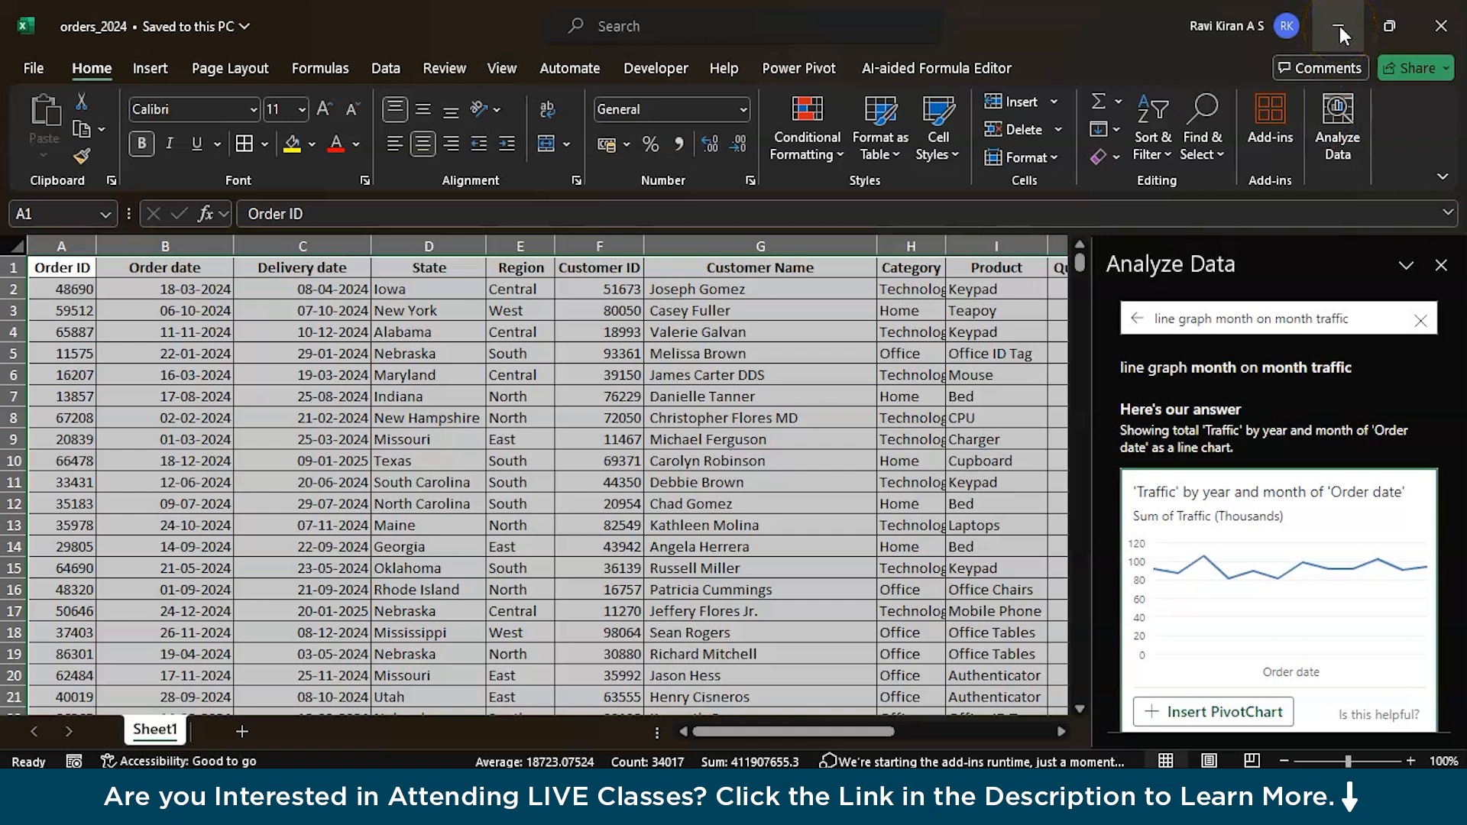
# Step: Switch to the Power BI Sales DB report in Power BI Desktop and add a new blank page
pyautogui.hotkey('alt', 'Tab')
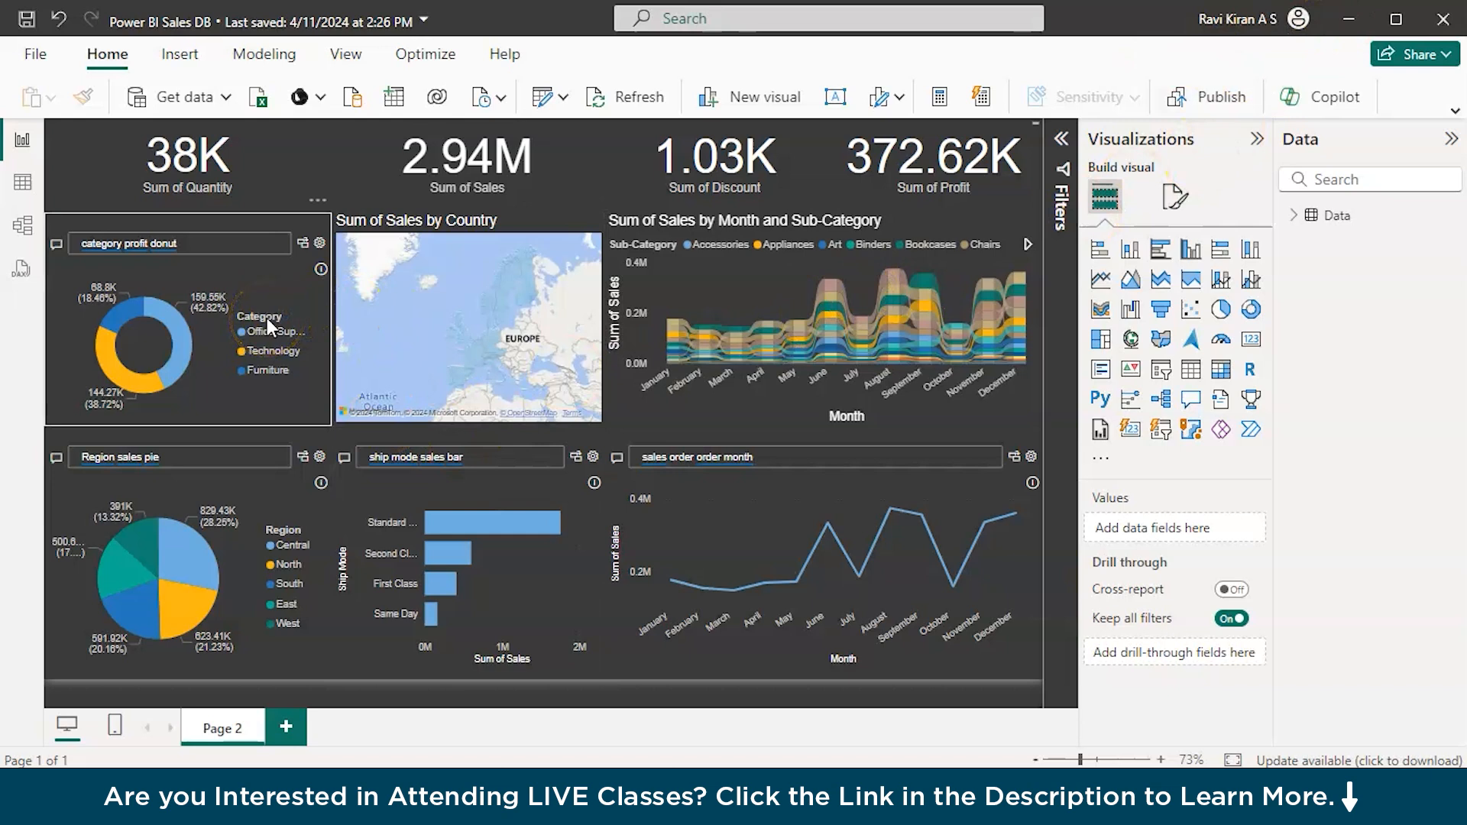
pyautogui.click(286, 728)
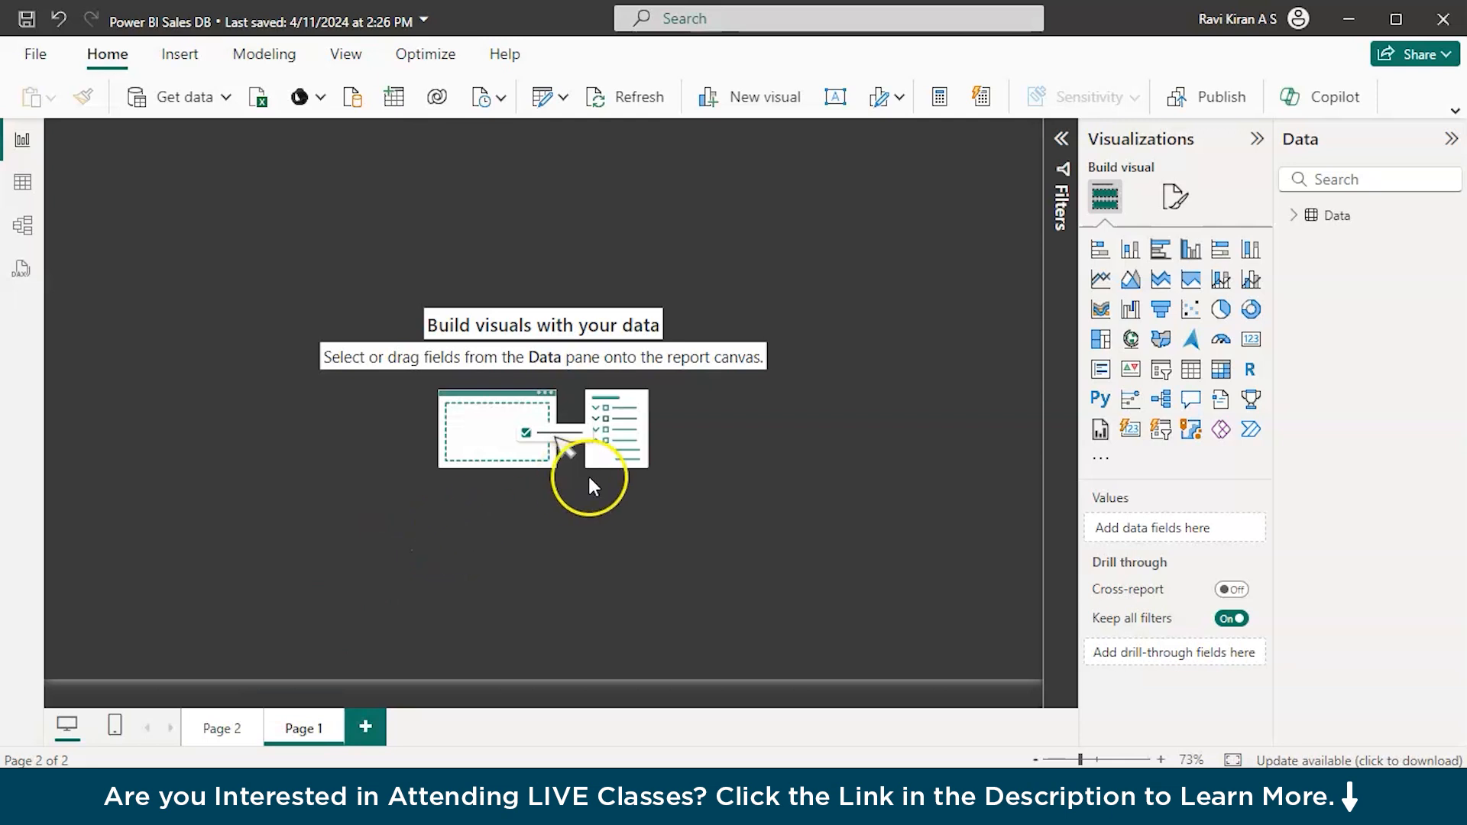
# Step: Load Sheet1 from the orders_2024 workbook in the Downloads > Sales Data folder and expand its field list
pyautogui.click(223, 105)
pyautogui.click(194, 188)
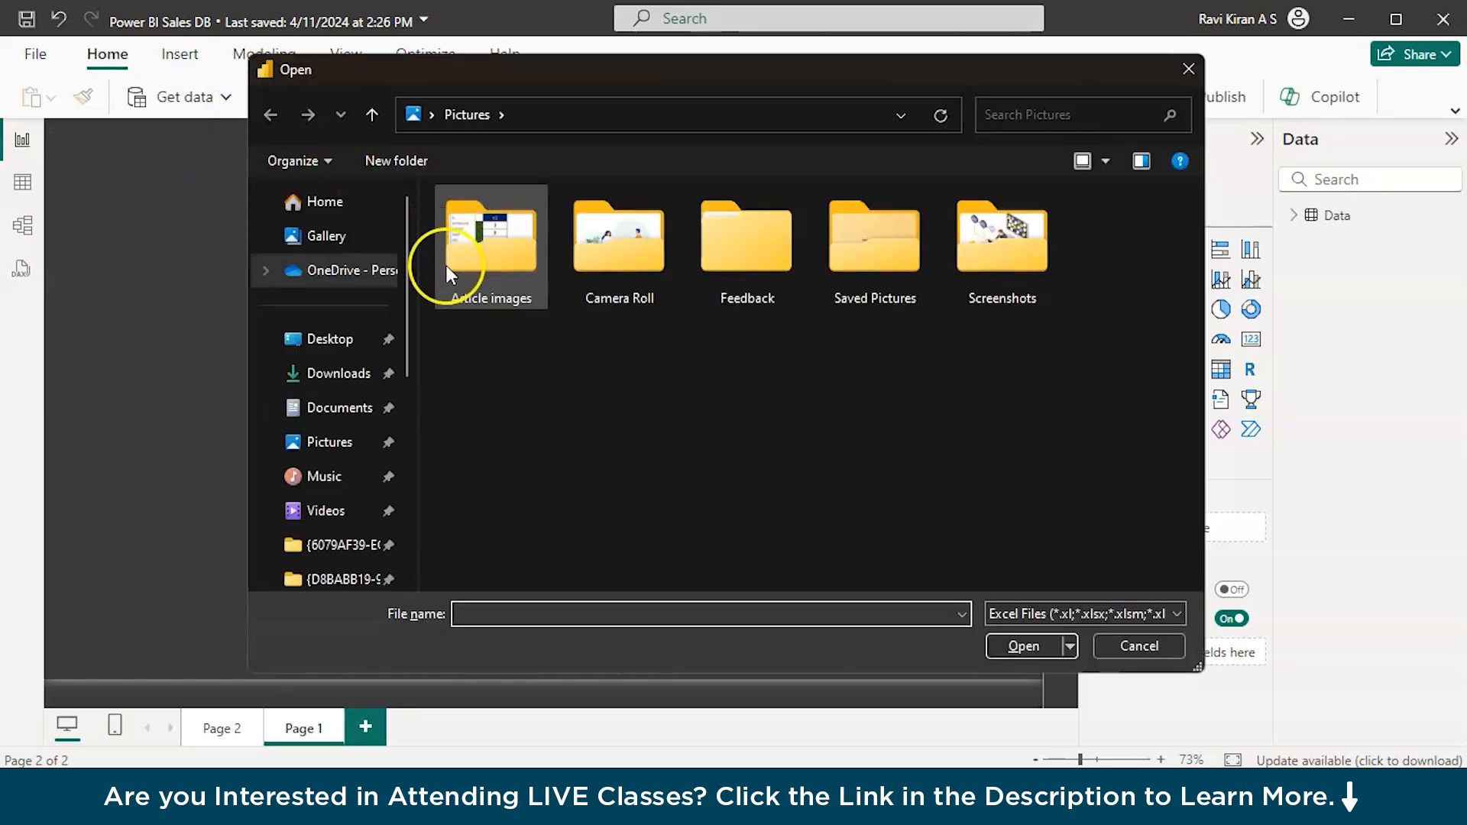
pyautogui.click(339, 375)
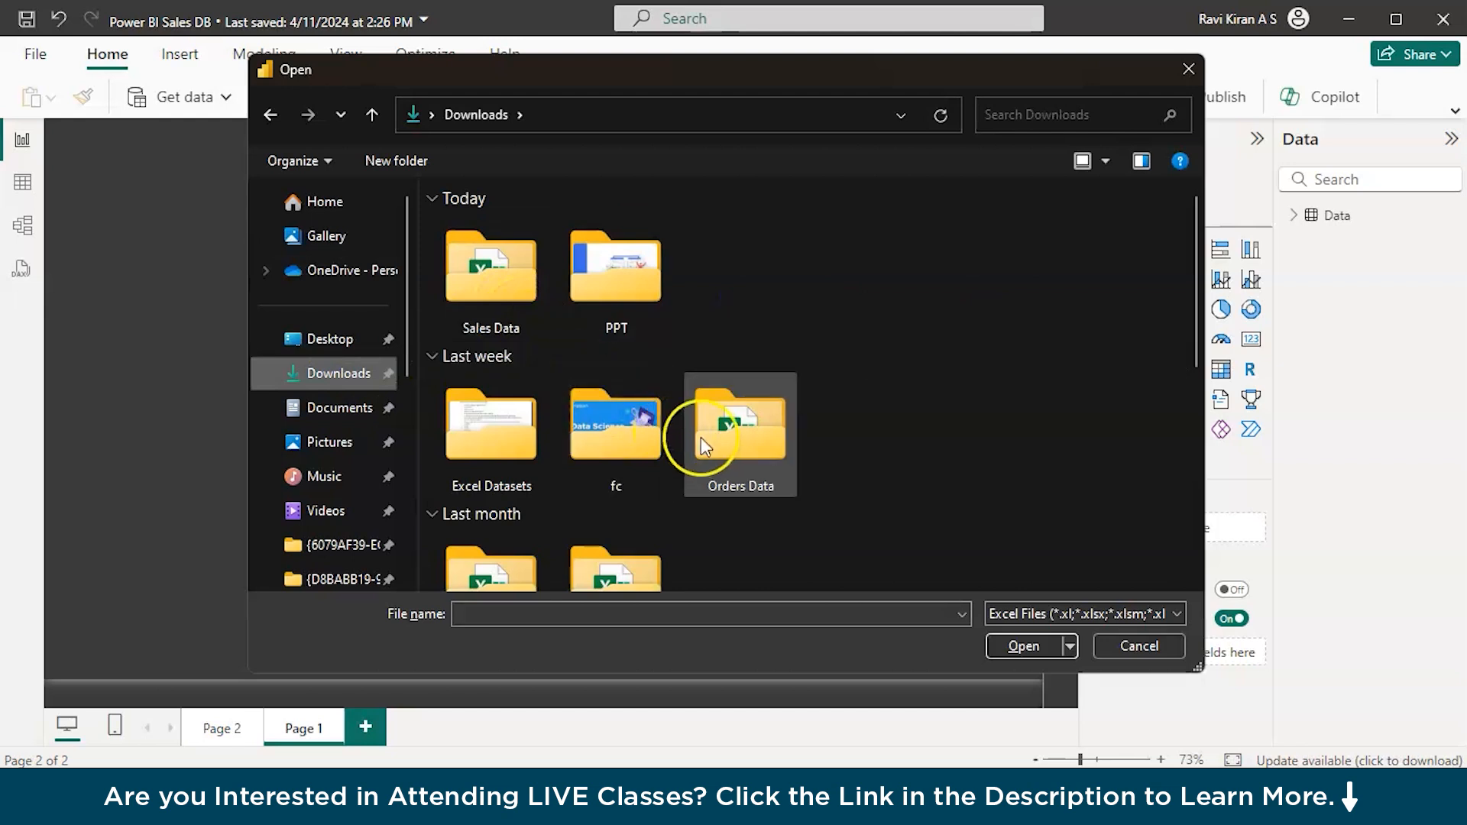
pyautogui.doubleClick(488, 306)
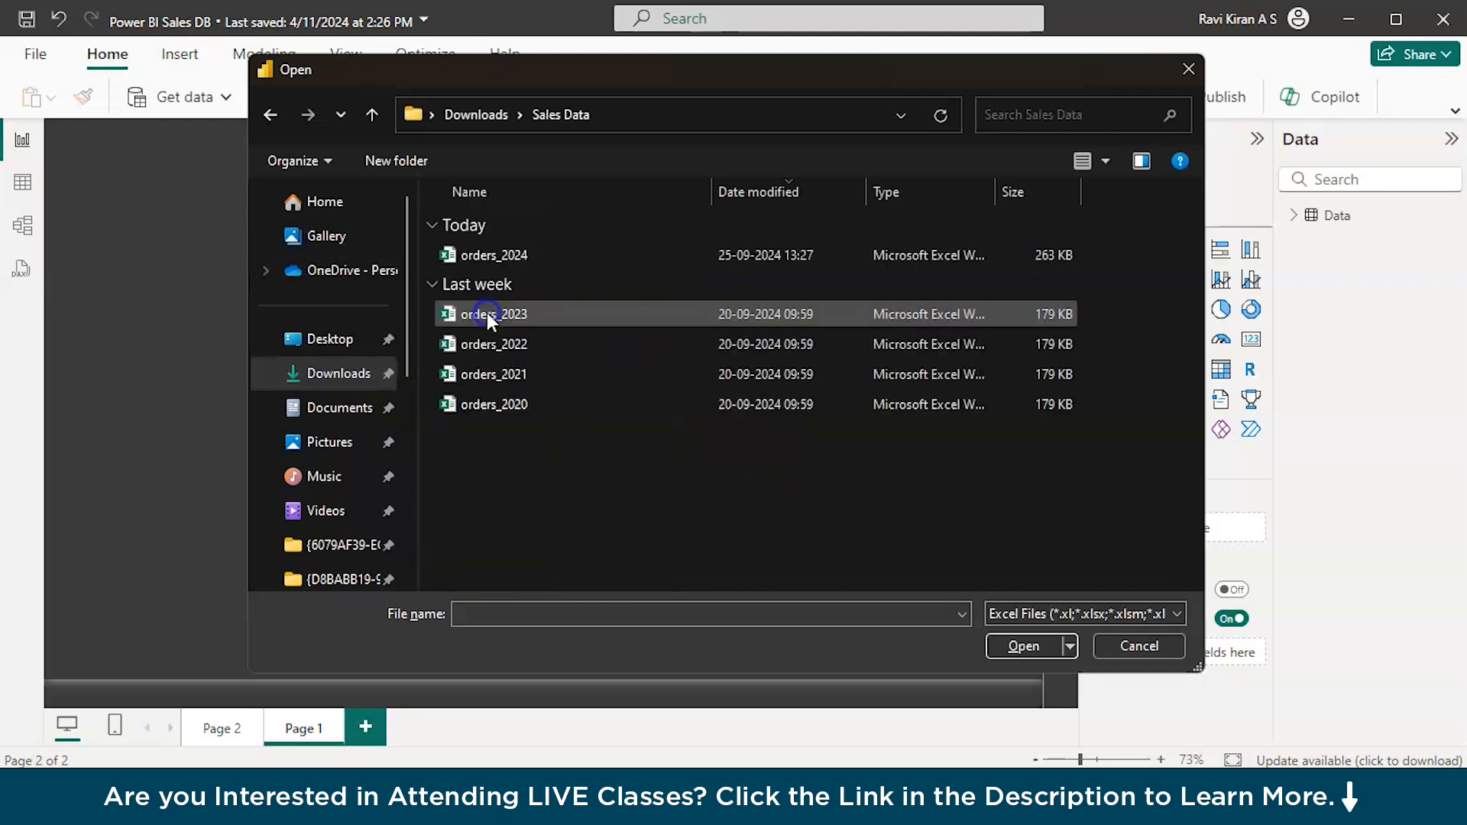
pyautogui.click(482, 259)
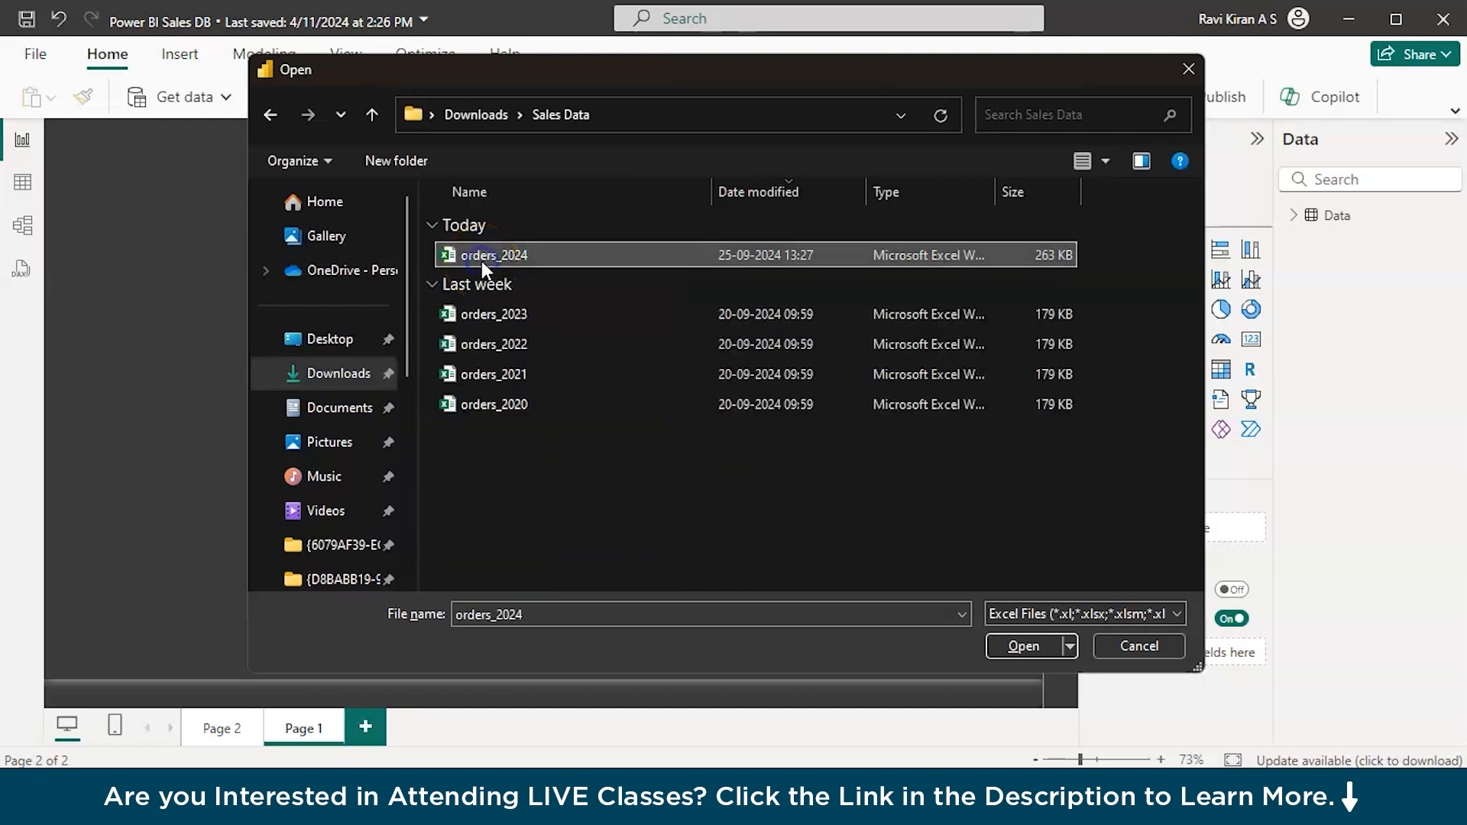
pyautogui.click(1003, 646)
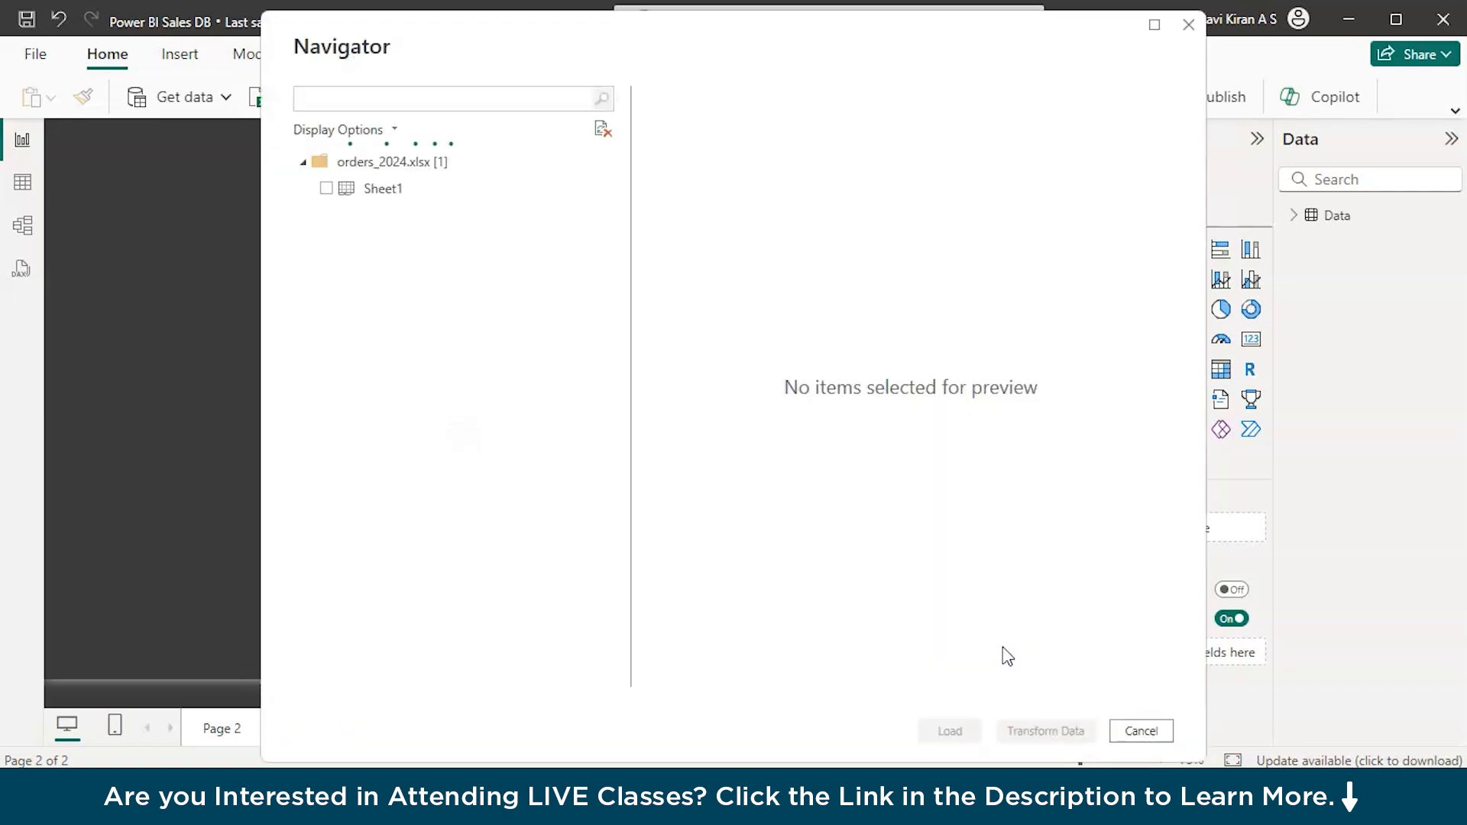
pyautogui.click(327, 188)
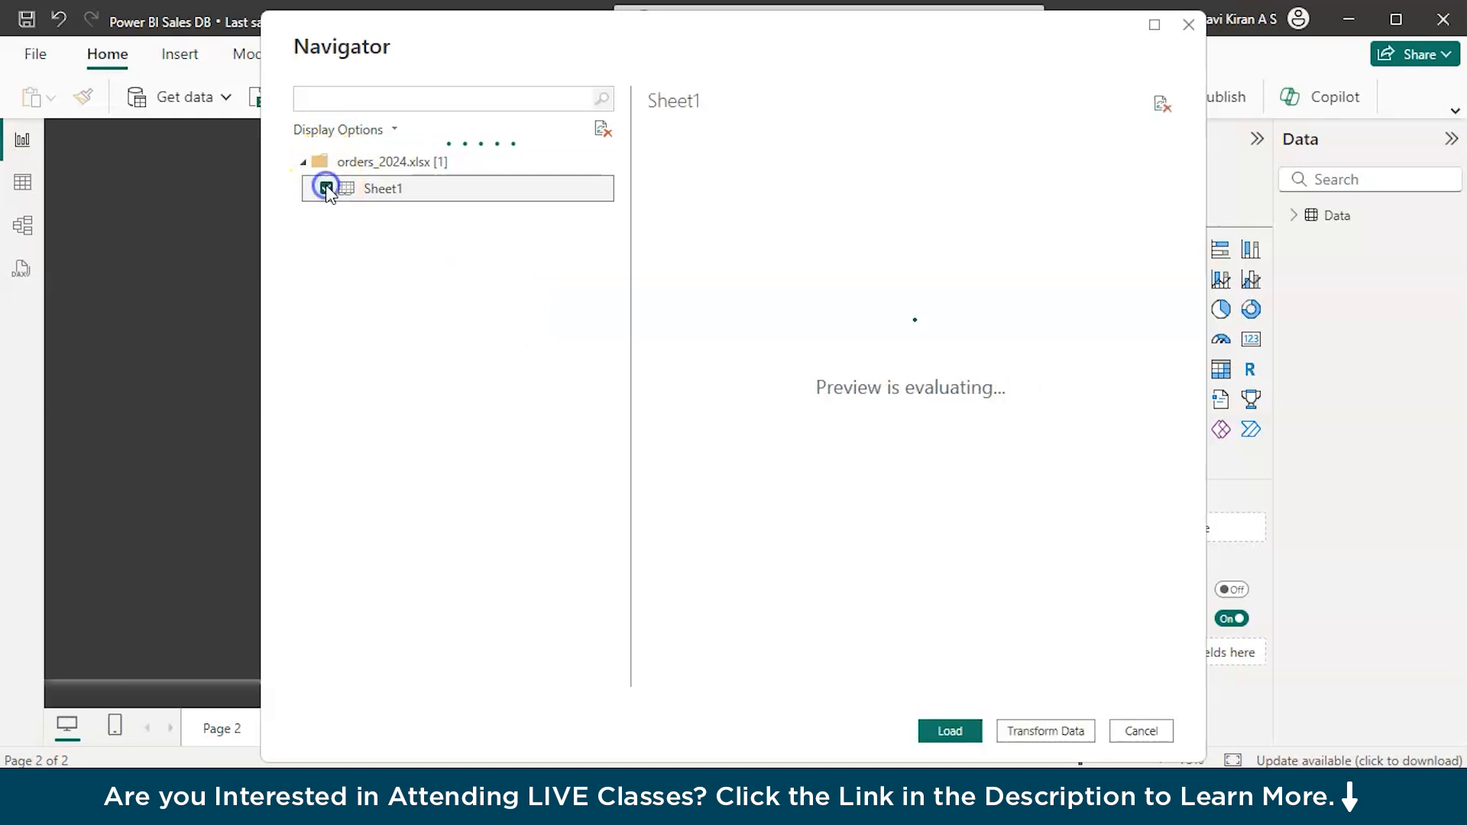
pyautogui.click(952, 727)
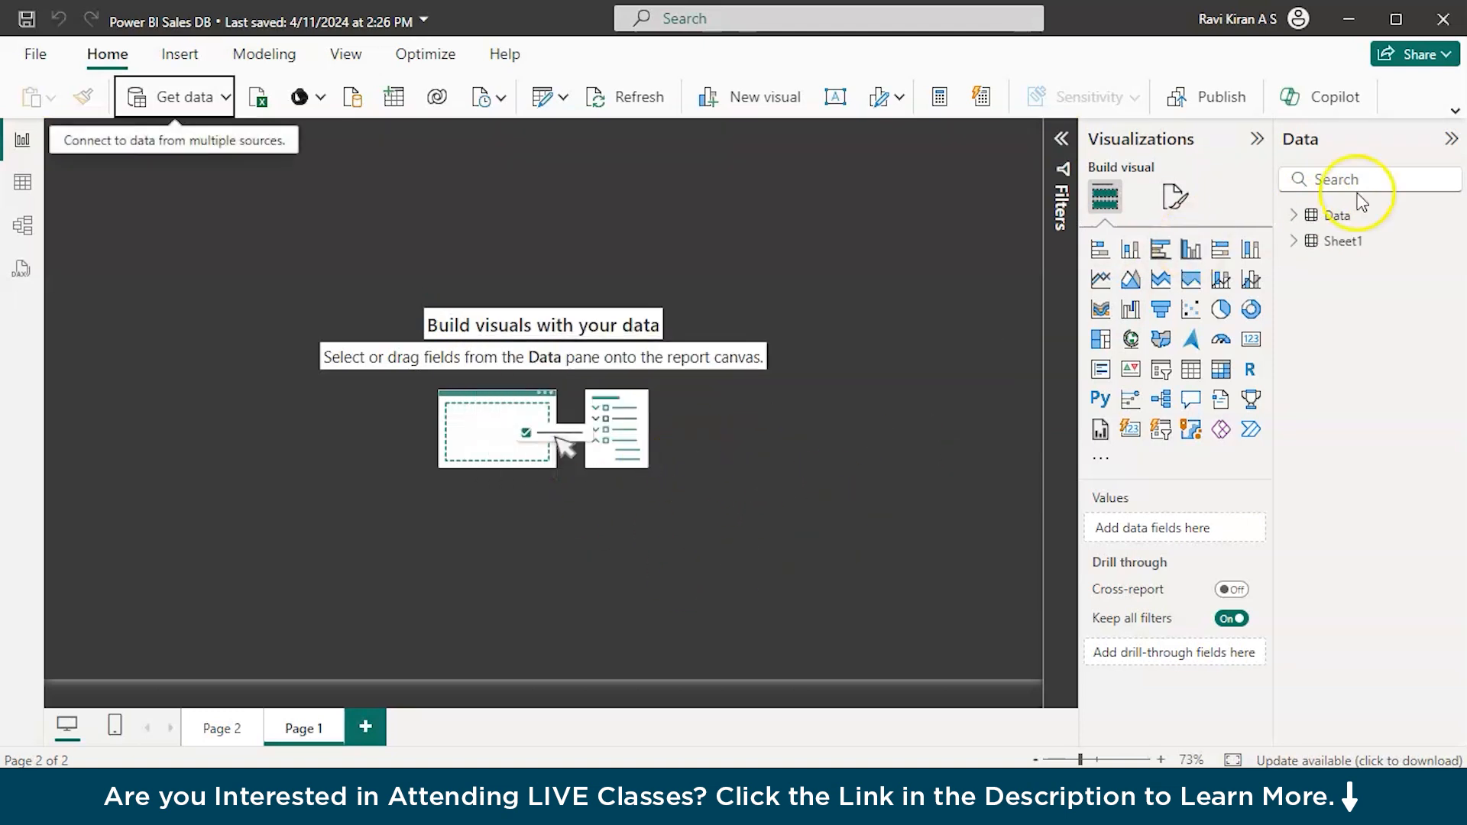
pyautogui.click(1297, 243)
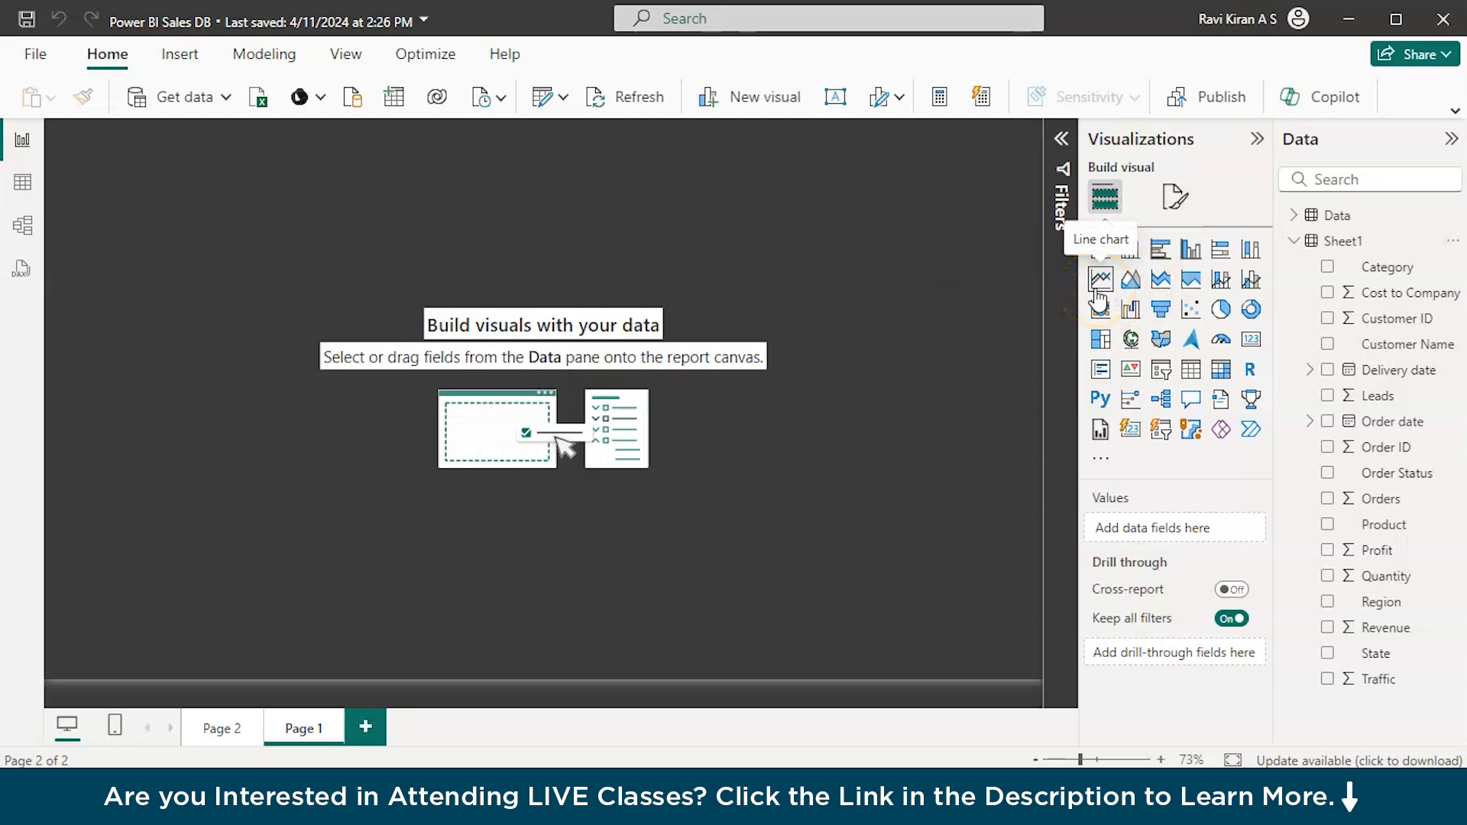
# Step: Add an empty line chart to Page 1 and enlarge it
pyautogui.click(639, 262)
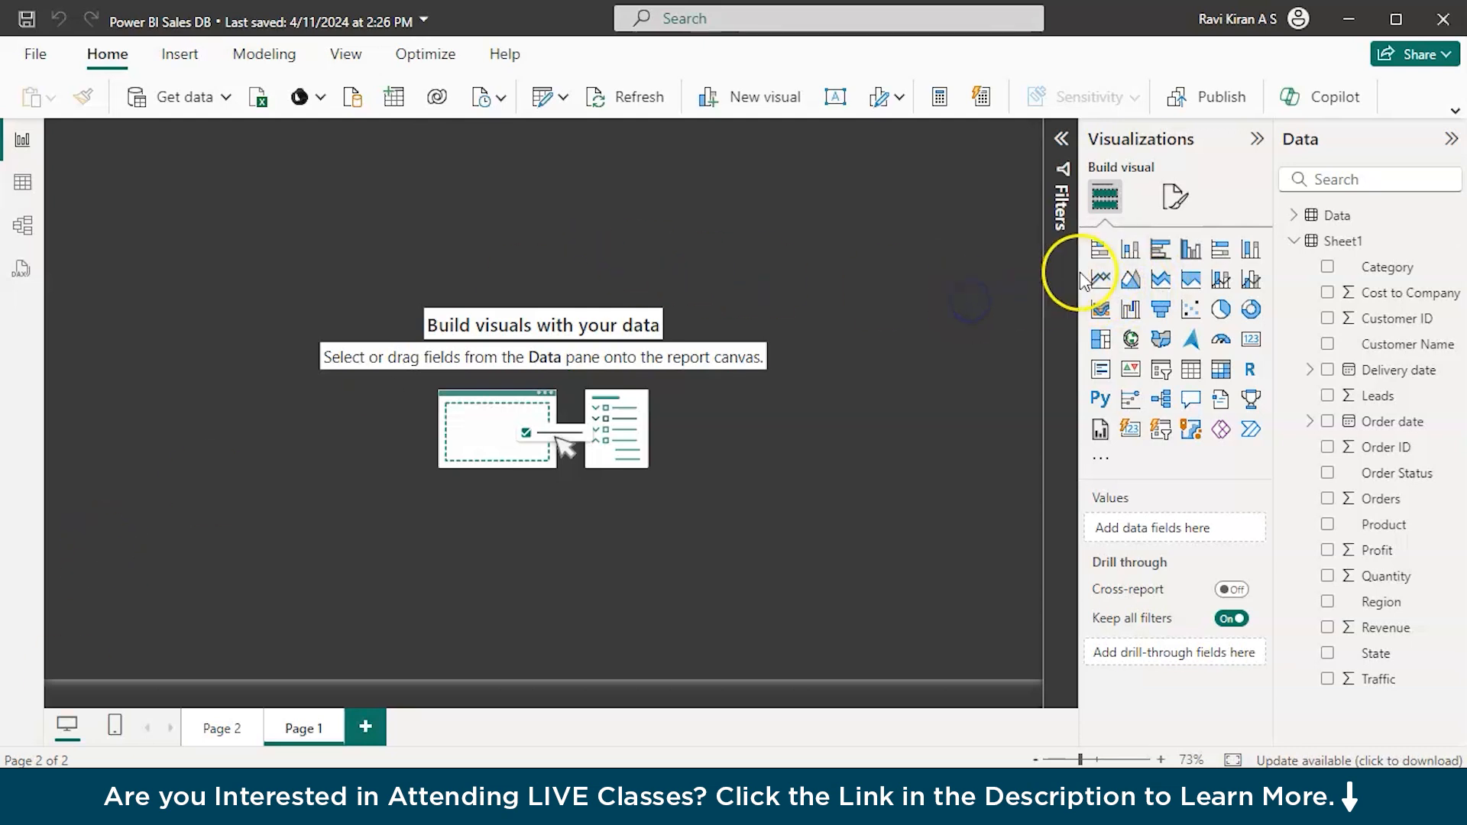
pyautogui.click(1103, 280)
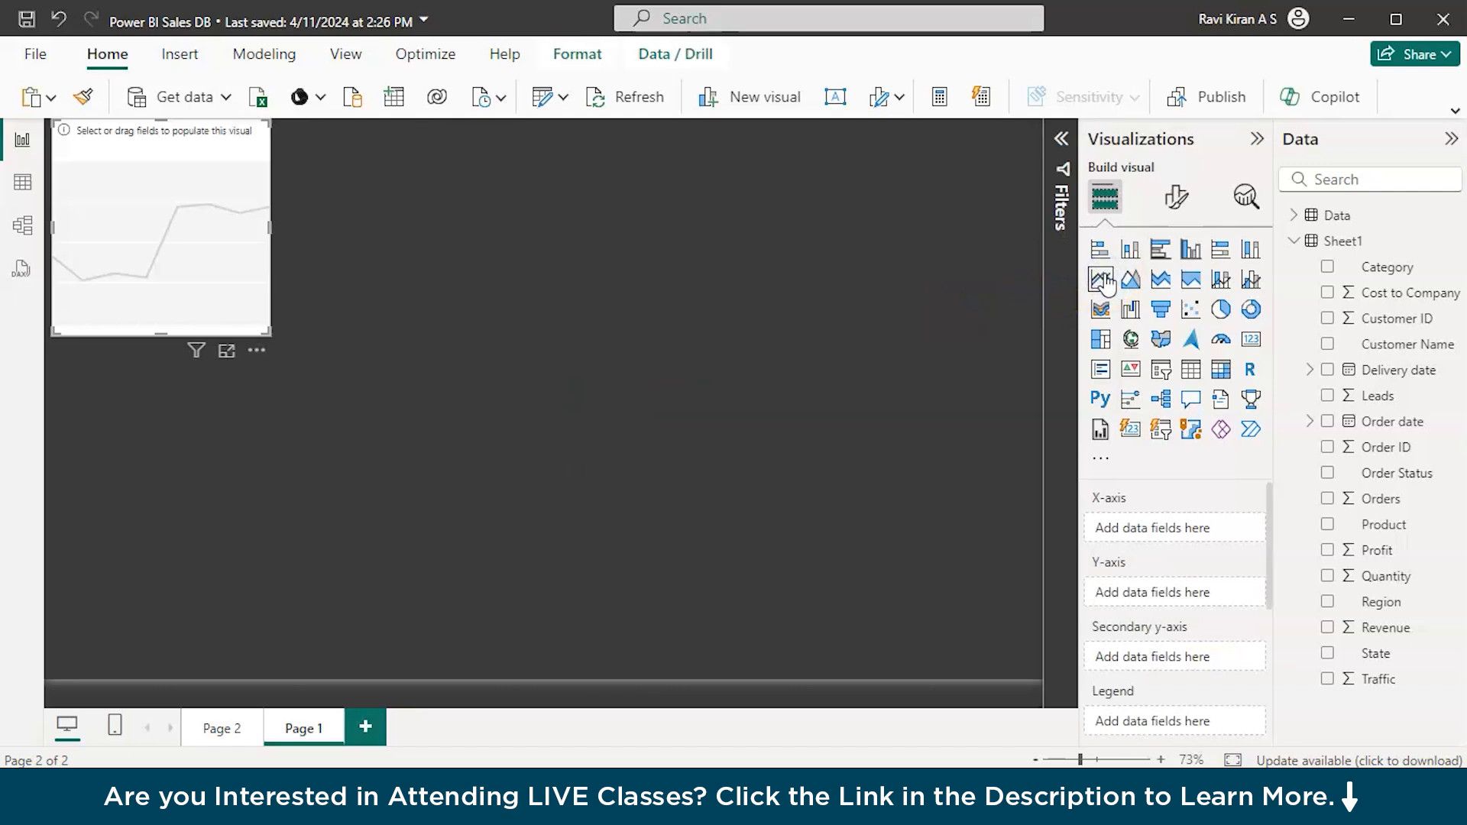
pyautogui.moveTo(269, 333); pyautogui.dragTo(431, 397)
pyautogui.scroll(-2, 1114, 520)
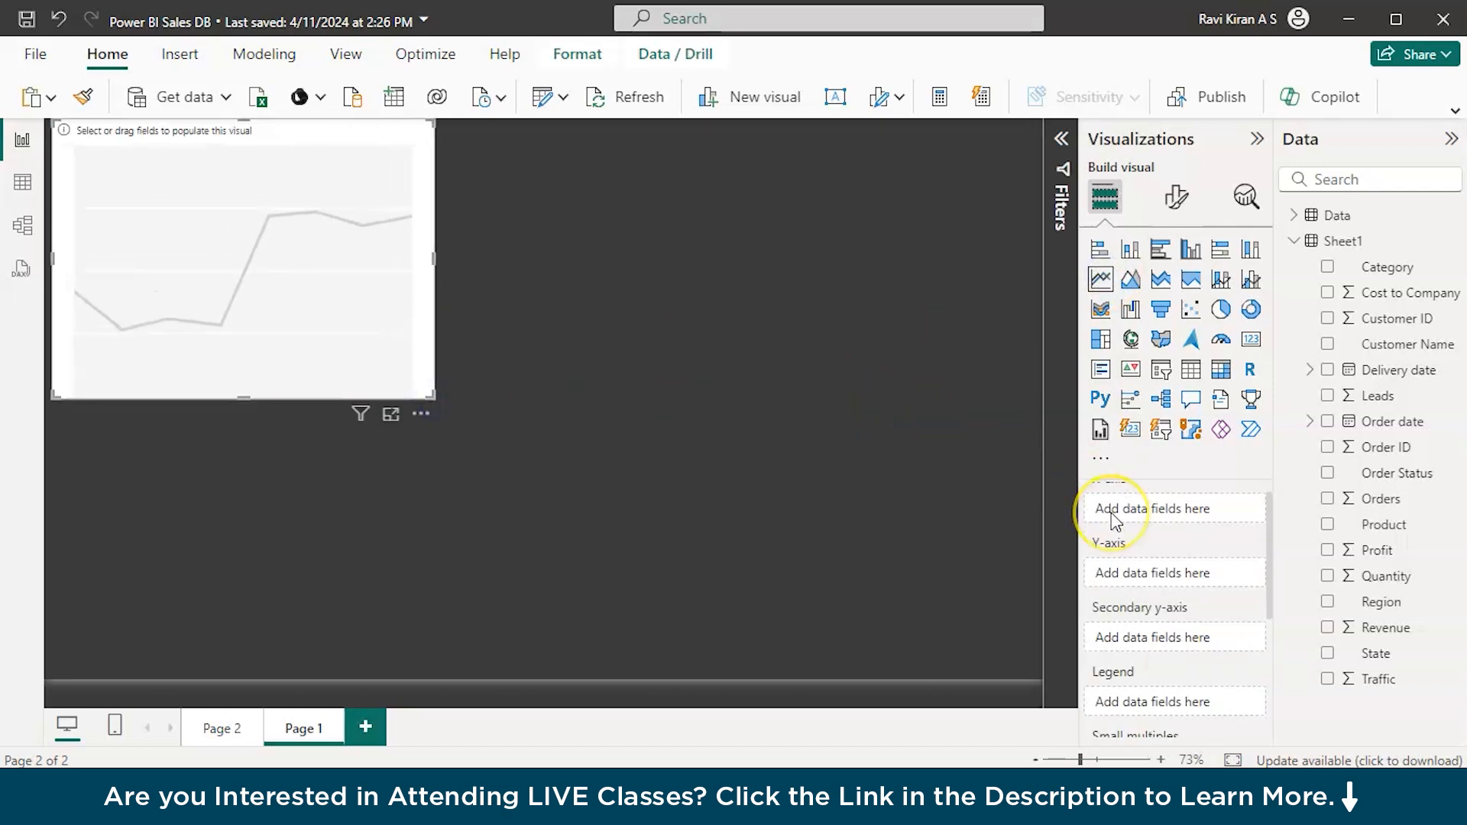
pyautogui.scroll(3, 1114, 520)
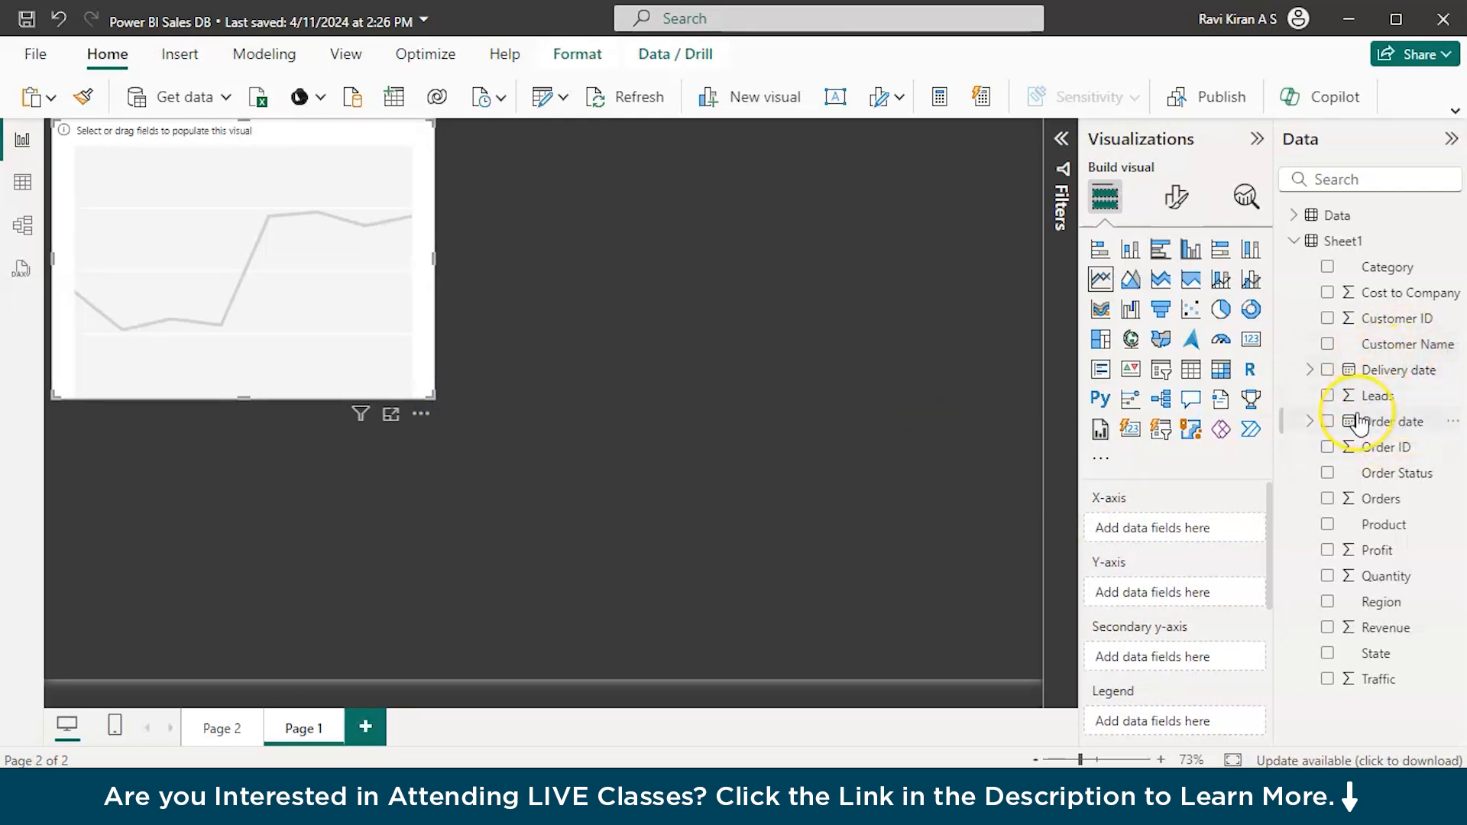
# Step: Plot Traffic against Order date in the line chart, keeping only the Month level of the date hierarchy
pyautogui.moveTo(1359, 422); pyautogui.dragTo(1169, 524)
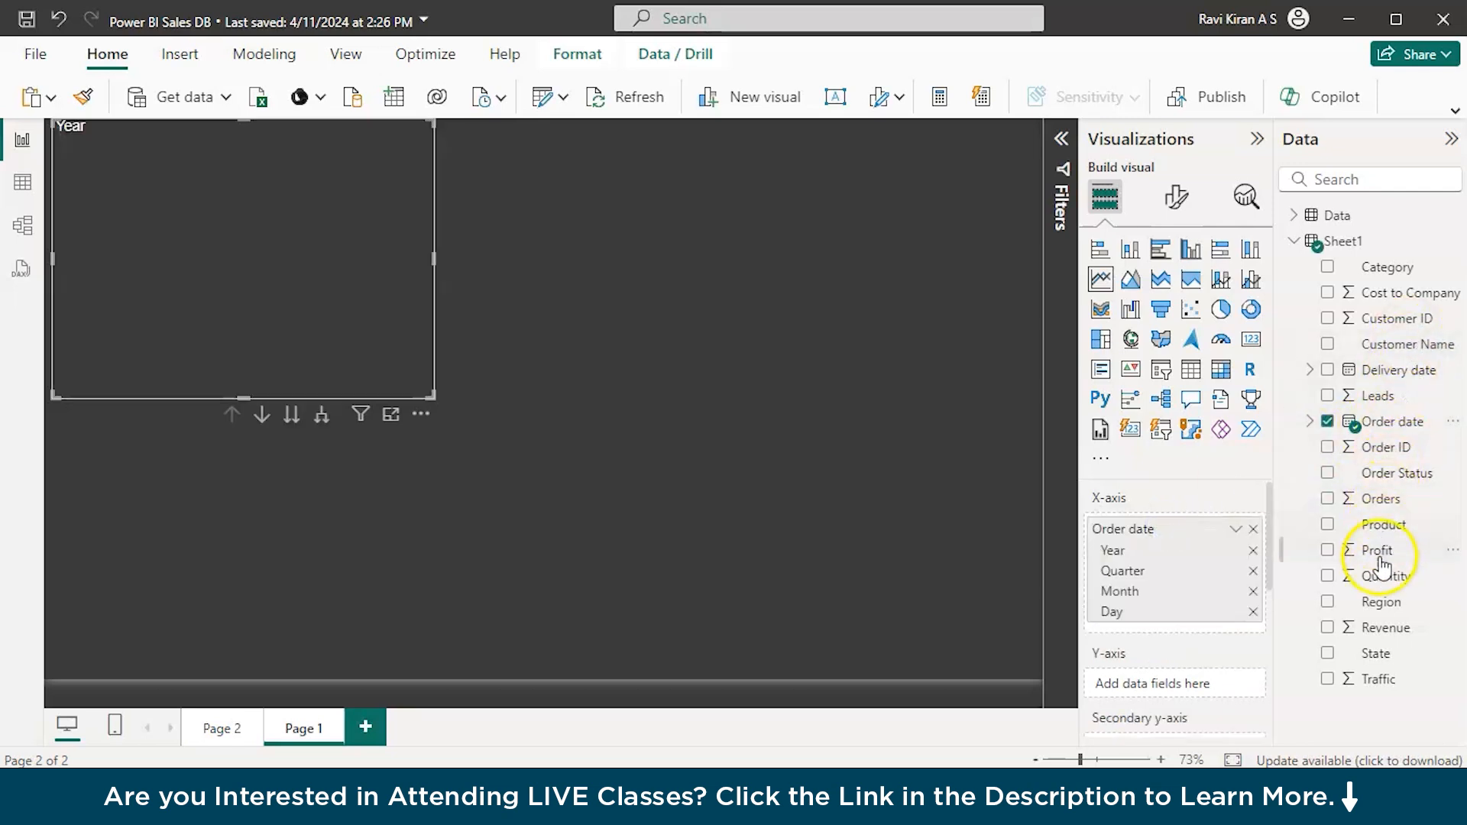
pyautogui.moveTo(1368, 681); pyautogui.dragTo(1158, 678)
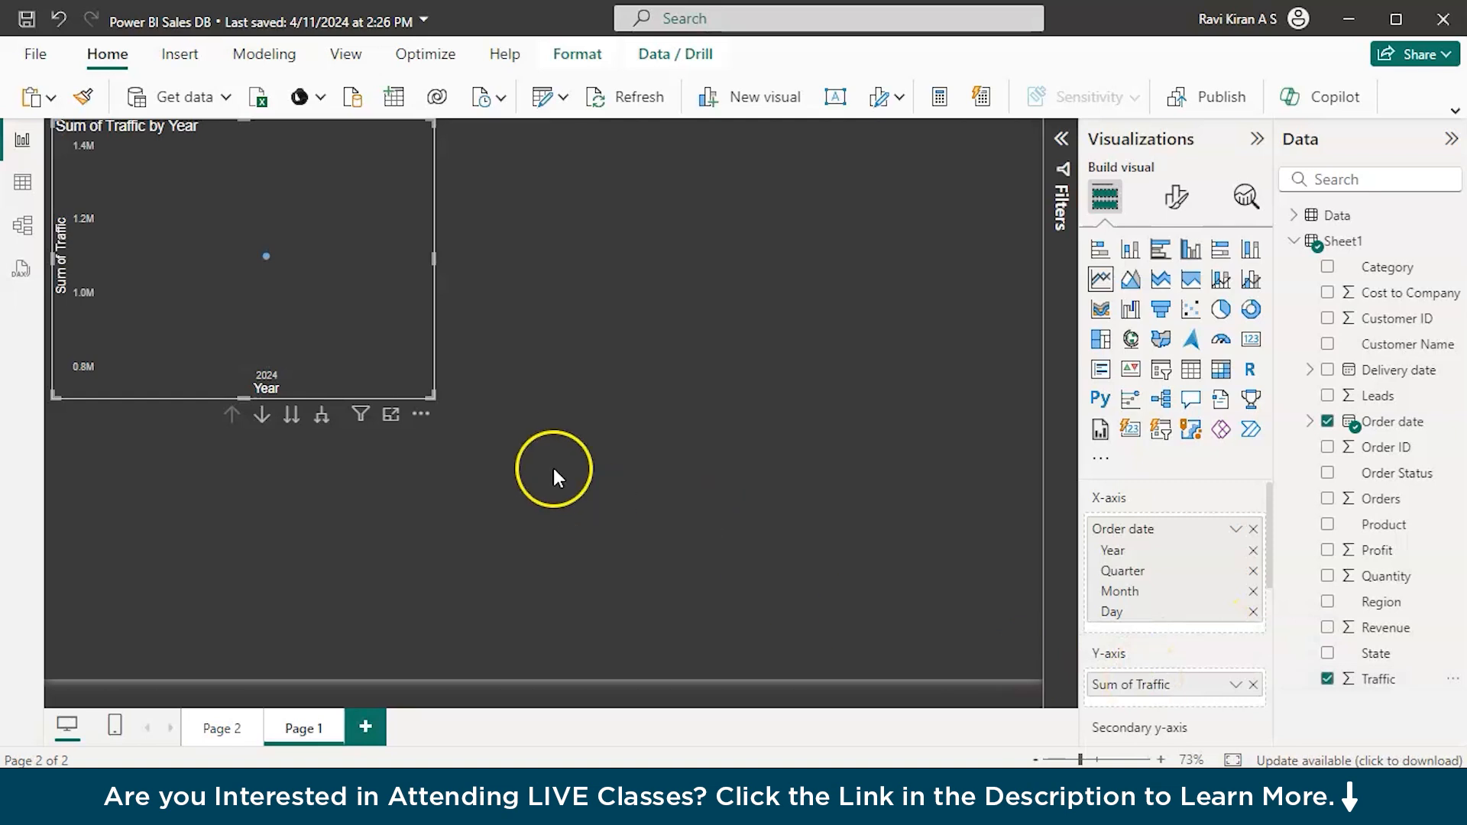
pyautogui.scroll(-1, 1132, 552)
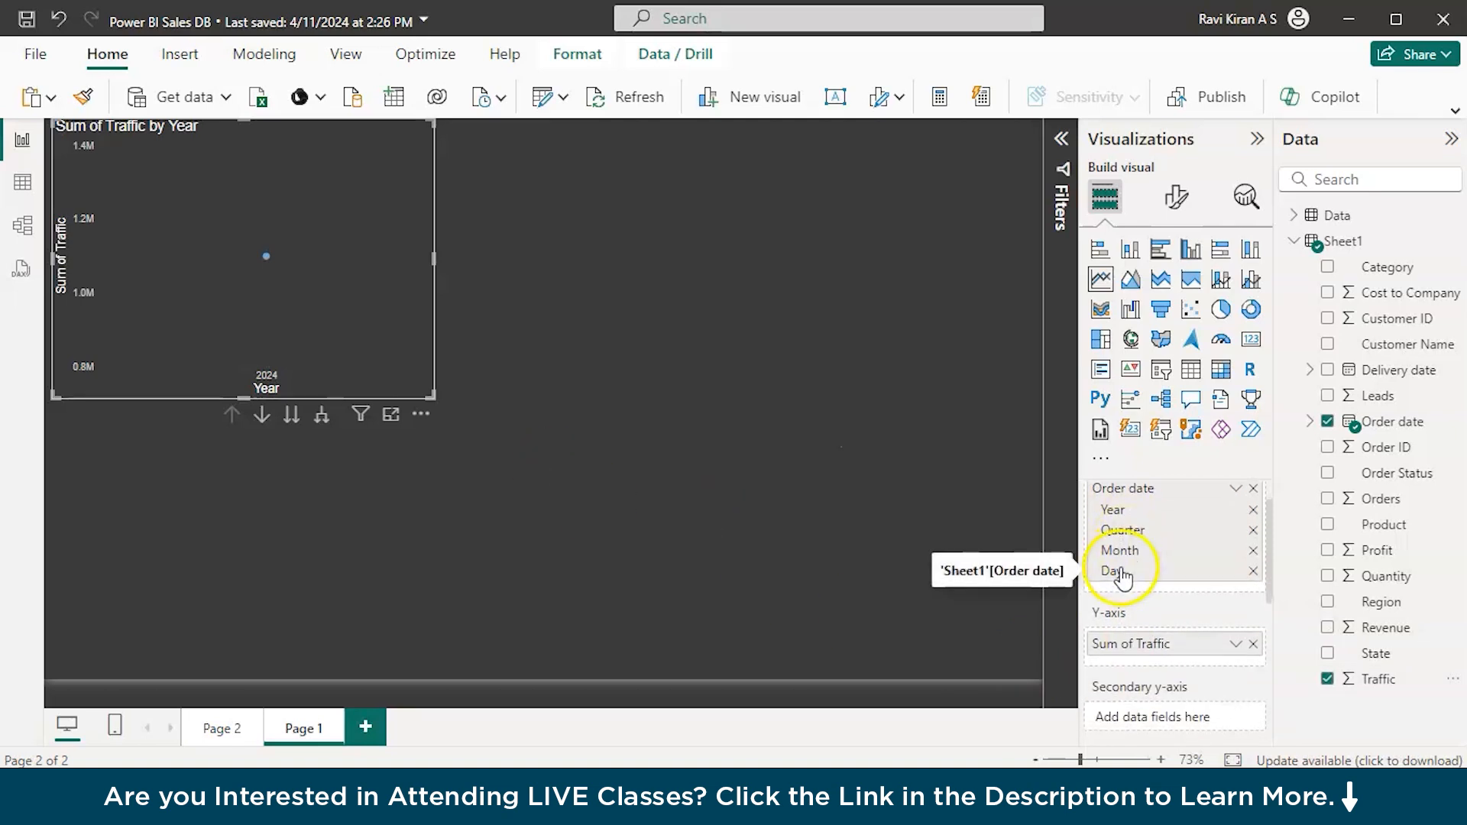
pyautogui.click(1254, 510)
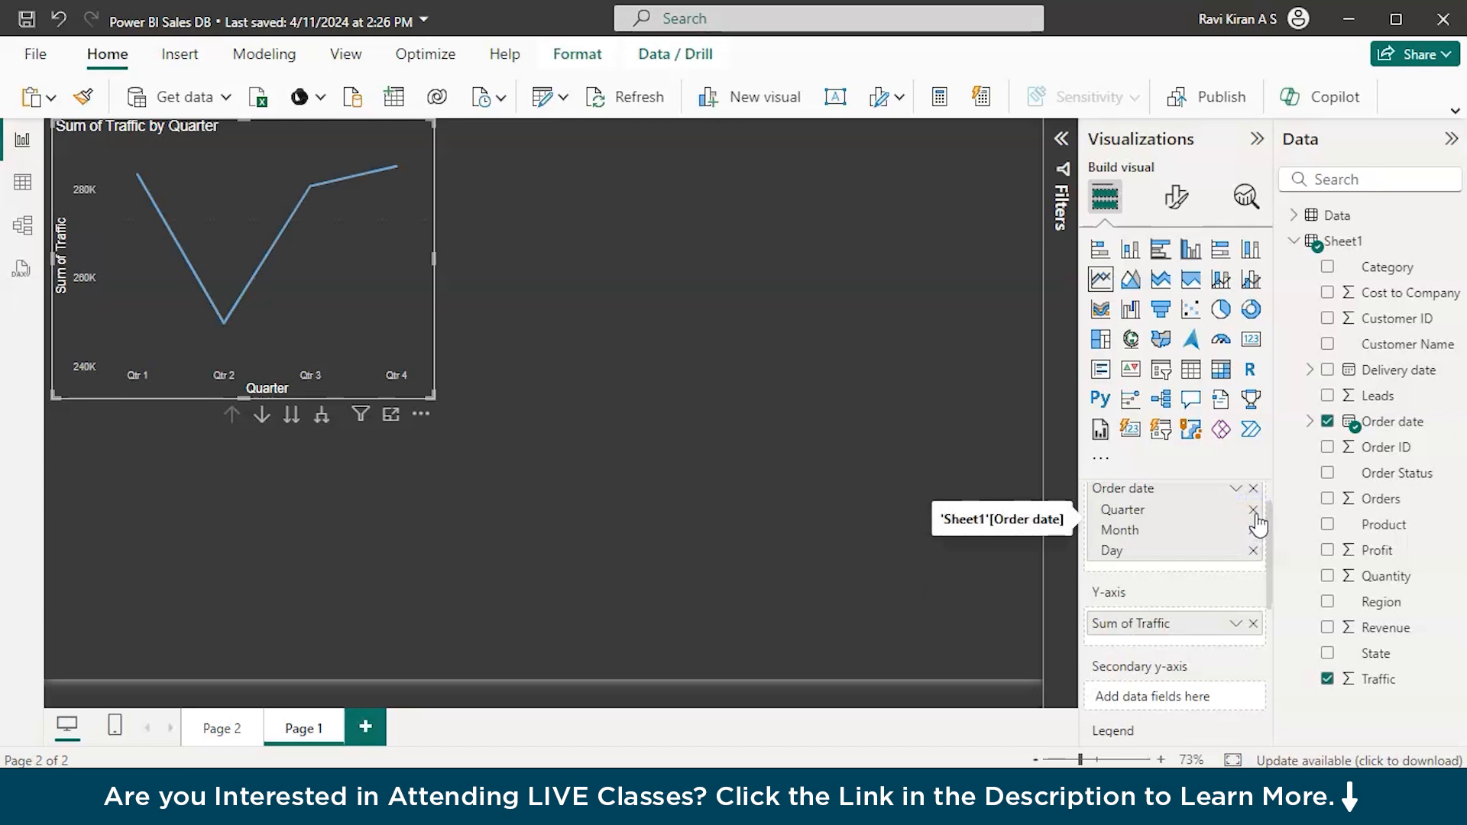
pyautogui.click(1255, 511)
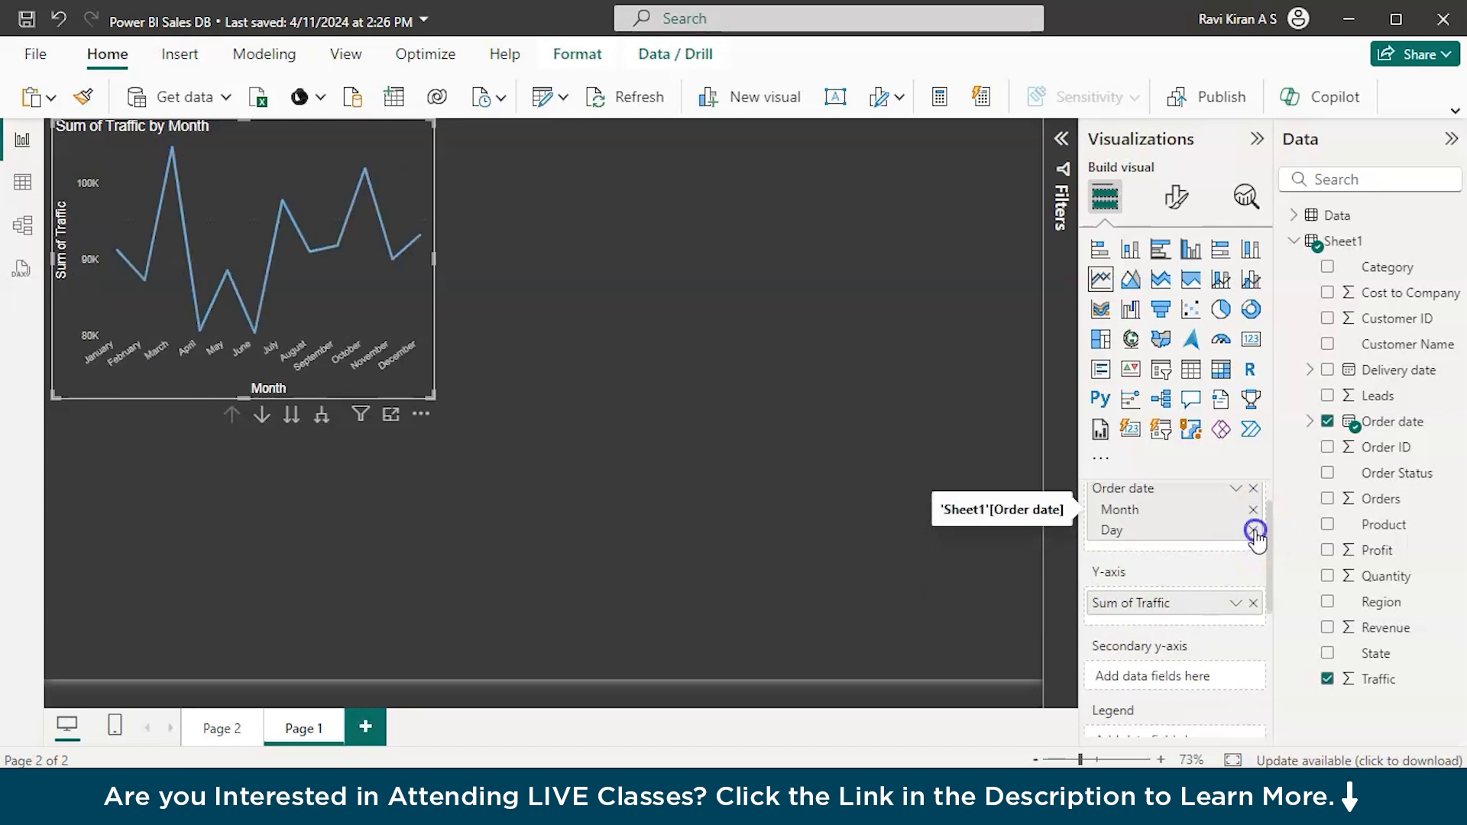
pyautogui.click(1255, 531)
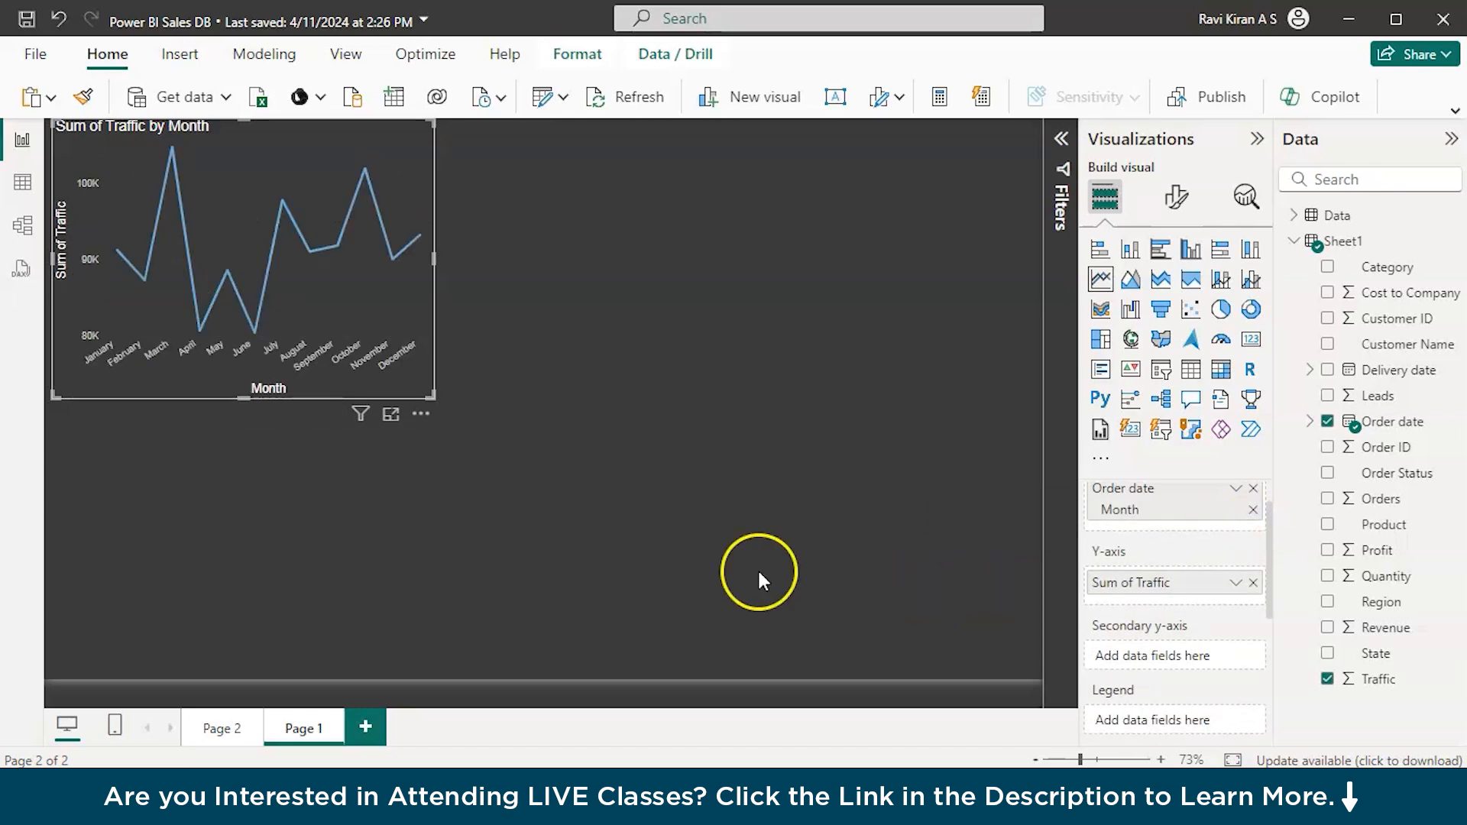
# Step: Exclude September from the monthly traffic line chart and remove the visual from the page
pyautogui.click(437, 260)
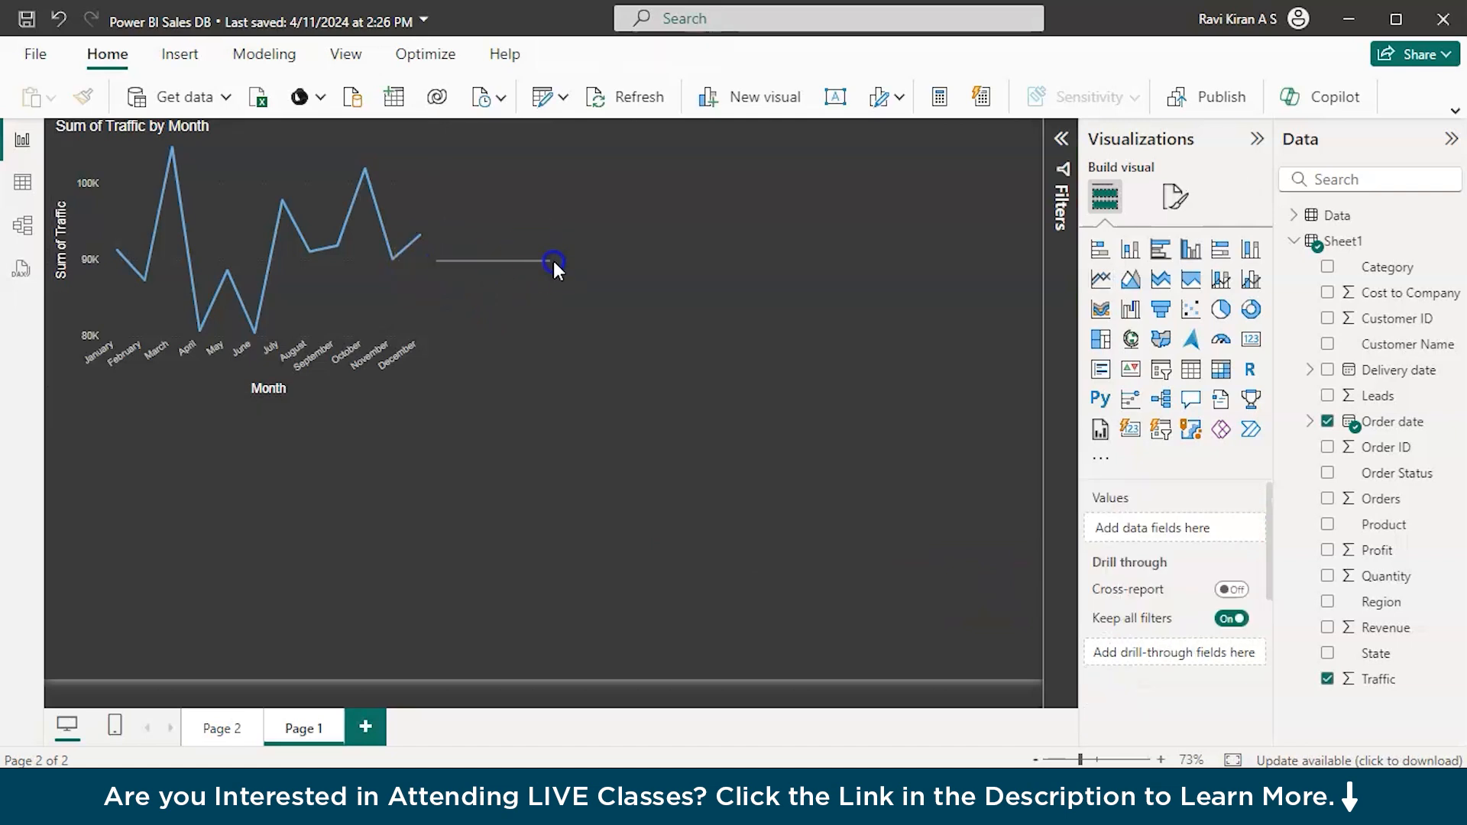
pyautogui.click(370, 253)
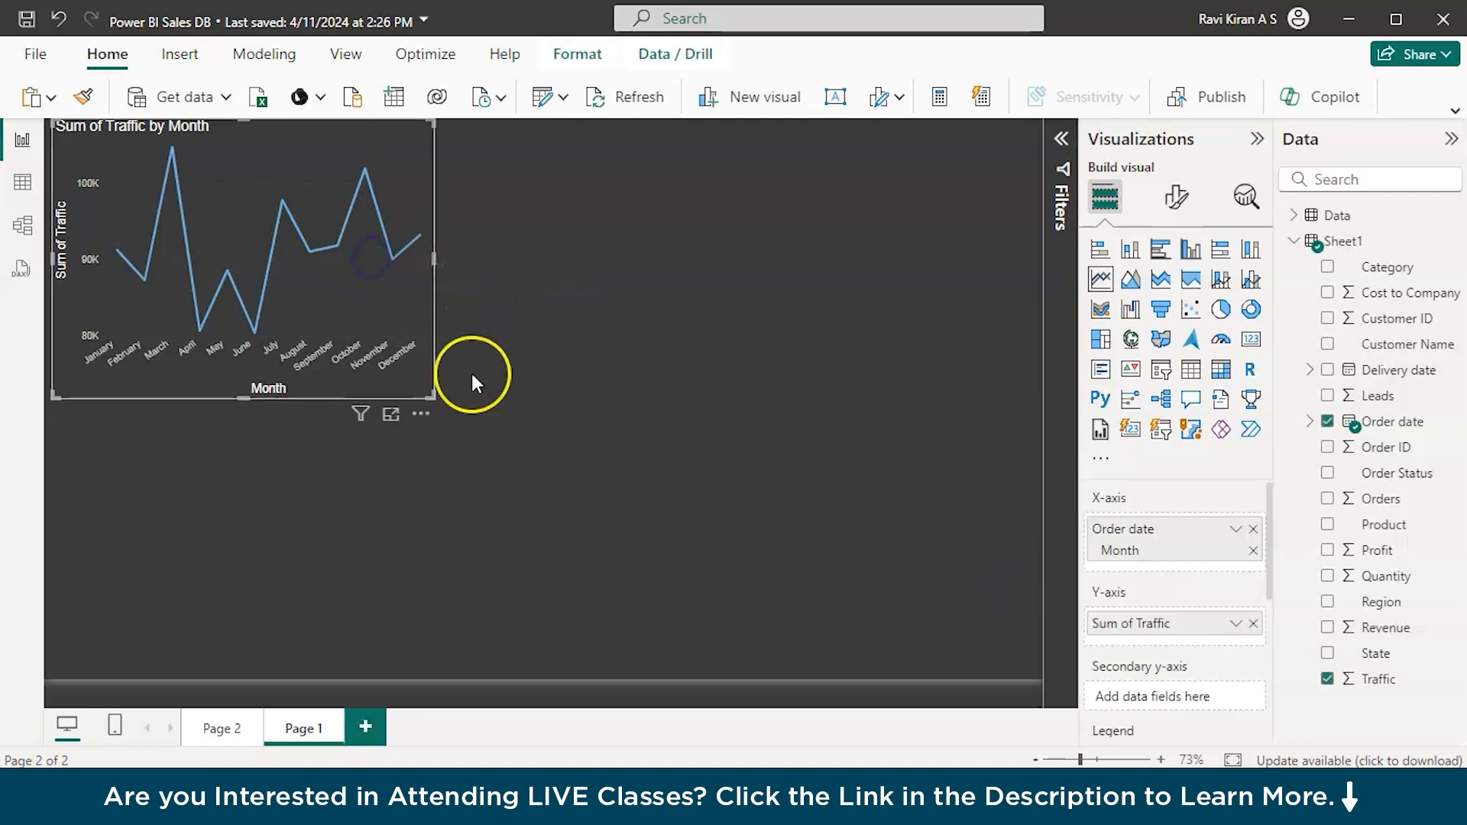
pyautogui.rightClick(325, 308)
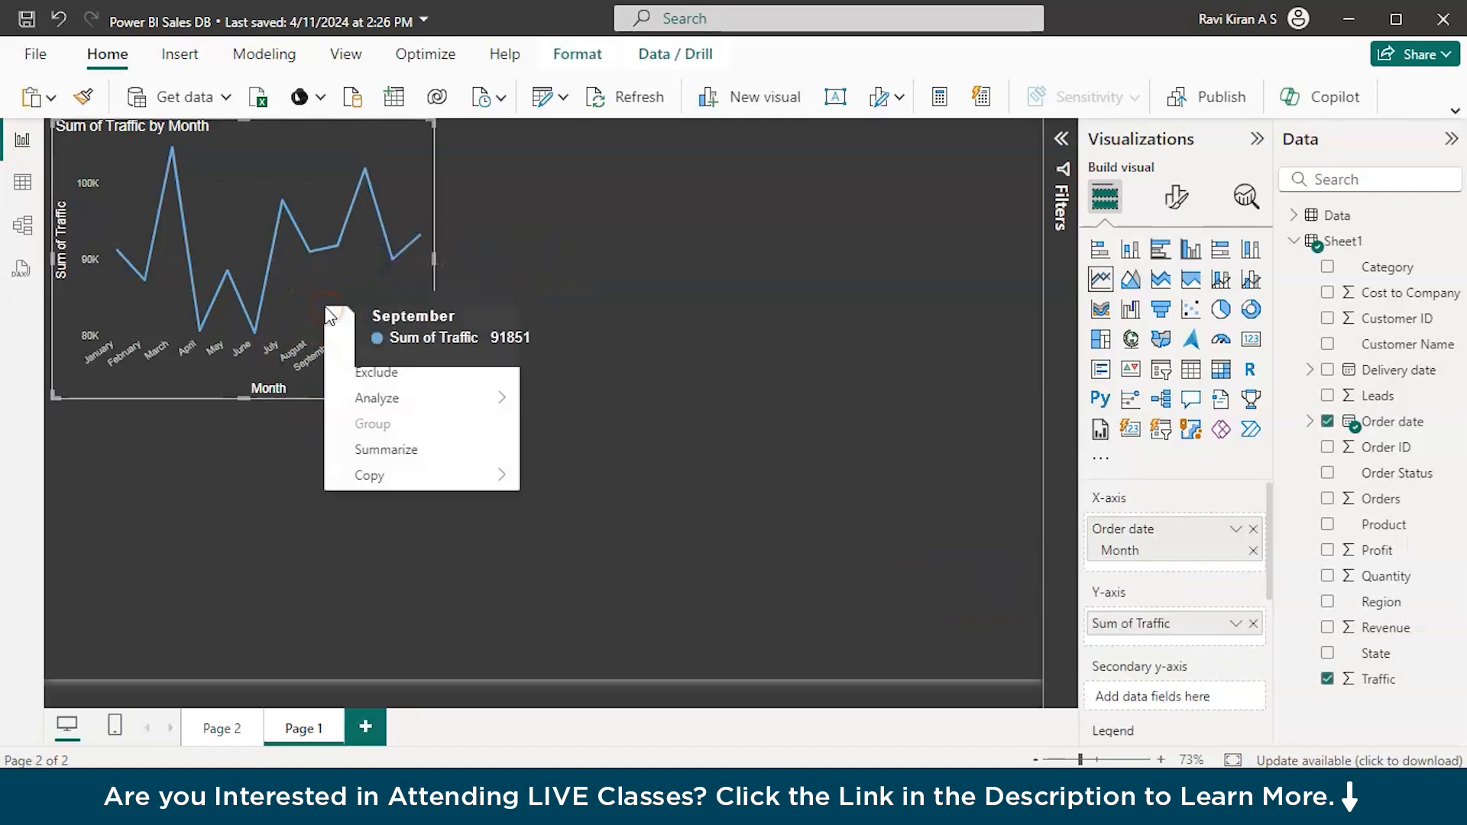
pyautogui.click(388, 374)
pyautogui.click(420, 413)
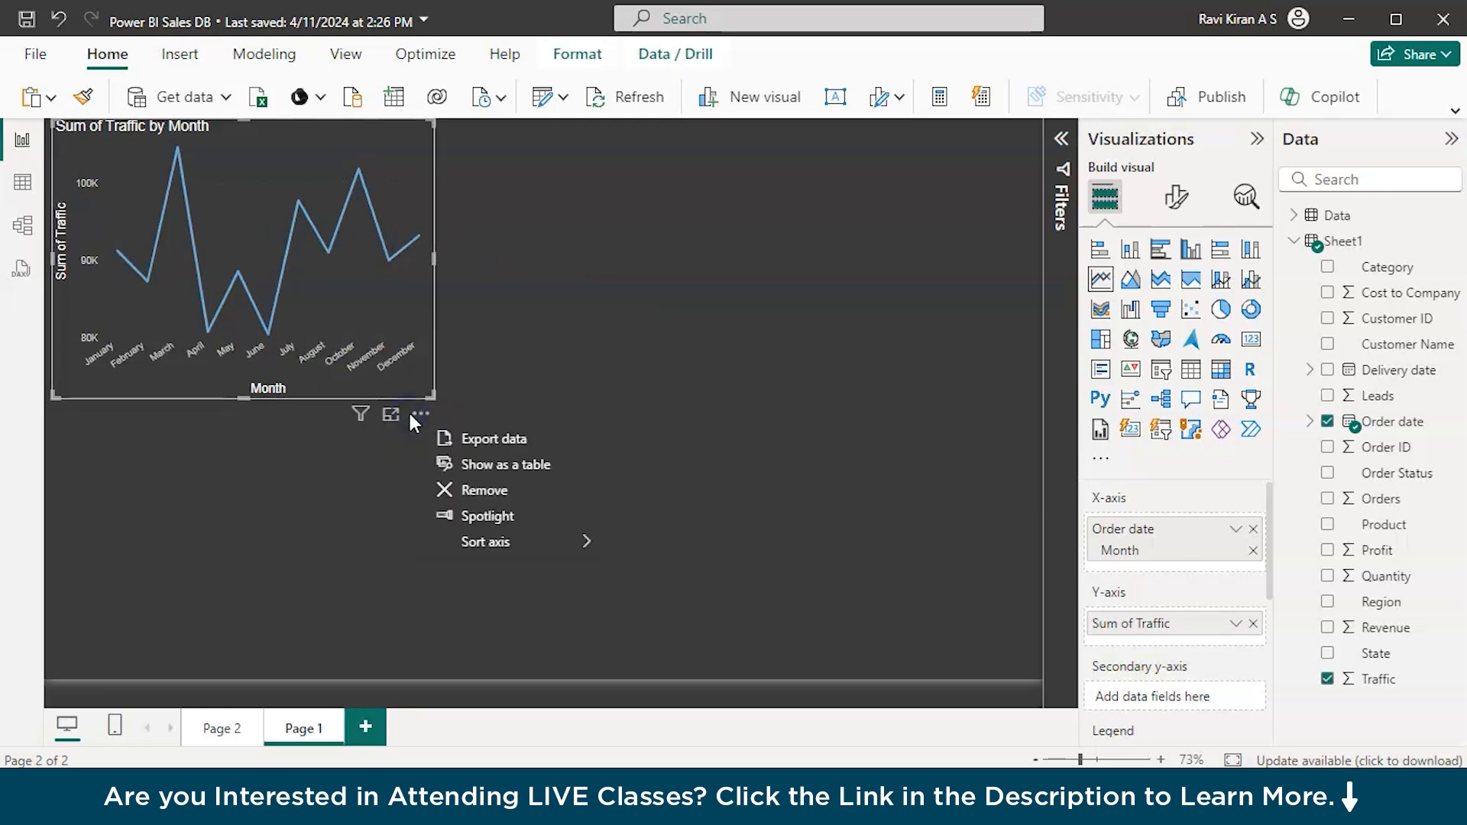
pyautogui.click(461, 492)
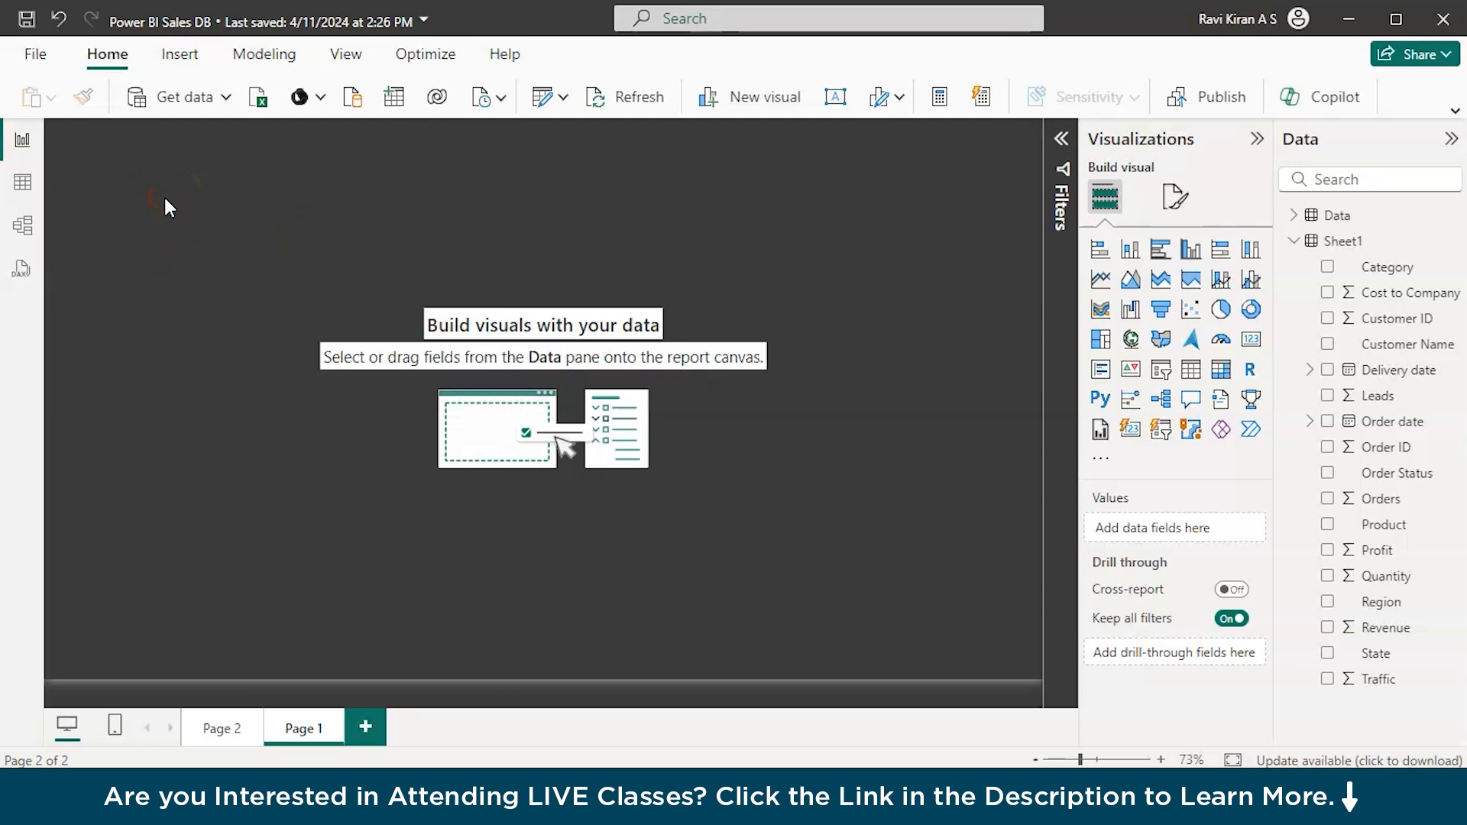
# Step: Add a Q&A visual to the blank page and ask it for "line graph traffic month on month"
pyautogui.doubleClick(119, 168)
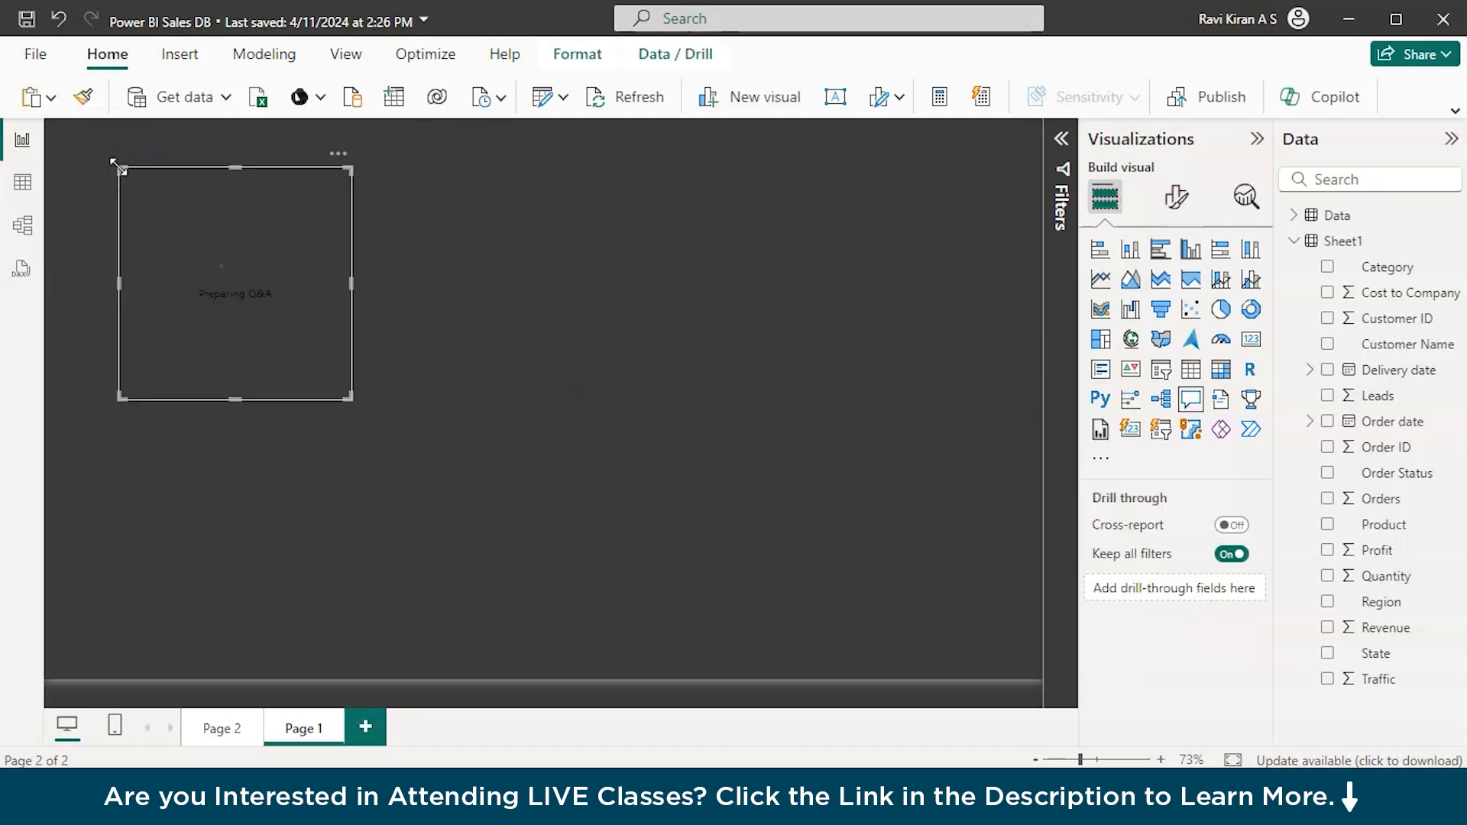
pyautogui.click(178, 191)
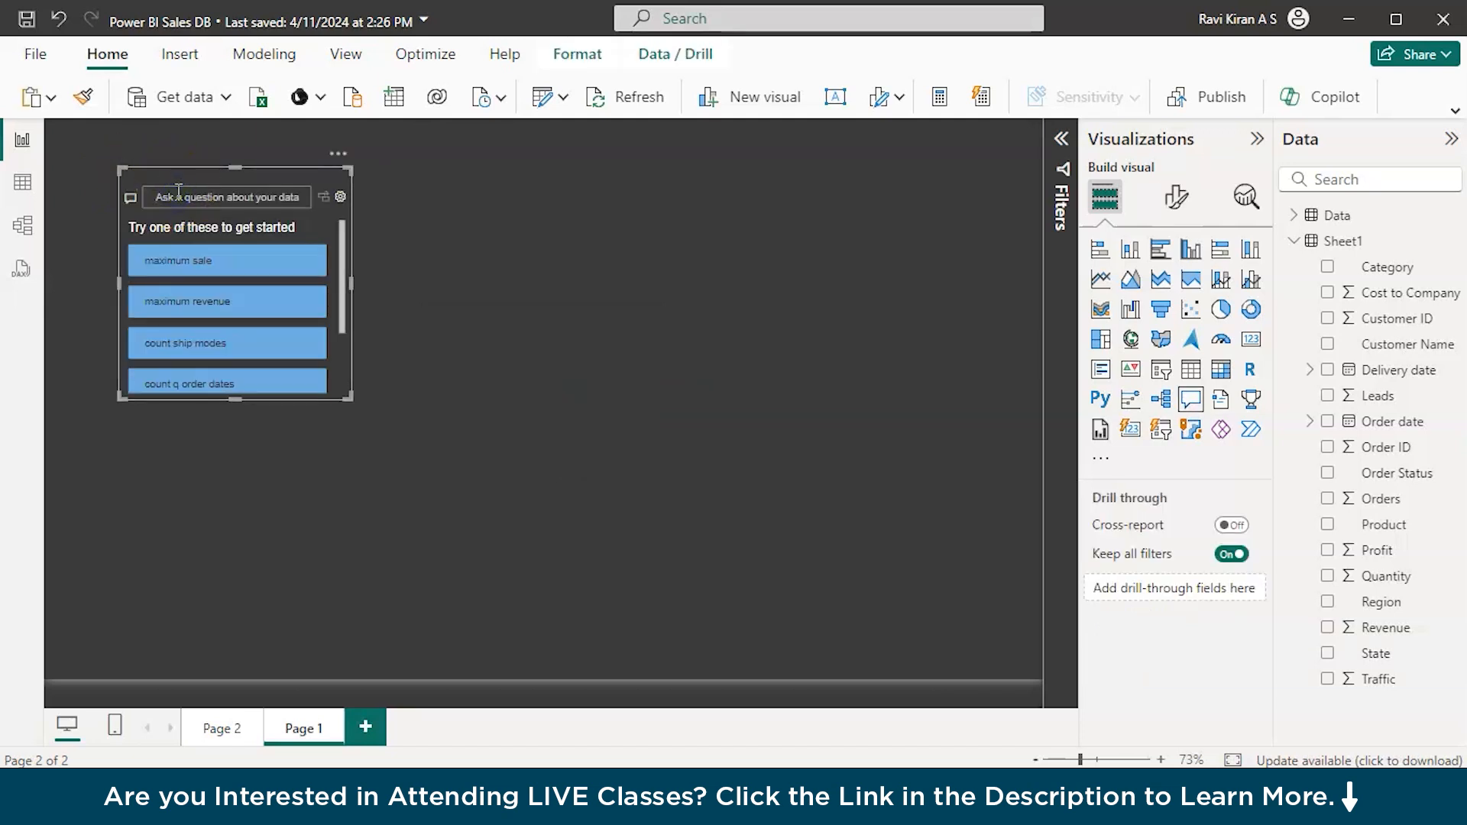
pyautogui.write('line graph')
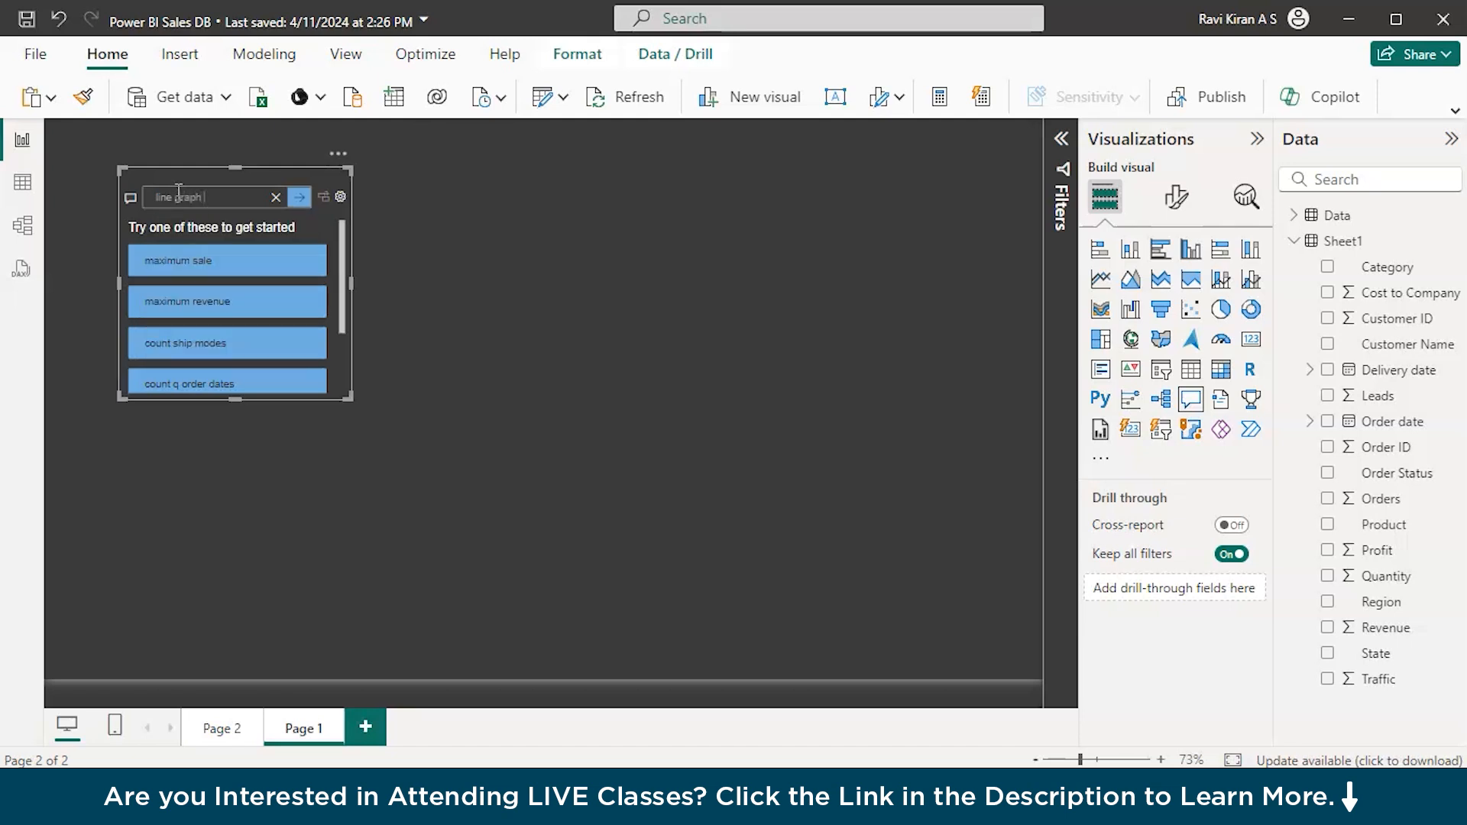
pyautogui.write(' trvffic')
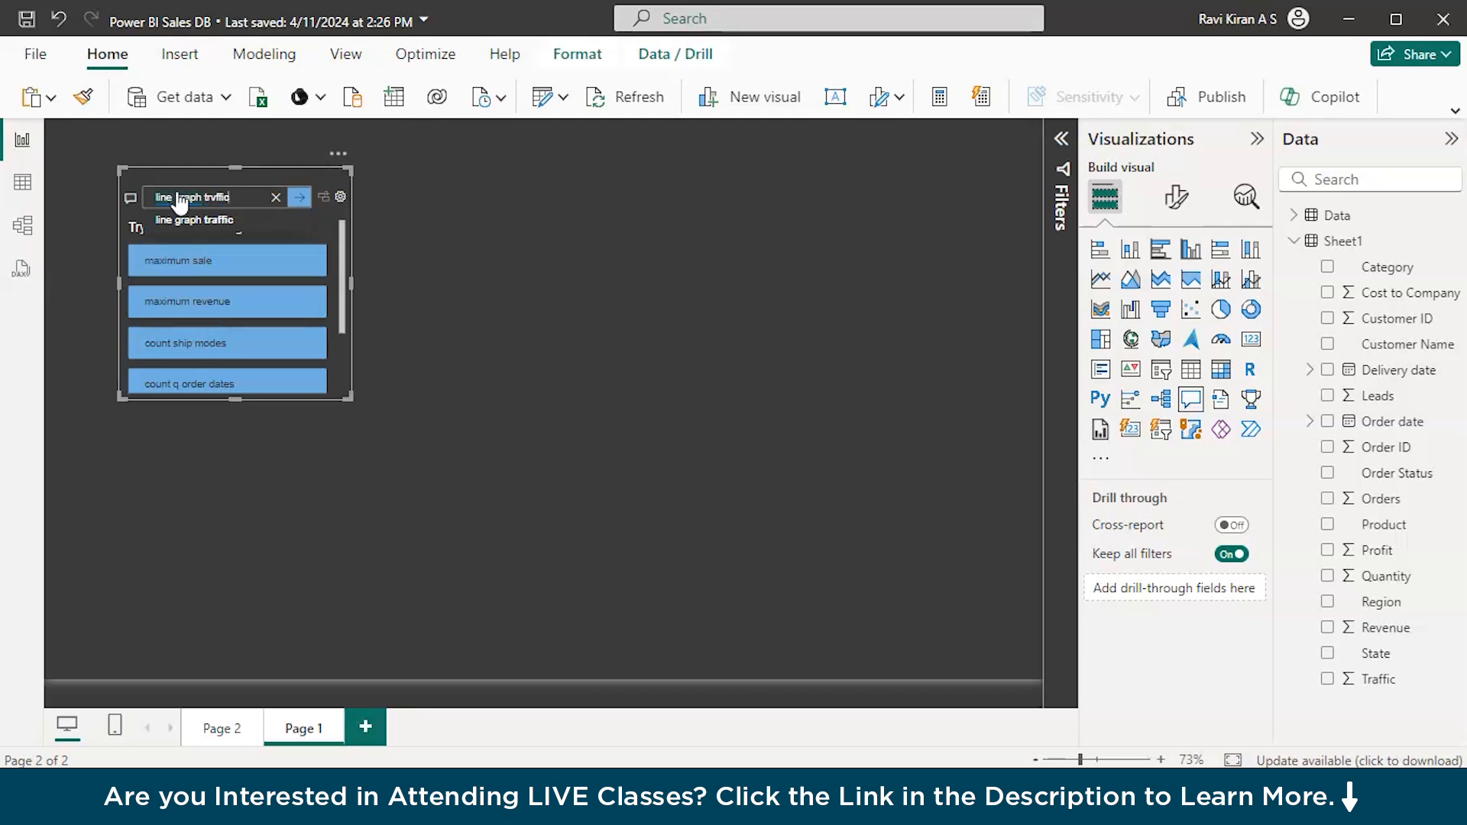
pyautogui.press('BackSpace')
pyautogui.press('BackSpace')
pyautogui.press('BackSpace')
pyautogui.press('BackSpace')
pyautogui.press('BackSpace')
pyautogui.write('a')
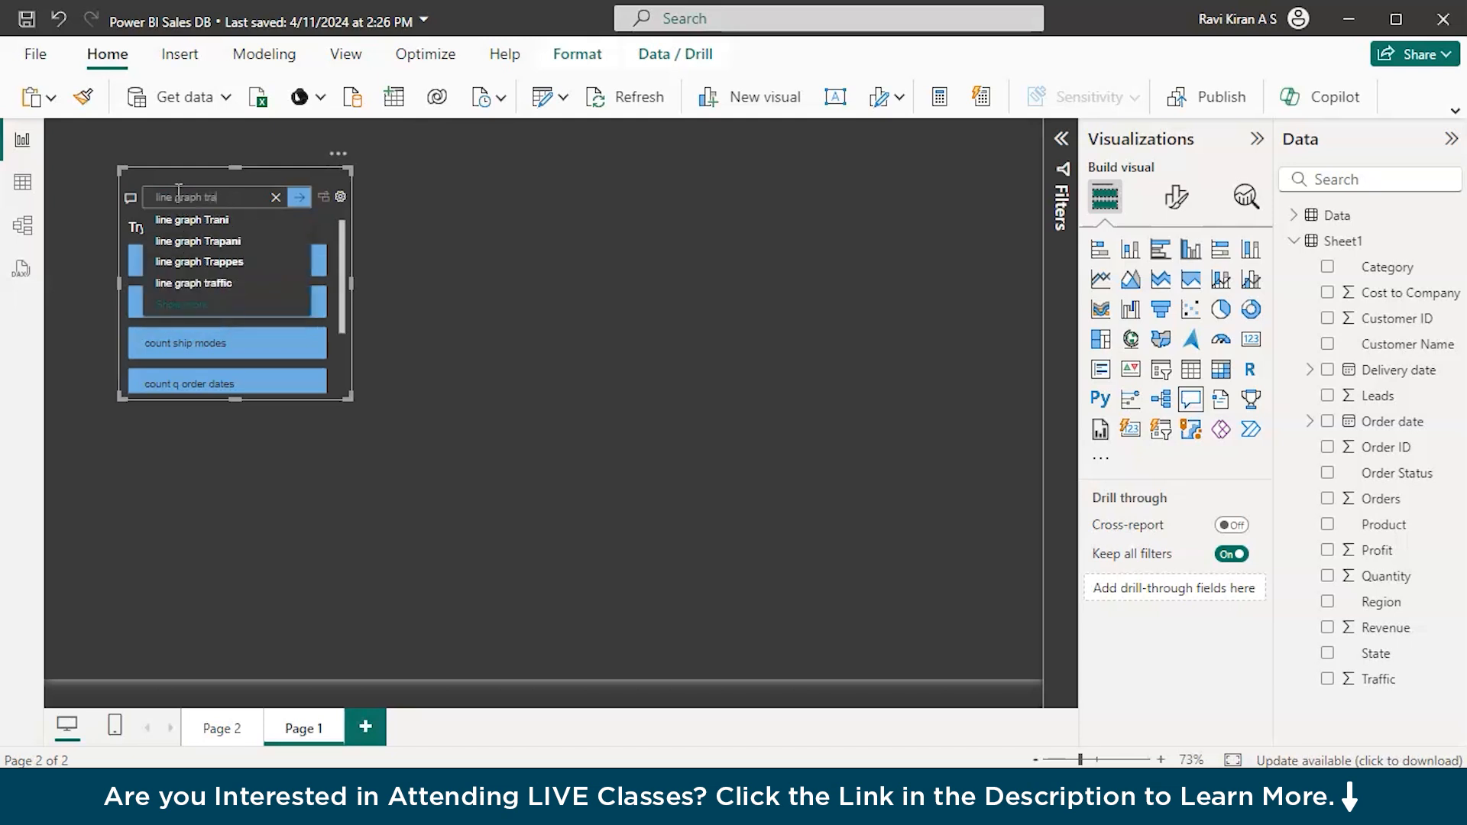
pyautogui.write('ffic')
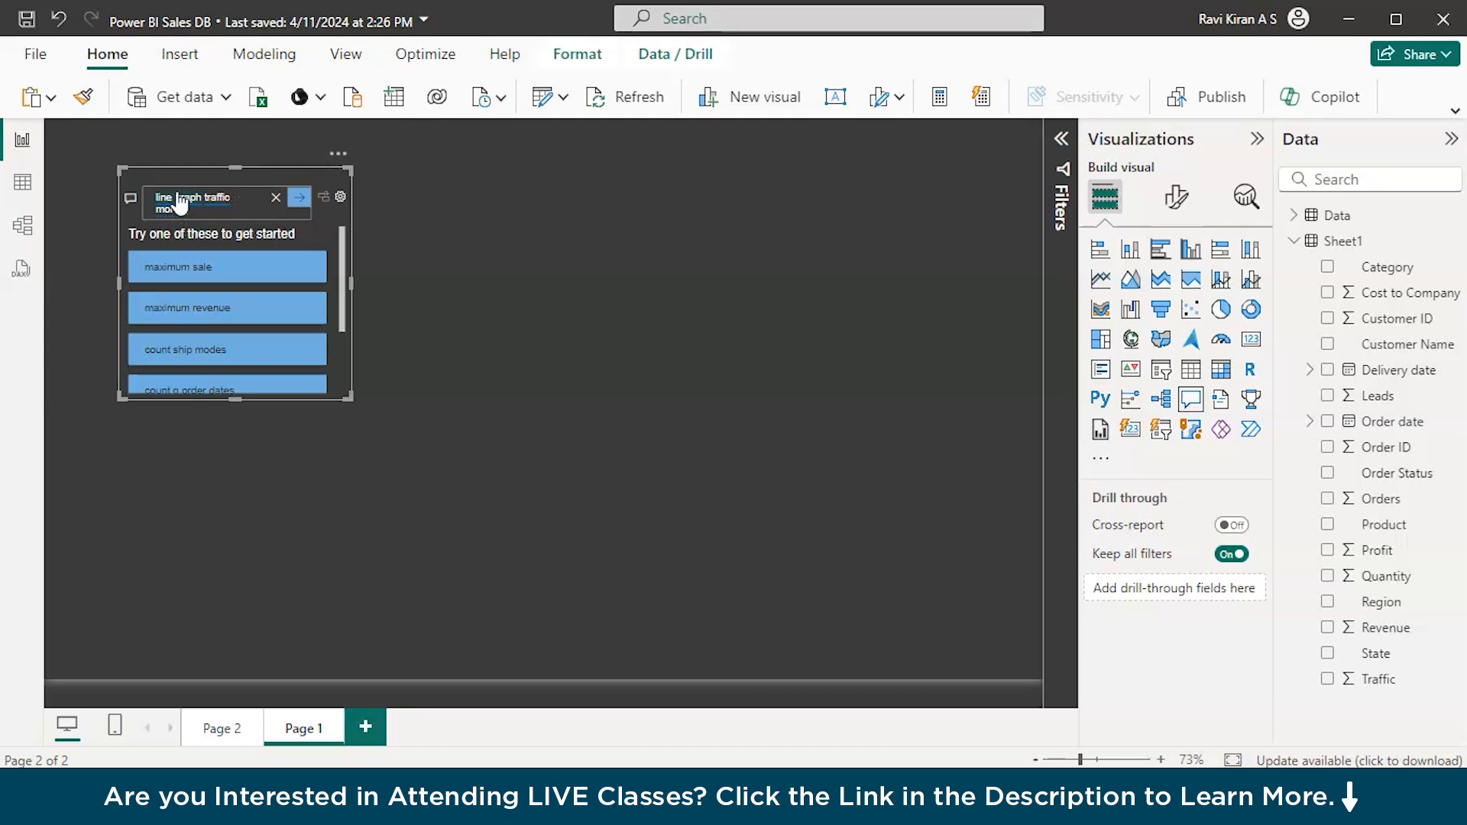
pyautogui.write(' month on mont')
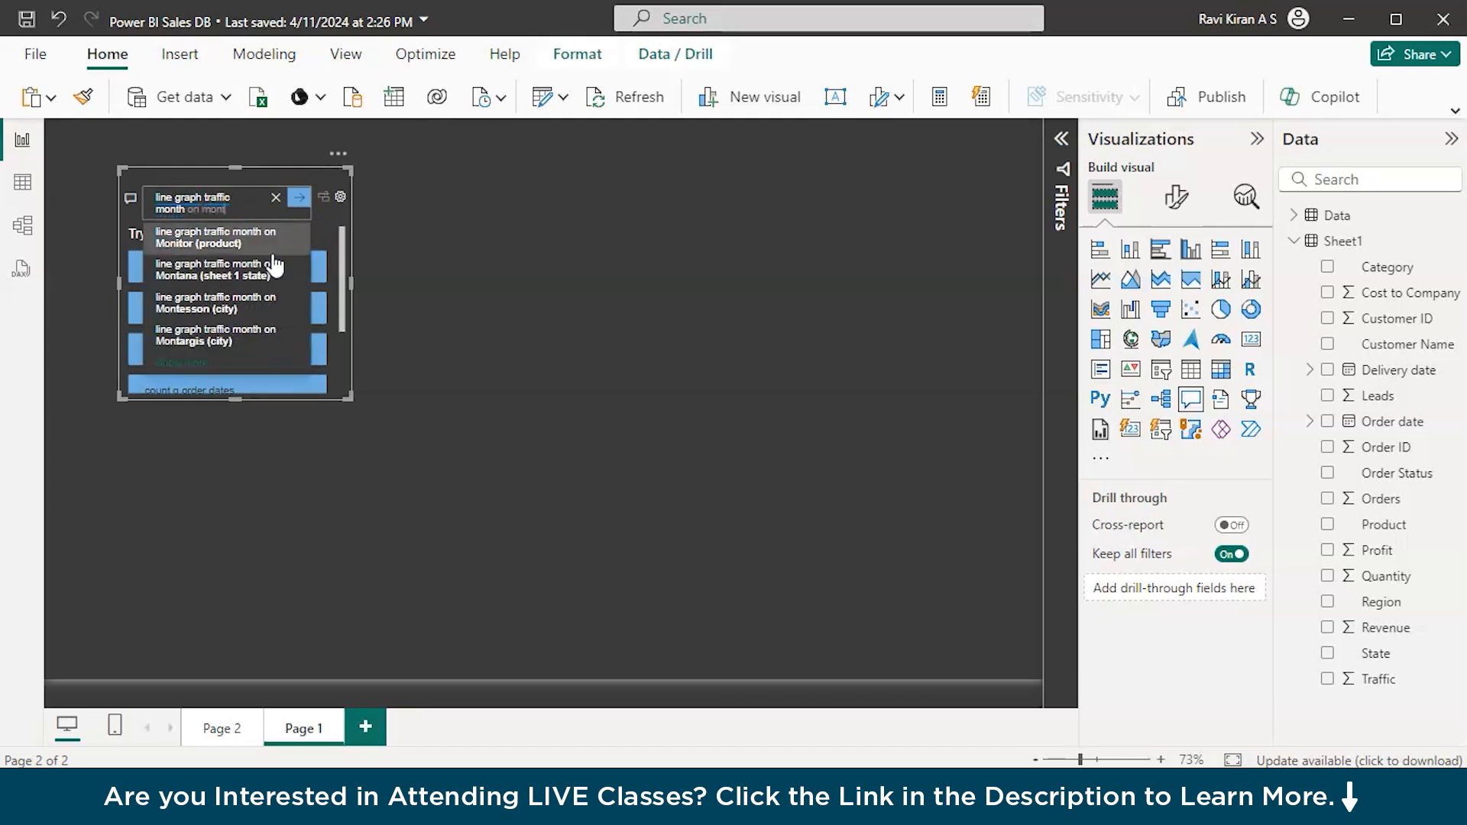
pyautogui.write('h')
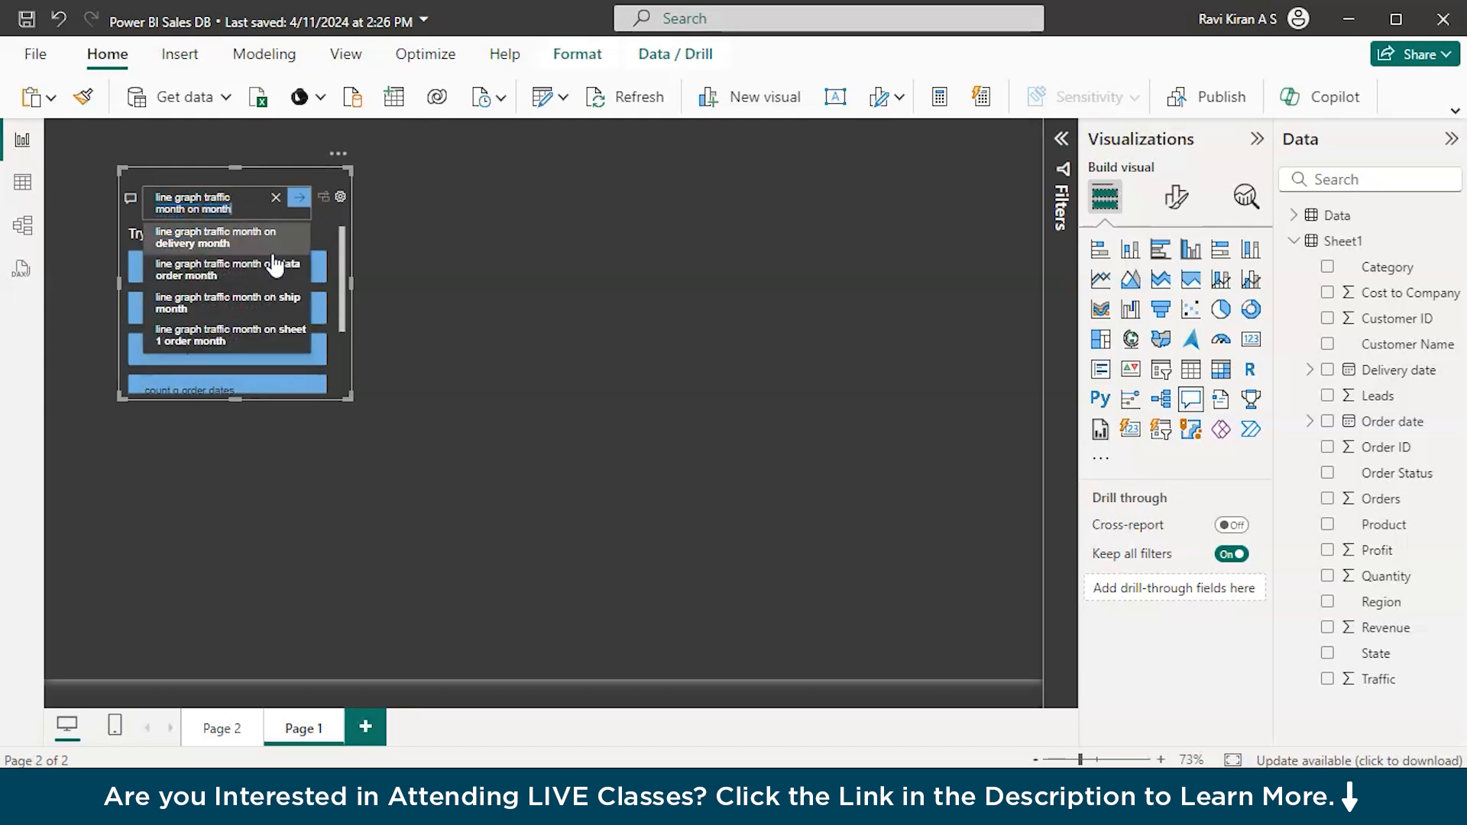
pyautogui.press('Return')
# Step: Widen the Q&A traffic visual to about half the page width and move it into the page's upper-left corner
pyautogui.click(240, 321)
pyautogui.moveTo(351, 393); pyautogui.dragTo(617, 434)
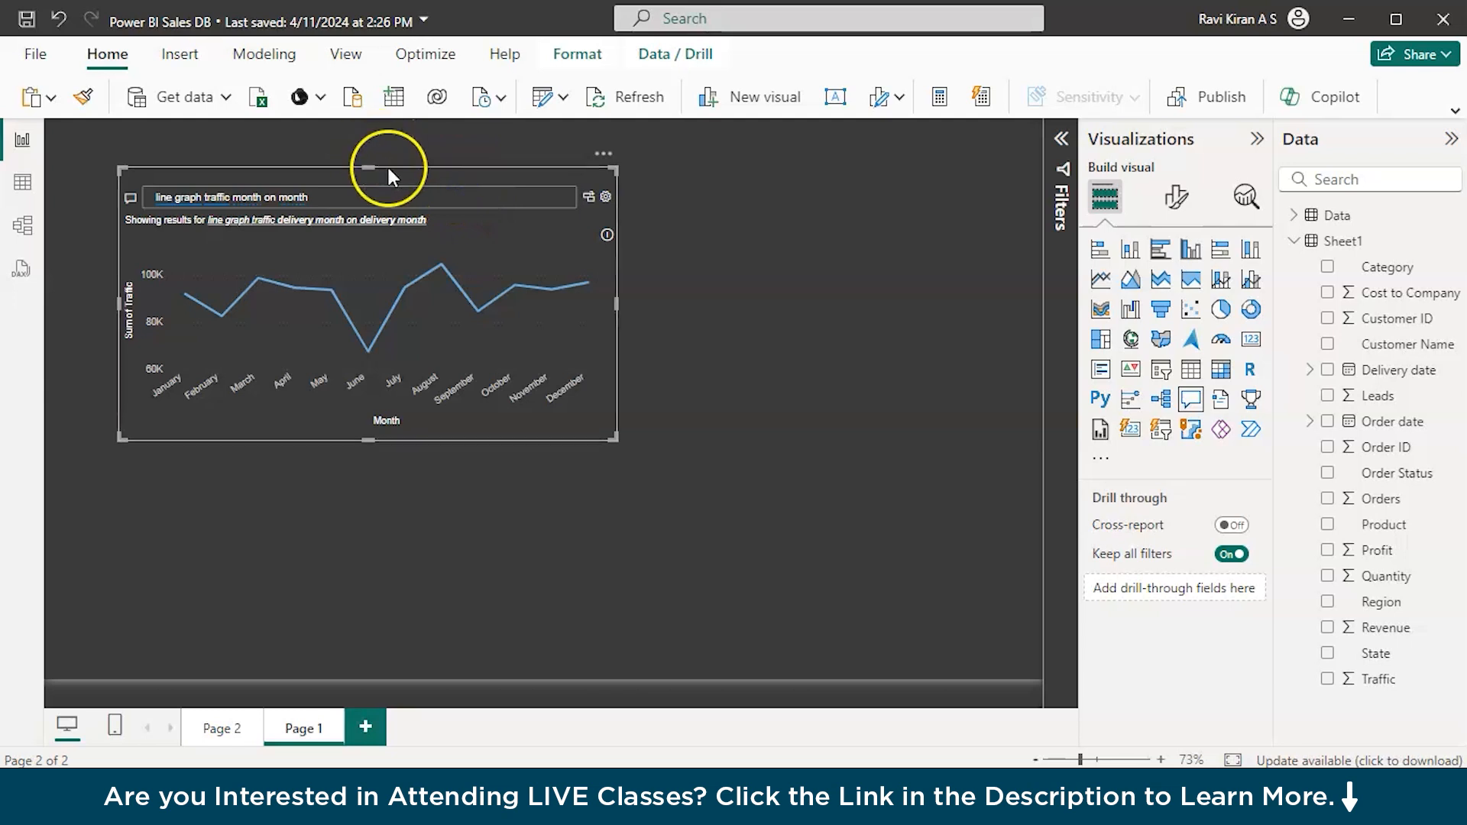
pyautogui.moveTo(392, 172); pyautogui.dragTo(319, 122)
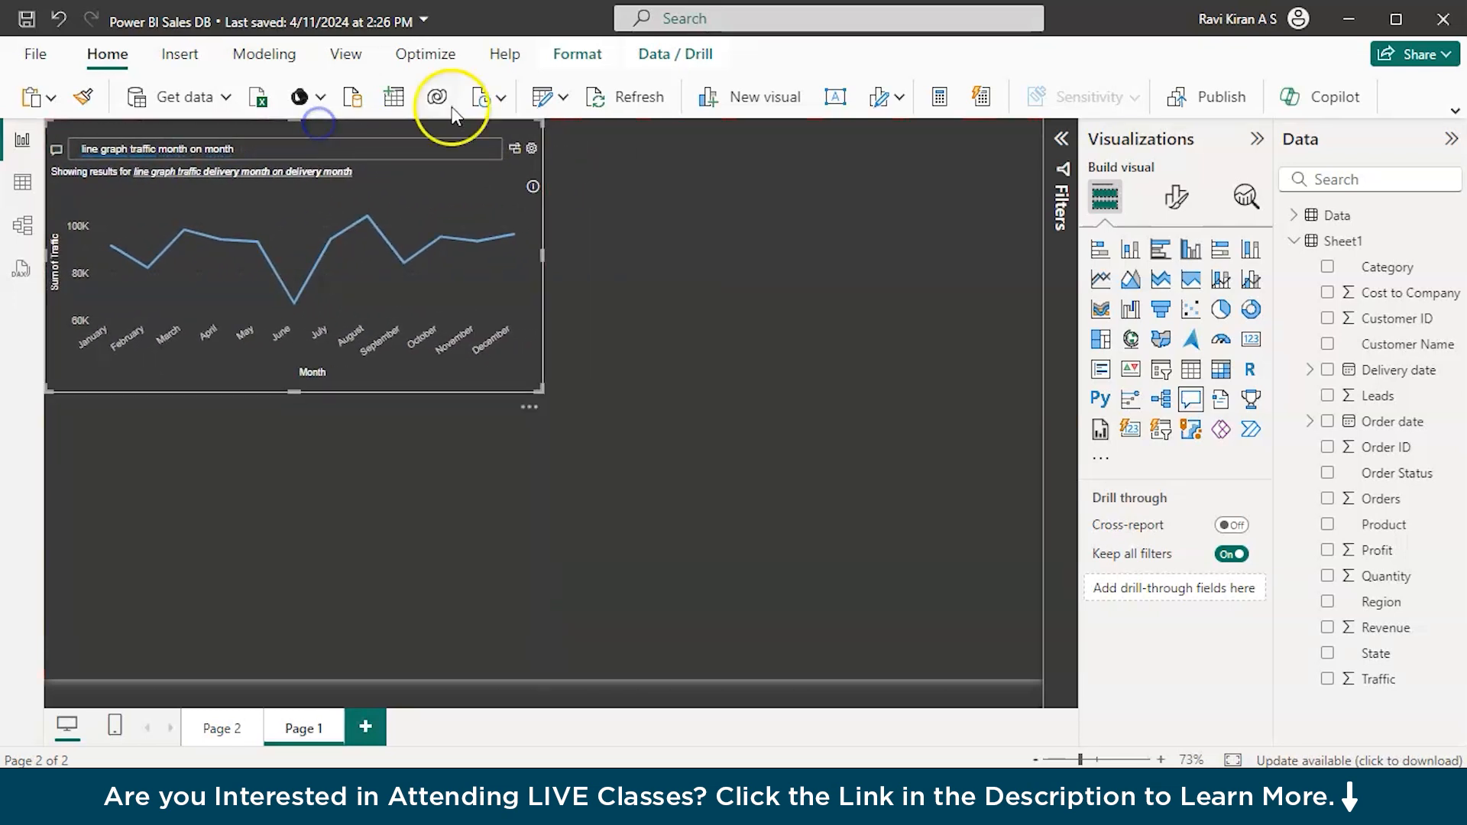
# Step: Add a second Q&A visual beside the monthly traffic chart and ask it for "category sales pie"
pyautogui.doubleClick(659, 198)
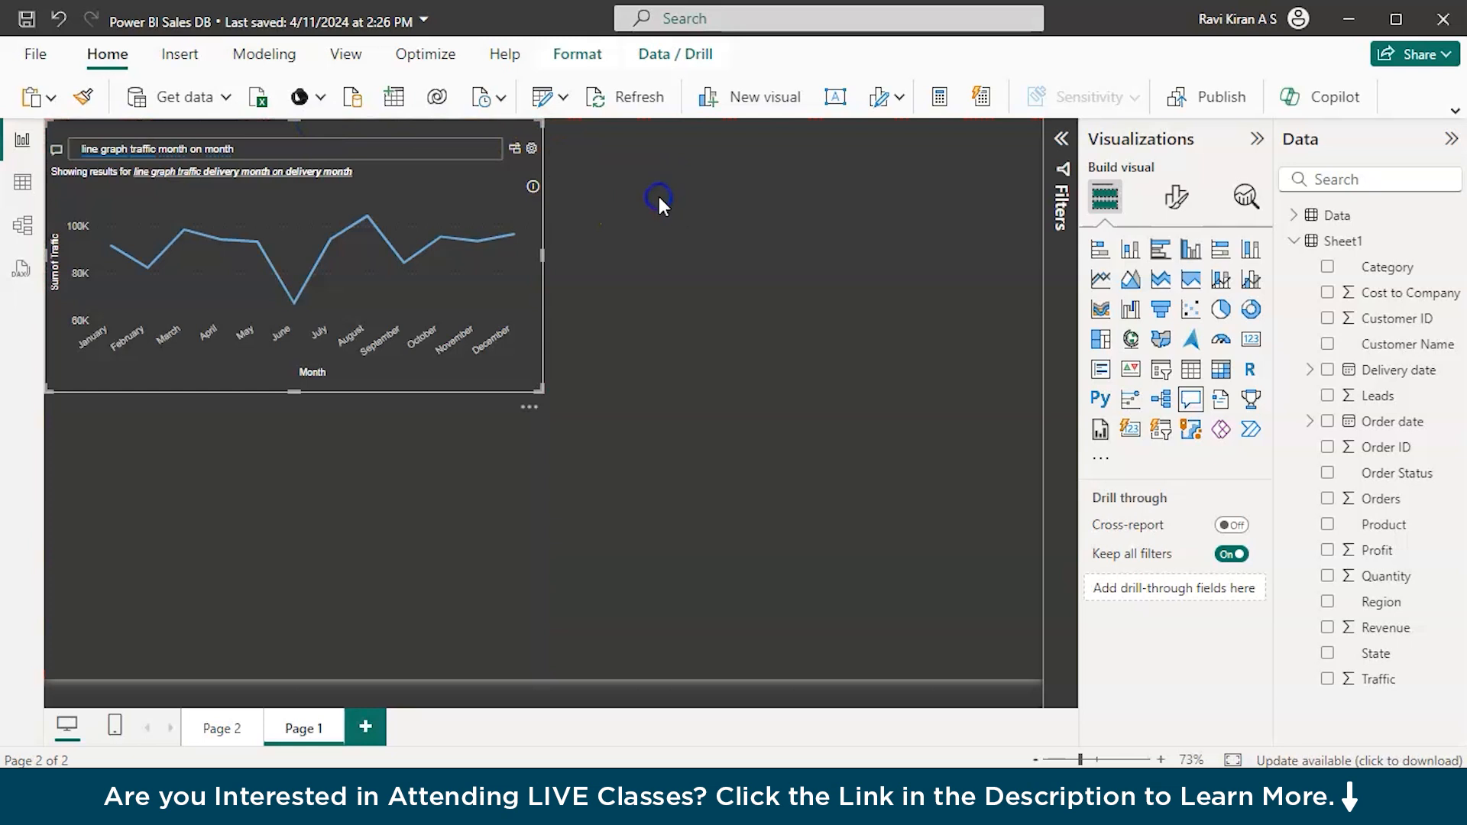
pyautogui.click(670, 156)
pyautogui.click(671, 153)
pyautogui.write('cat')
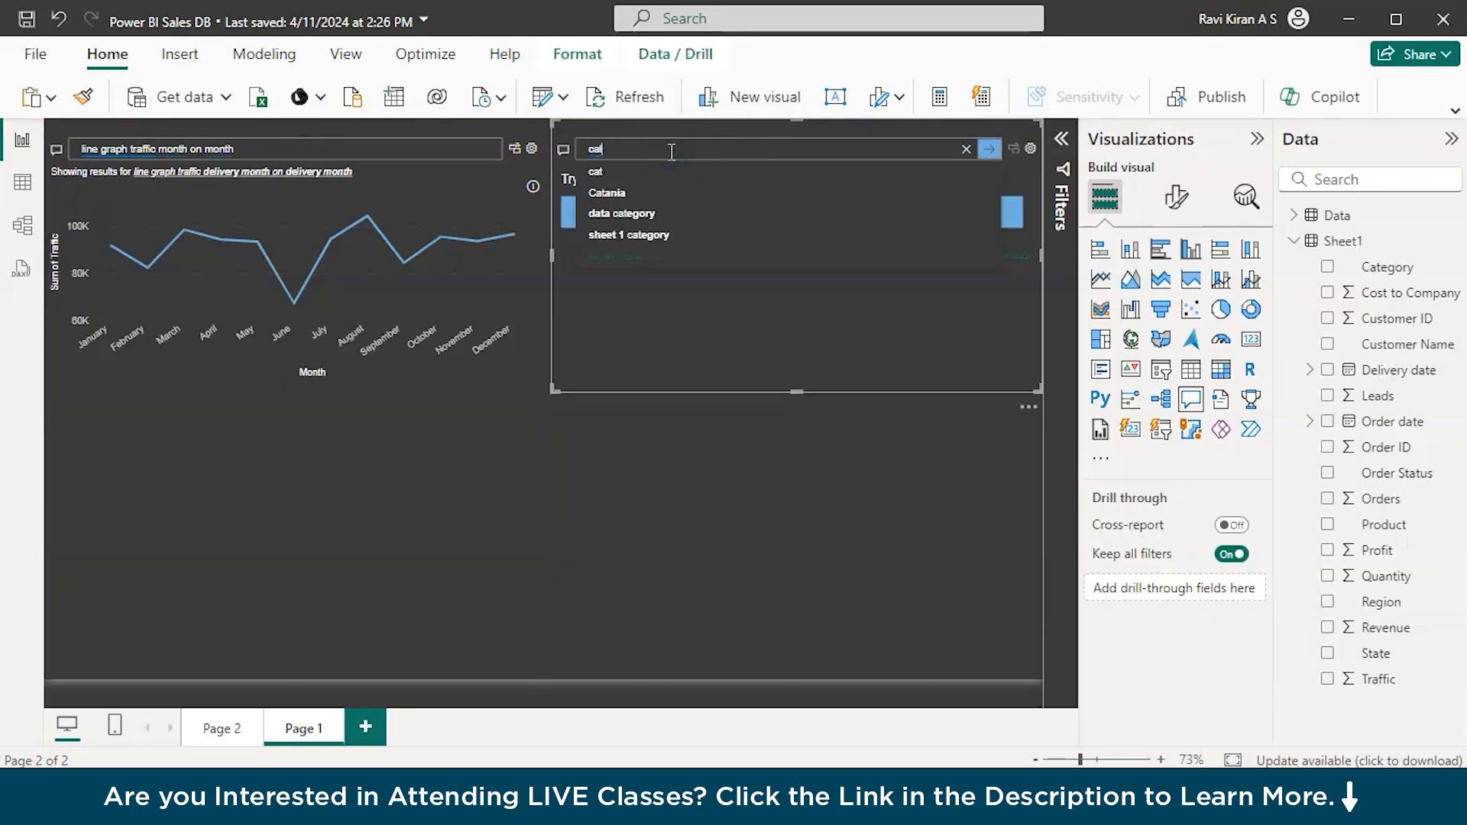
pyautogui.write('egory')
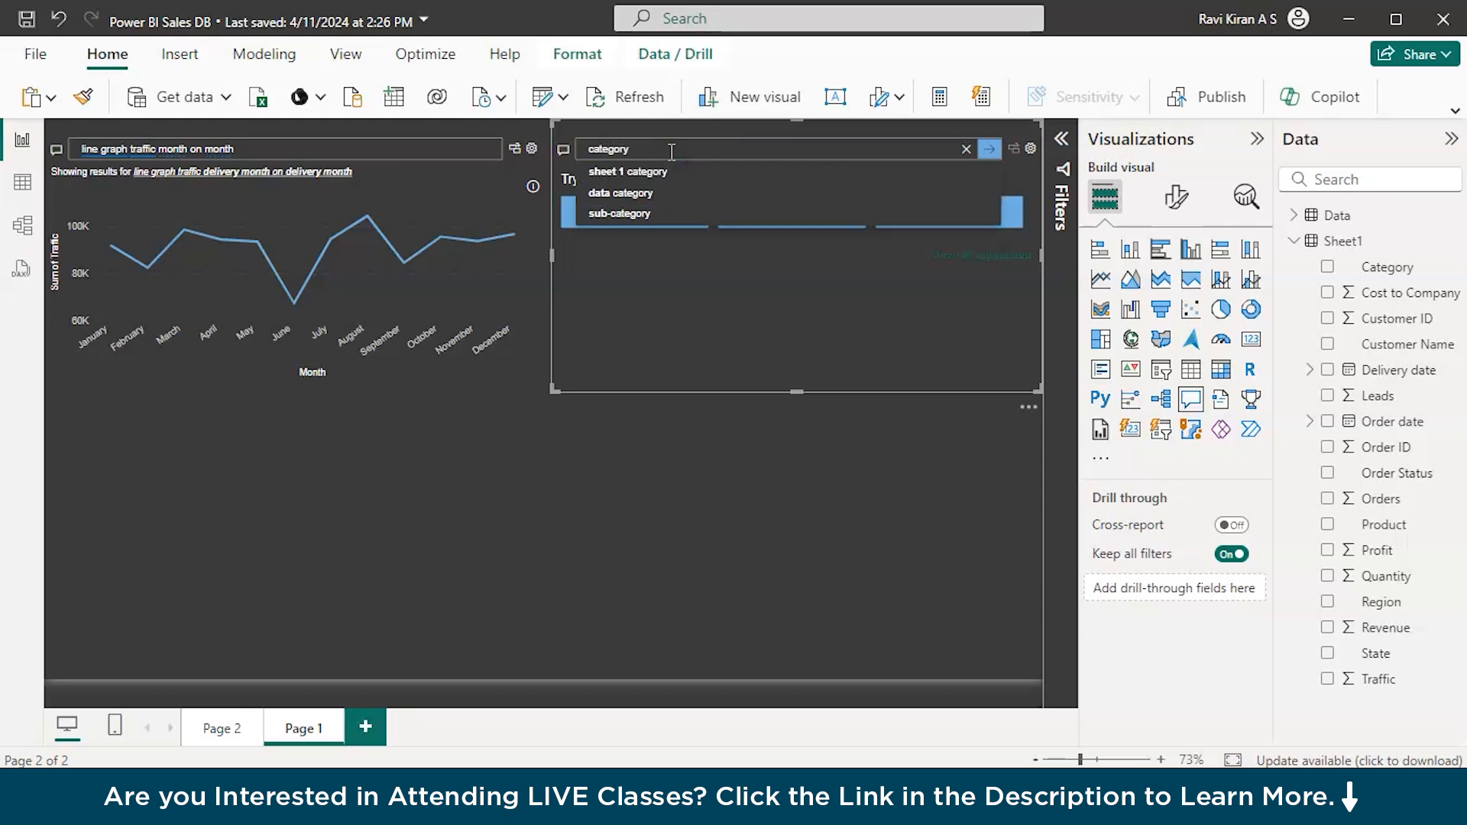
pyautogui.write(' sa')
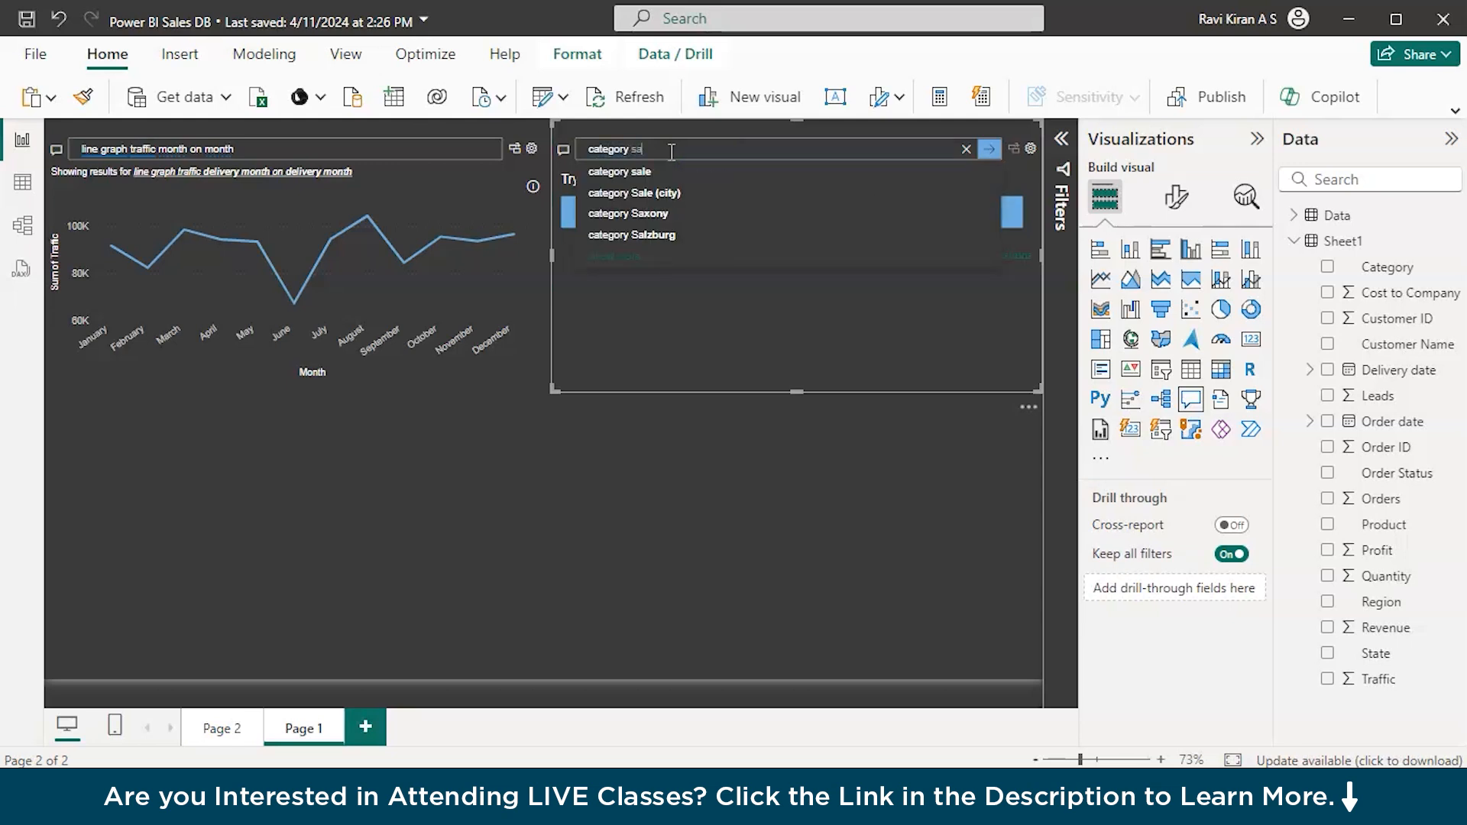
pyautogui.write('es')
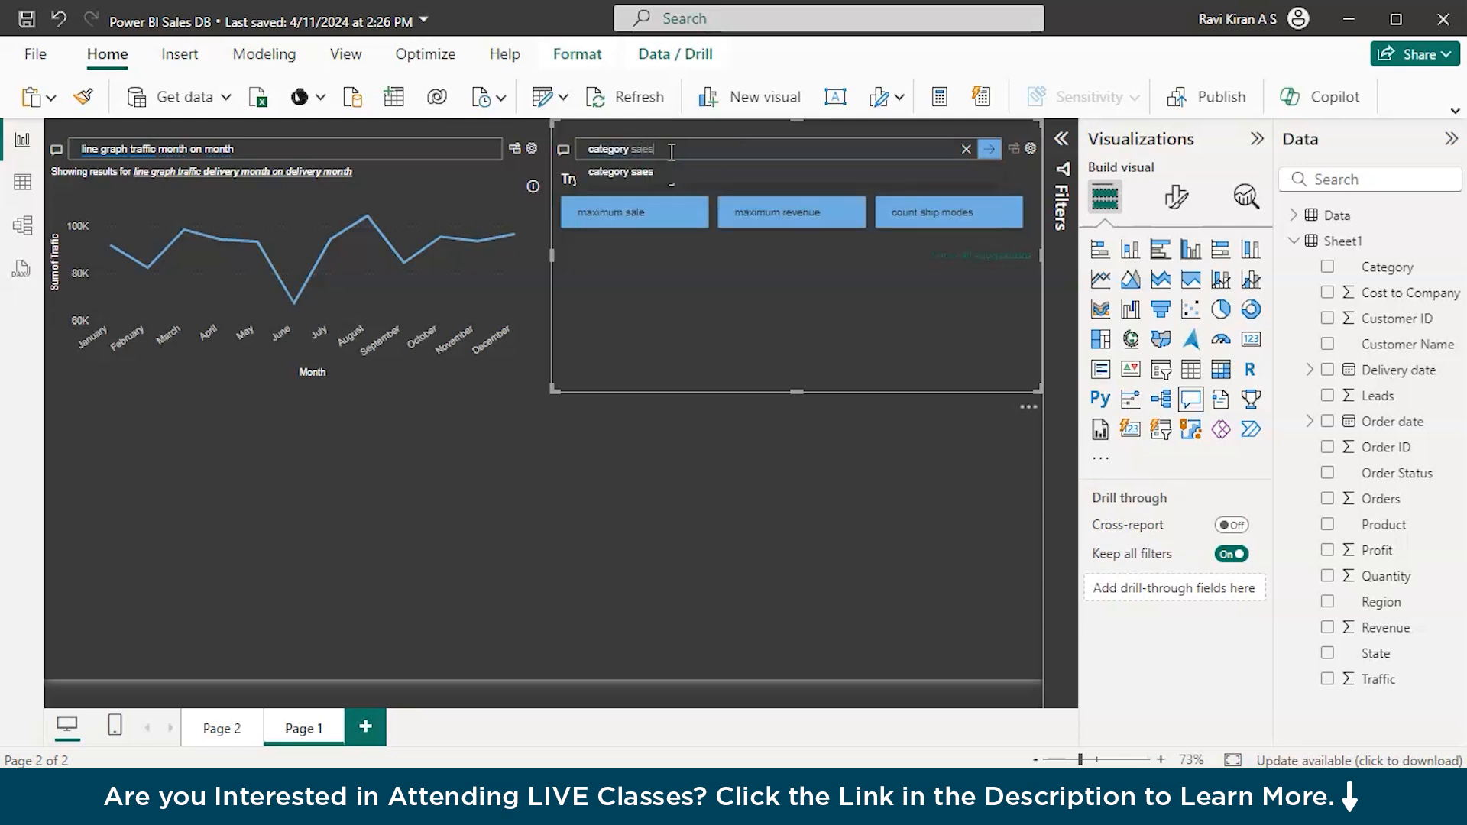
pyautogui.press('BackSpace')
pyautogui.press('BackSpace')
pyautogui.write('le ')
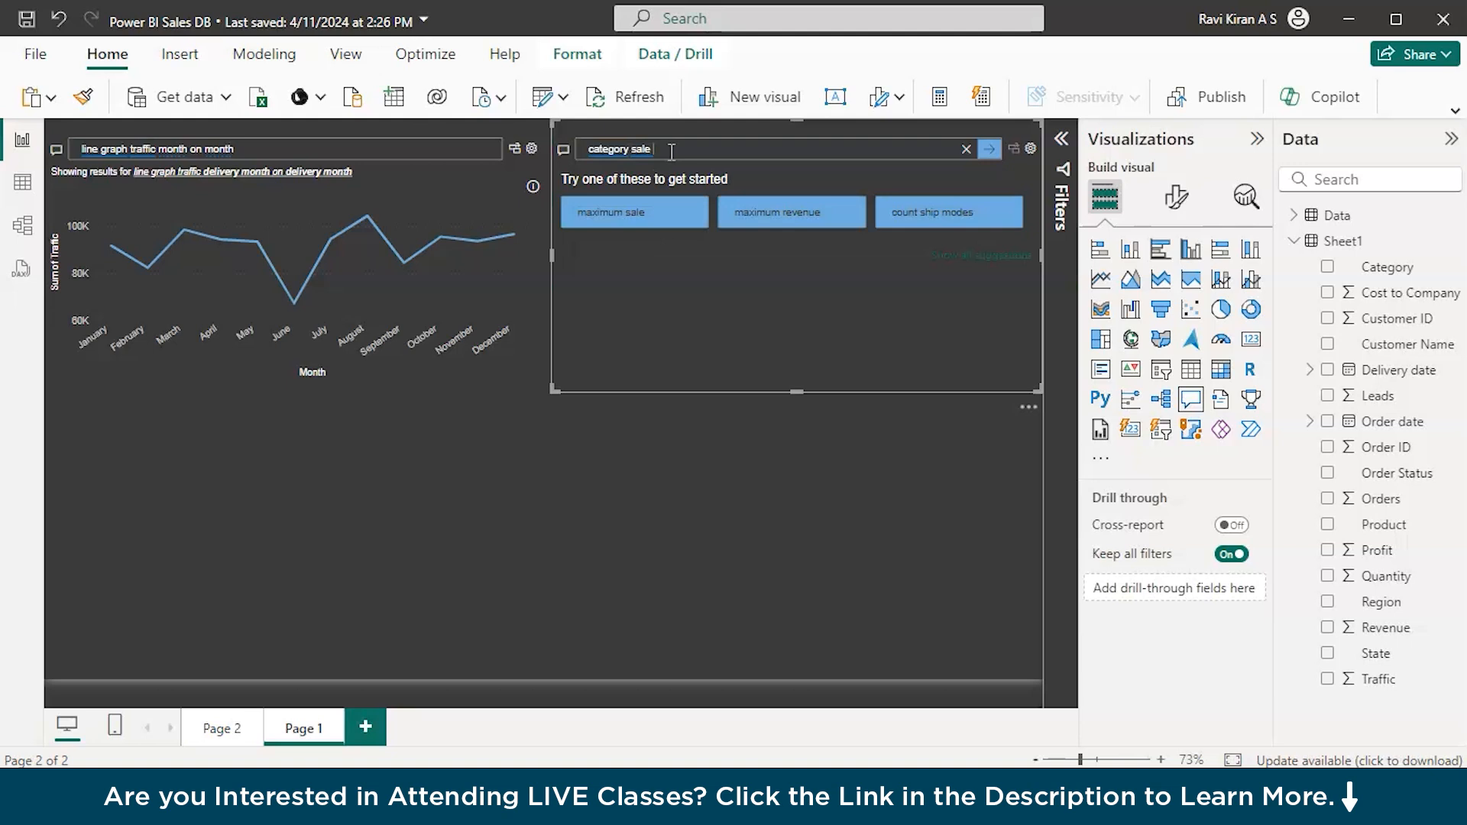
pyautogui.write('s pi')
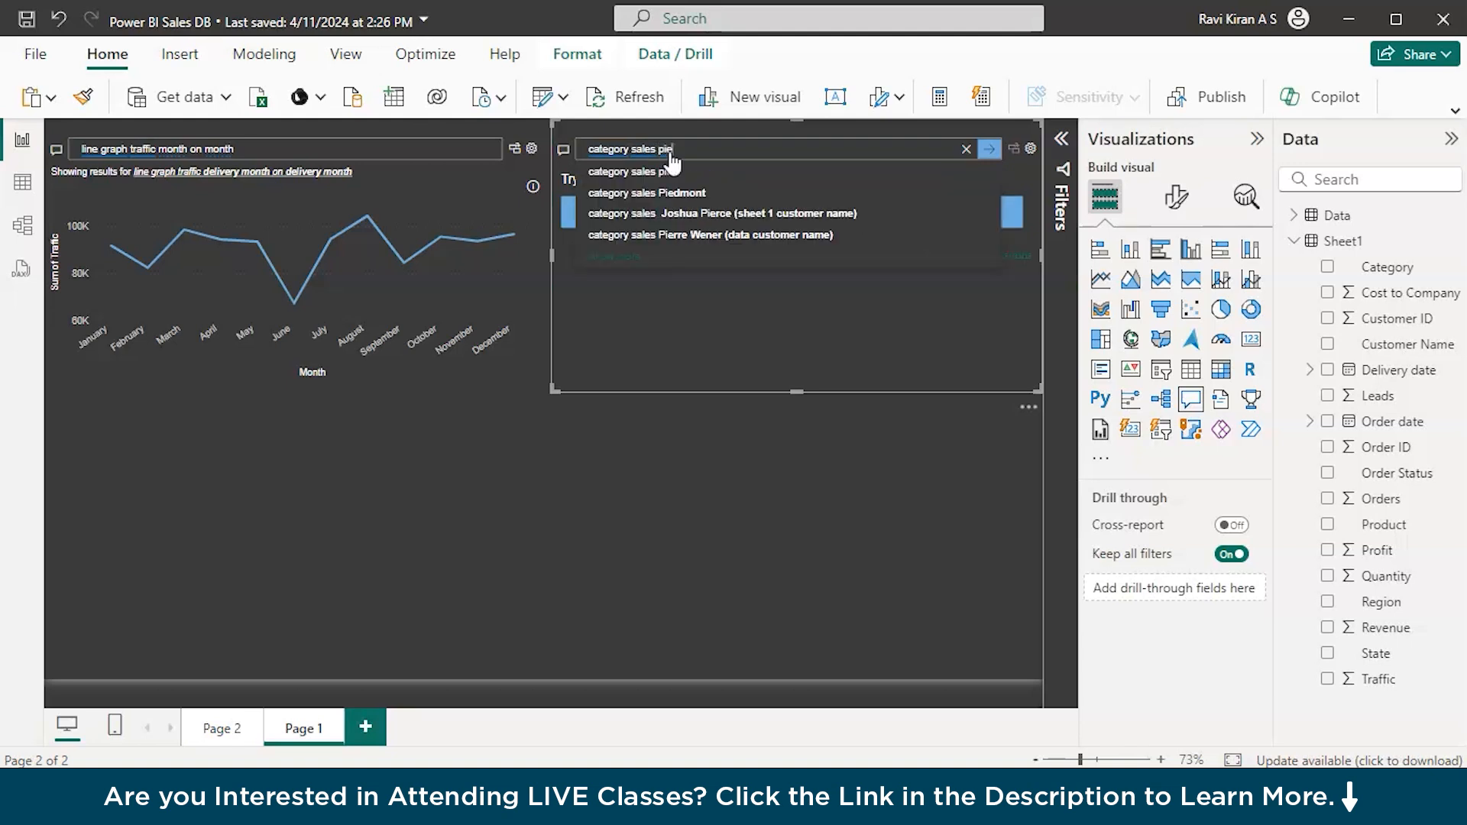
pyautogui.press('Return')
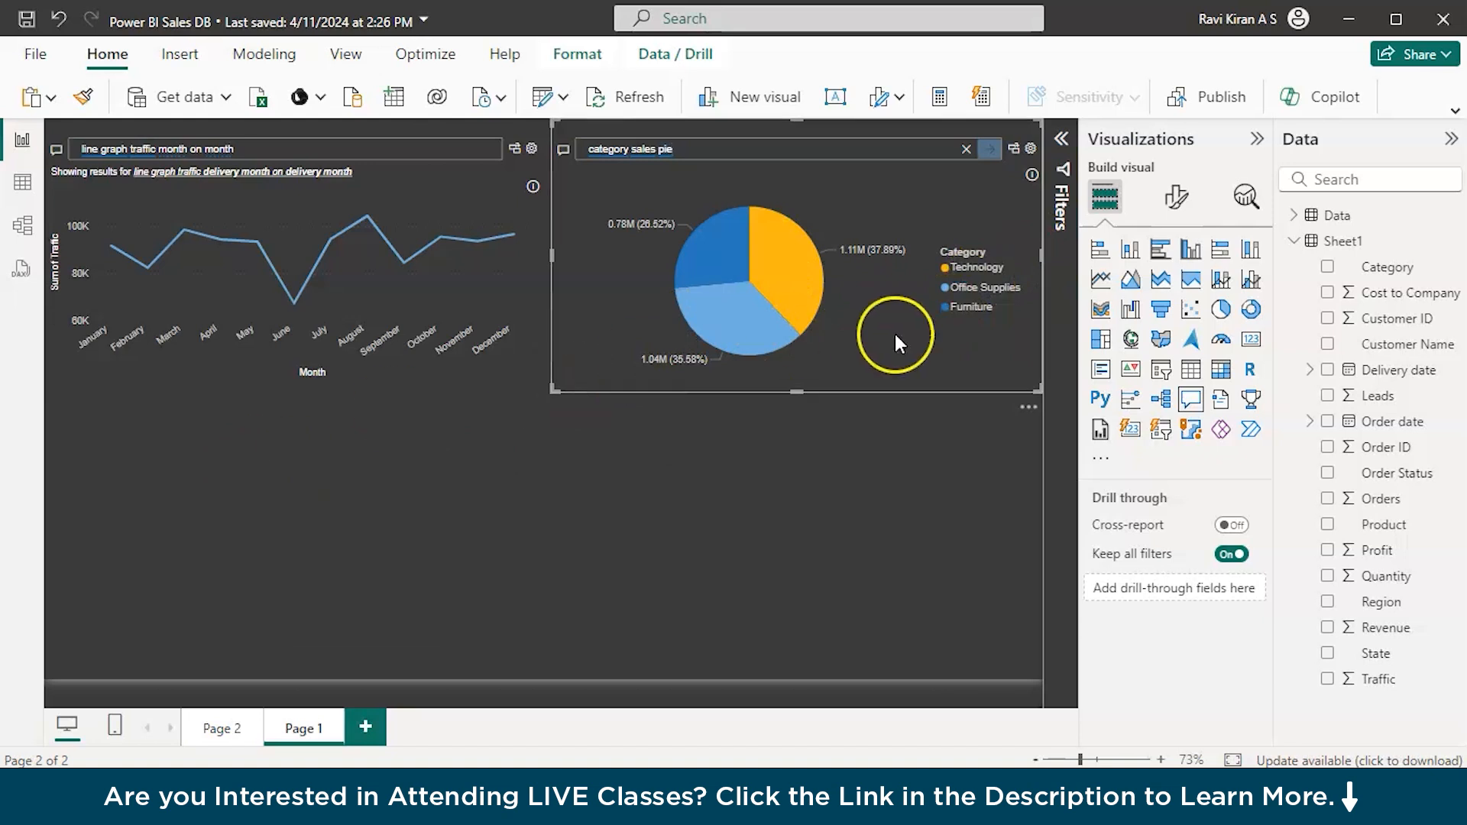
# Step: Try a Q&A visual below the traffic chart with the question "regionwise sales bar"
pyautogui.click(116, 451)
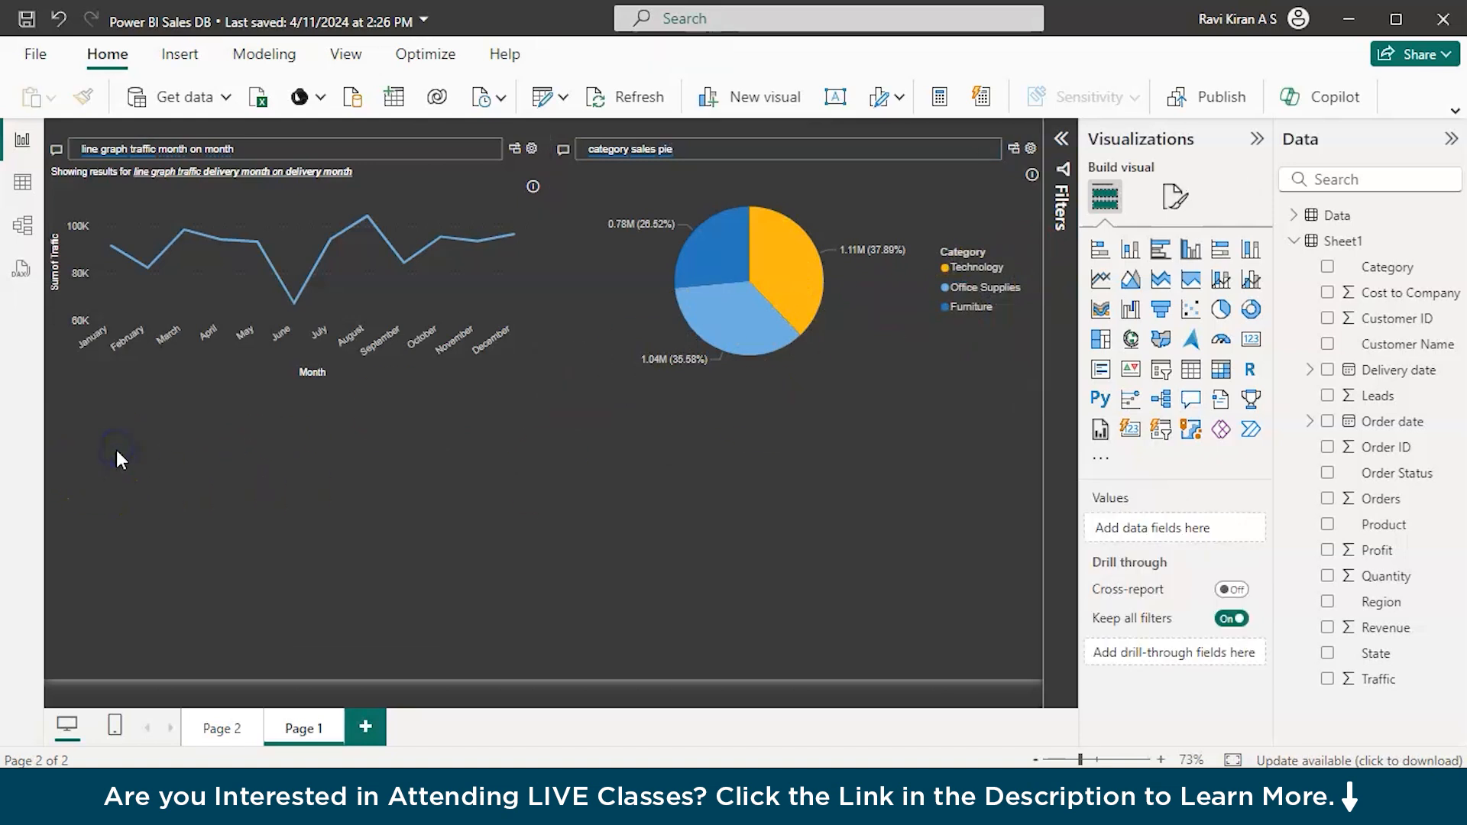
pyautogui.doubleClick(116, 451)
pyautogui.click(124, 428)
pyautogui.write('reg')
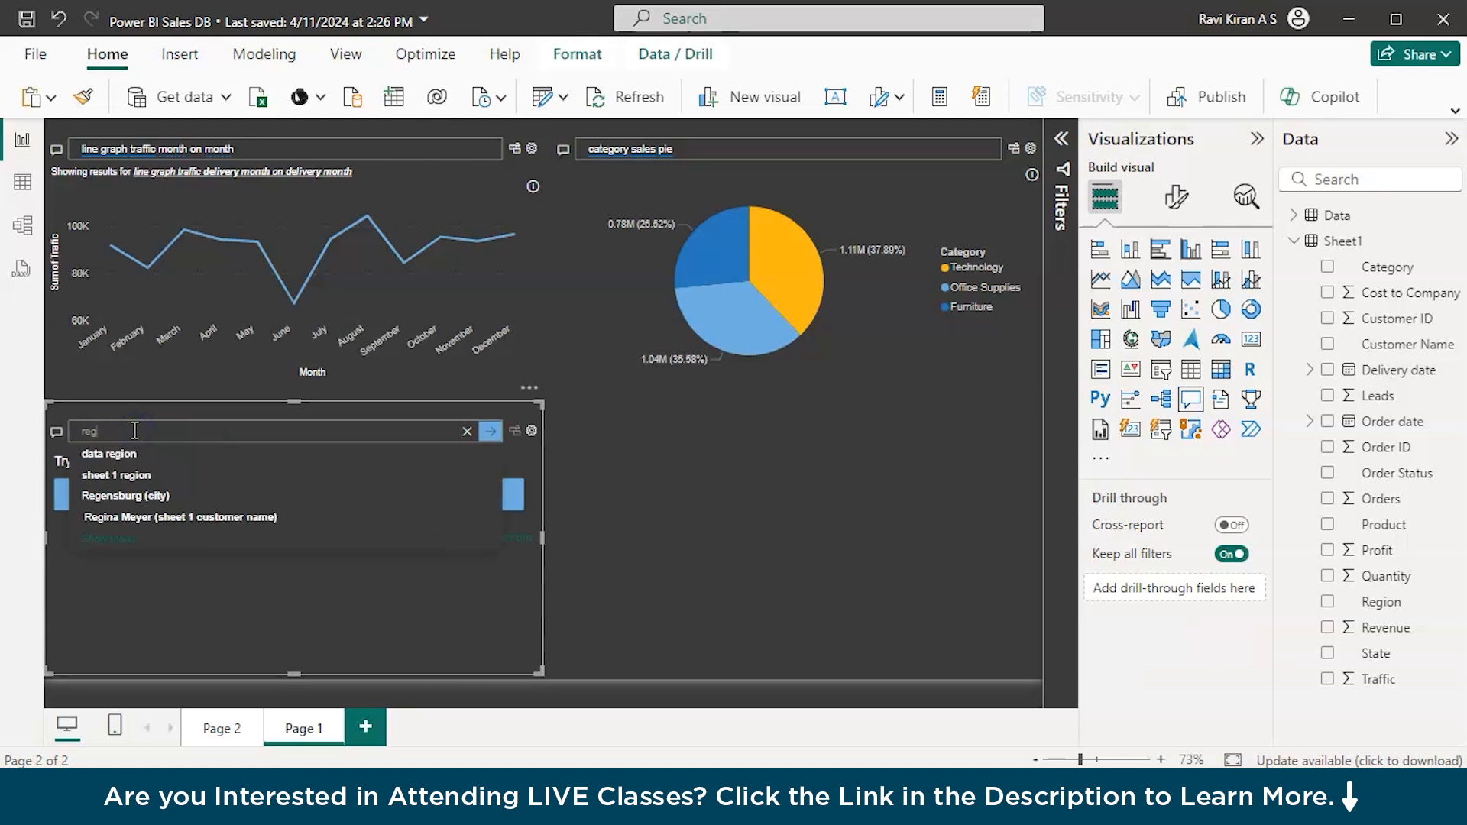
pyautogui.write('ionwise')
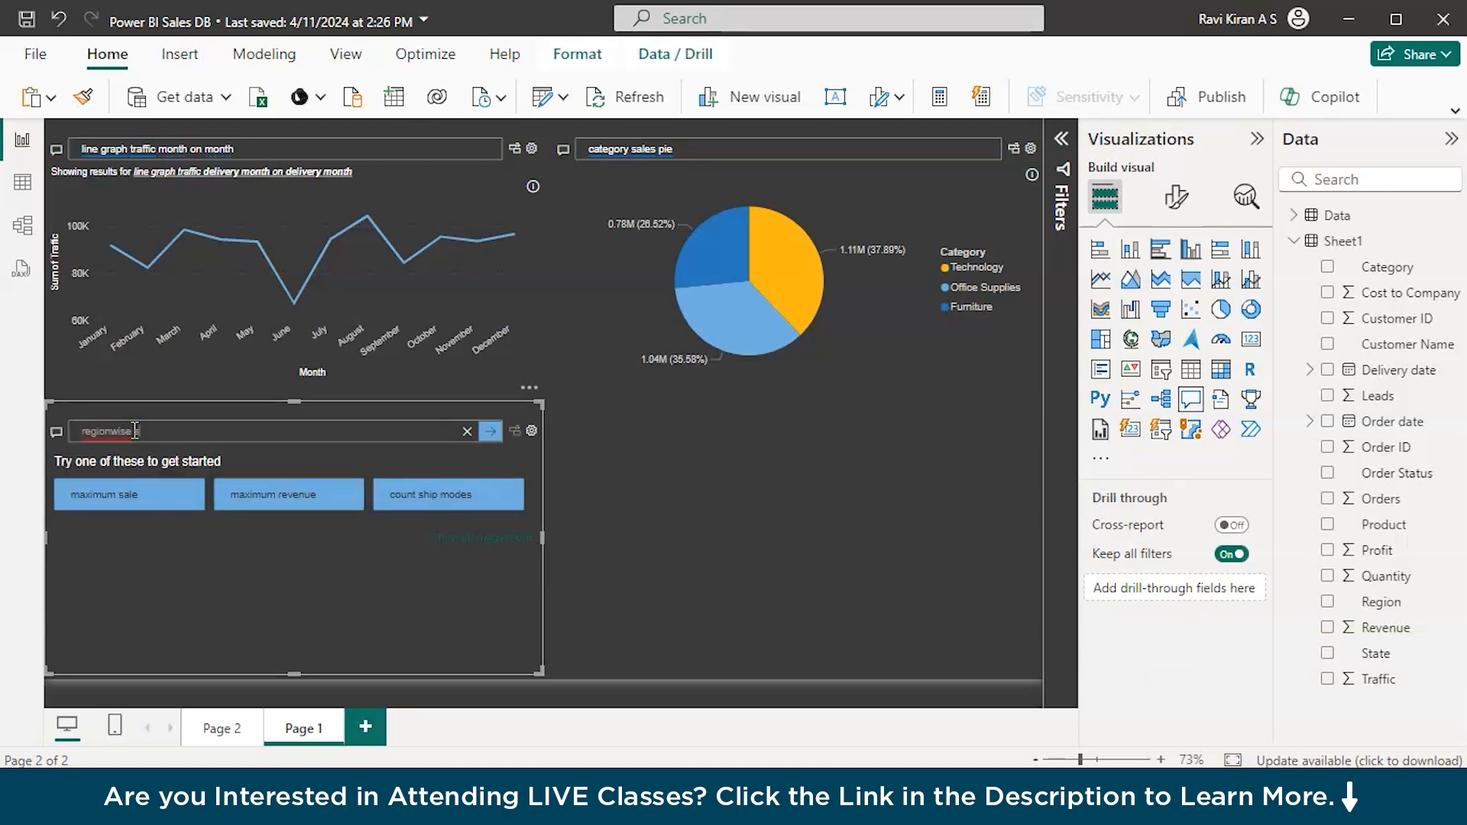
pyautogui.write(' sales bar')
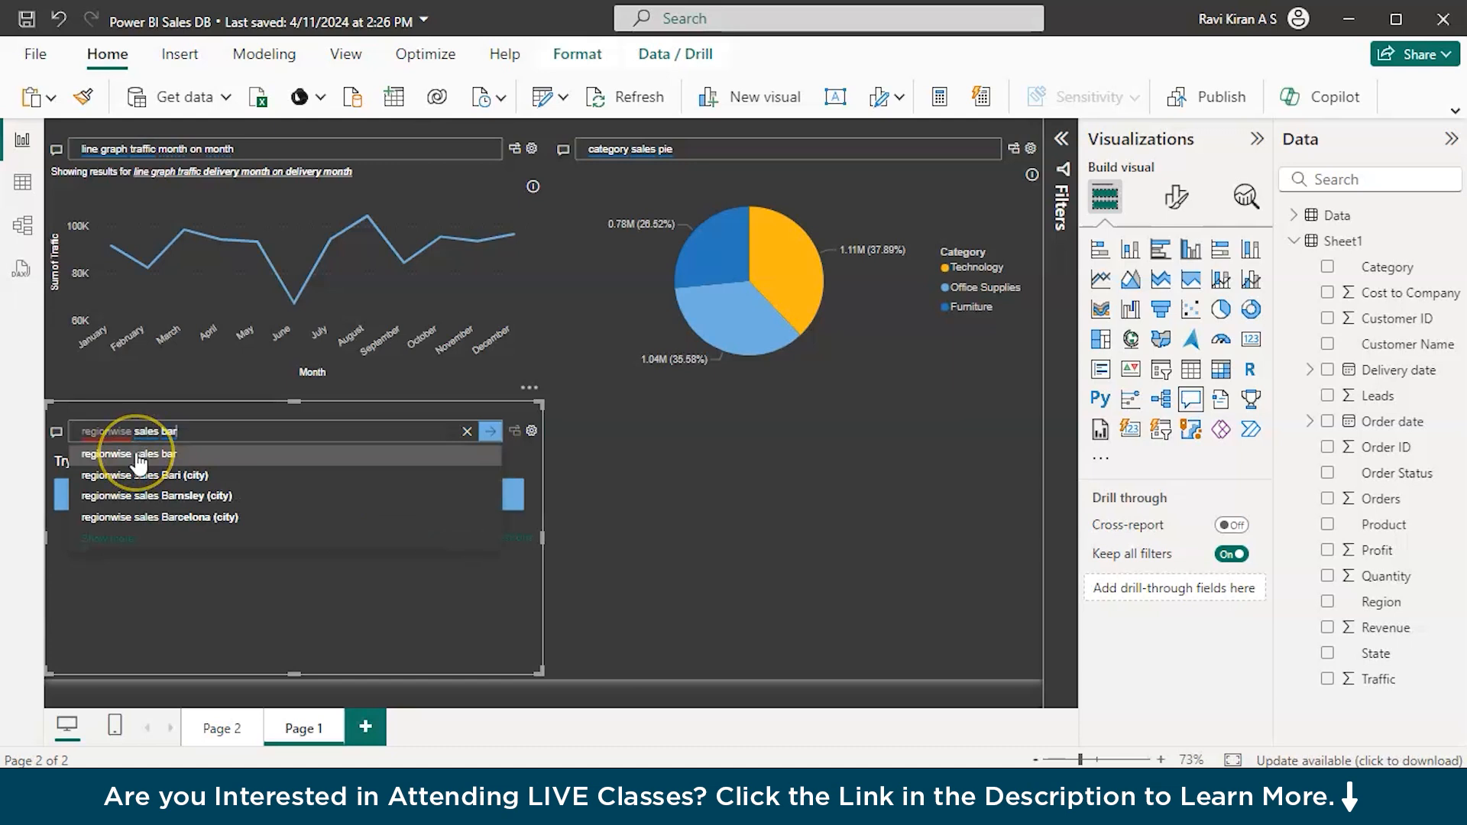
pyautogui.click(179, 454)
pyautogui.moveTo(314, 553)
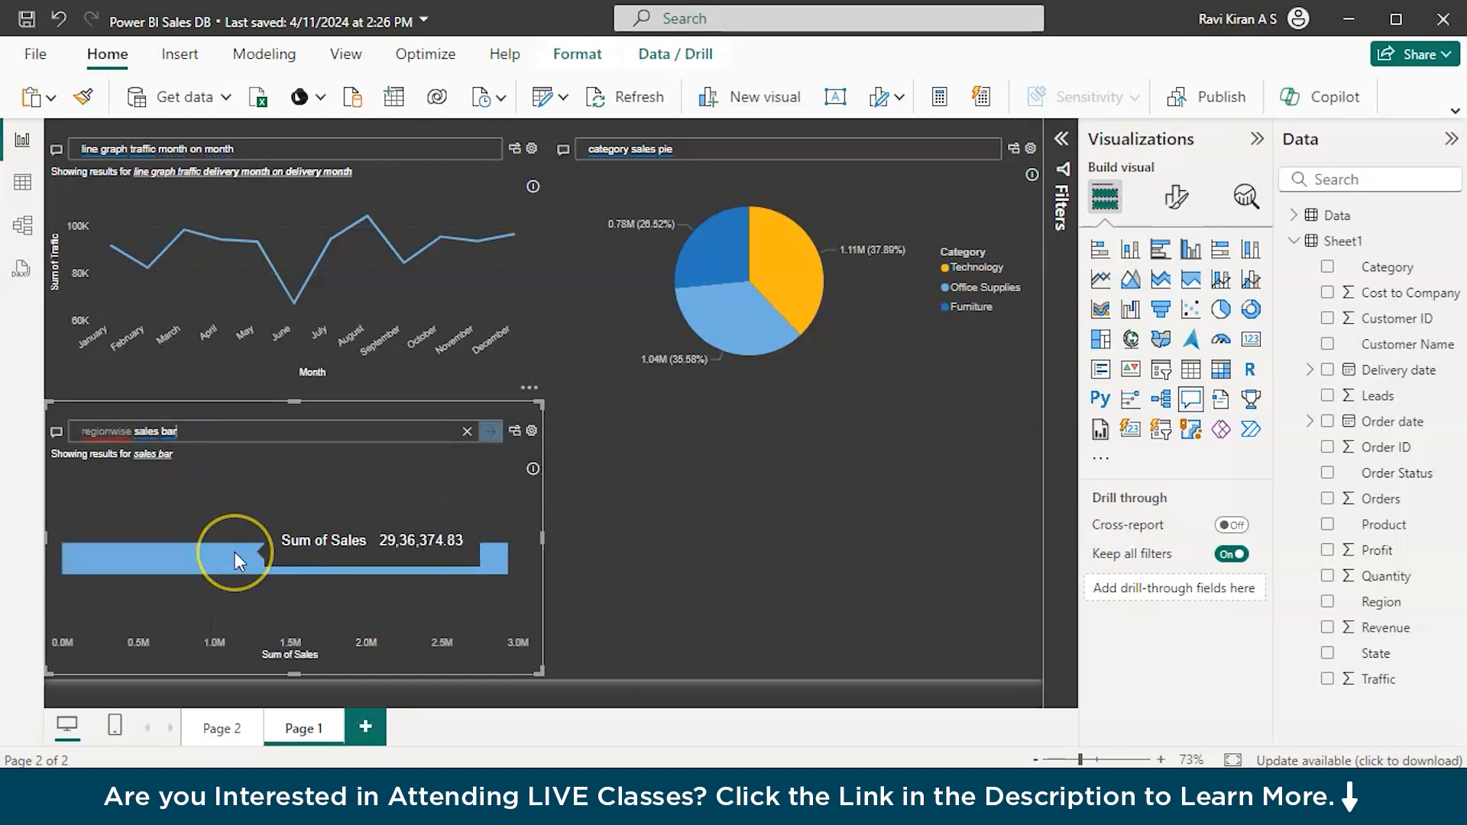
# Step: Reword the regional question as "region wise sales bar" and run it again
pyautogui.click(107, 433)
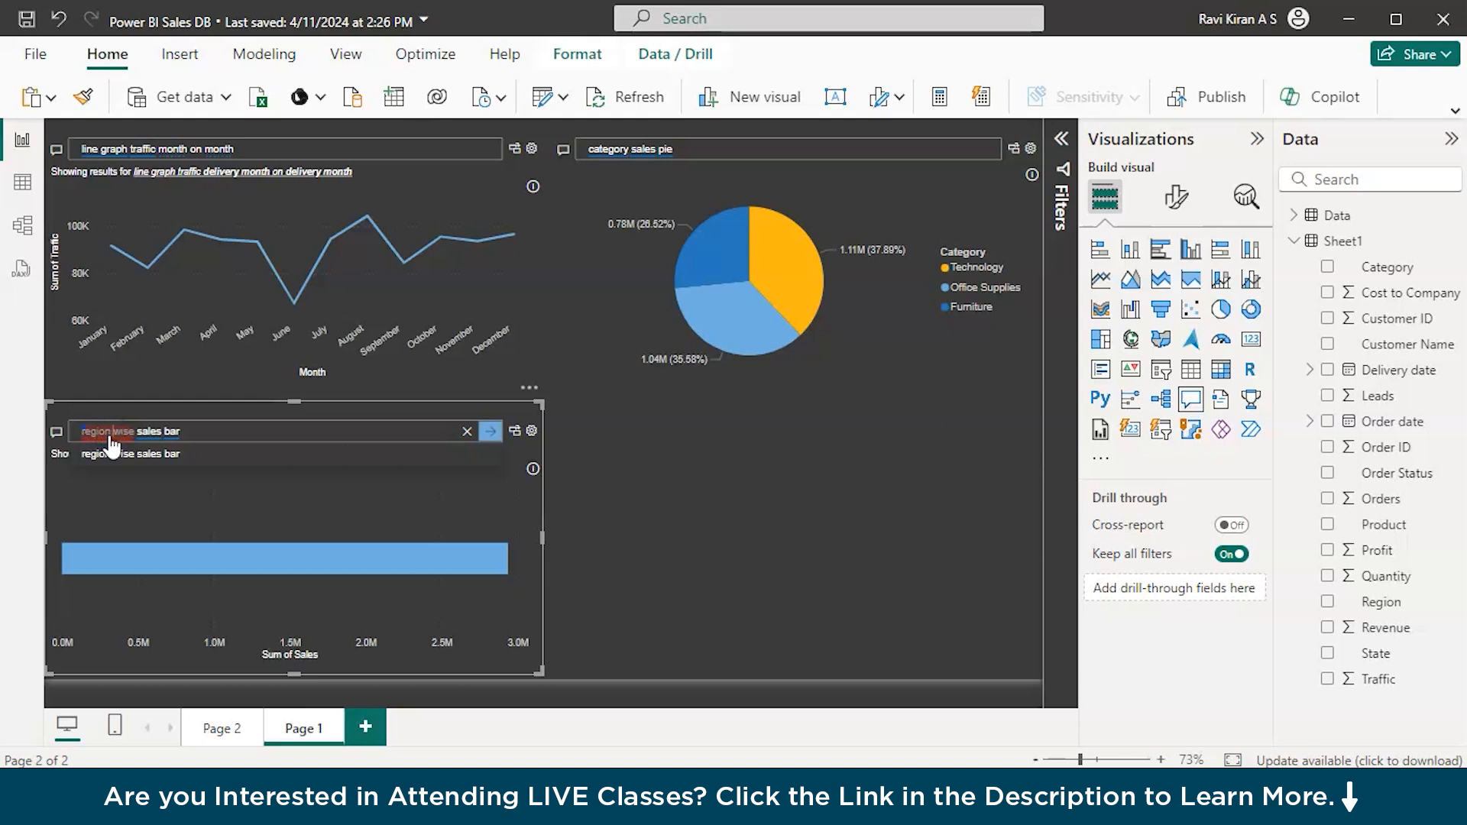
pyautogui.click(160, 455)
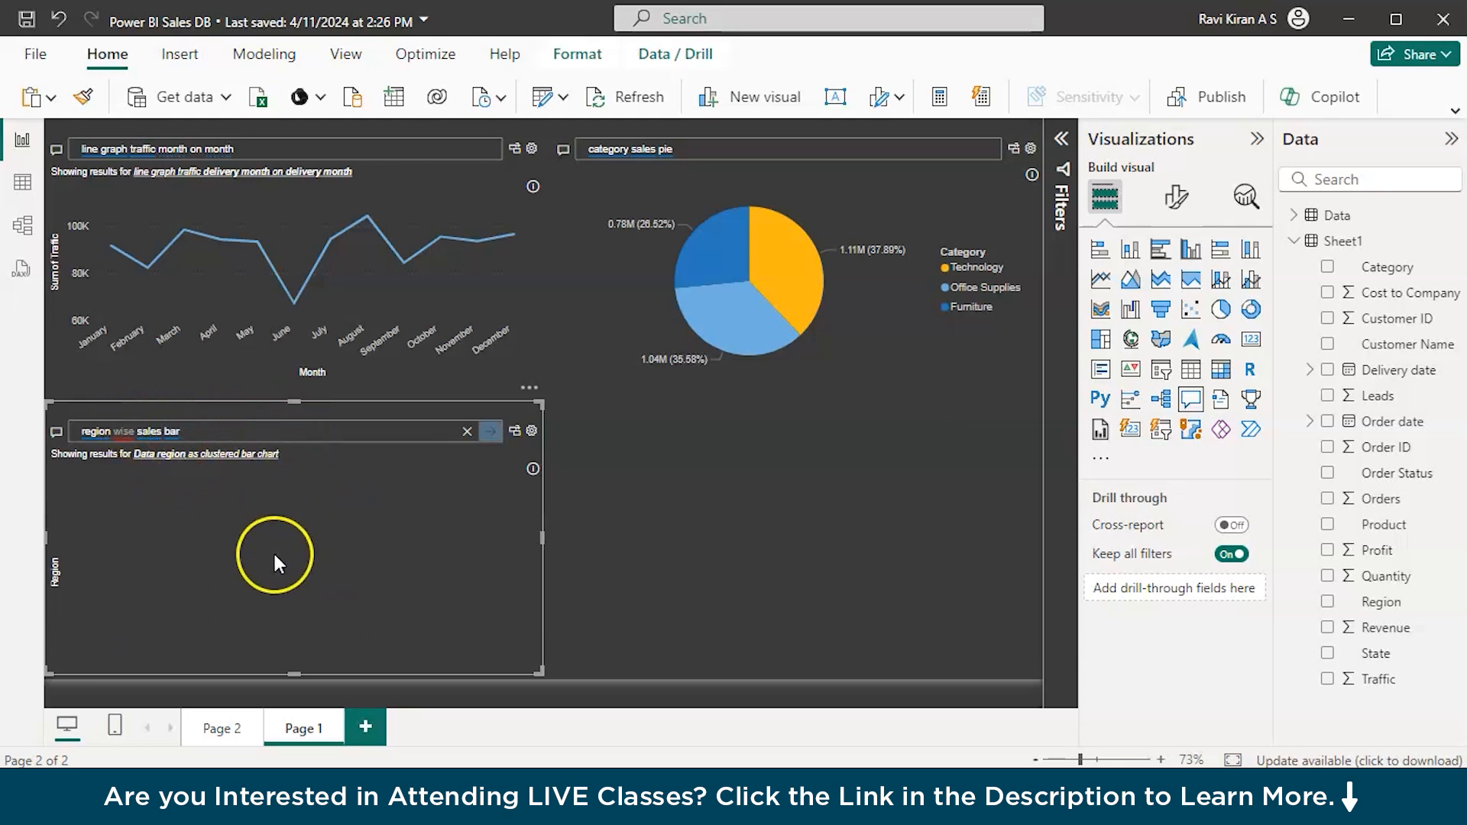
pyautogui.moveTo(176, 417); pyautogui.dragTo(261, 410)
pyautogui.click(256, 420)
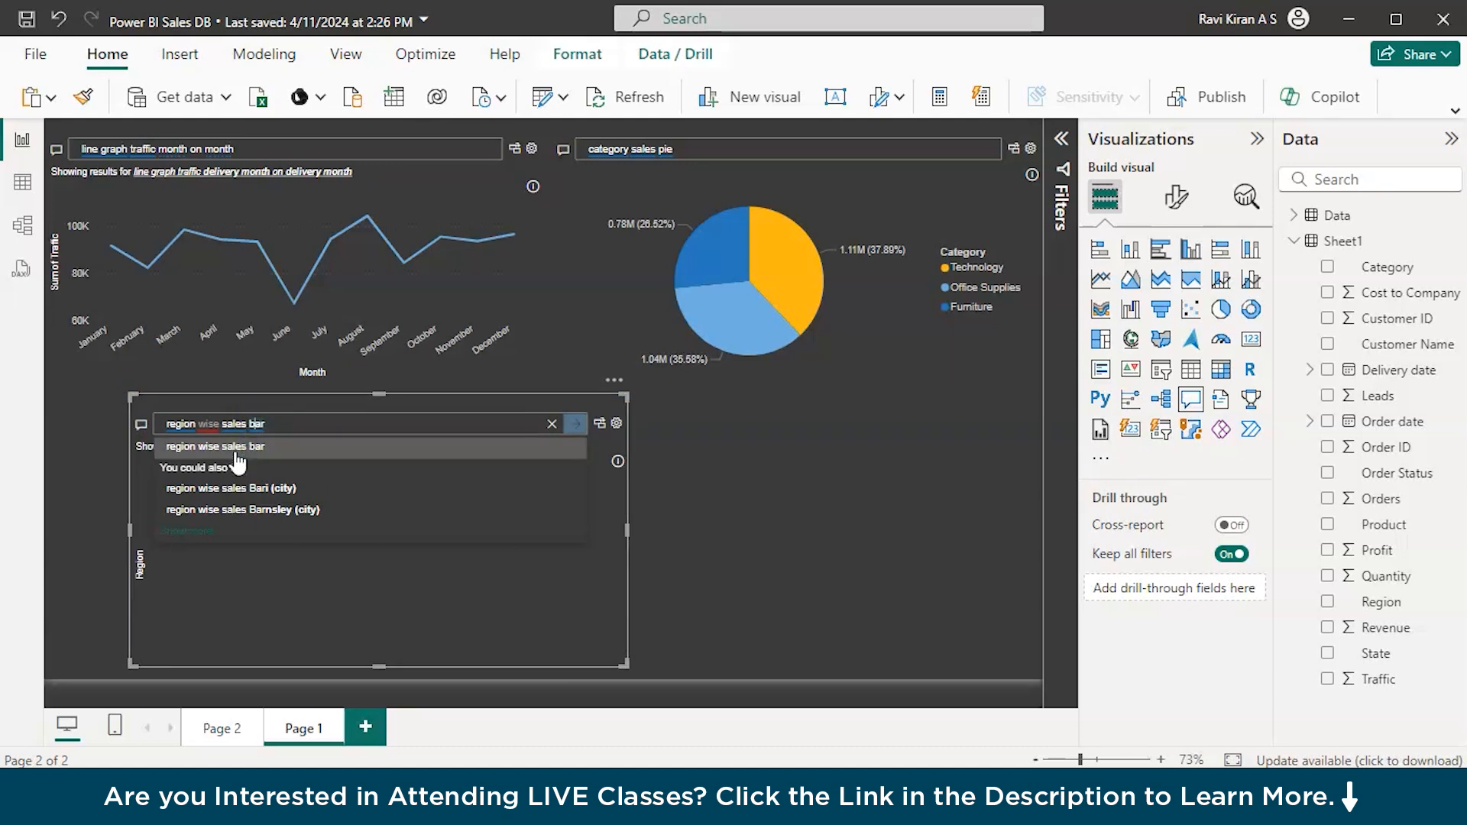
pyautogui.click(236, 455)
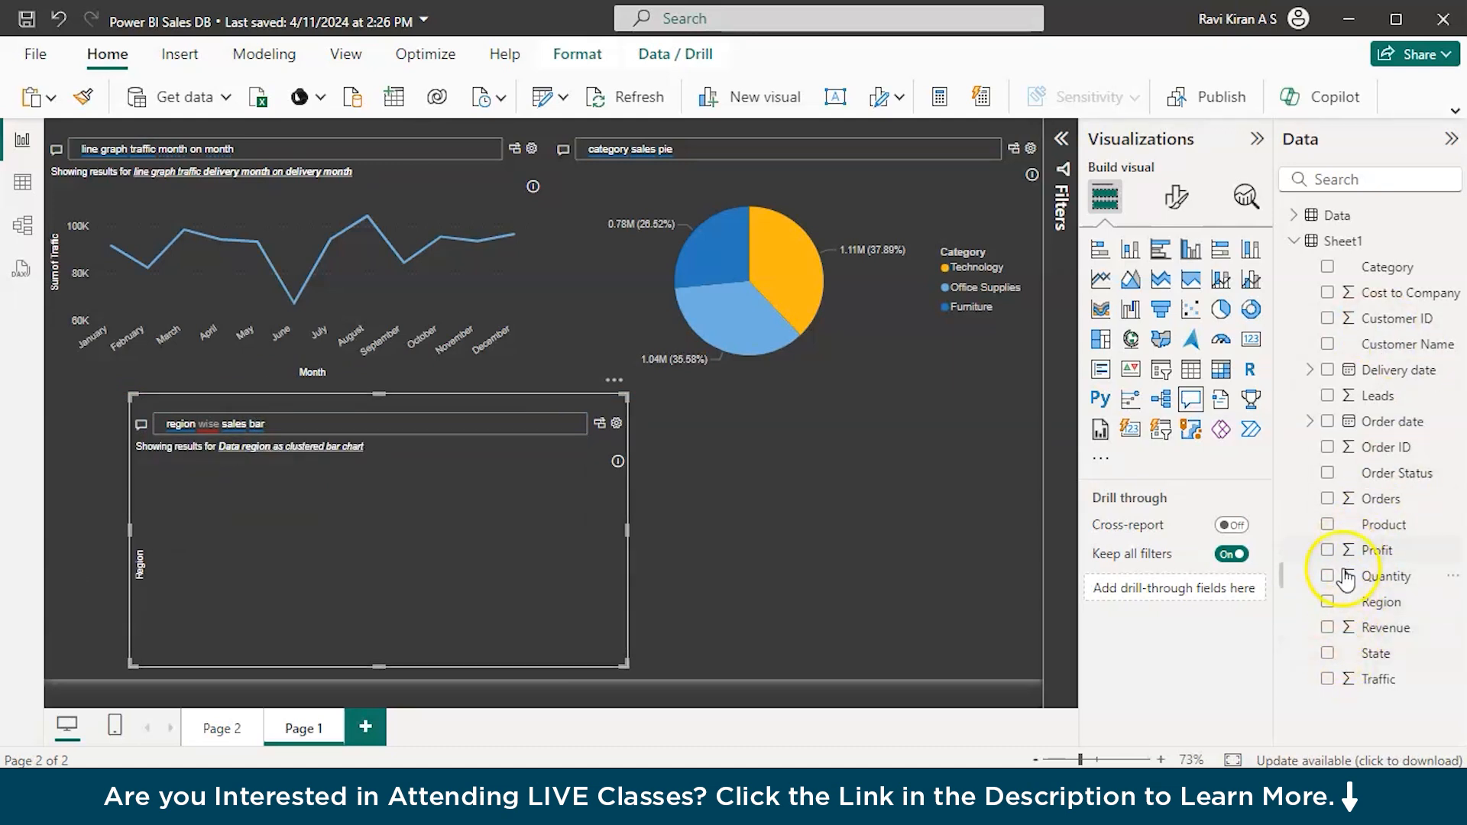
# Step: Check the Region field of Sheet1 and remove the regional sales Q&A visual from the page
pyautogui.doubleClick(1372, 601)
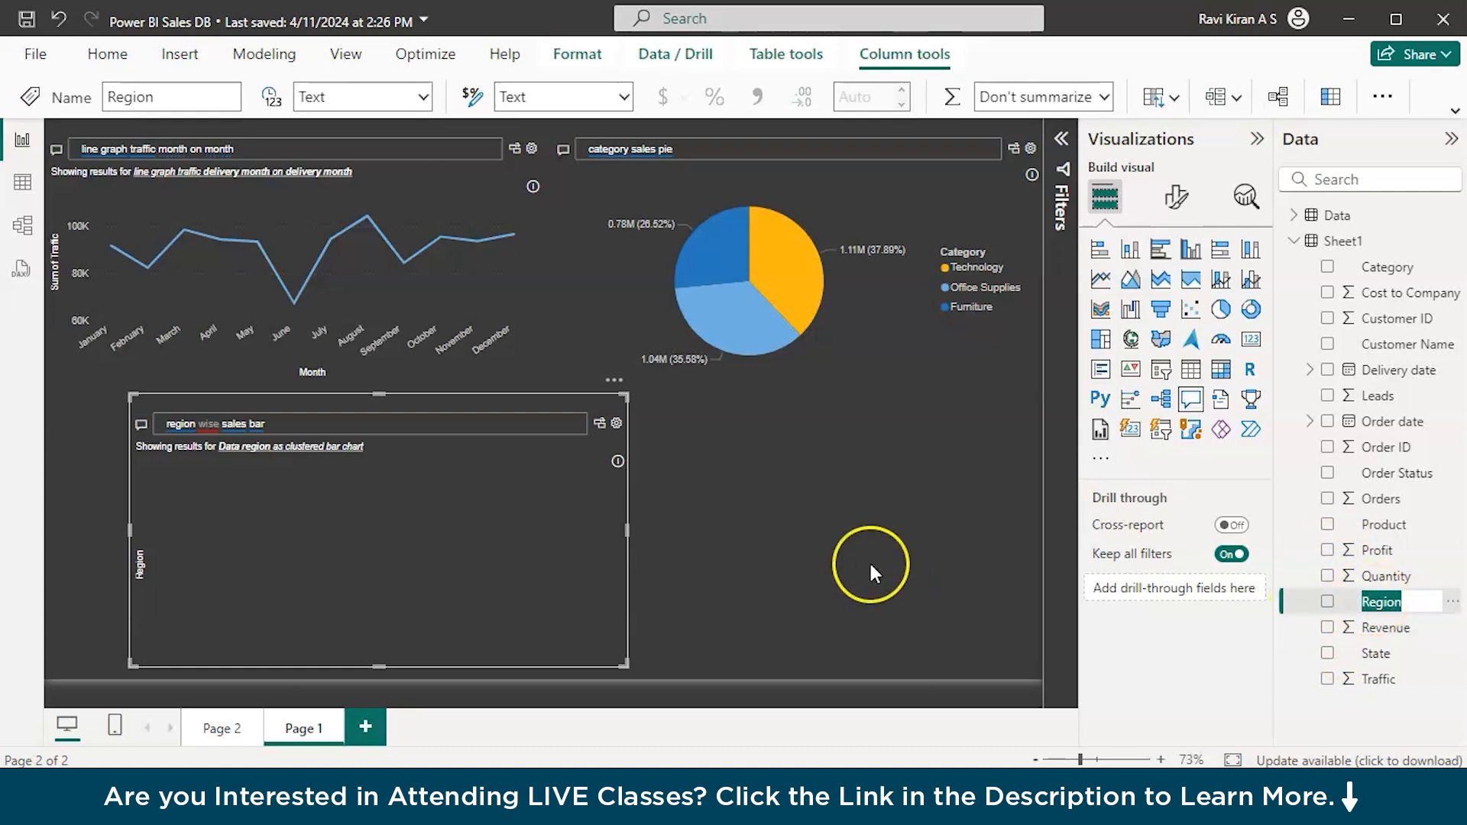
pyautogui.click(508, 545)
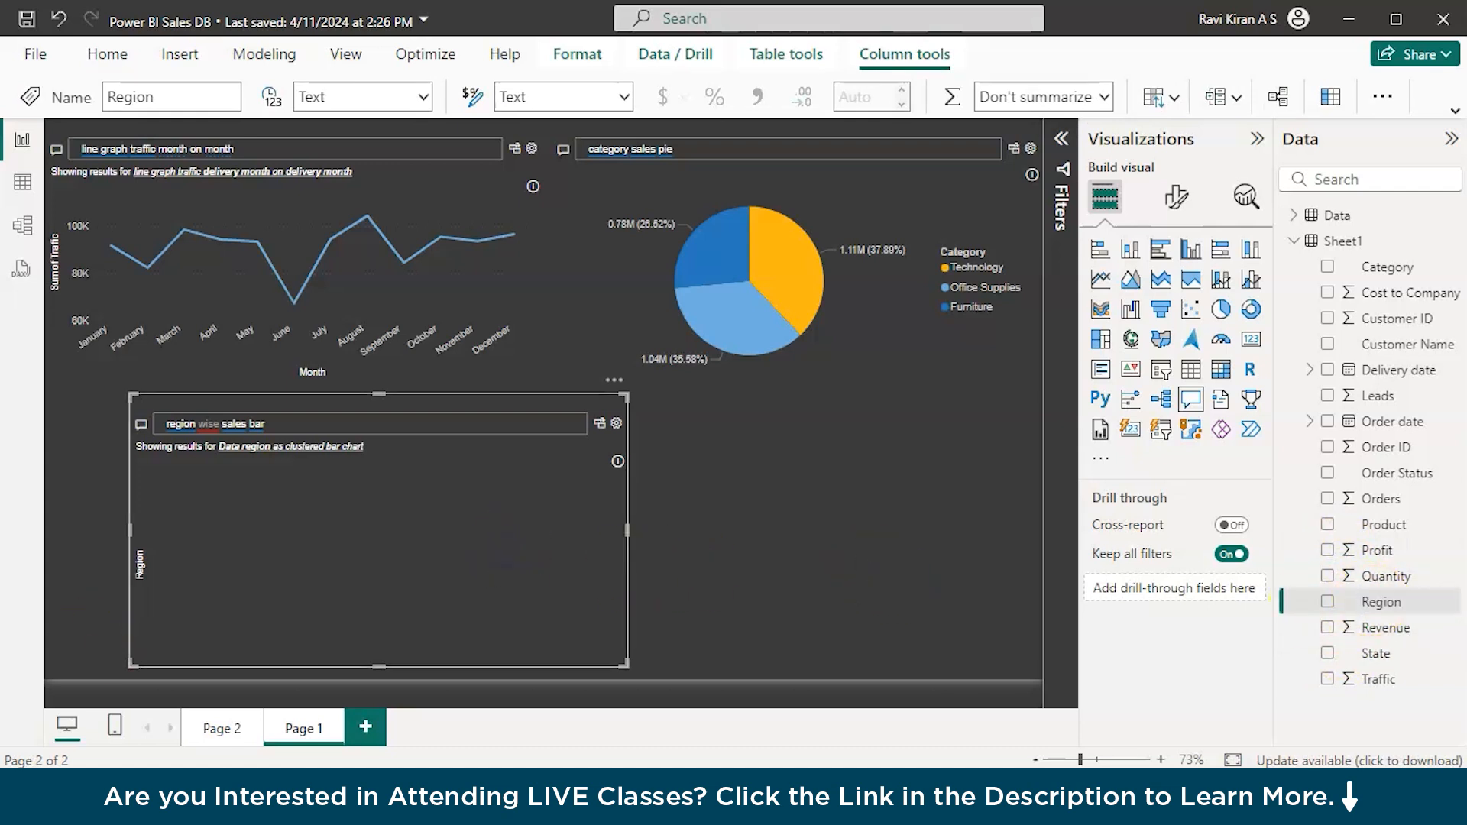
pyautogui.press('Delete')
# Step: Add a new Q&A visual below the traffic chart and ask it for "map states and revenue"
pyautogui.doubleClick(378, 487)
pyautogui.click(325, 433)
pyautogui.write('amp')
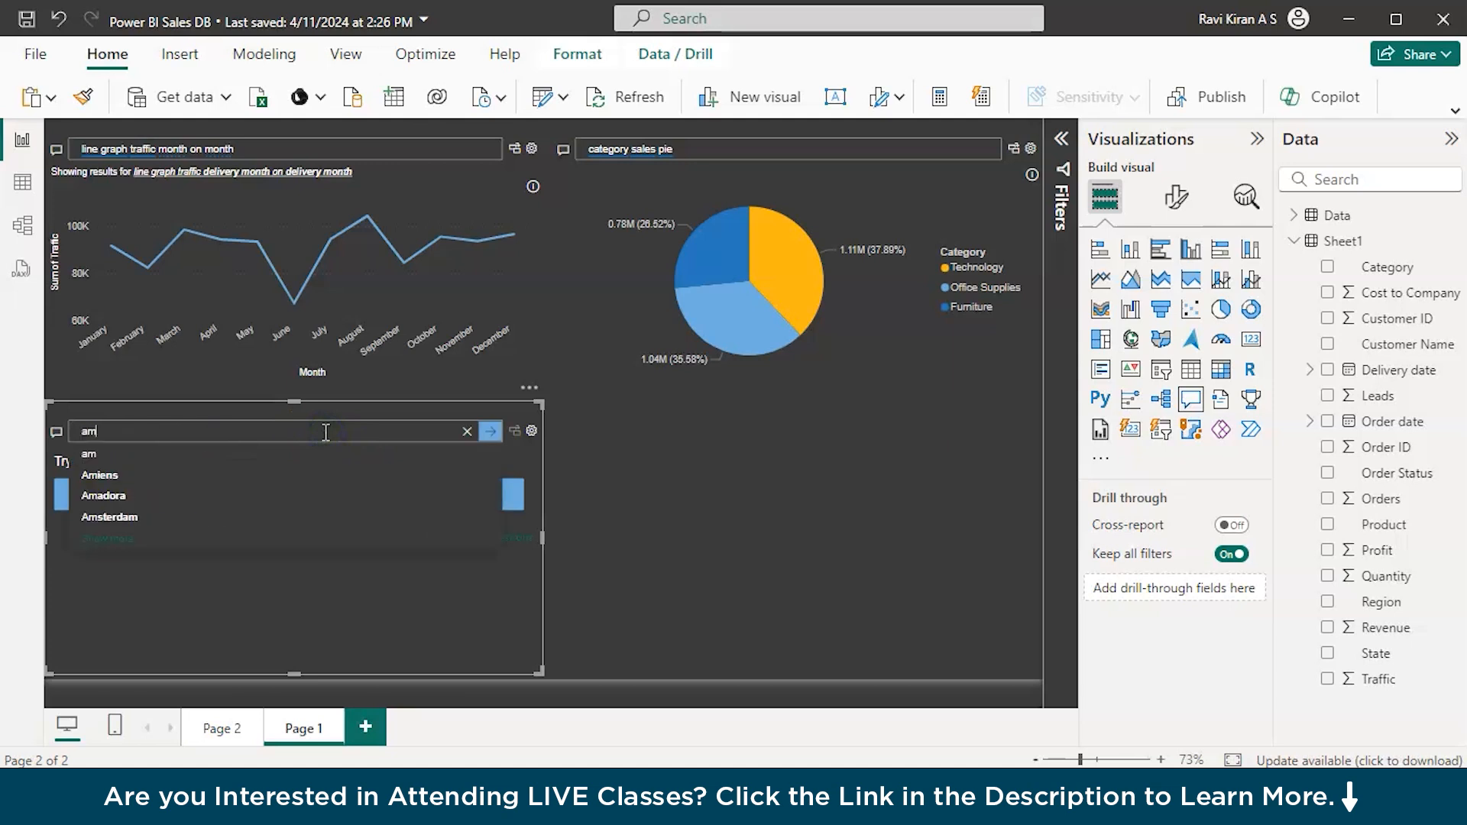
pyautogui.press('BackSpace')
pyautogui.press('BackSpace')
pyautogui.press('BackSpace')
pyautogui.write('map')
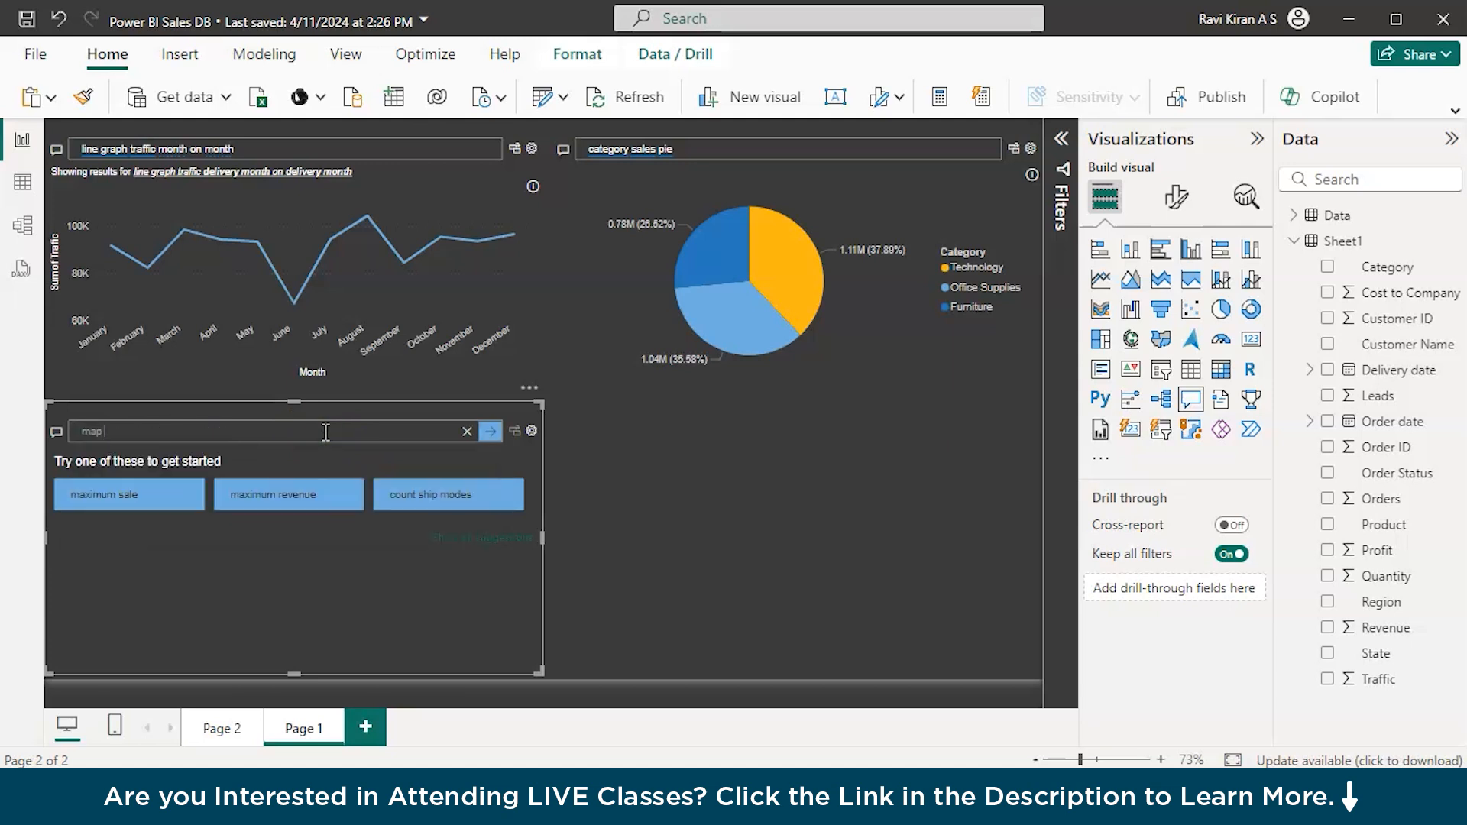
pyautogui.write(' state')
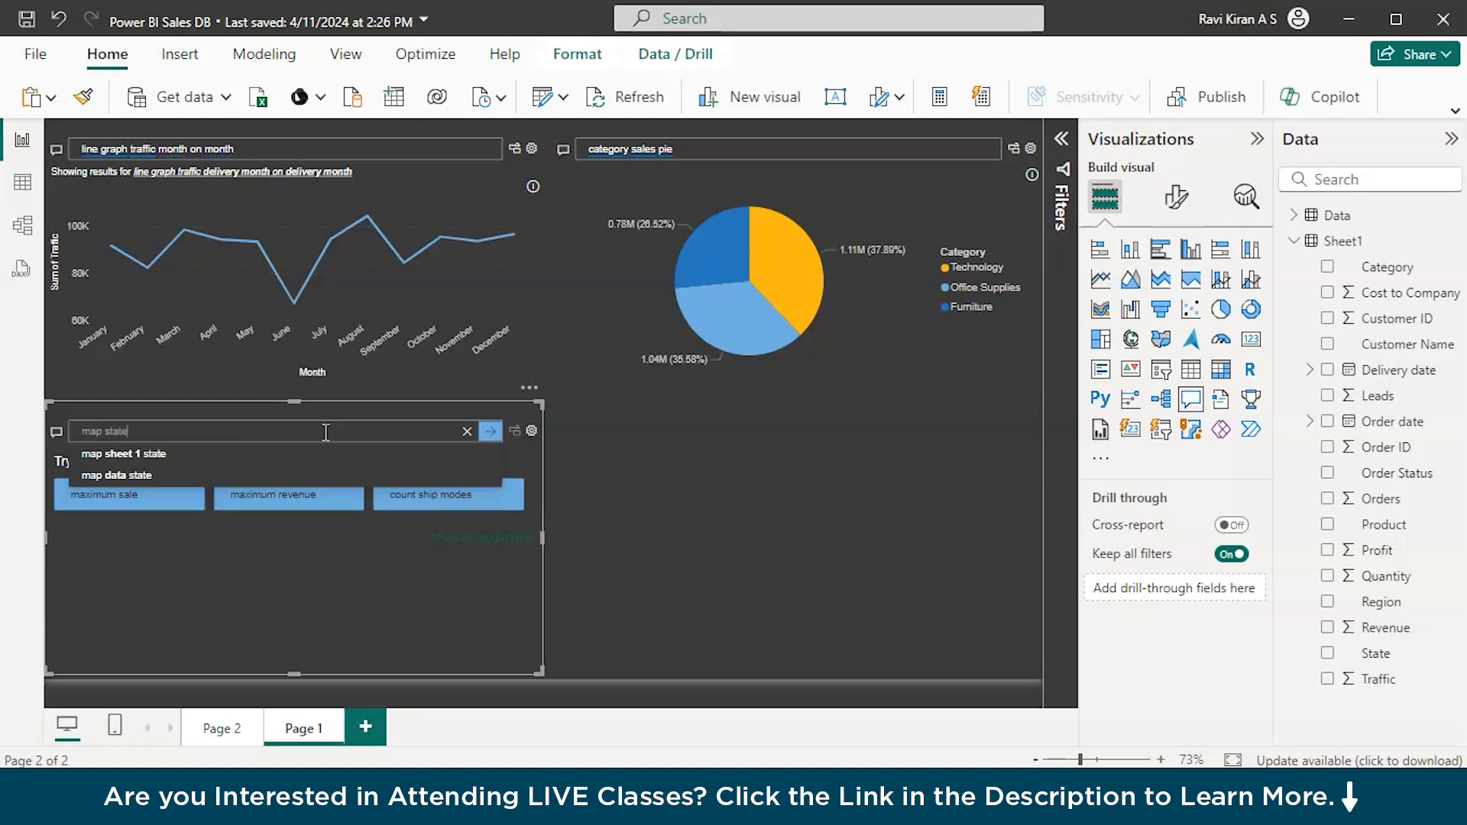
pyautogui.write('s and')
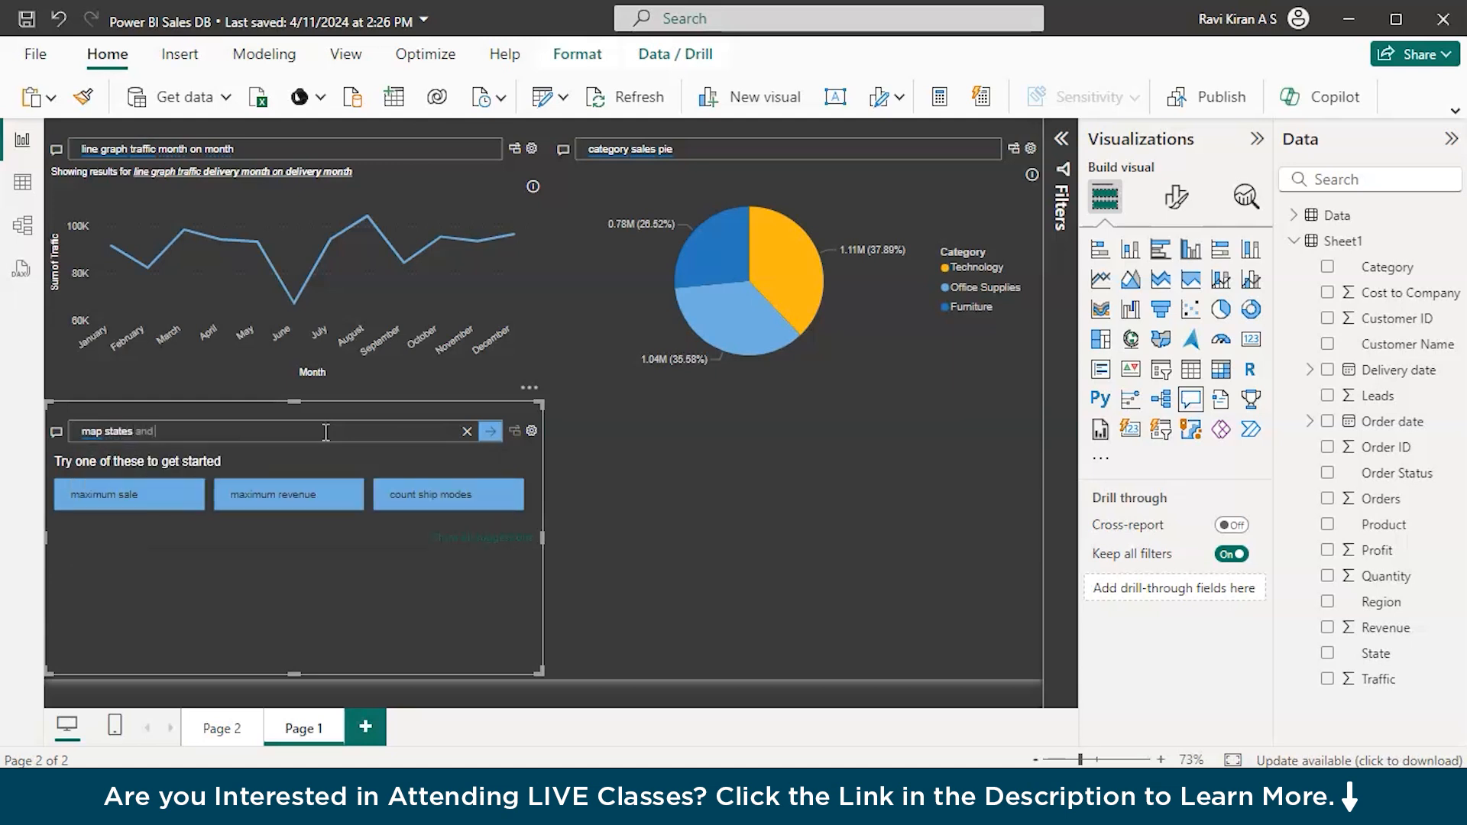
pyautogui.write(' revenue')
pyautogui.click(181, 456)
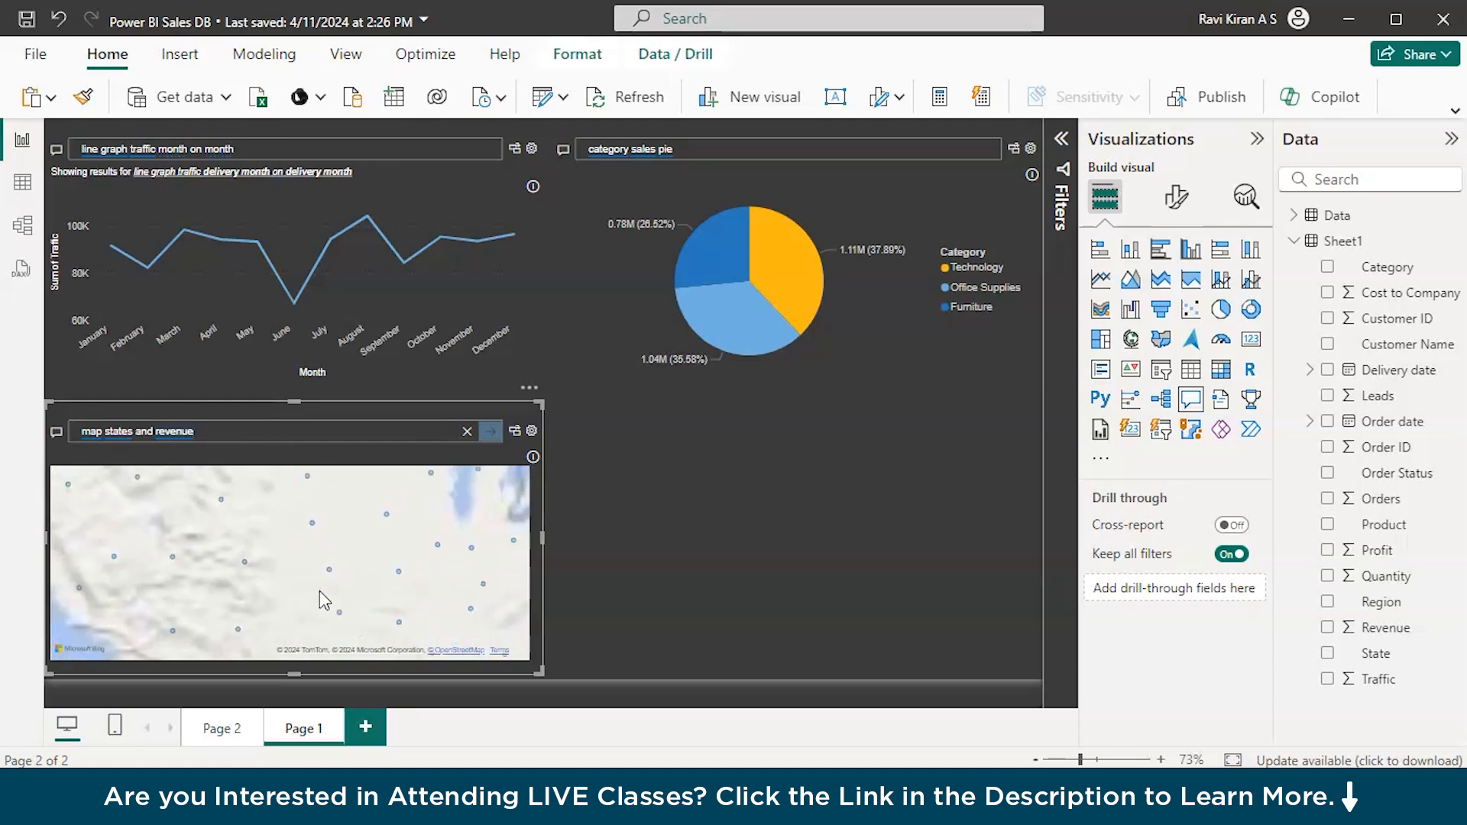
pyautogui.scroll(4, 320, 590)
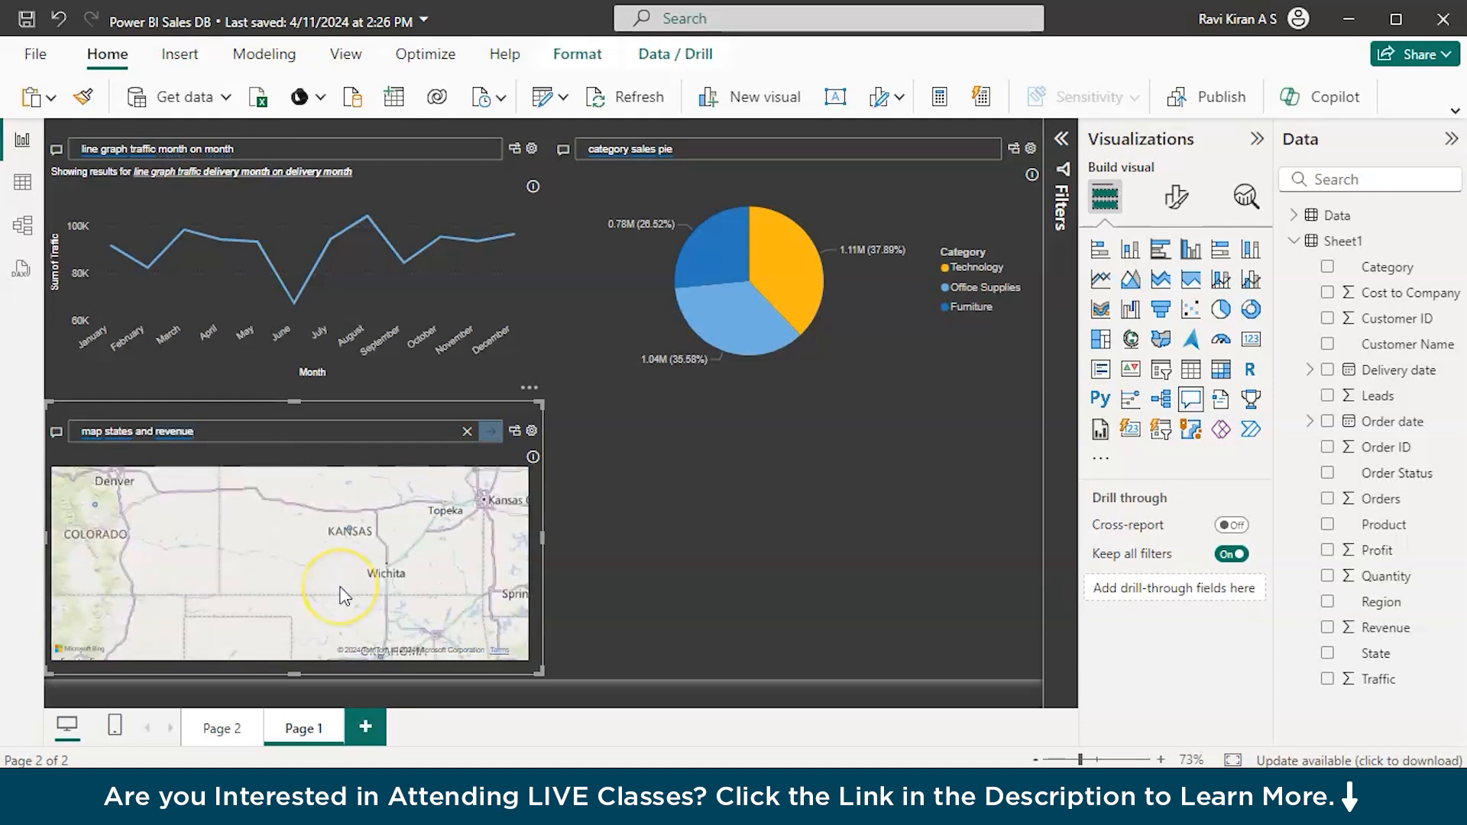
pyautogui.scroll(-3, 341, 587)
pyautogui.rightClick(340, 587)
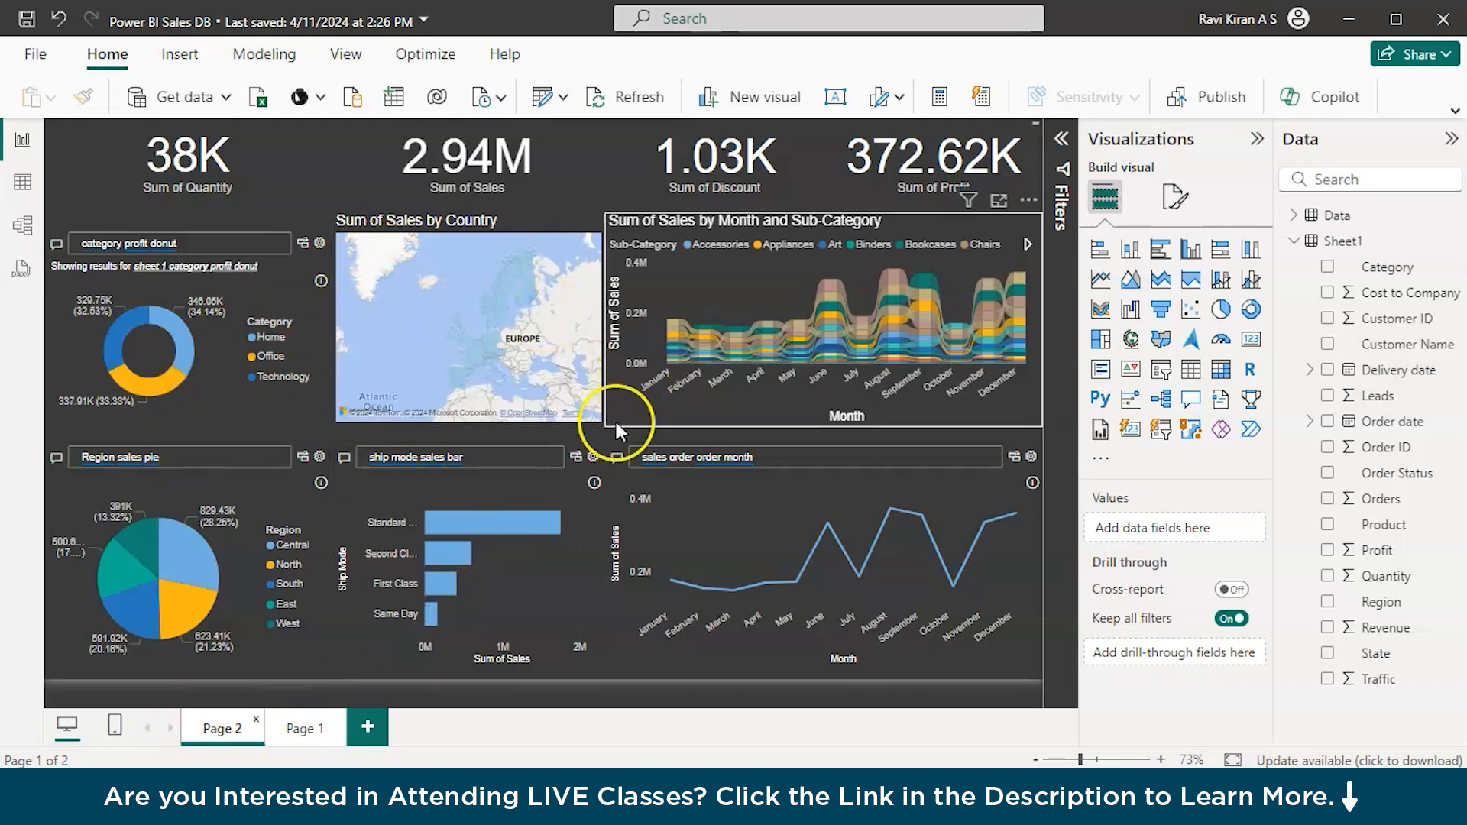
# Step: On Page 2, cross-filter the dashboard by the Standard ship mode bar and by the Home slice of the category profit donut, clearing each selection
pyautogui.click(447, 522)
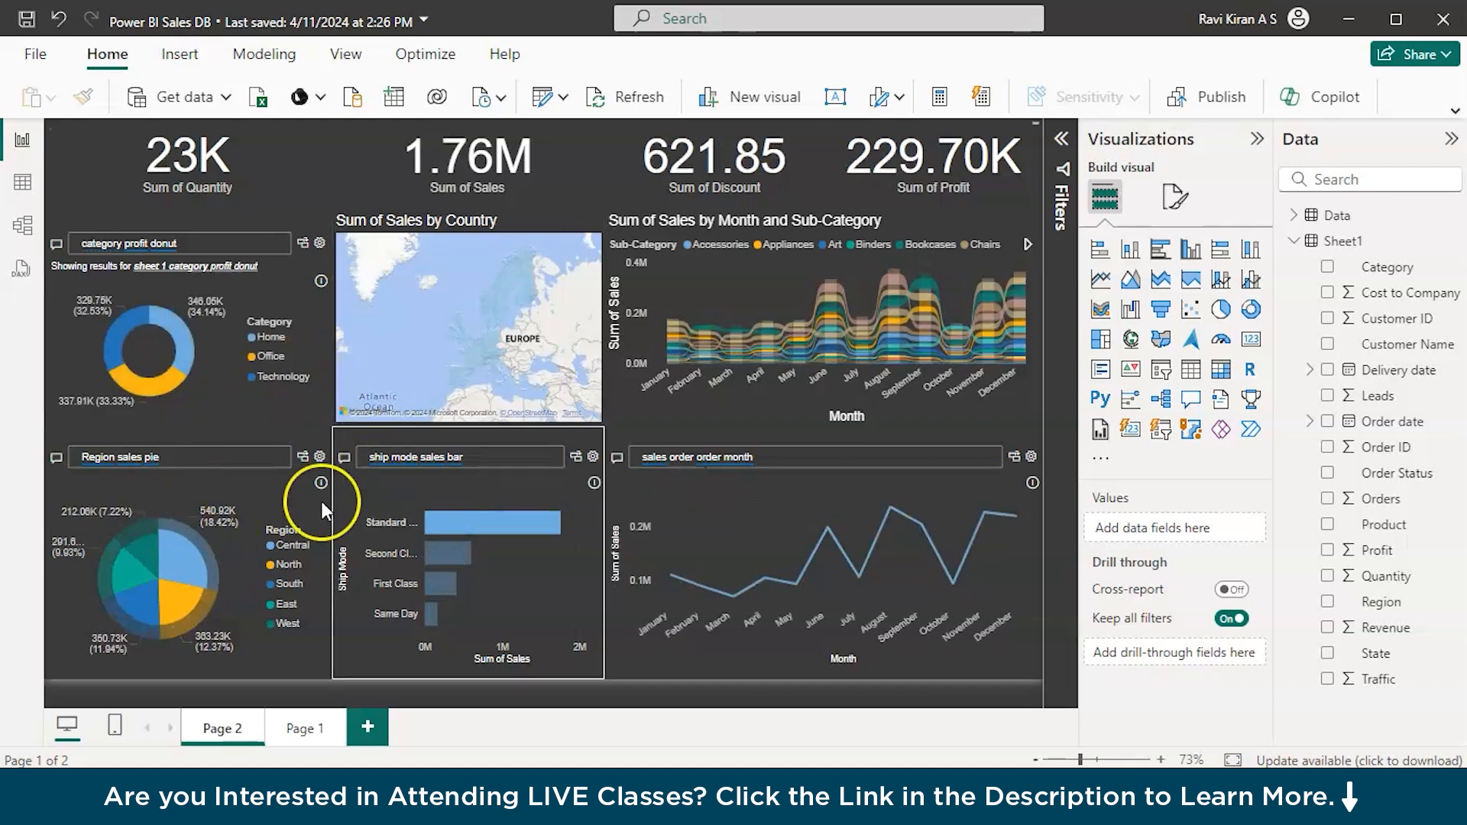
pyautogui.click(437, 526)
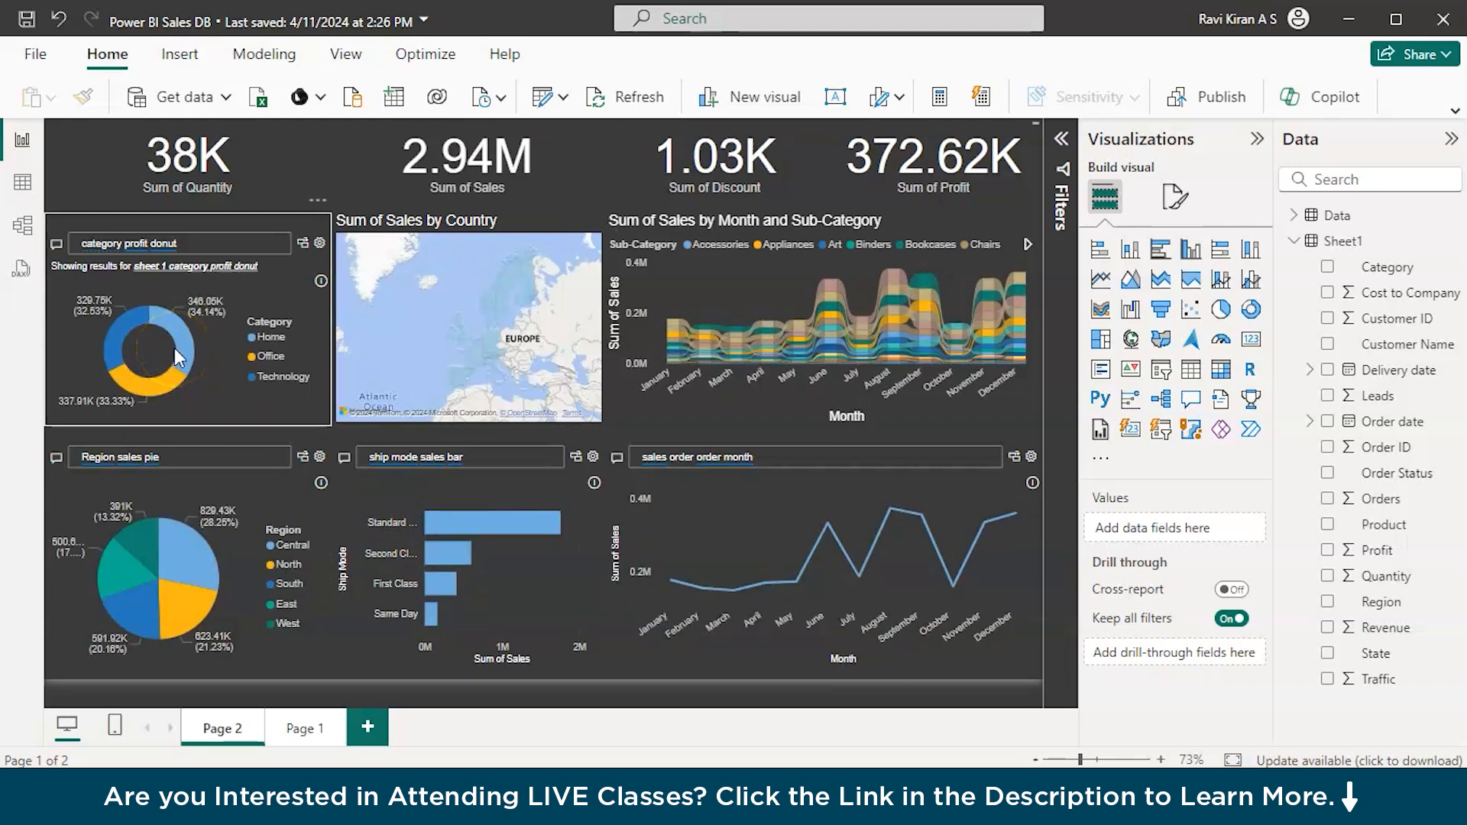
pyautogui.click(187, 338)
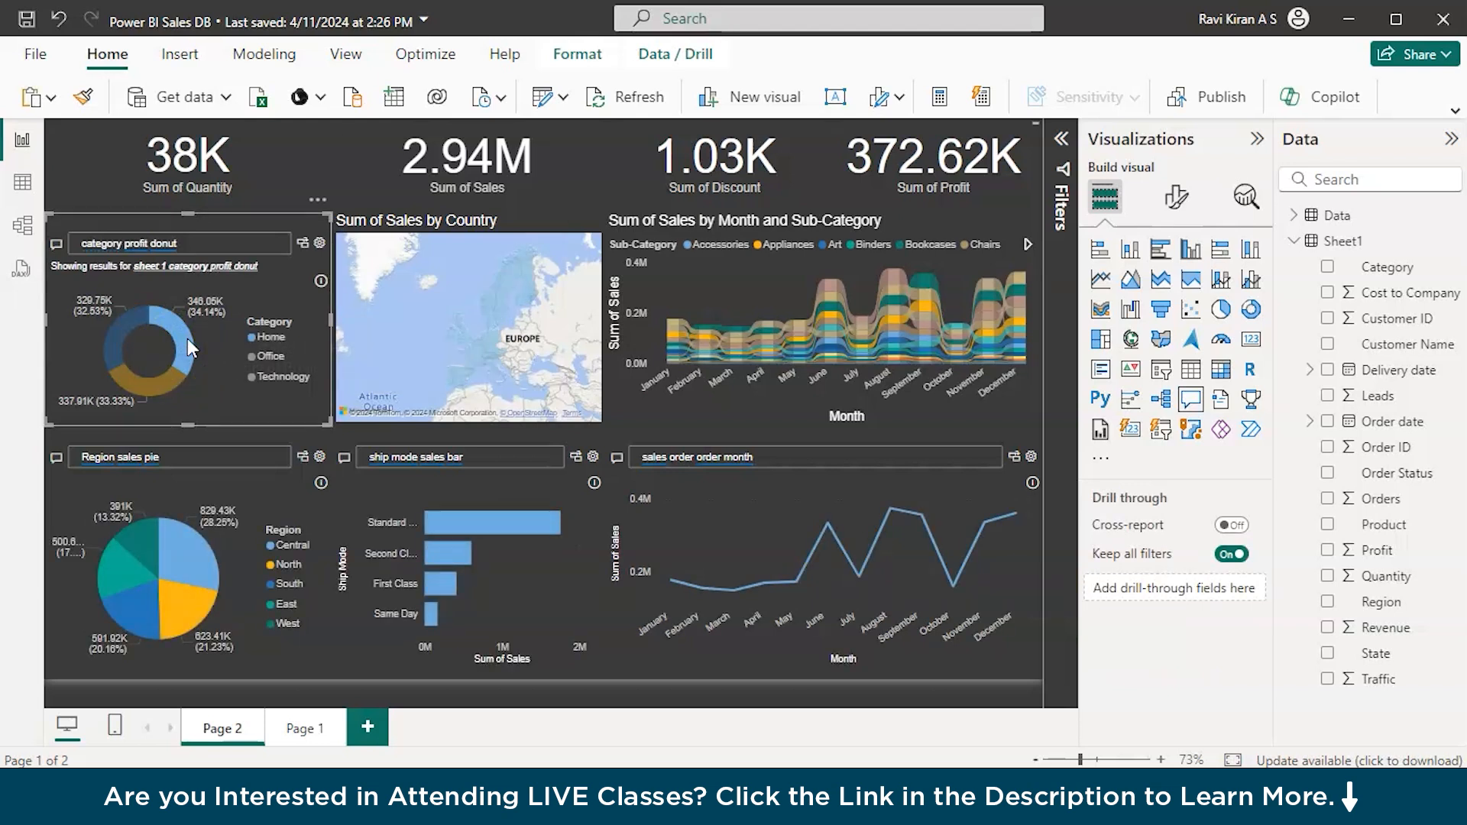
pyautogui.click(186, 338)
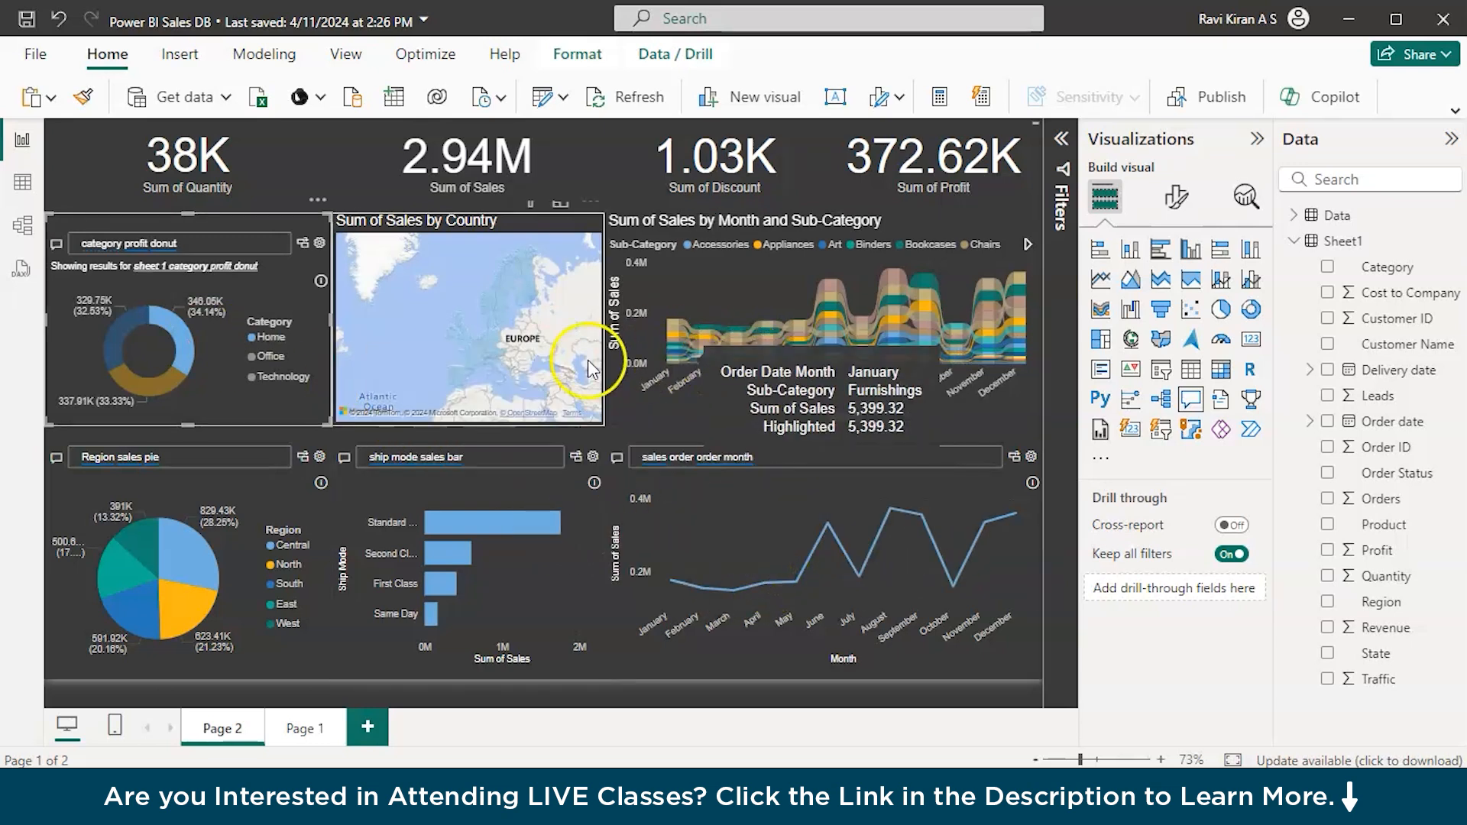
pyautogui.click(191, 339)
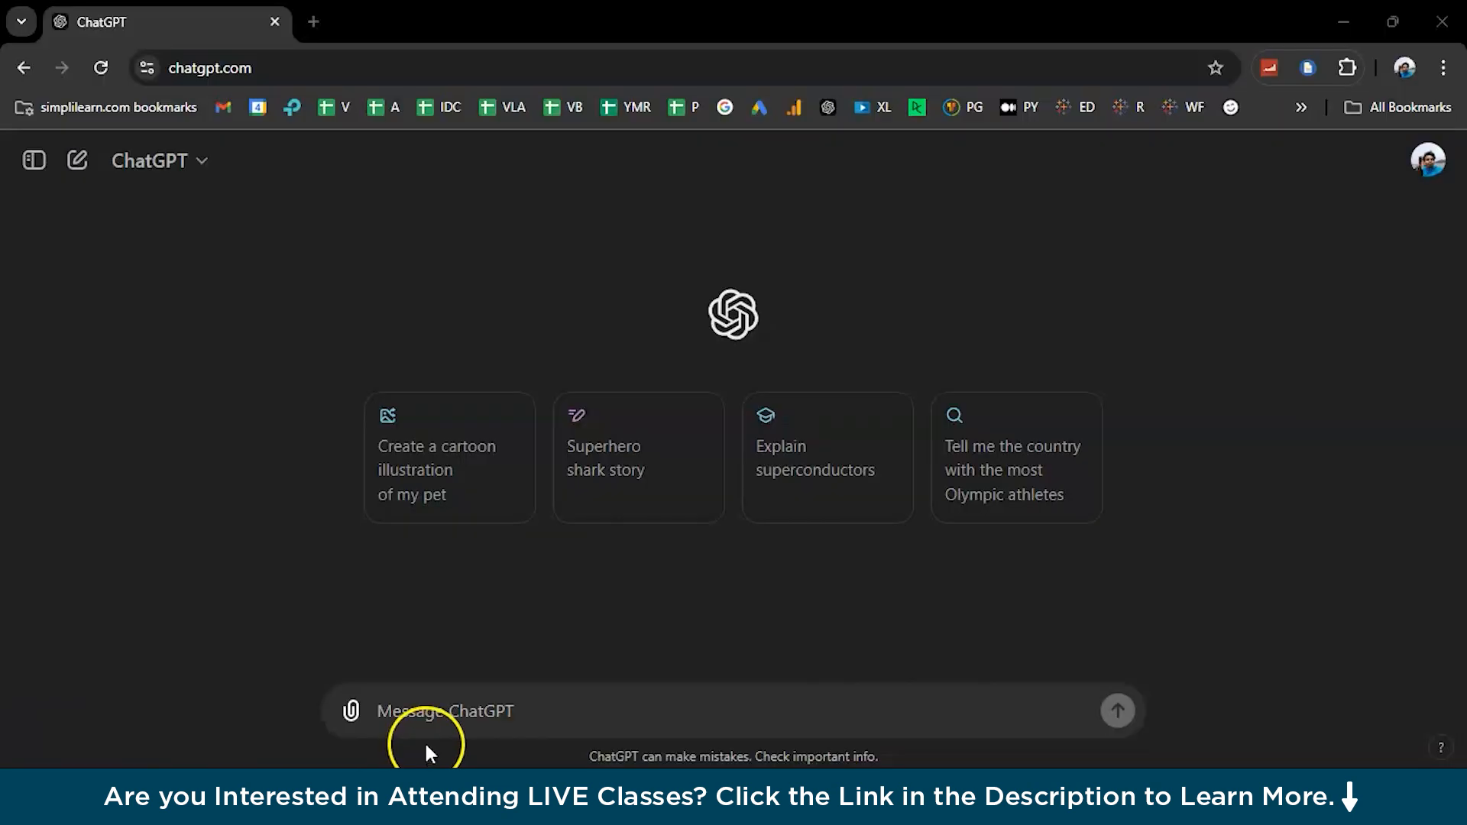
# Step: In ChatGPT, begin a message with separate lines "hi chatgpt", "I need your help" and "I will load some data on sales"
pyautogui.click(454, 719)
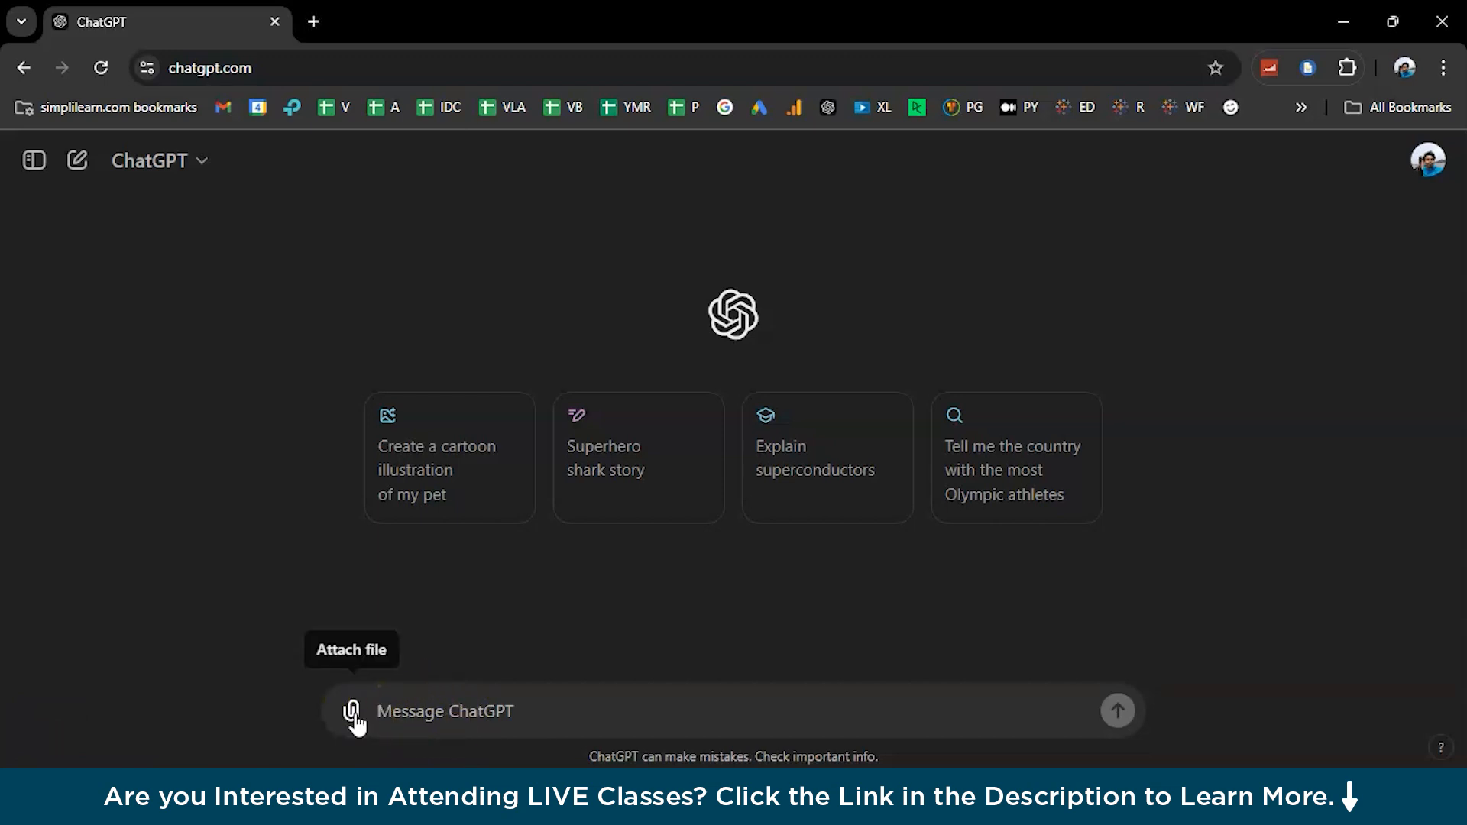
pyautogui.click(489, 716)
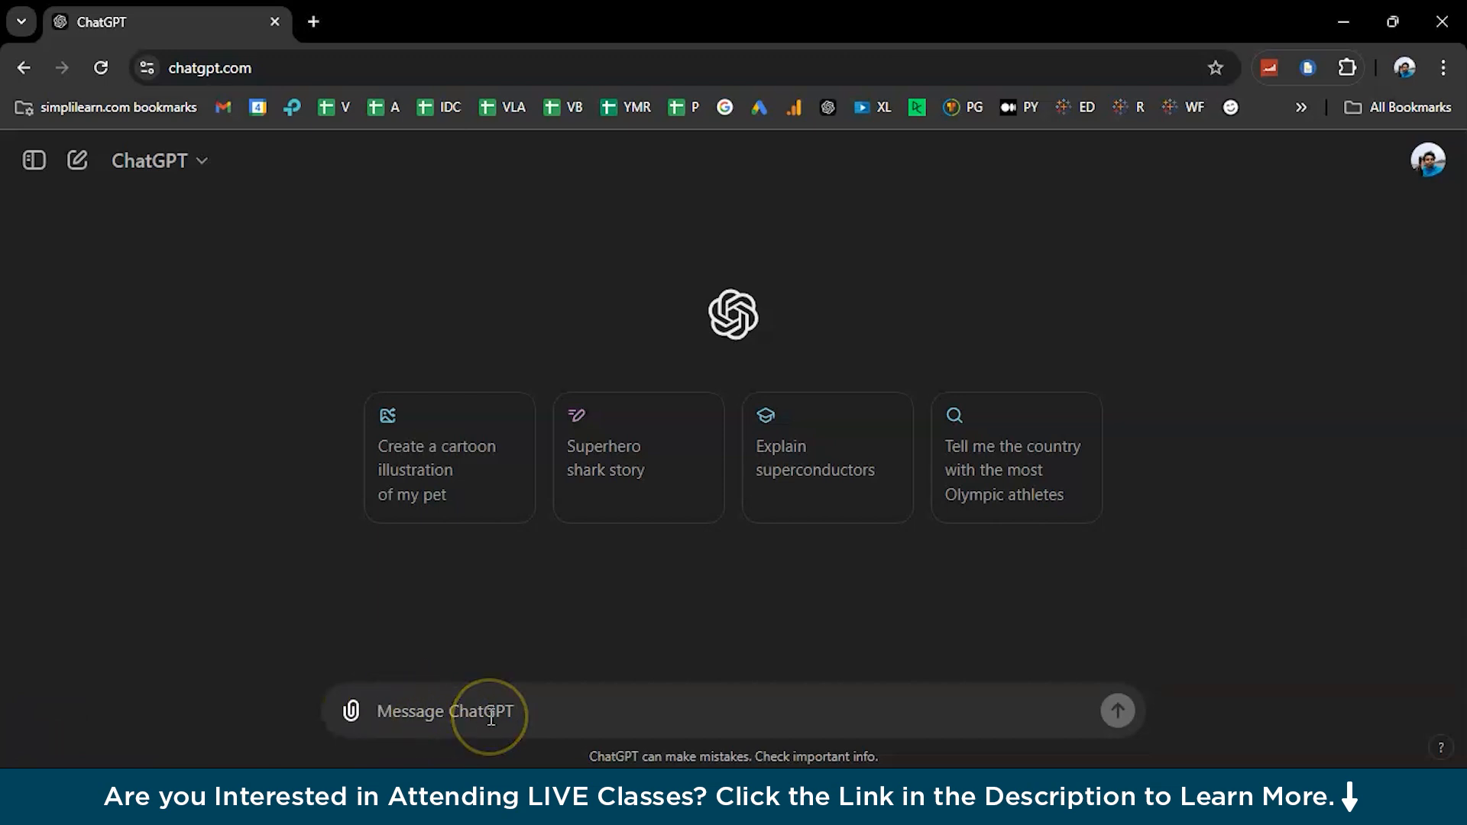
pyautogui.write('hi chatgpt')
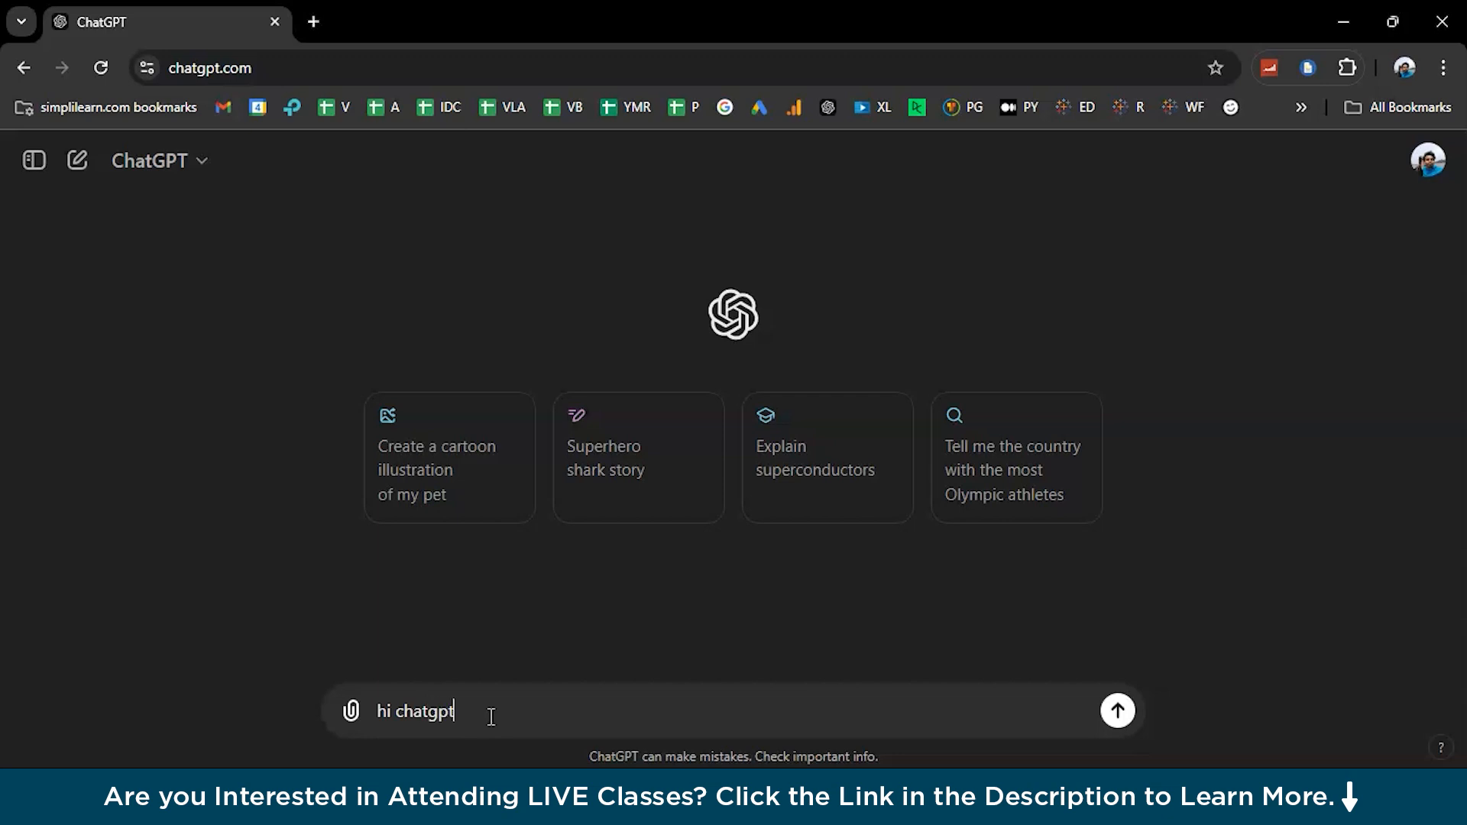
pyautogui.hotkey('shift', 'Return')
pyautogui.write('I need your help')
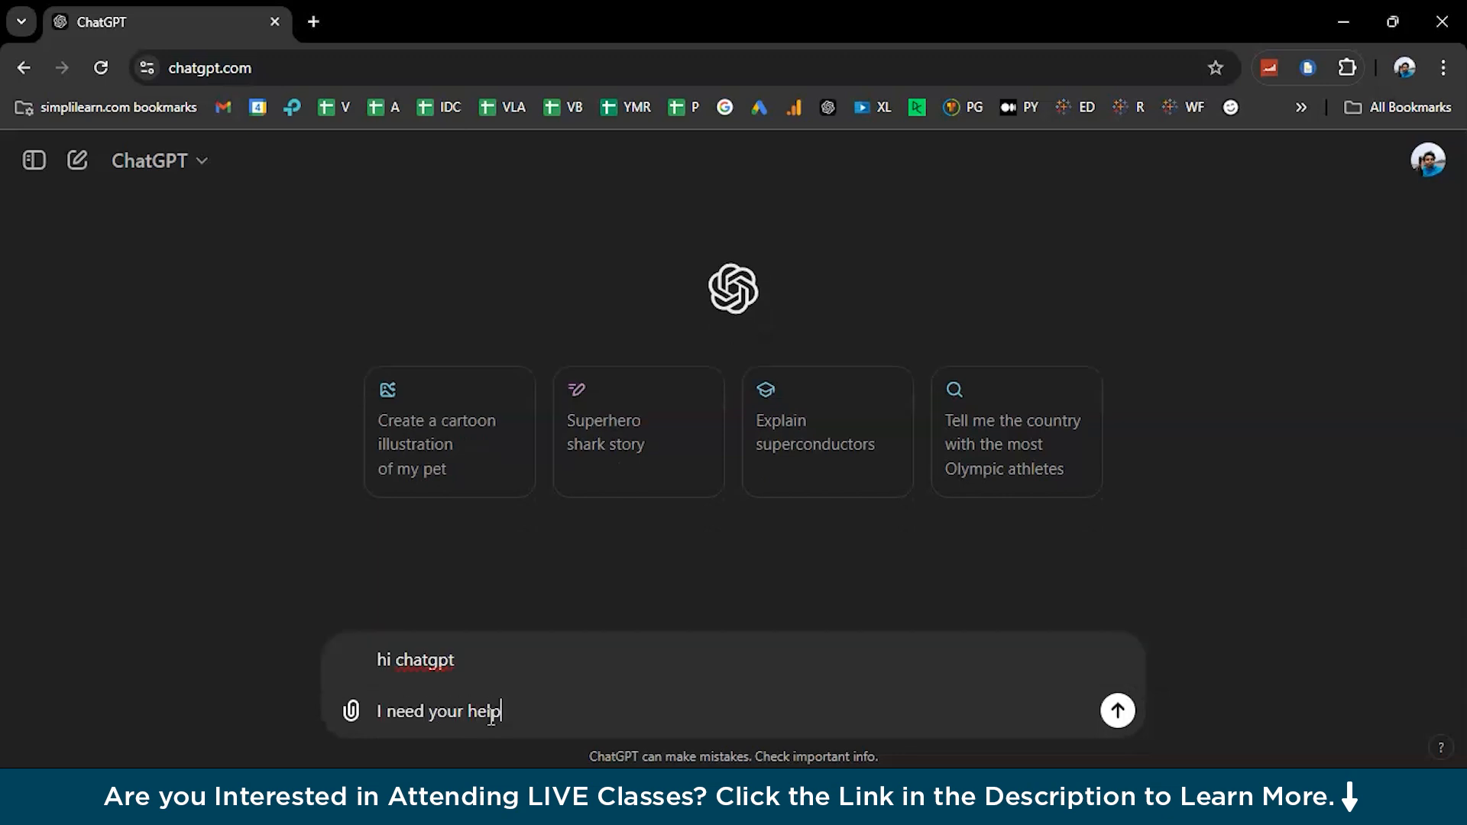
pyautogui.hotkey('shift', 'Return')
pyautogui.write('I wo')
pyautogui.write('ill load some ')
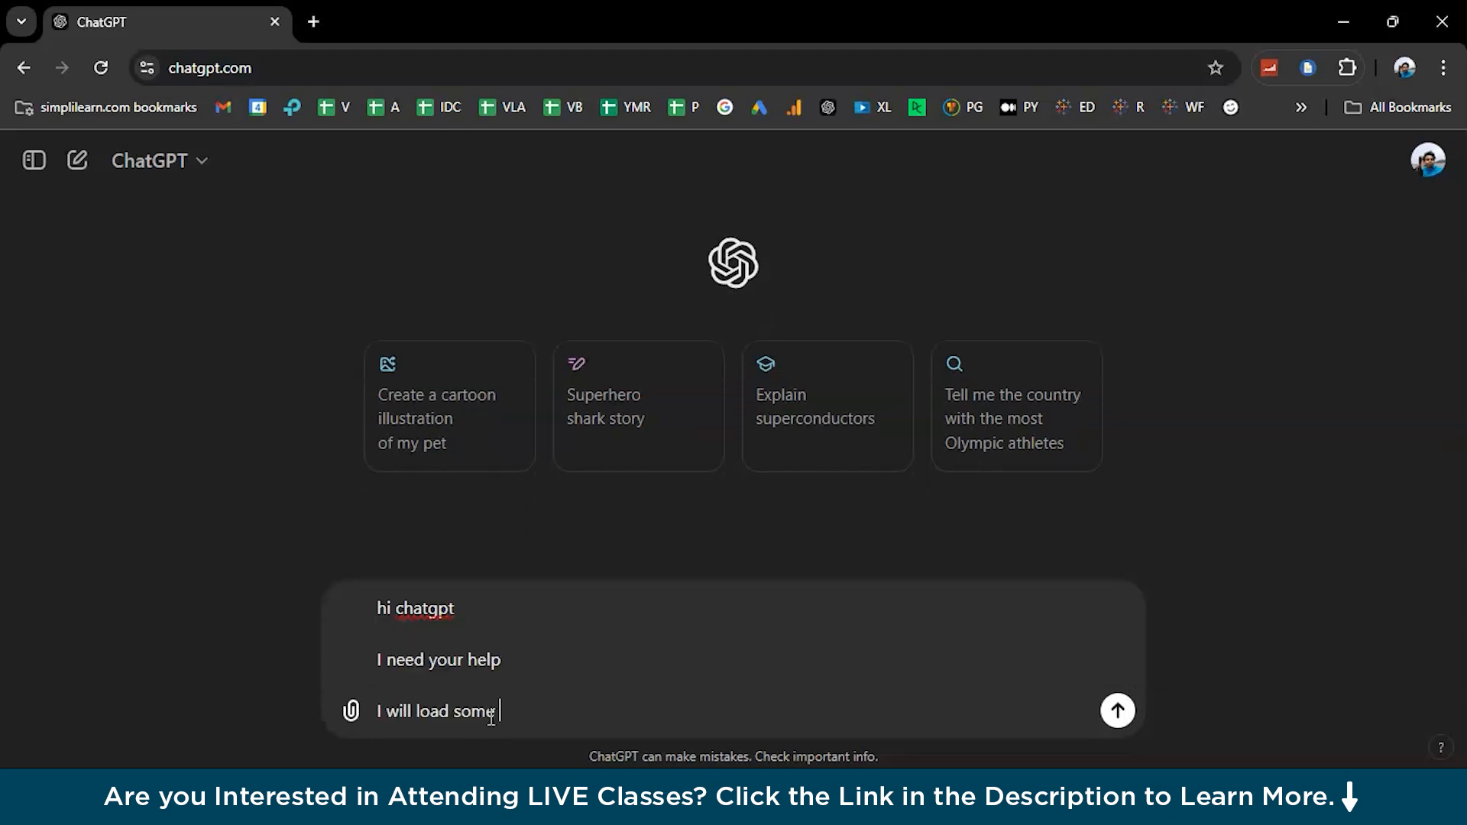
pyautogui.write('data on sales')
# Step: Add the line "would you help me analyze and generate an overall sales report with data visualization" to the message
pyautogui.hotkey('shift', 'Return')
pyautogui.write('would y')
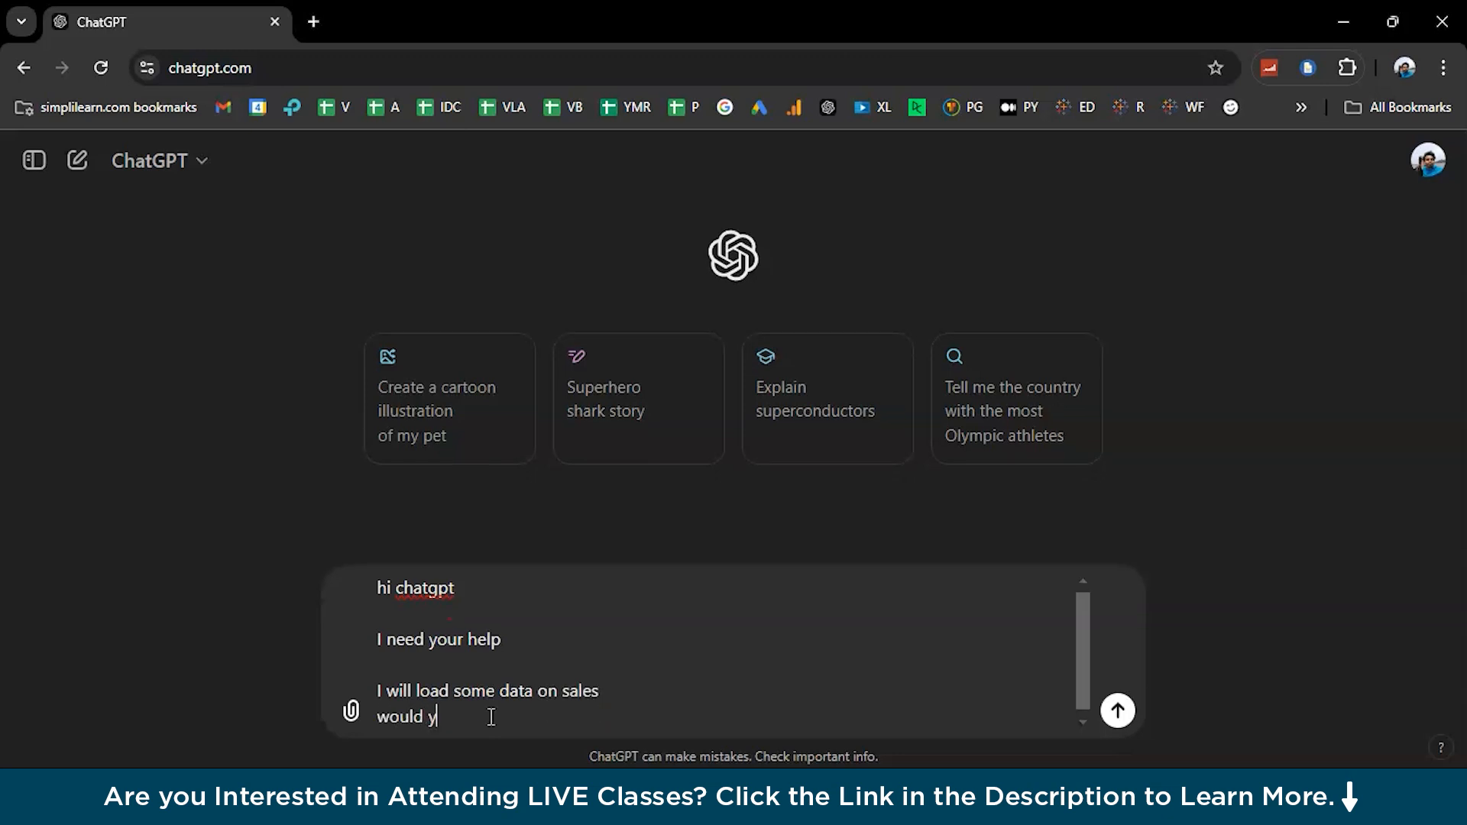
pyautogui.write('ou help me analyse and gene')
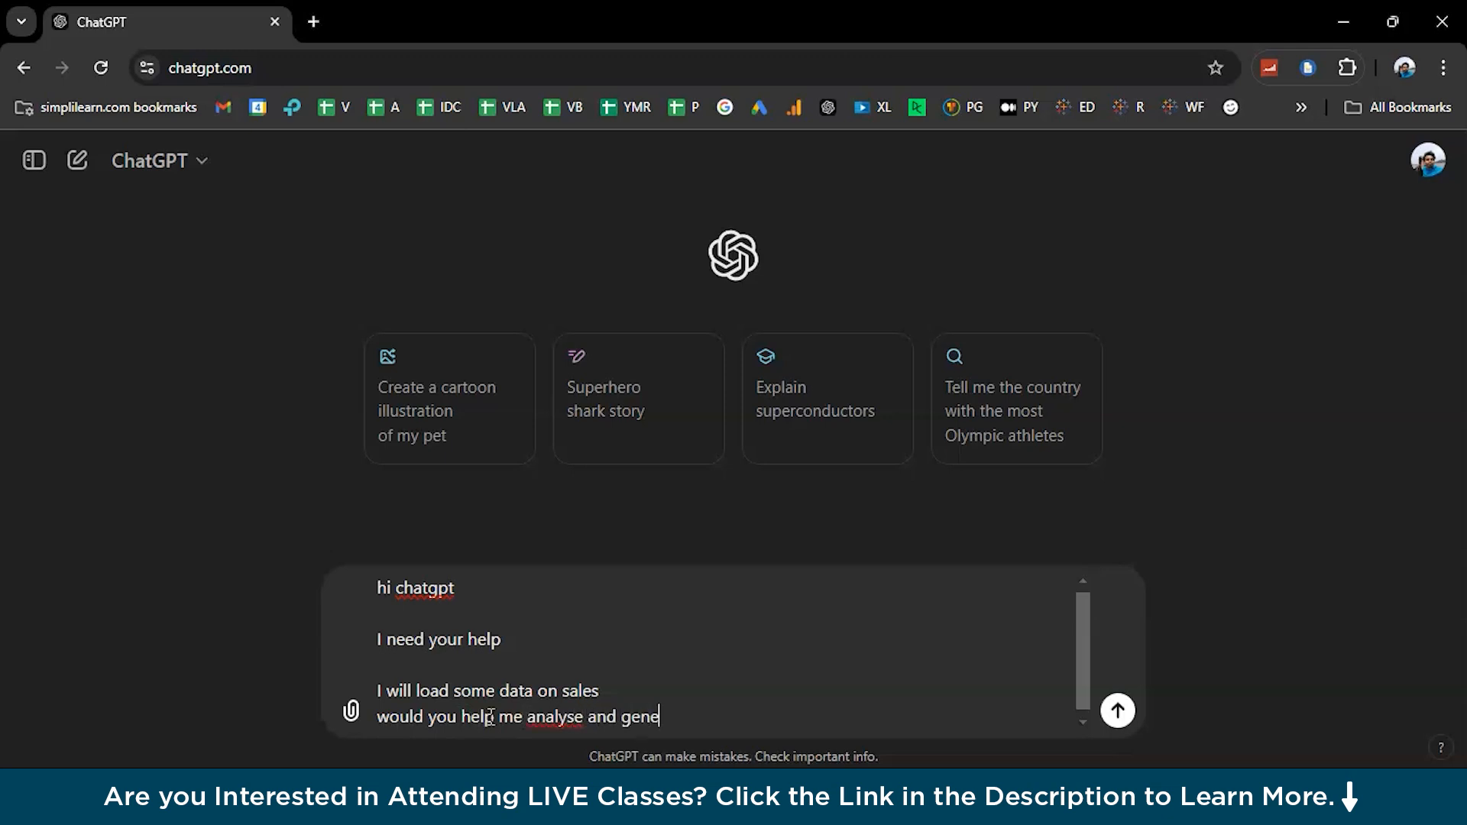
pyautogui.write('rate an overall sales re')
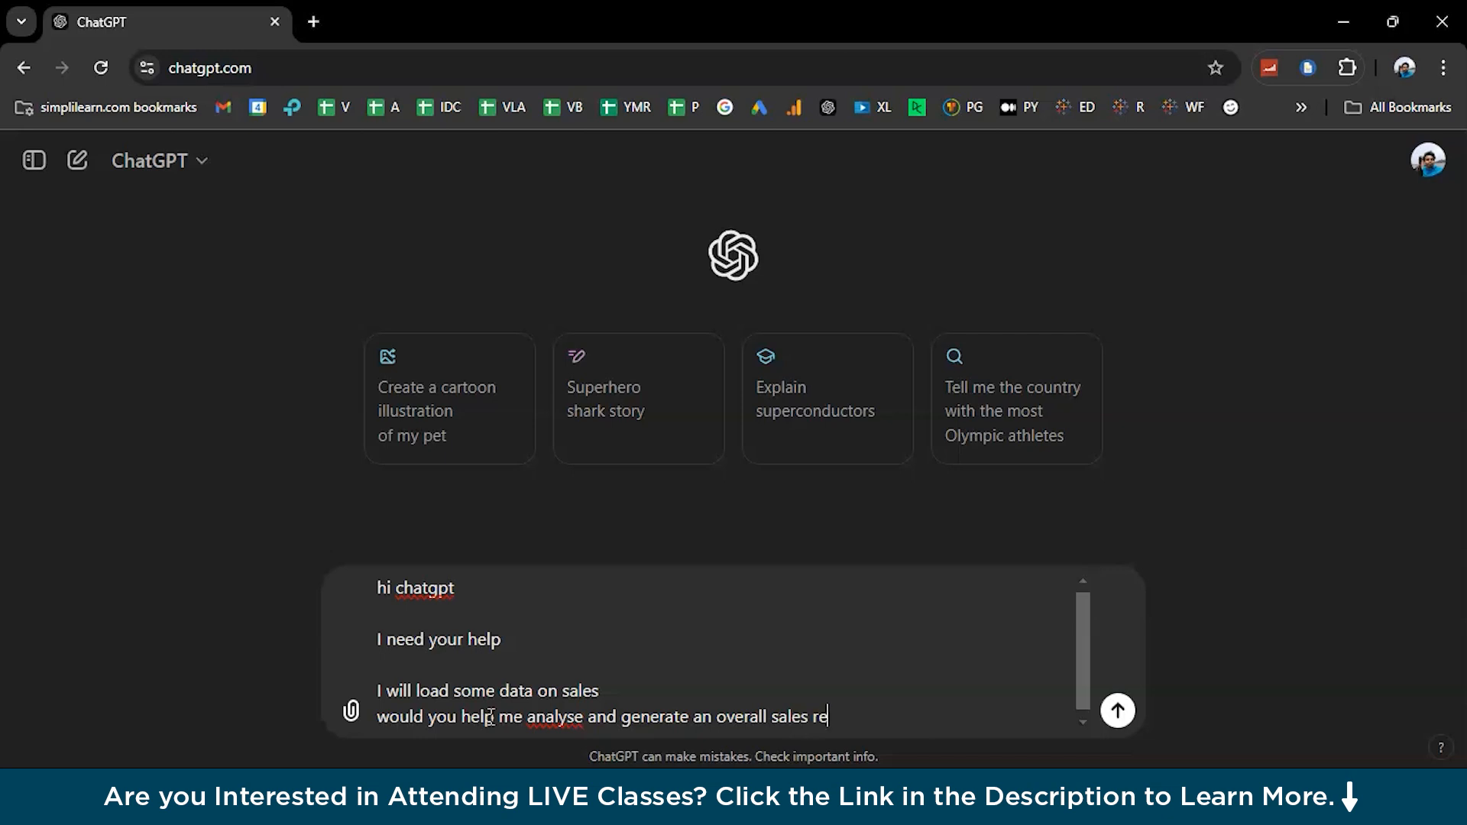
pyautogui.write('port with data visual')
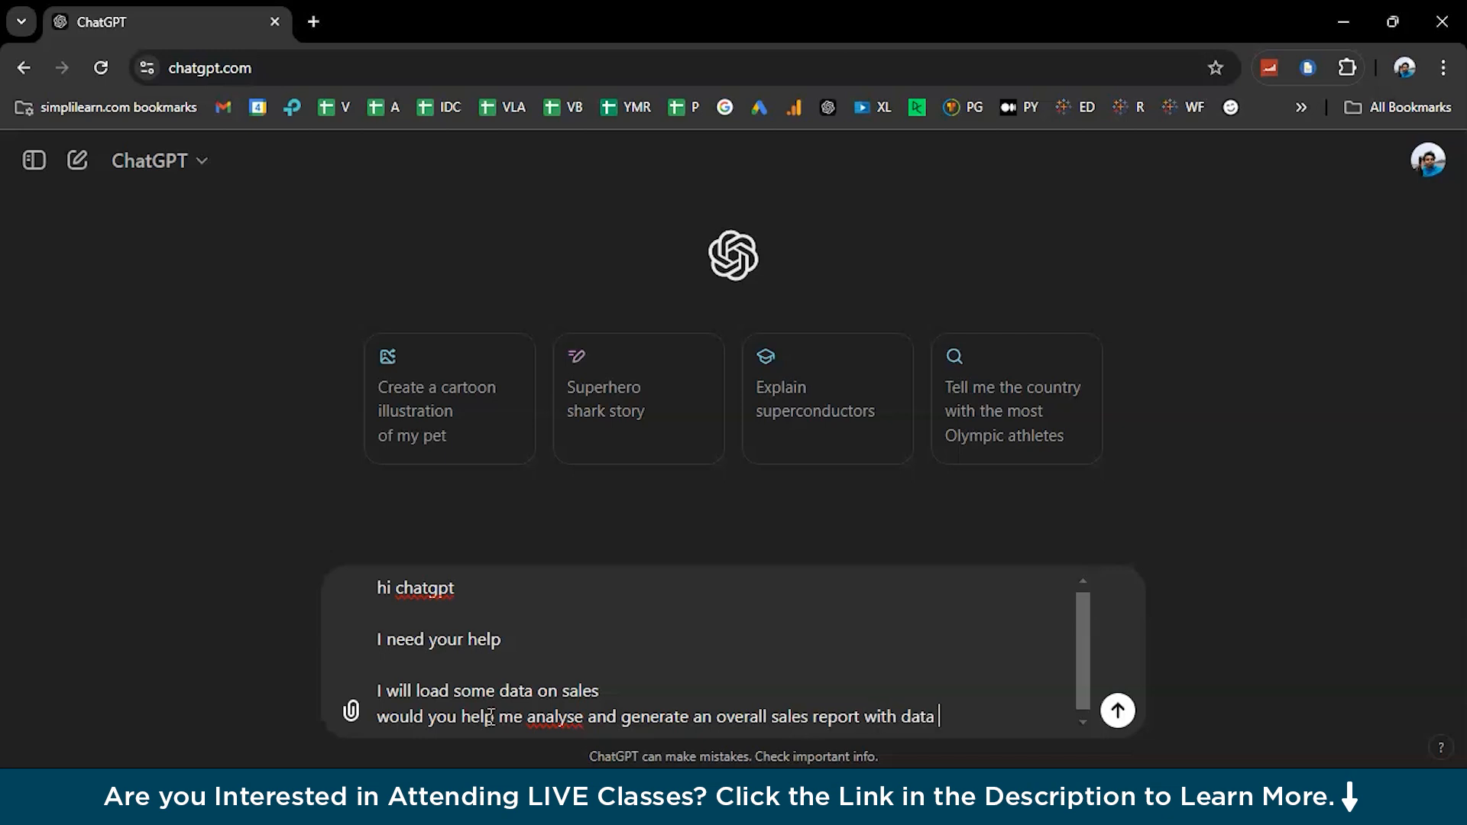
pyautogui.write('isation')
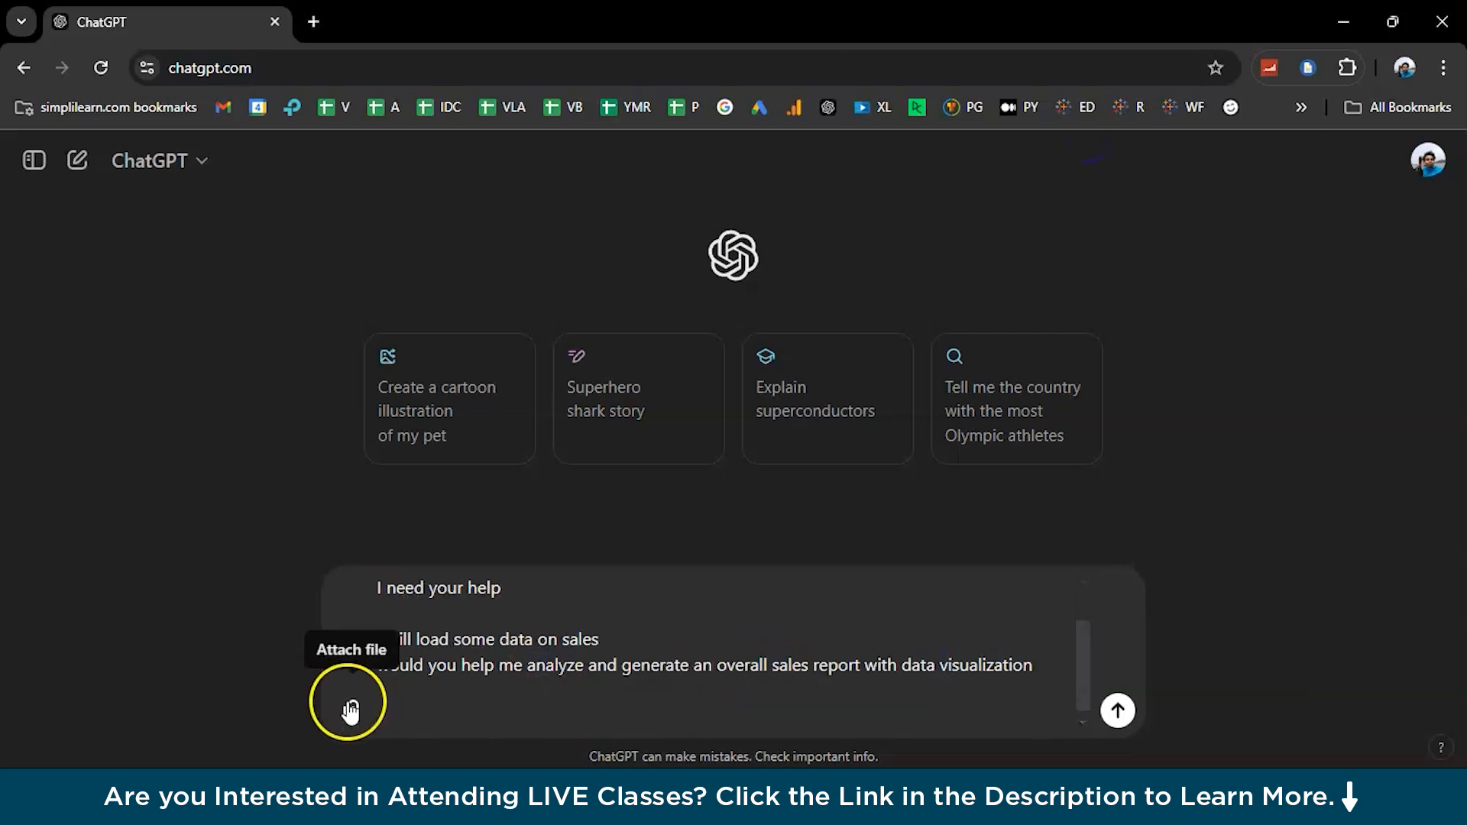
# Step: Attach the orders_2024 workbook from the computer's Sales Data folder and send the message
pyautogui.click(351, 711)
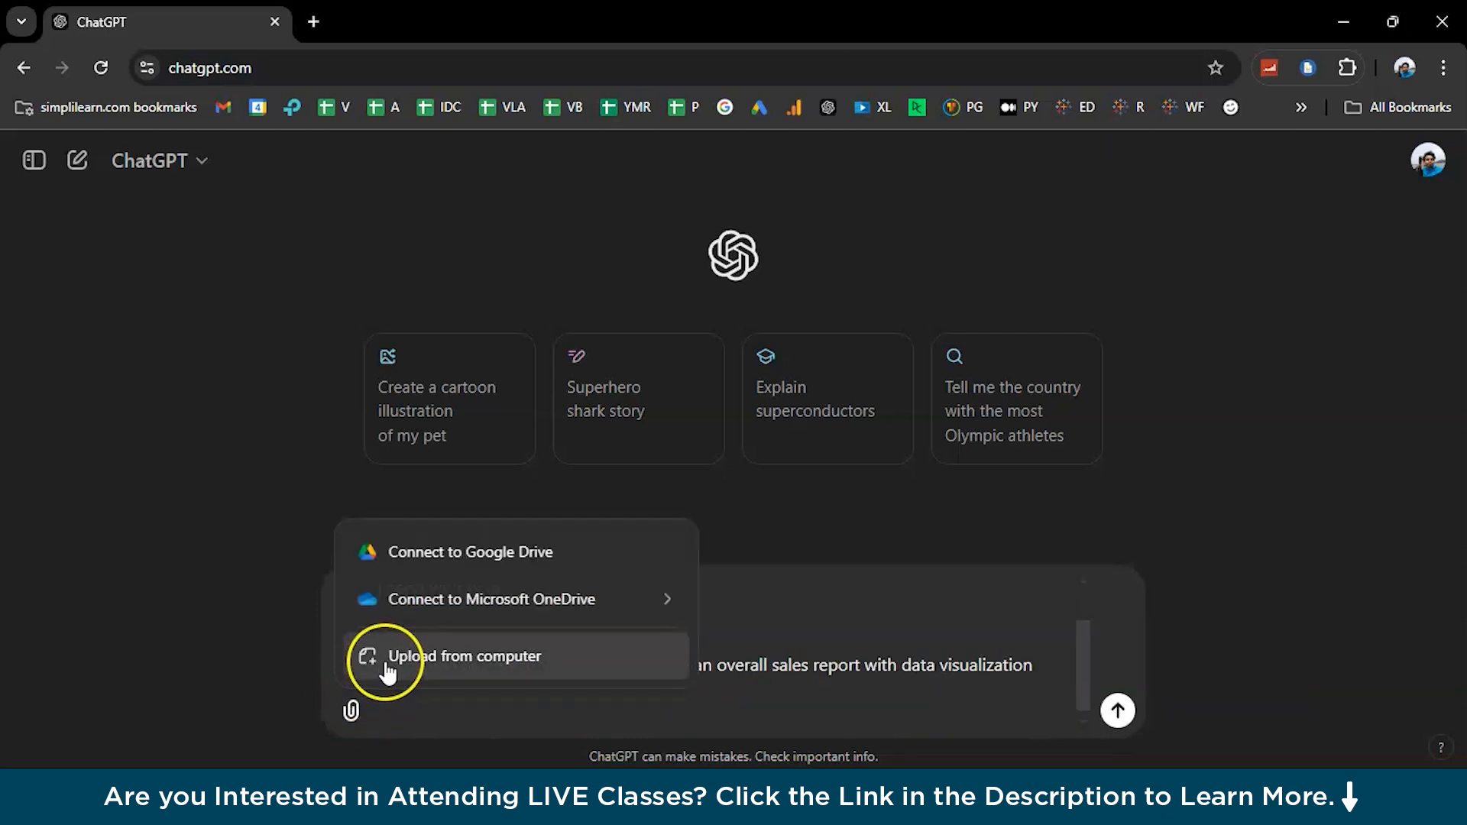
pyautogui.click(411, 657)
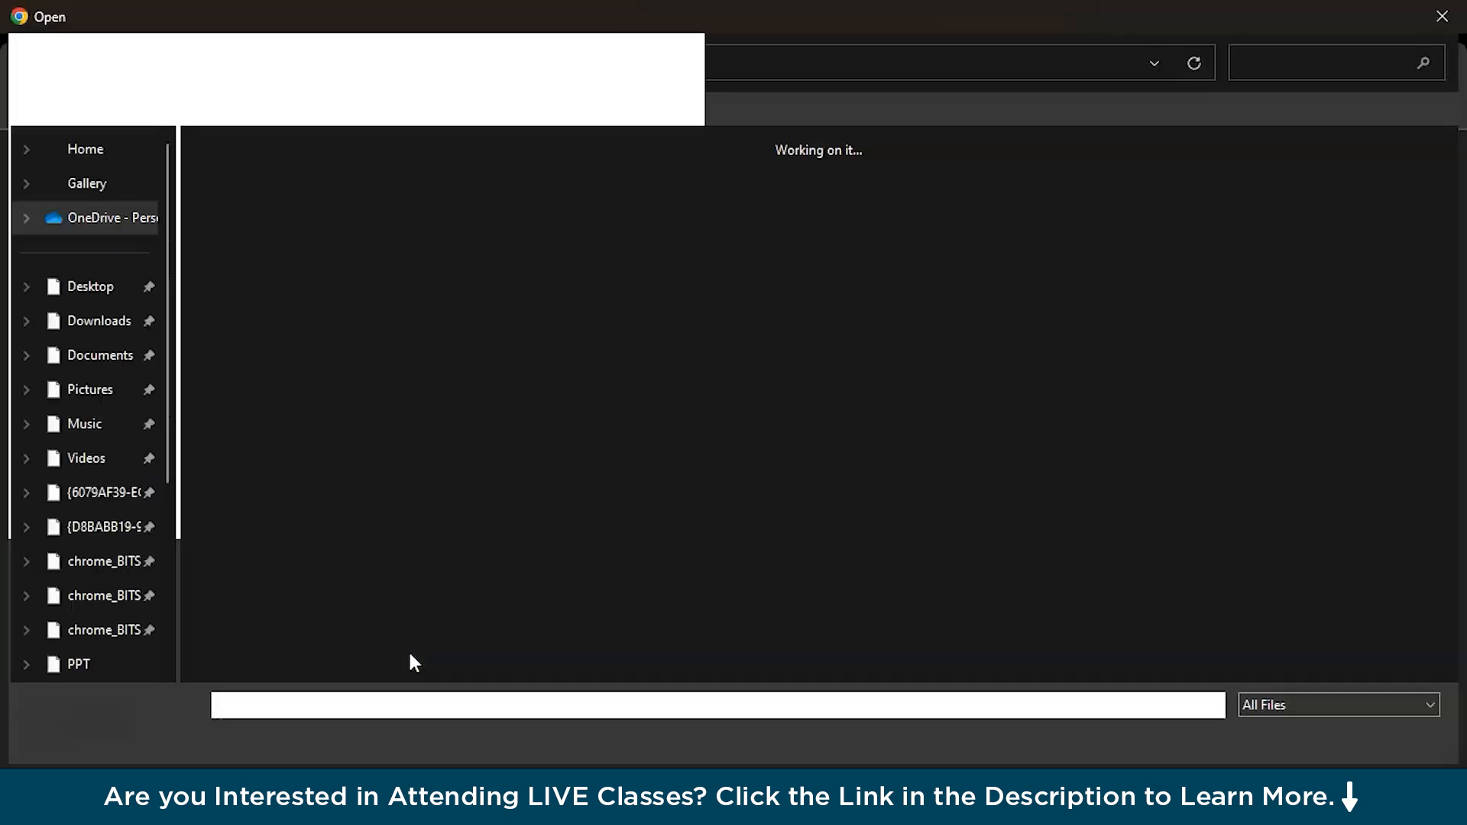
pyautogui.doubleClick(212, 269)
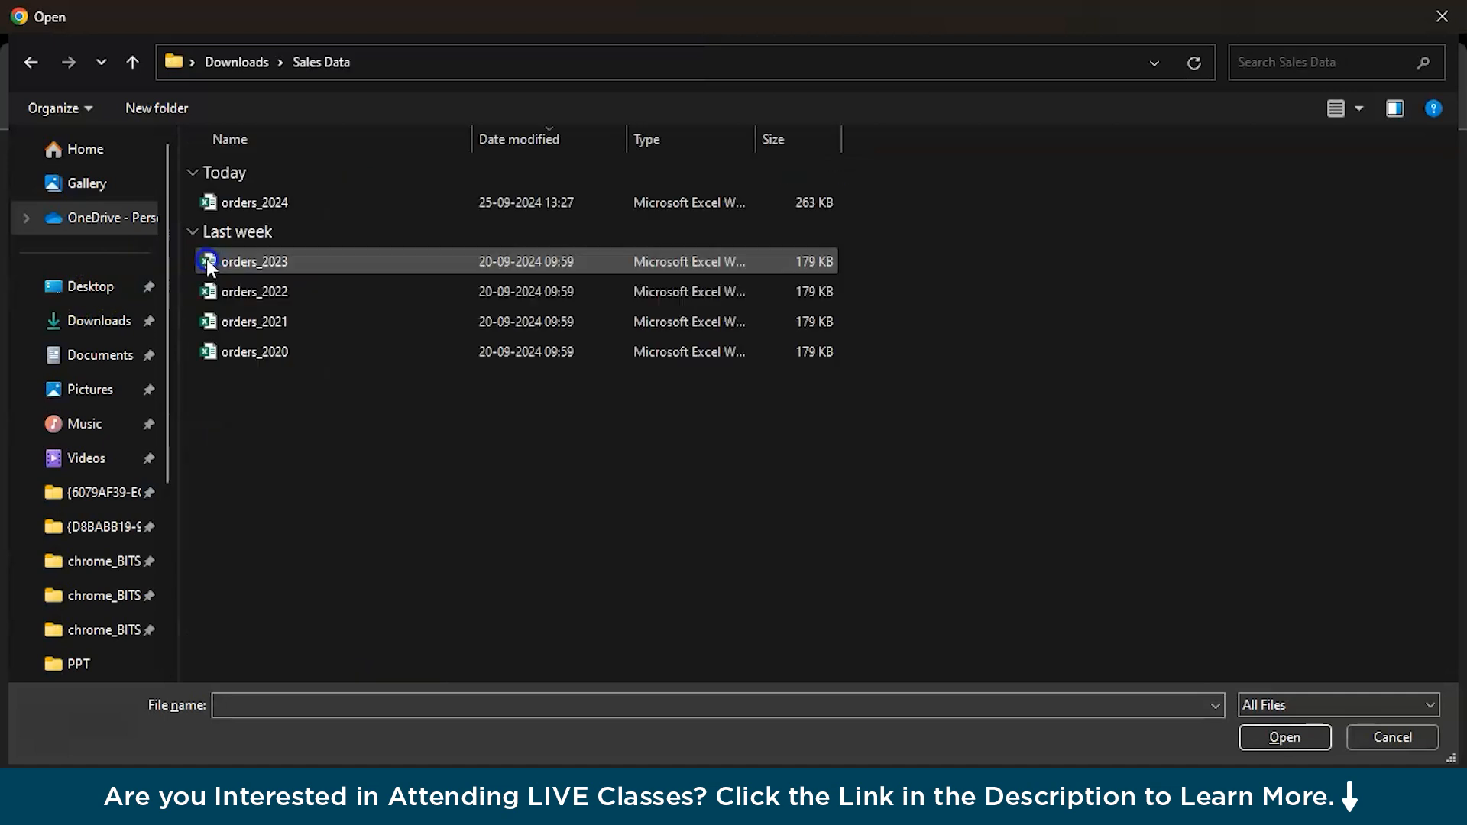
pyautogui.click(280, 204)
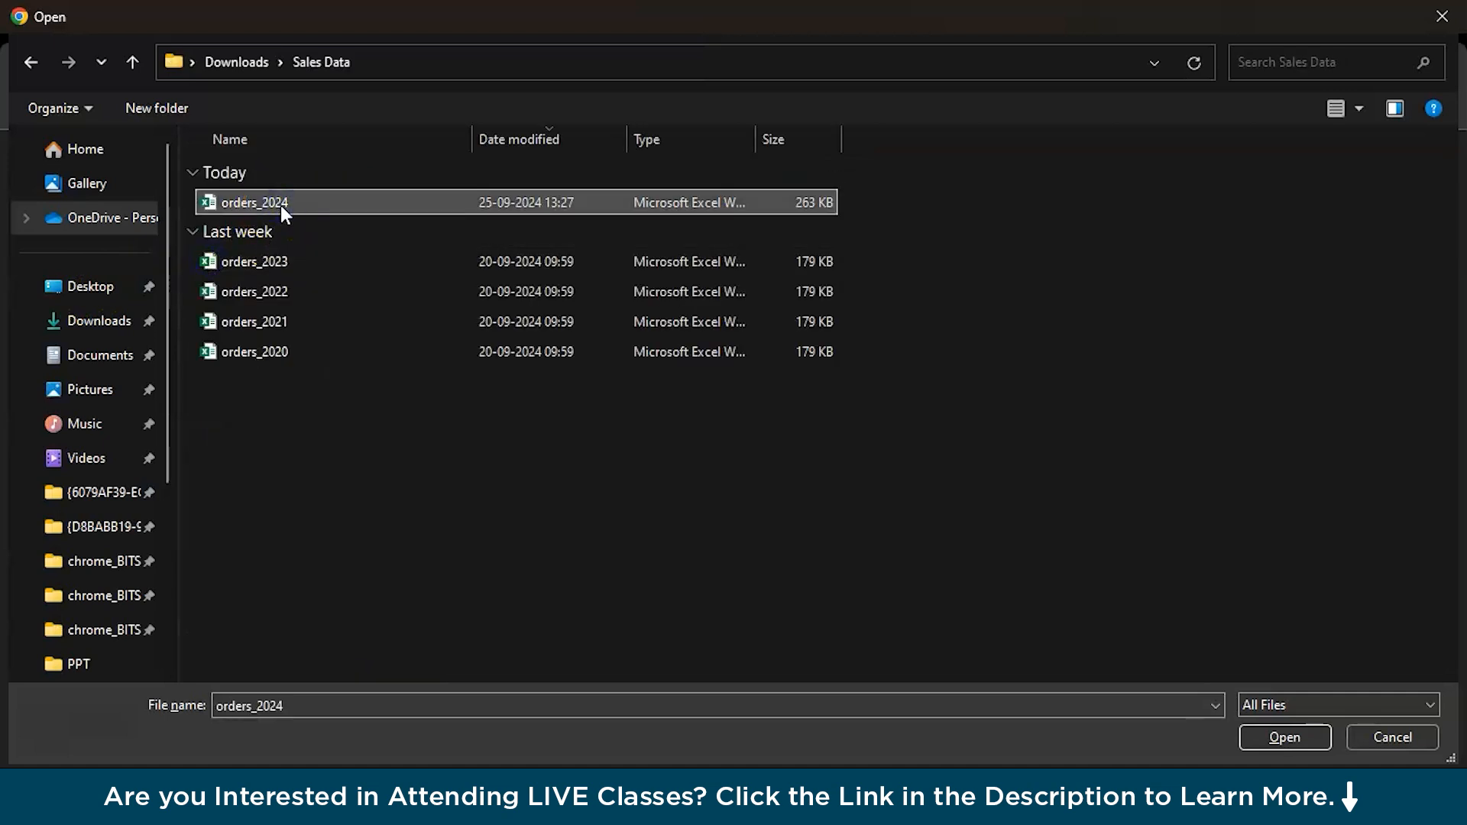
pyautogui.click(1246, 735)
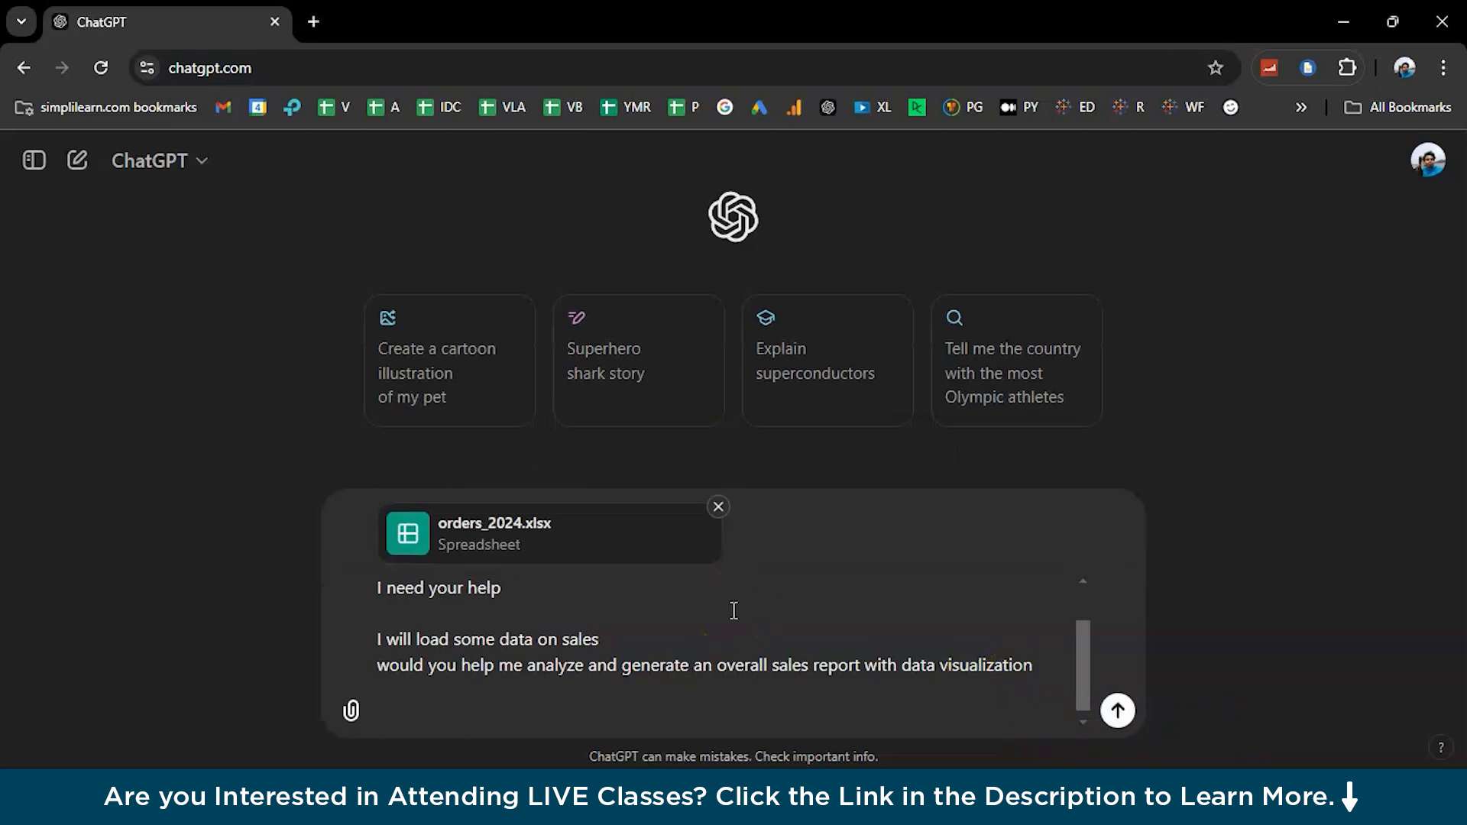
pyautogui.click(1117, 711)
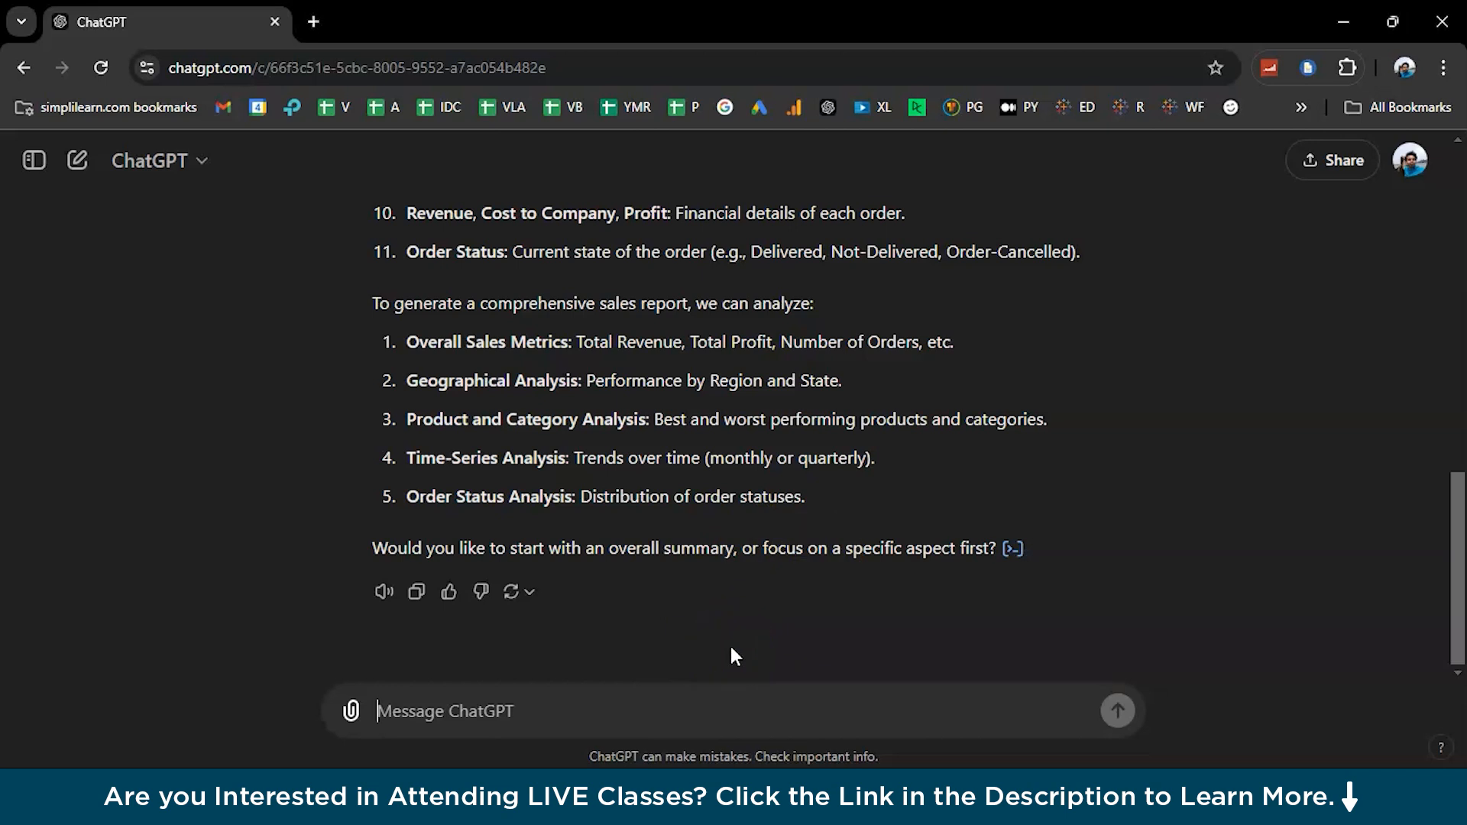
# Step: Ask for "region wise sales as a bargraph"
pyautogui.click(653, 700)
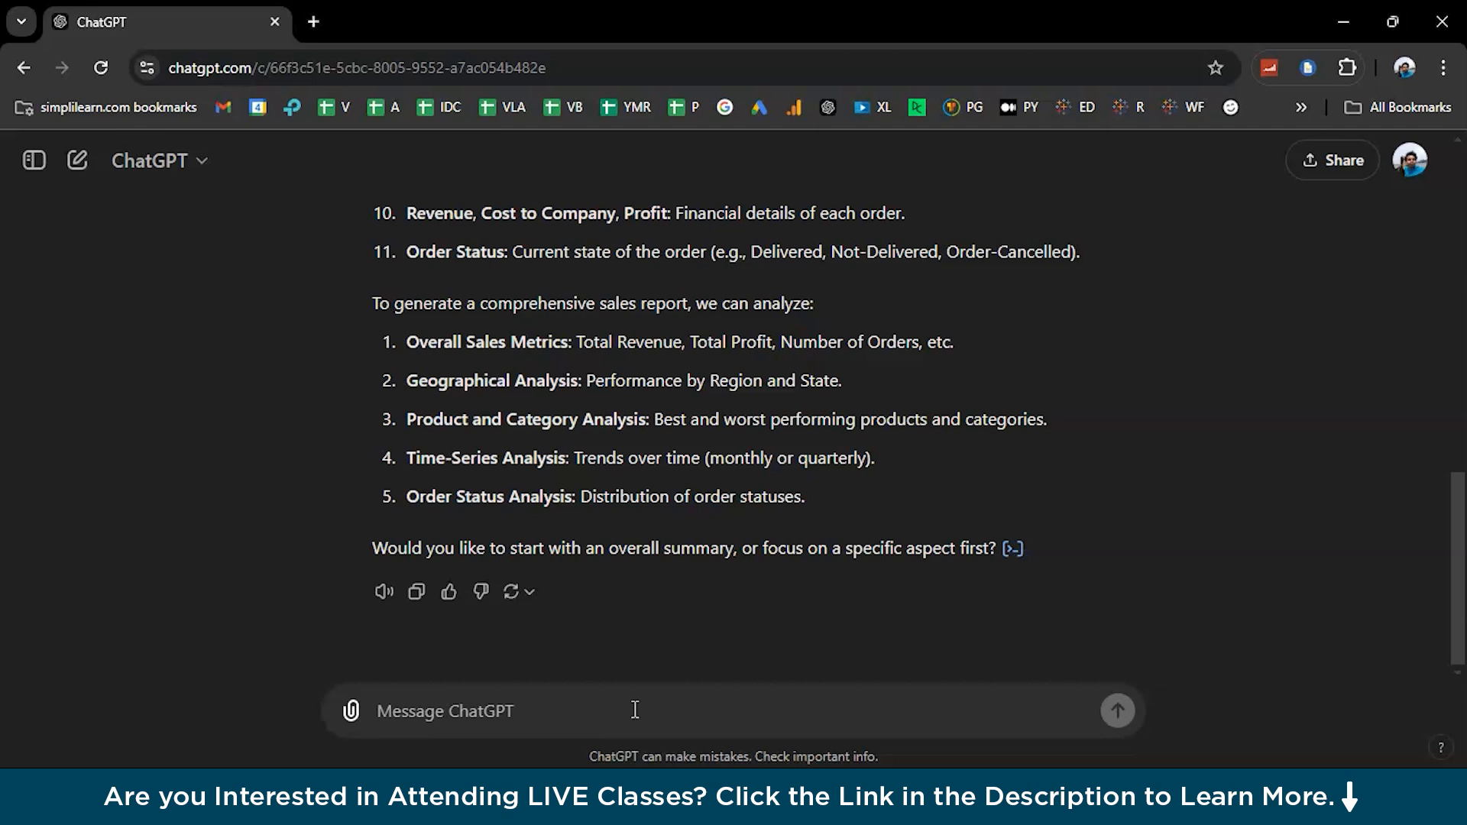
pyautogui.write('s')
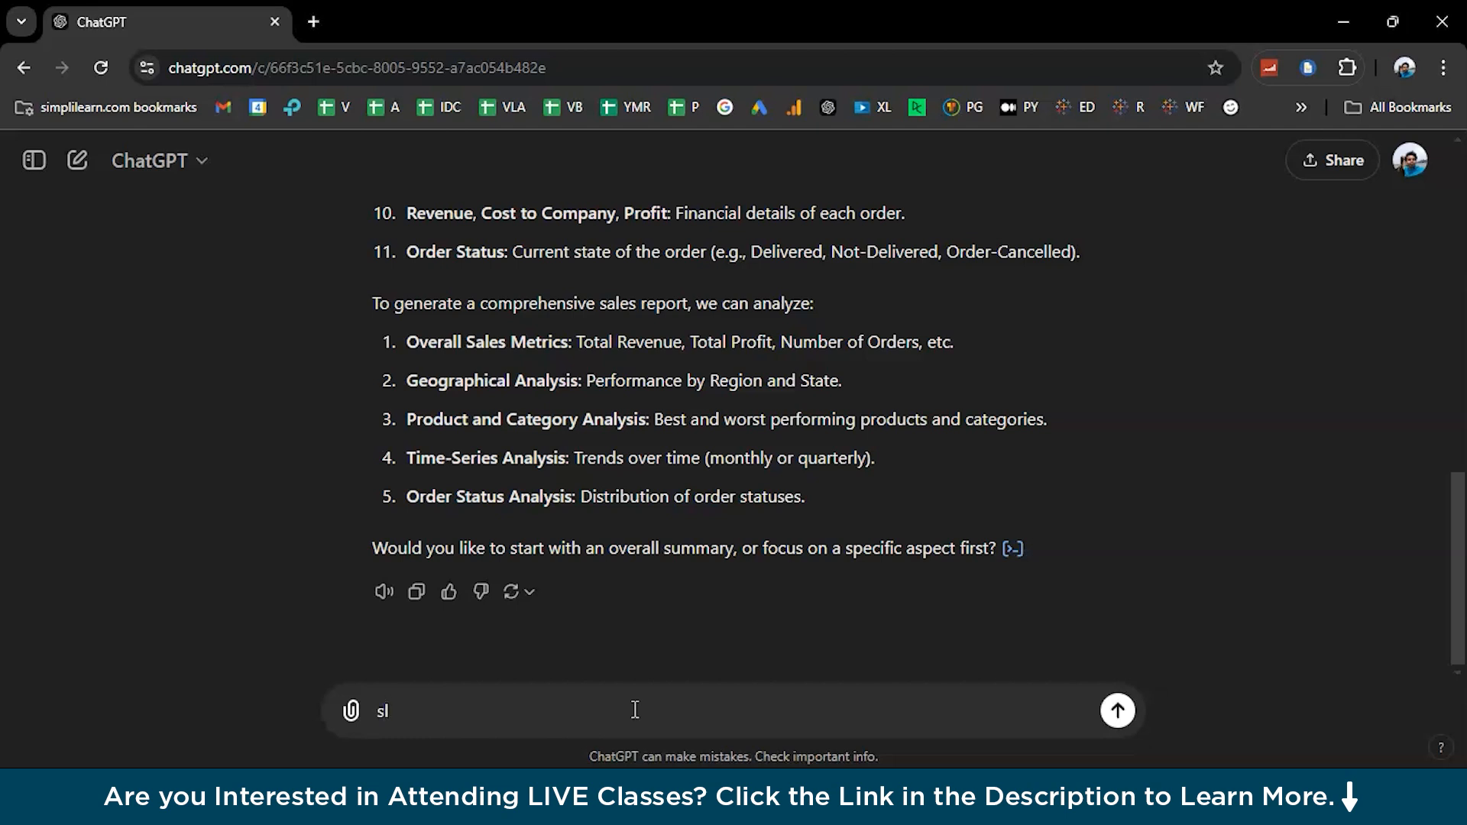
pyautogui.press('BackSpace')
pyautogui.write('region wise sales as a ')
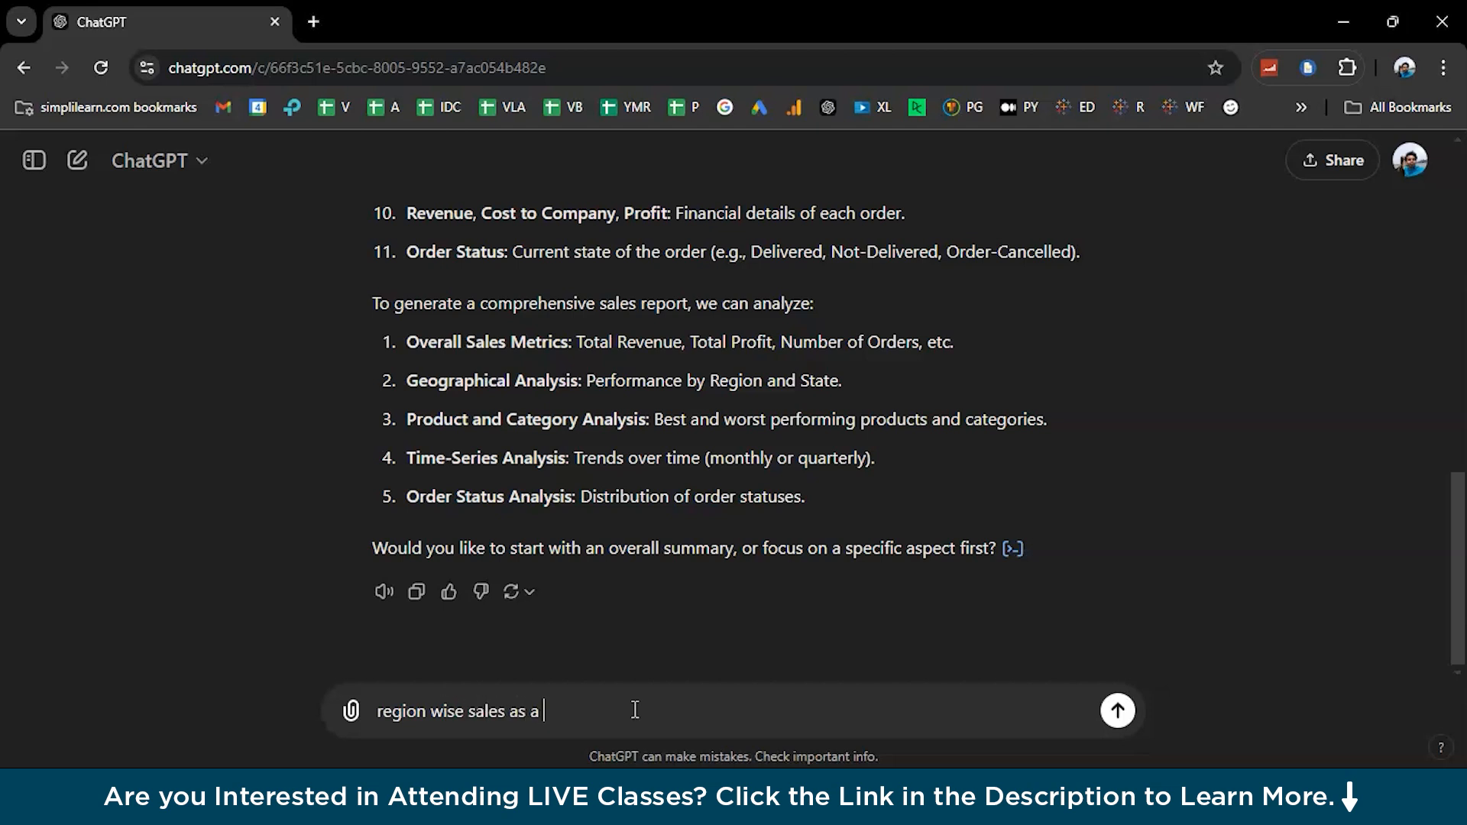
pyautogui.write('bargraph')
pyautogui.press('Return')
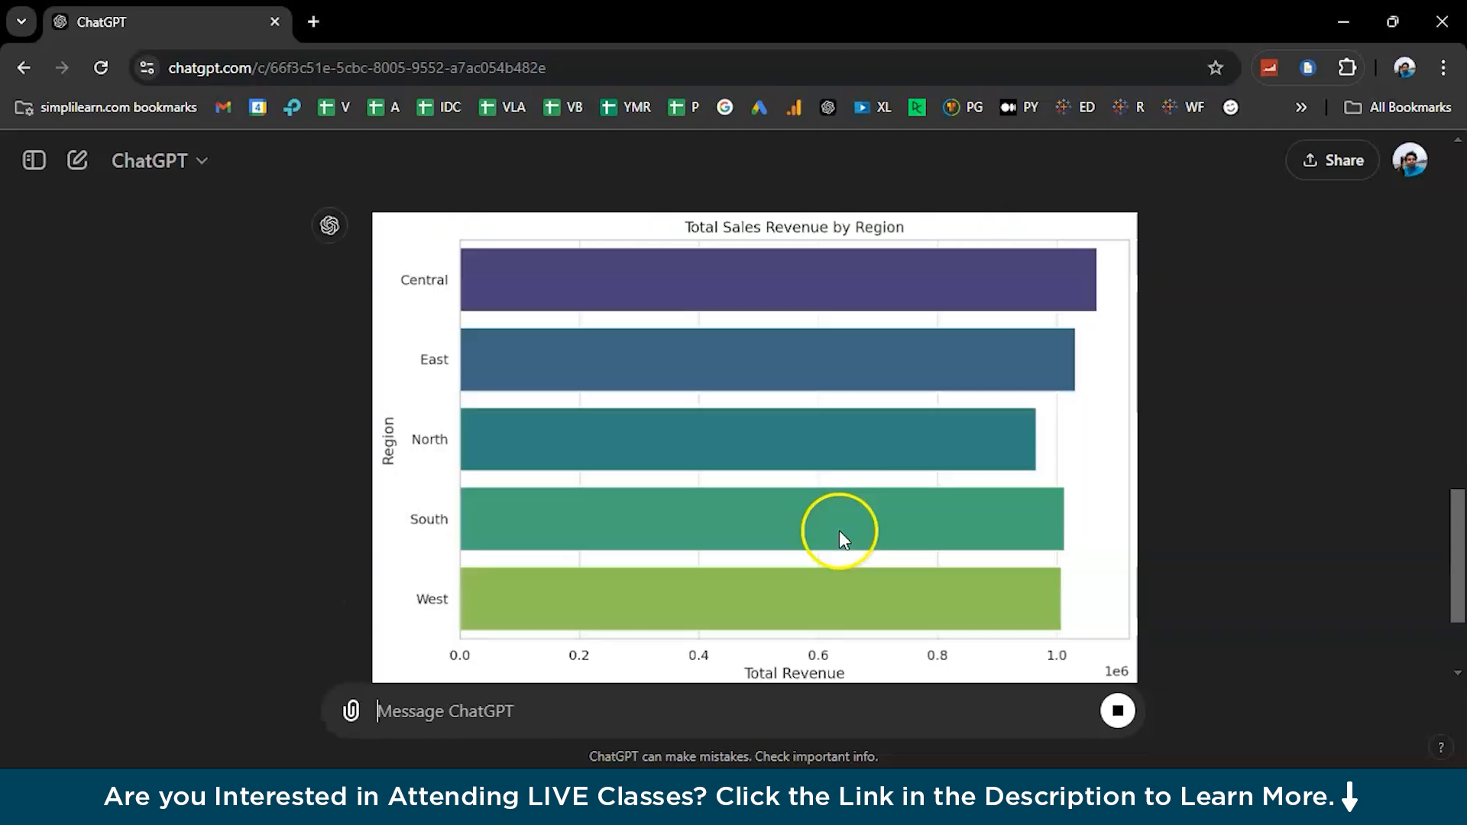
# Step: Look over the regional revenue bar graph and request a "pie chart for category revenue"
pyautogui.scroll(3, 868, 398)
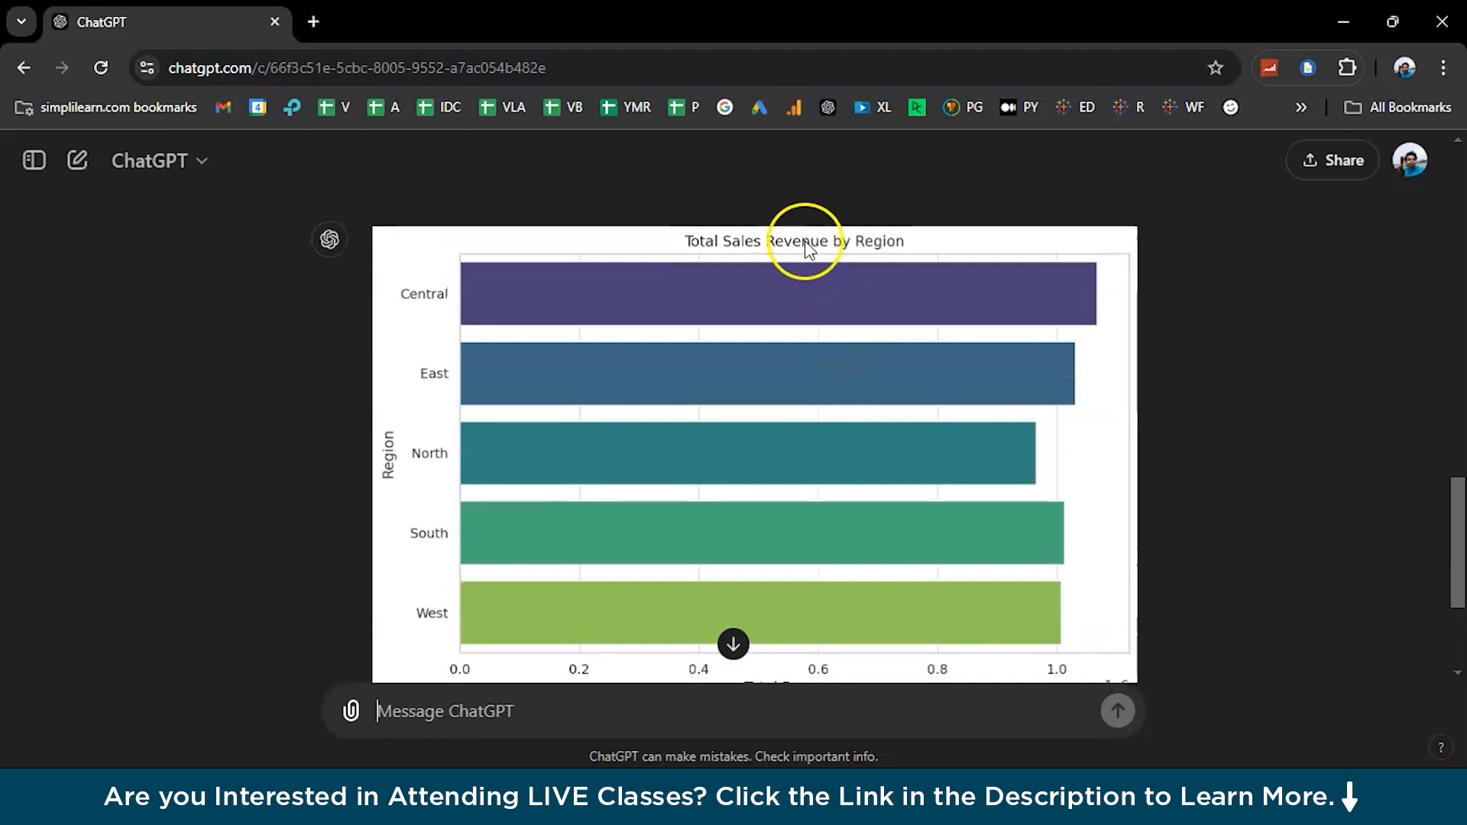
pyautogui.scroll(-3, 808, 430)
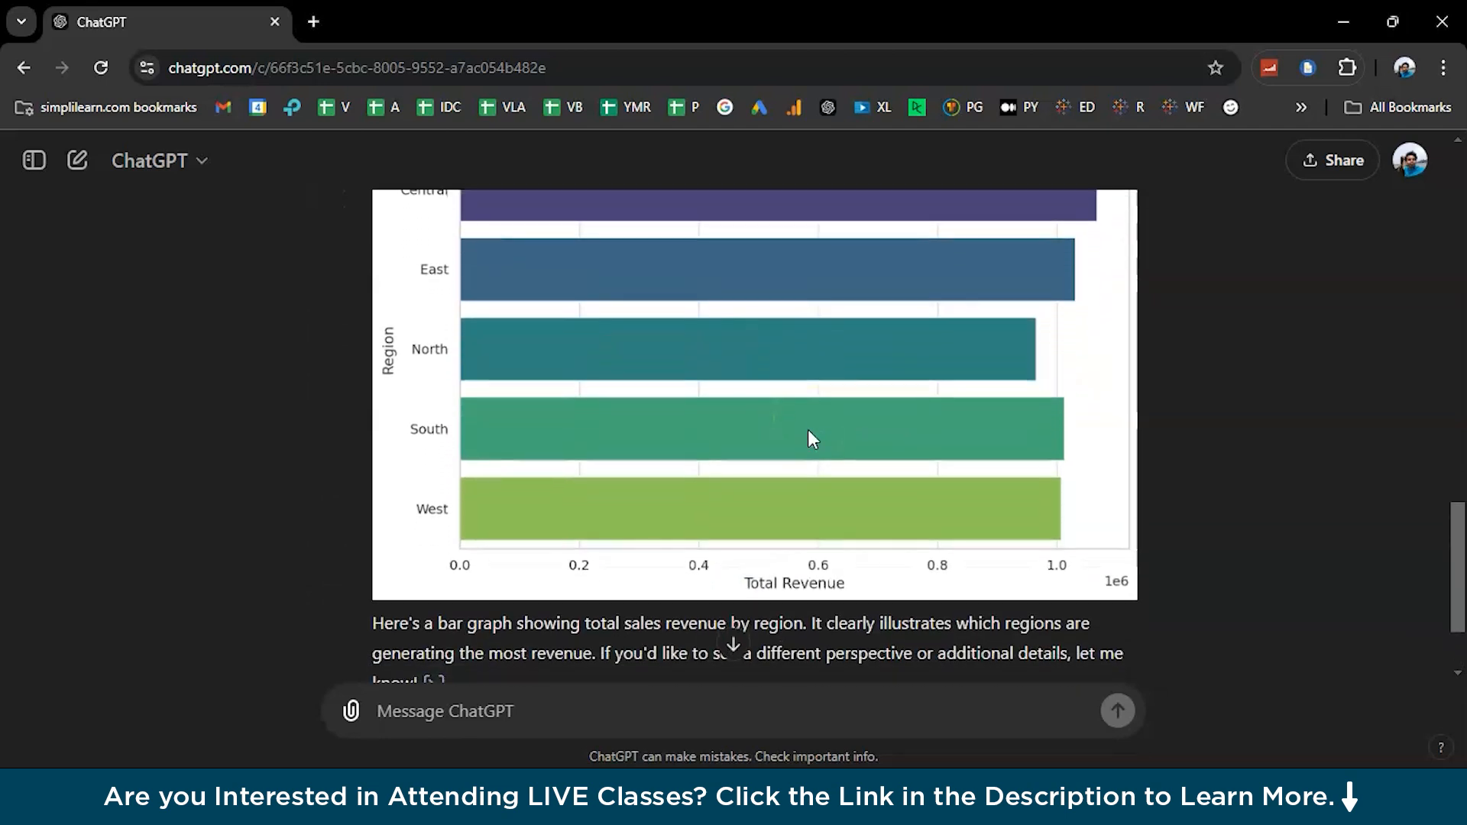
pyautogui.click(610, 722)
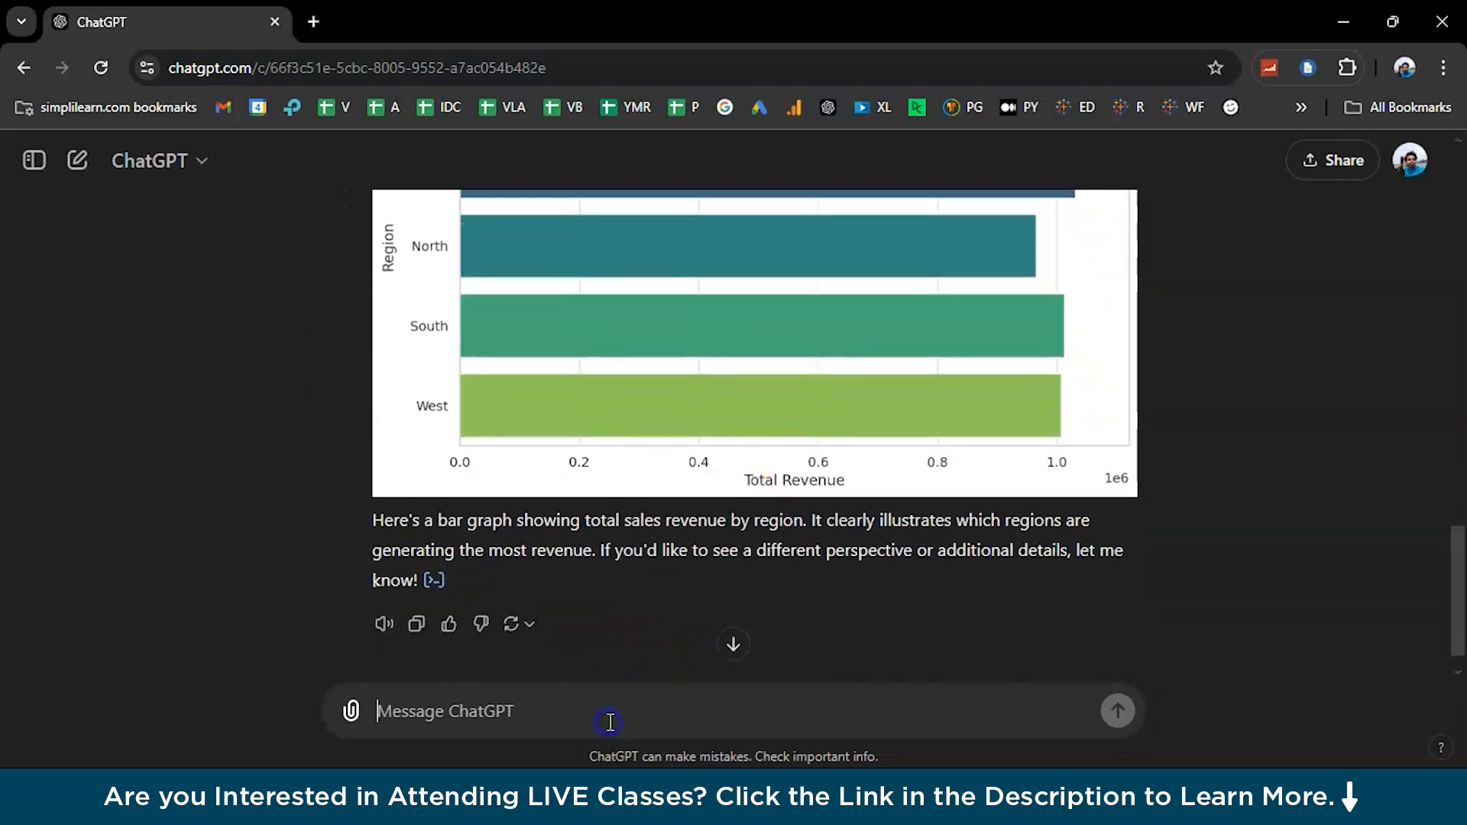
pyautogui.write('pie chart')
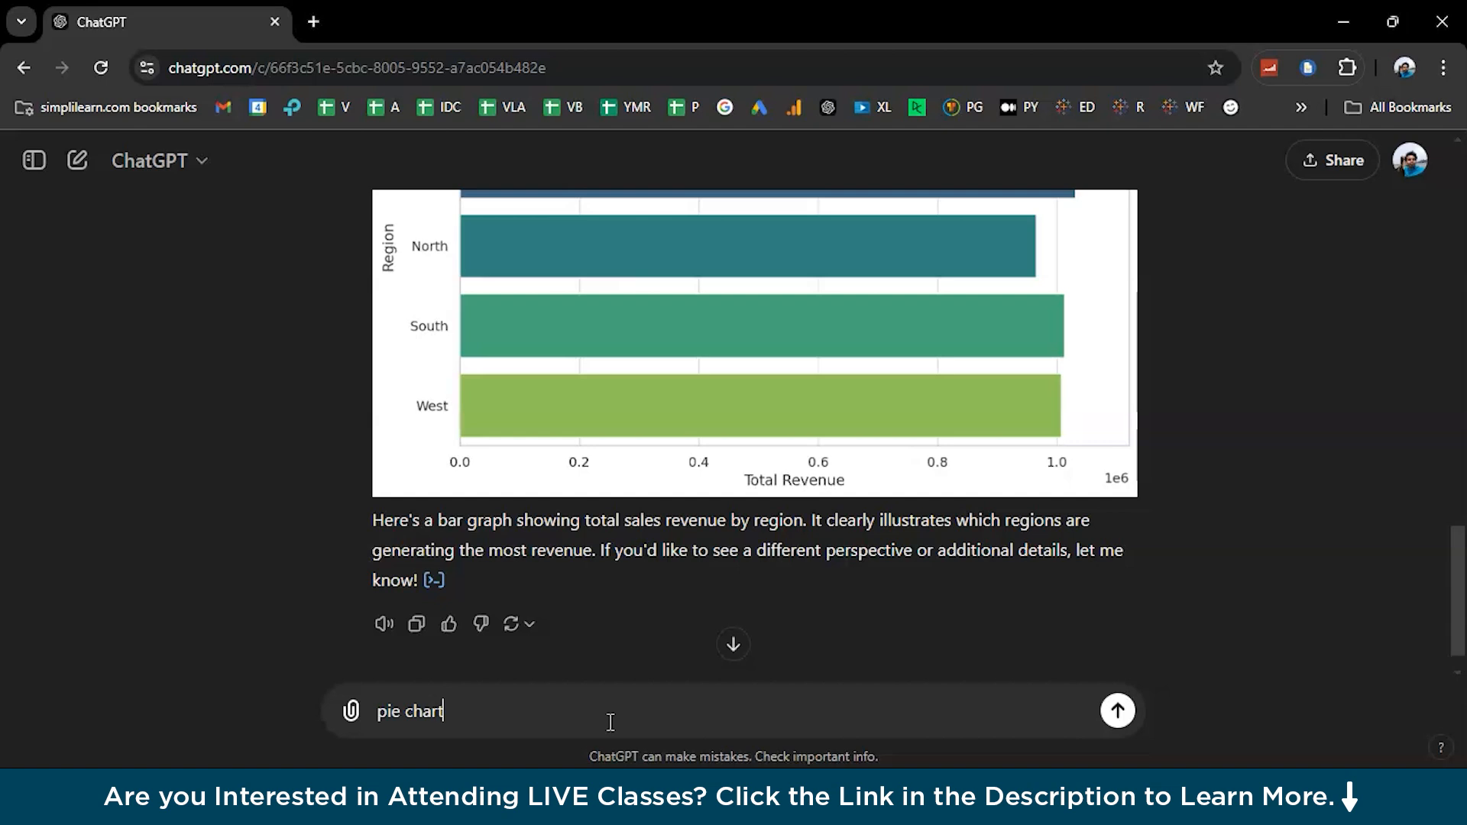
pyautogui.write(' for category revenue')
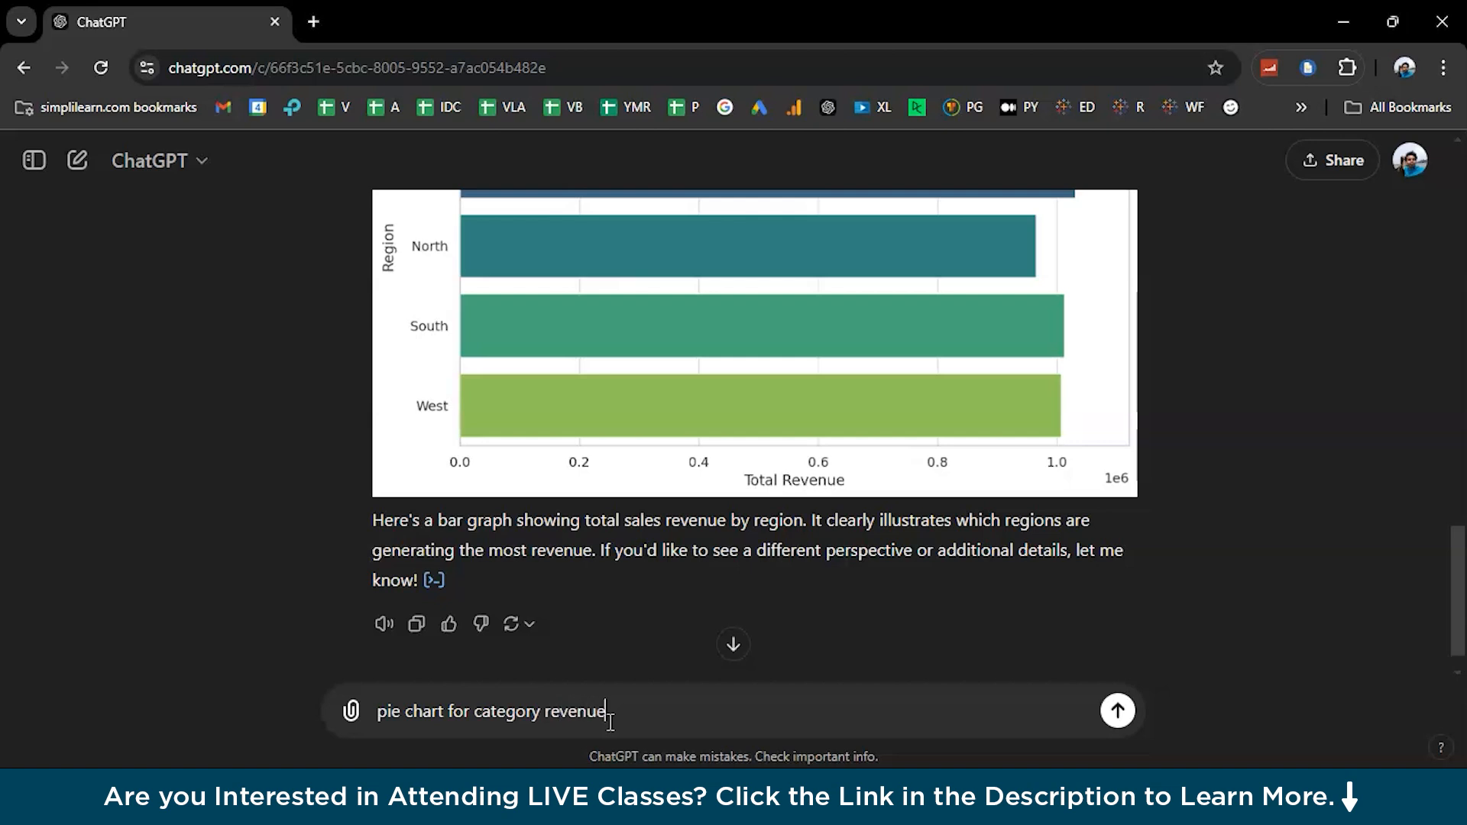
pyautogui.press('Return')
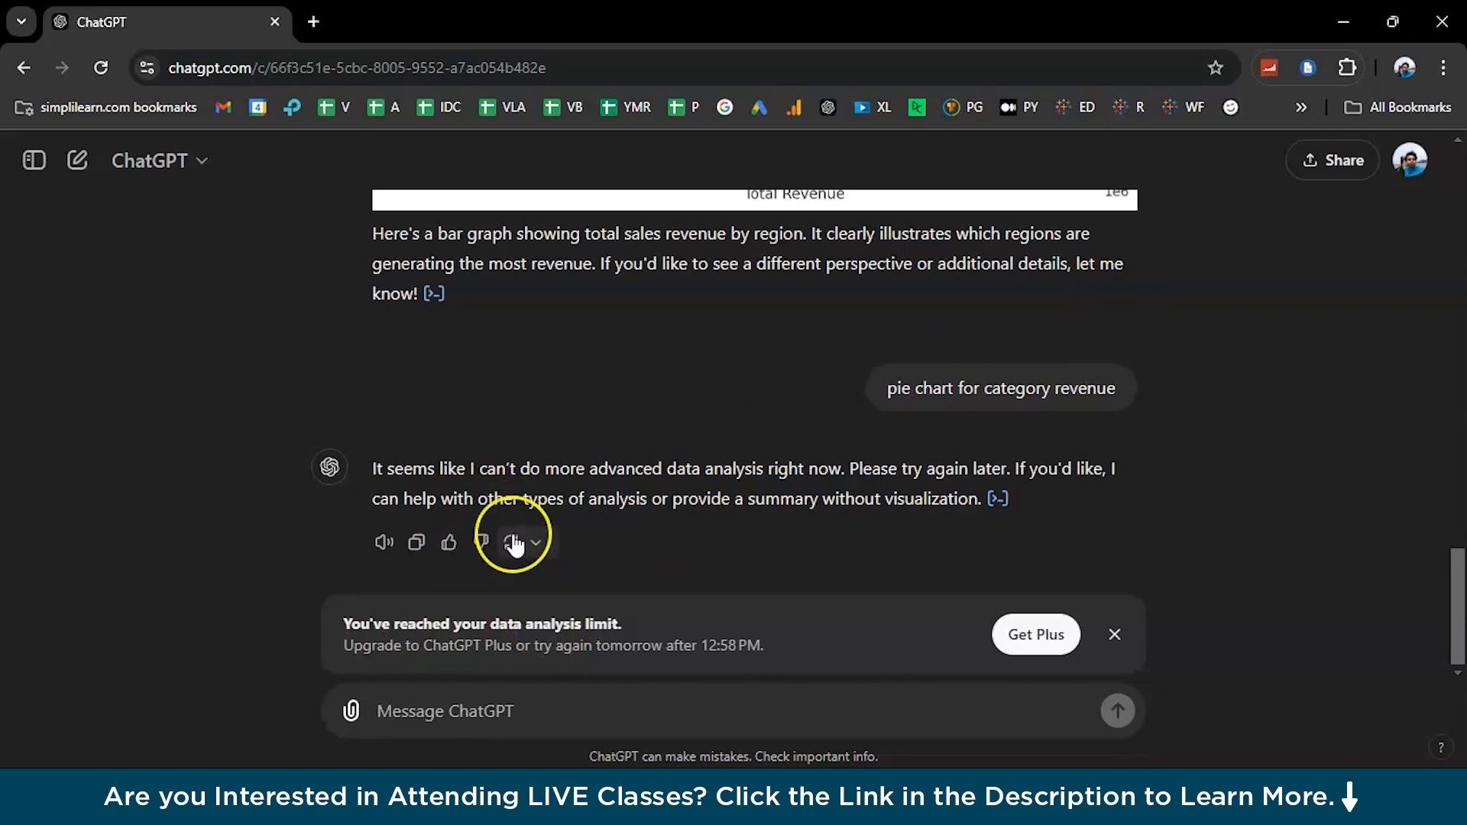
# Step: Review the earlier bar graph and suggested analyses, plus the Revenue Vs. Cost To Company chart and visualization summary in the ChatGPT 4o conversation
pyautogui.scroll(10, 535, 485)
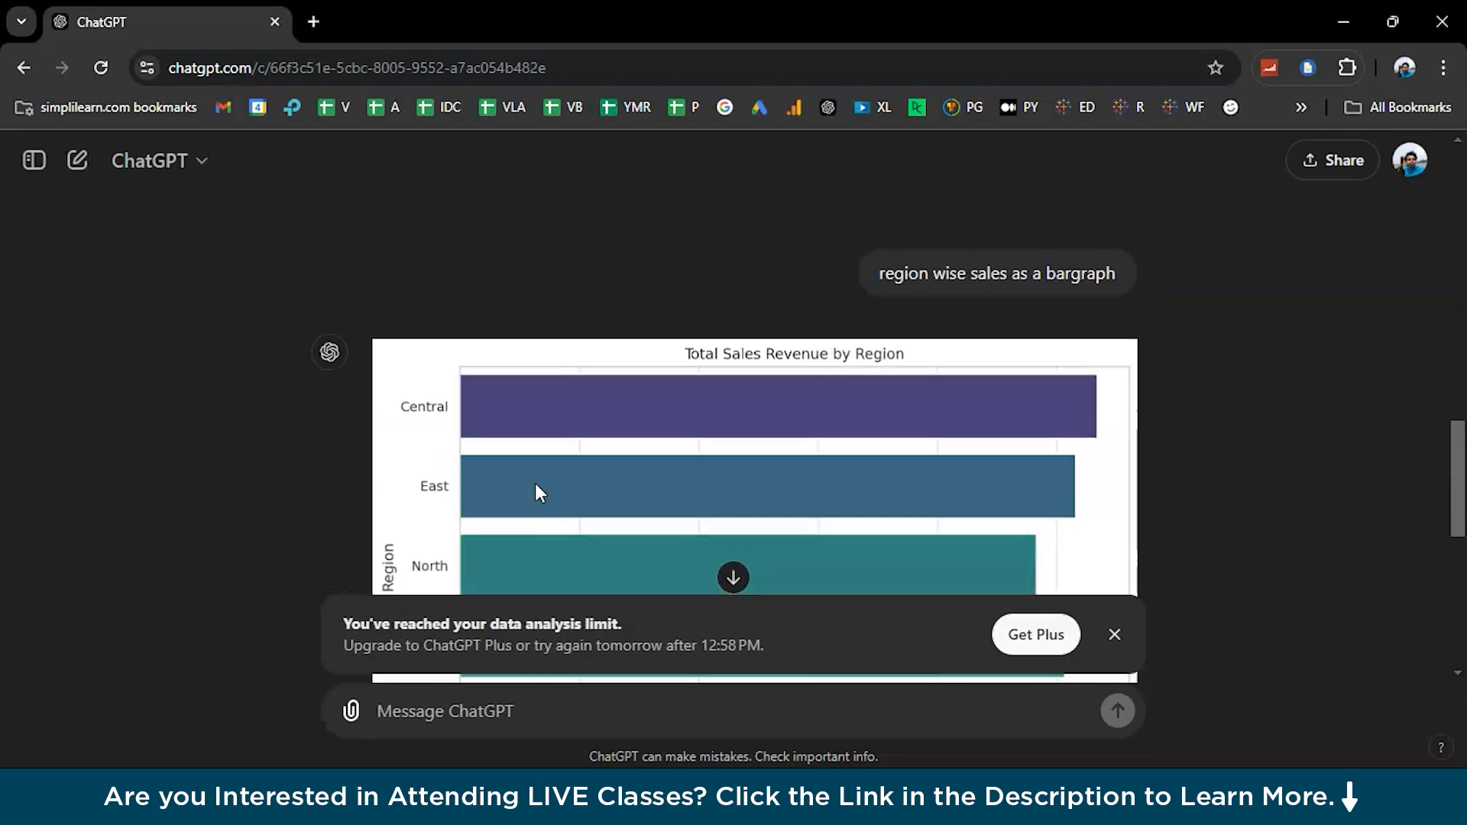
pyautogui.scroll(3, 535, 489)
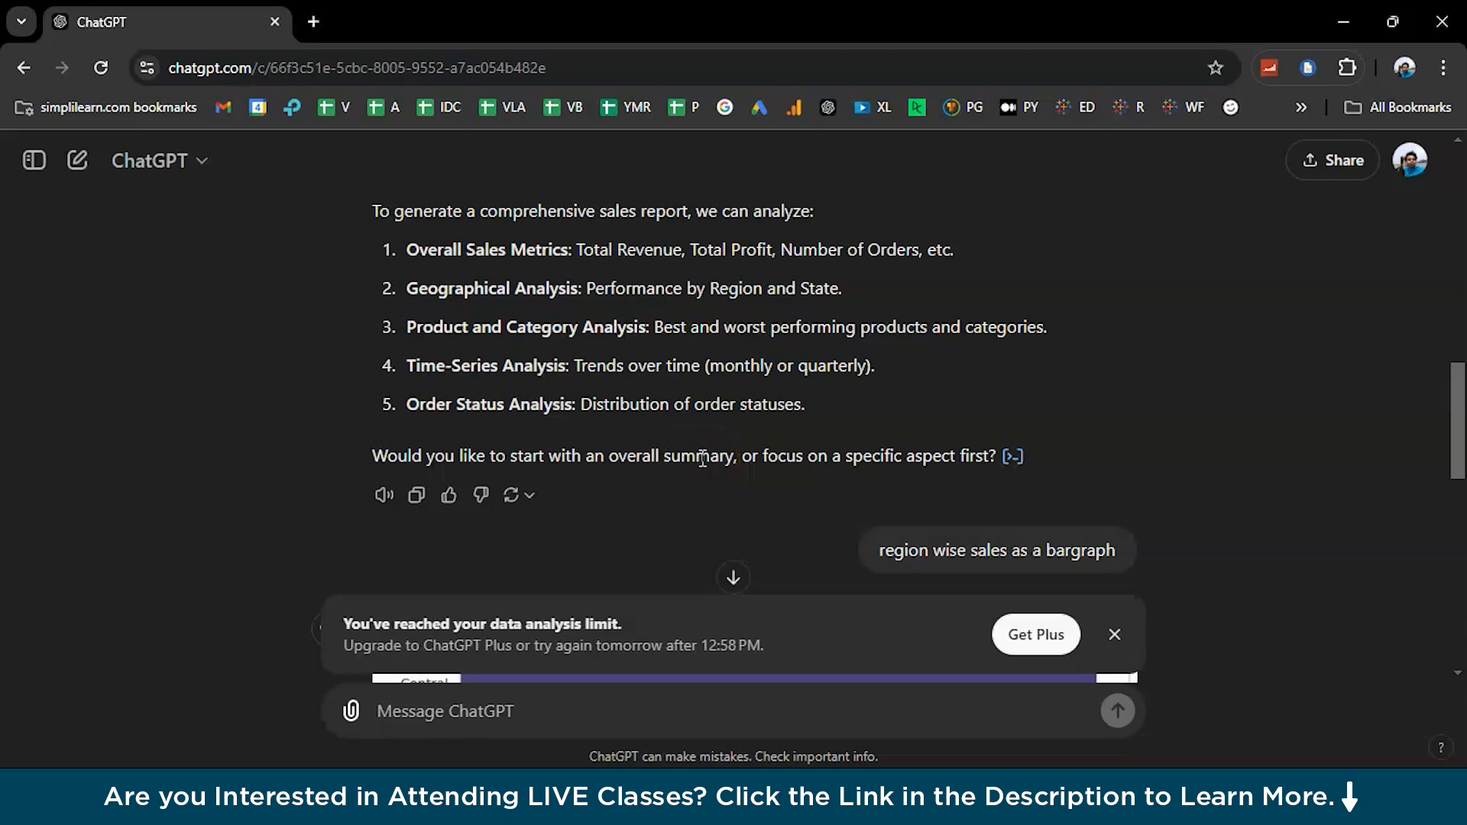
pyautogui.scroll(-5, 575, 549)
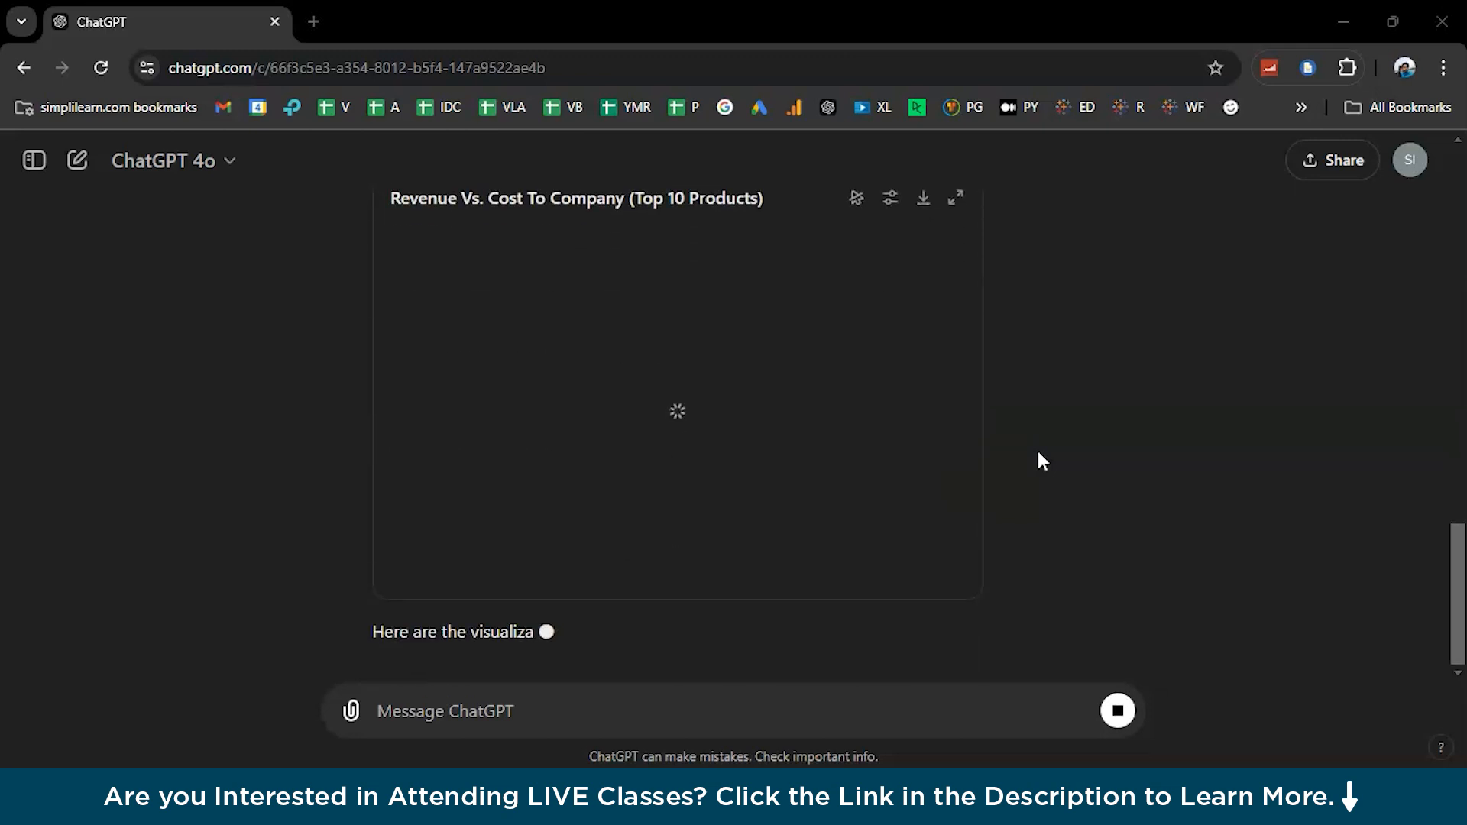
pyautogui.scroll(2, 1038, 451)
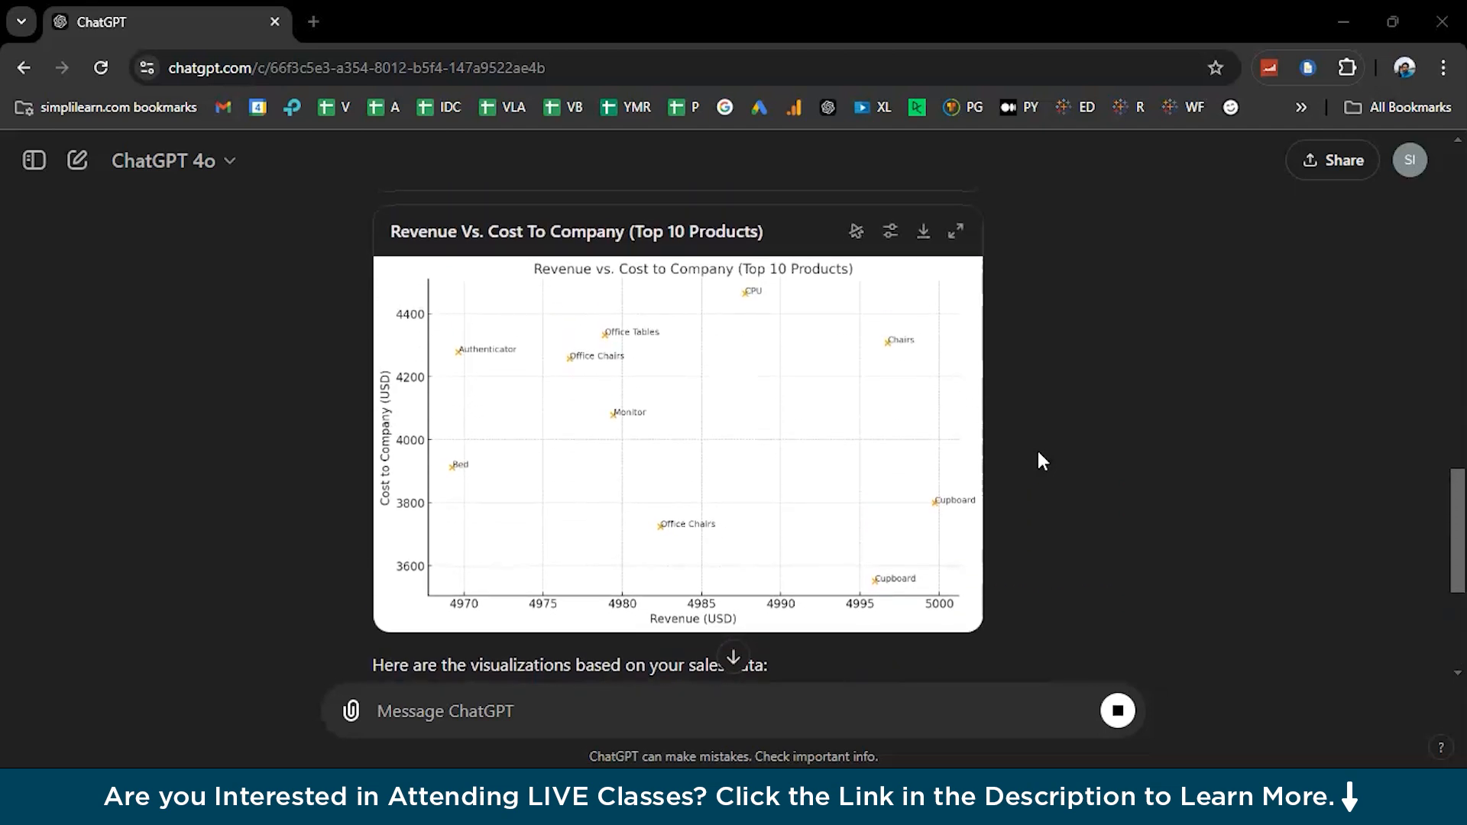
pyautogui.scroll(1, 1038, 452)
pyautogui.scroll(1, 1038, 451)
pyautogui.scroll(-2, 1038, 451)
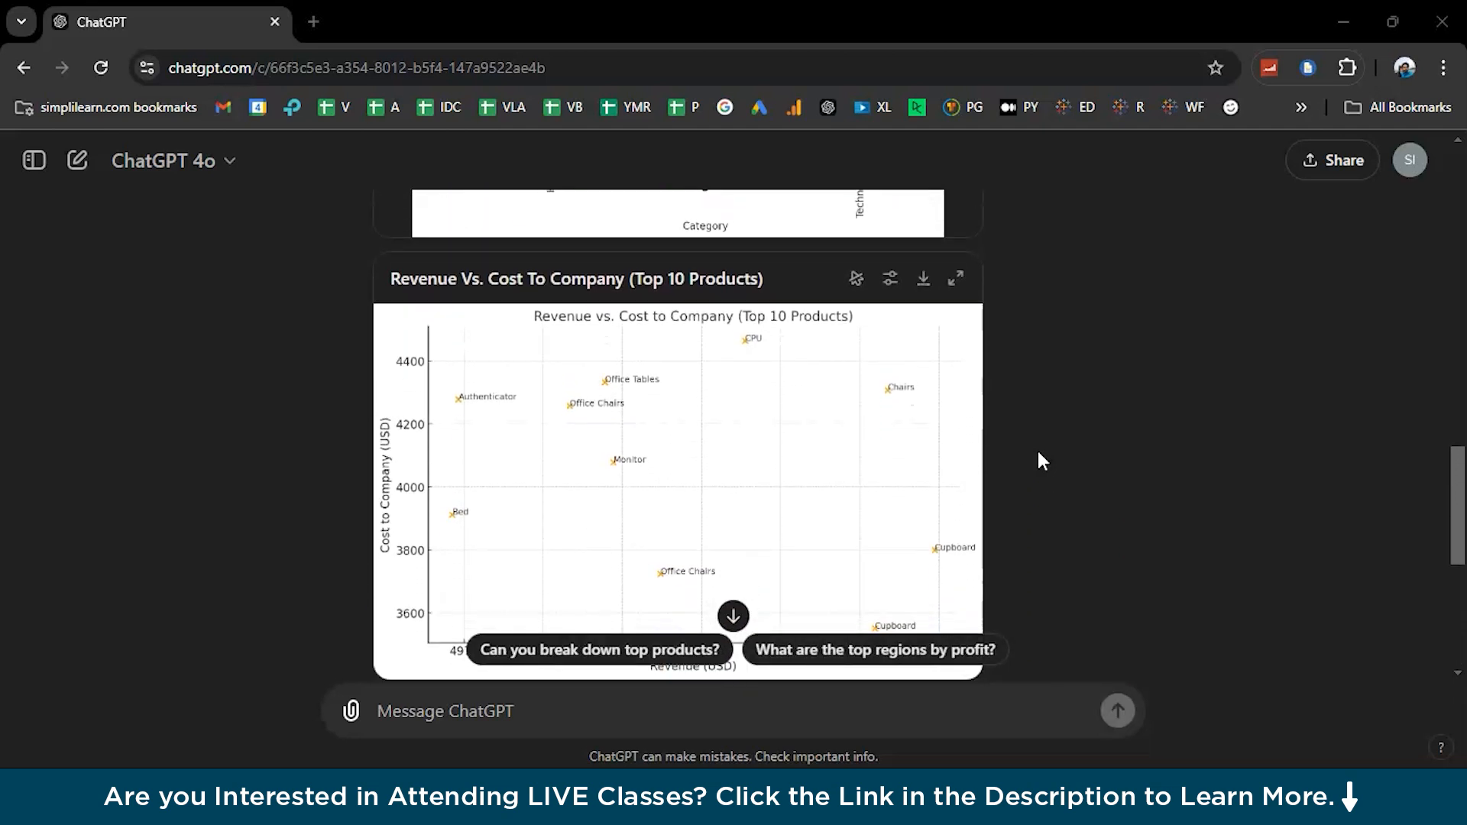
pyautogui.scroll(1, 1038, 451)
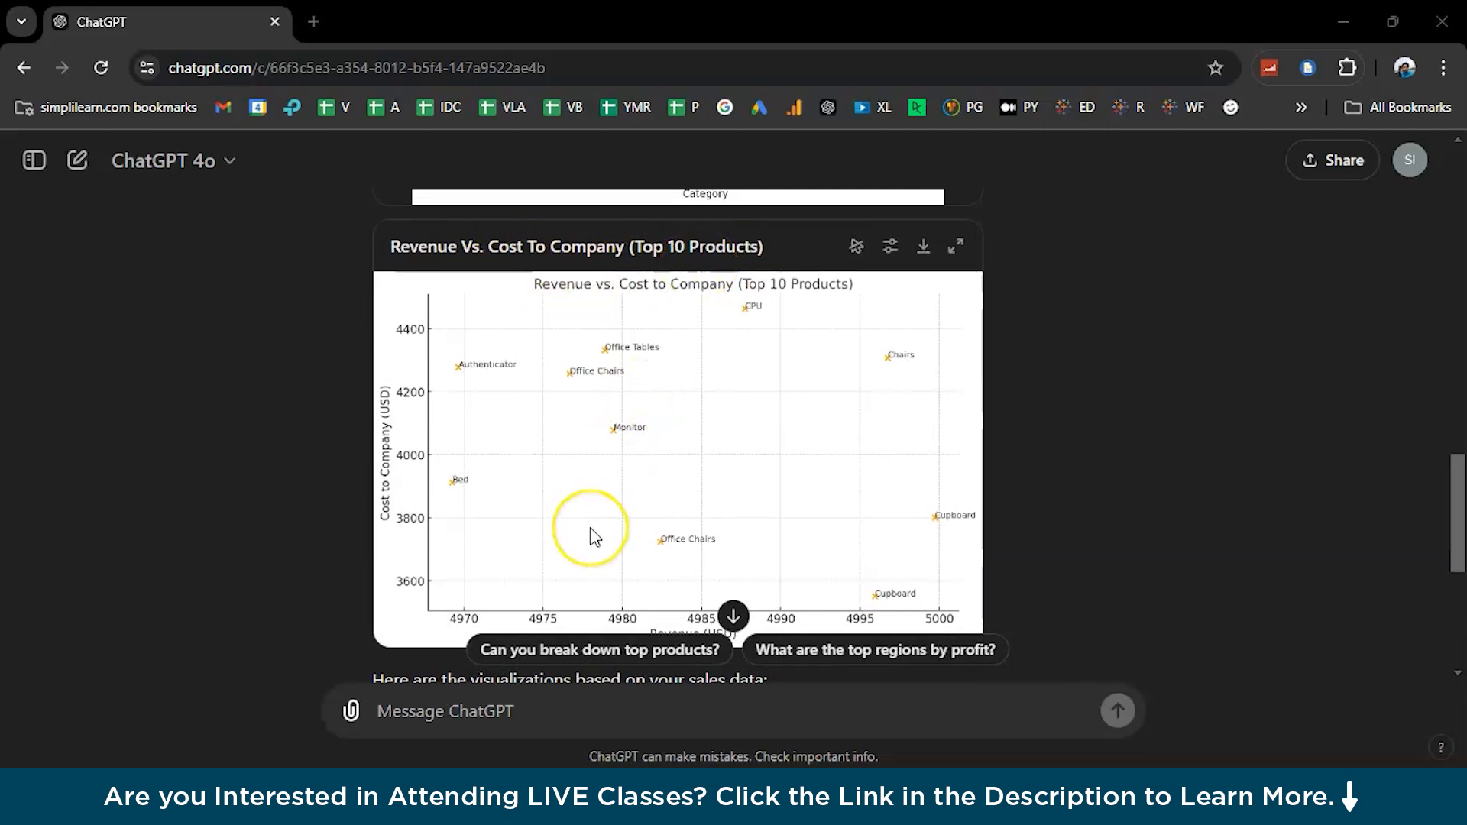
pyautogui.scroll(-6, 590, 529)
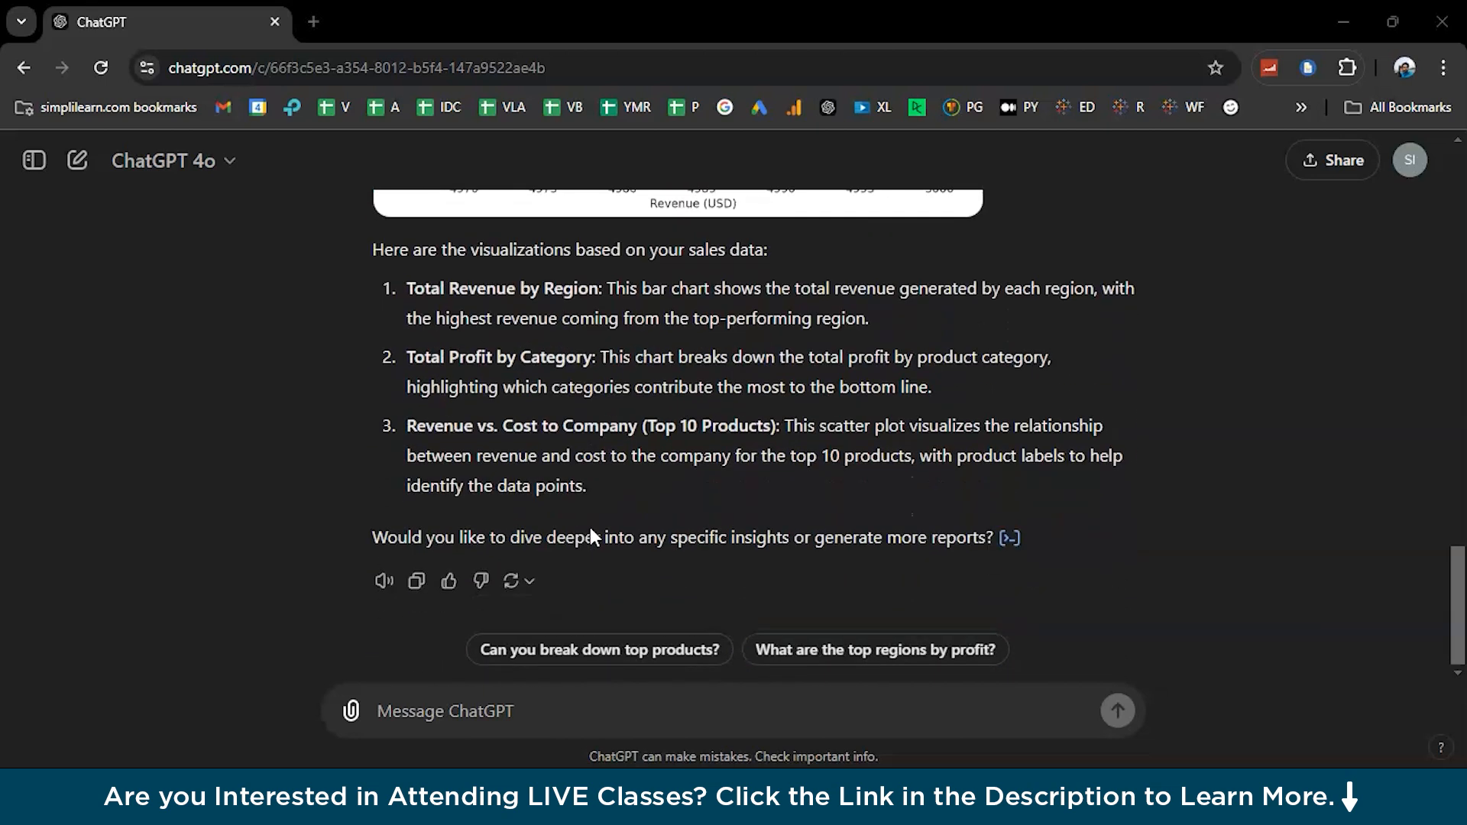
# Step: Ask for "traffic vs month on month as aline graph" in the ChatGPT 4o conversation
pyautogui.click(532, 707)
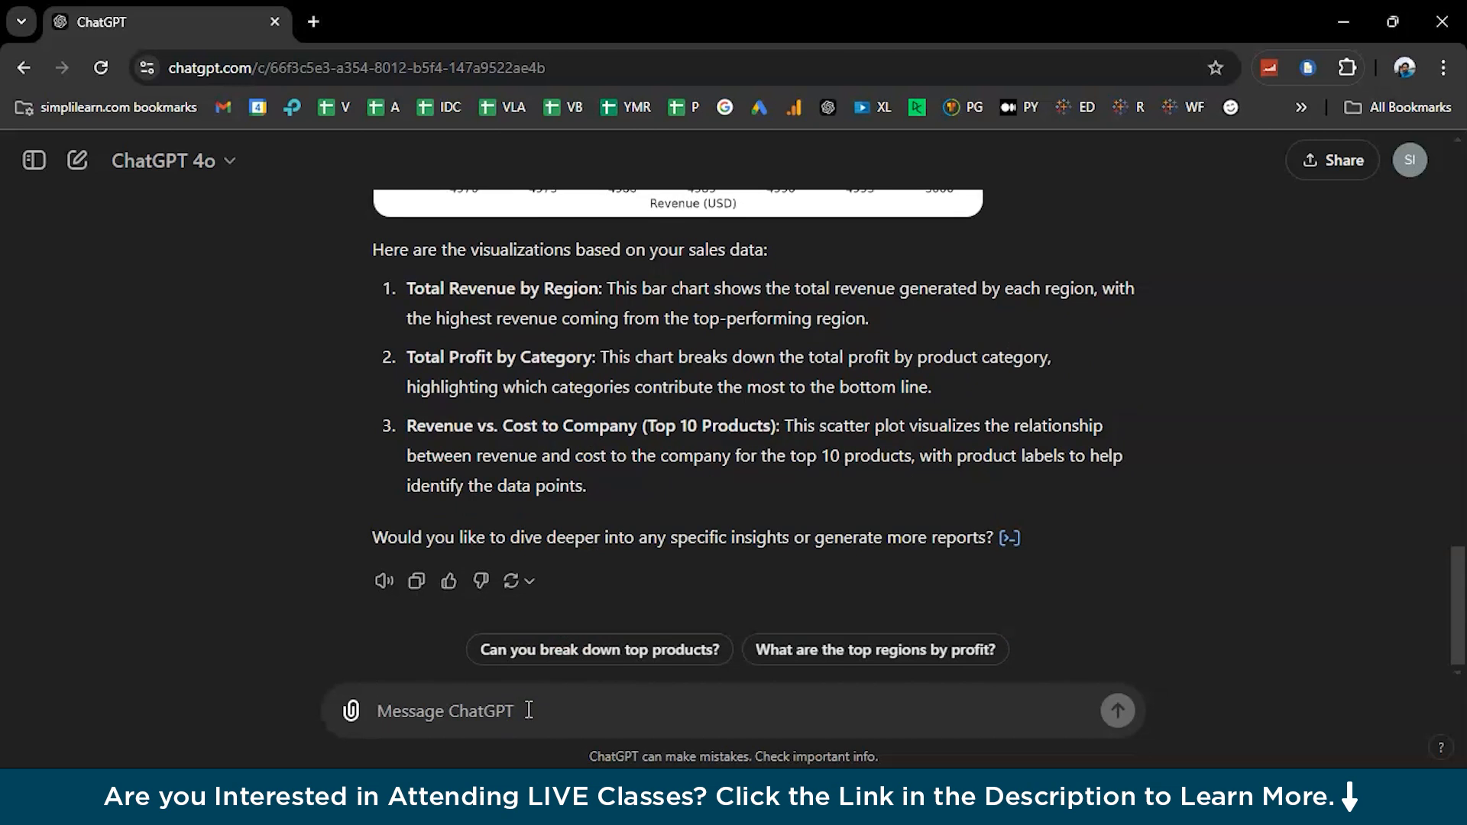
pyautogui.write('traffic')
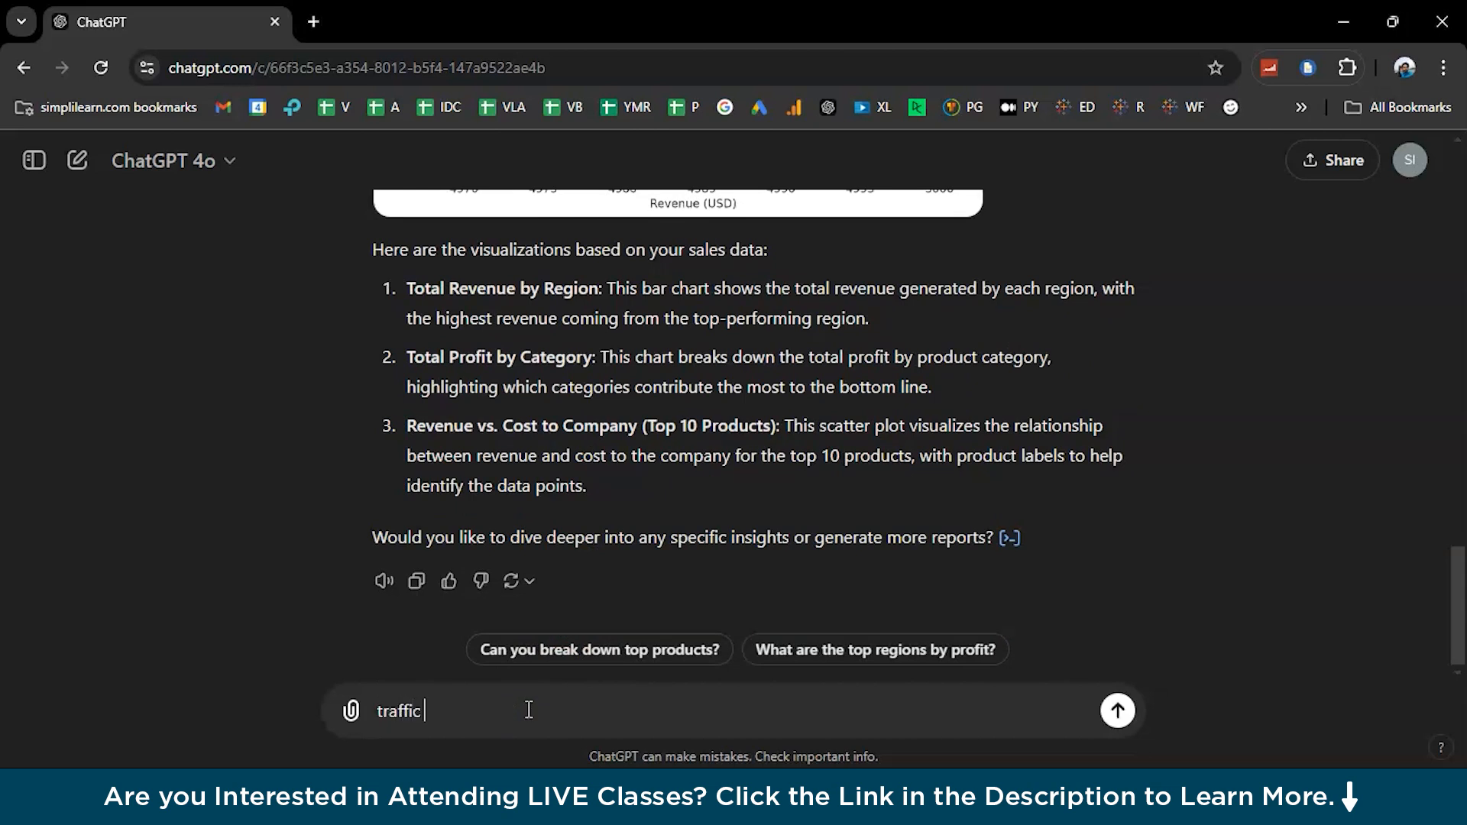
pyautogui.write(' vs month on month as')
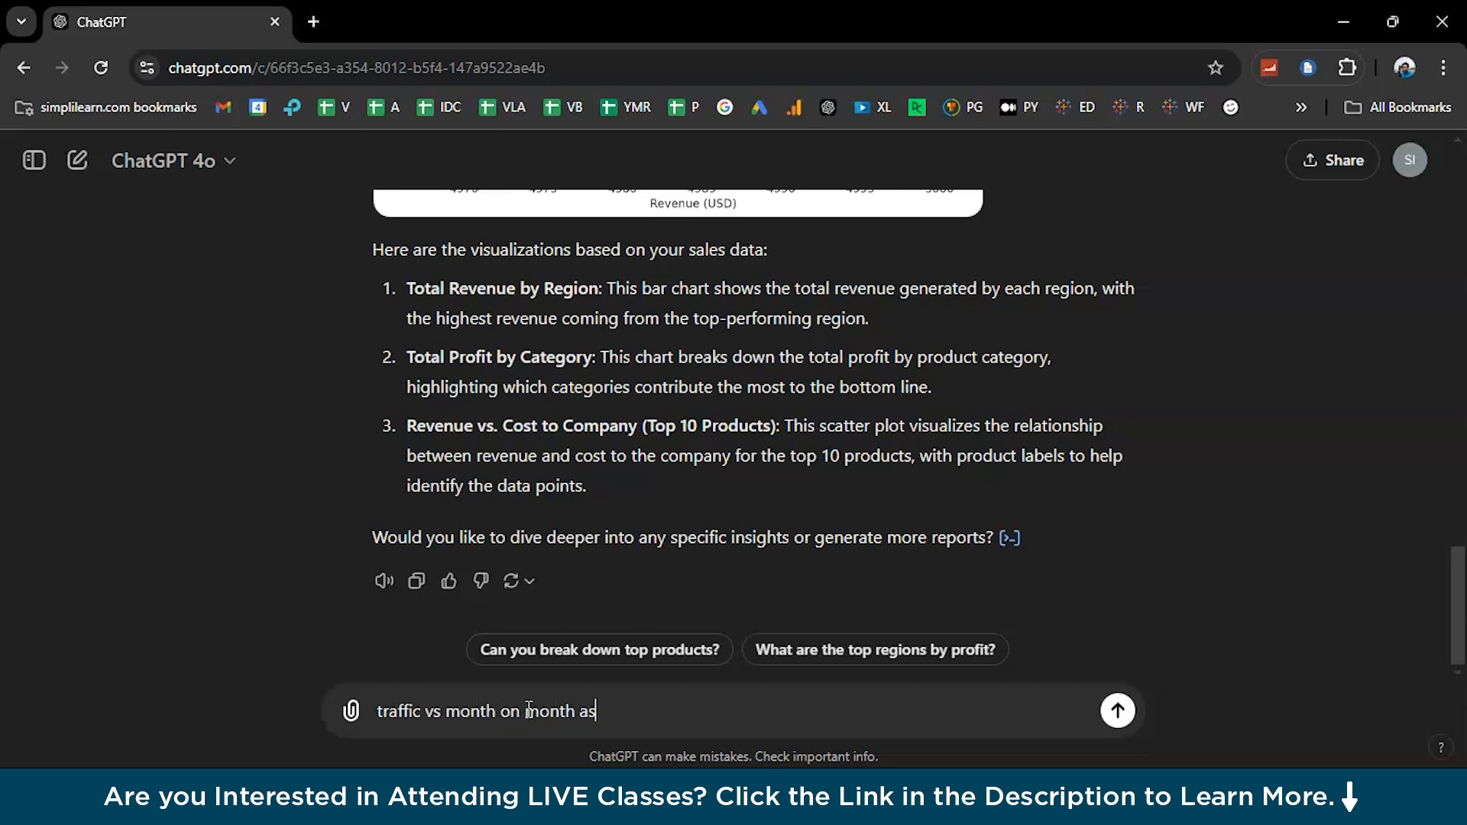
pyautogui.write(' aline graph')
pyautogui.press('Return')
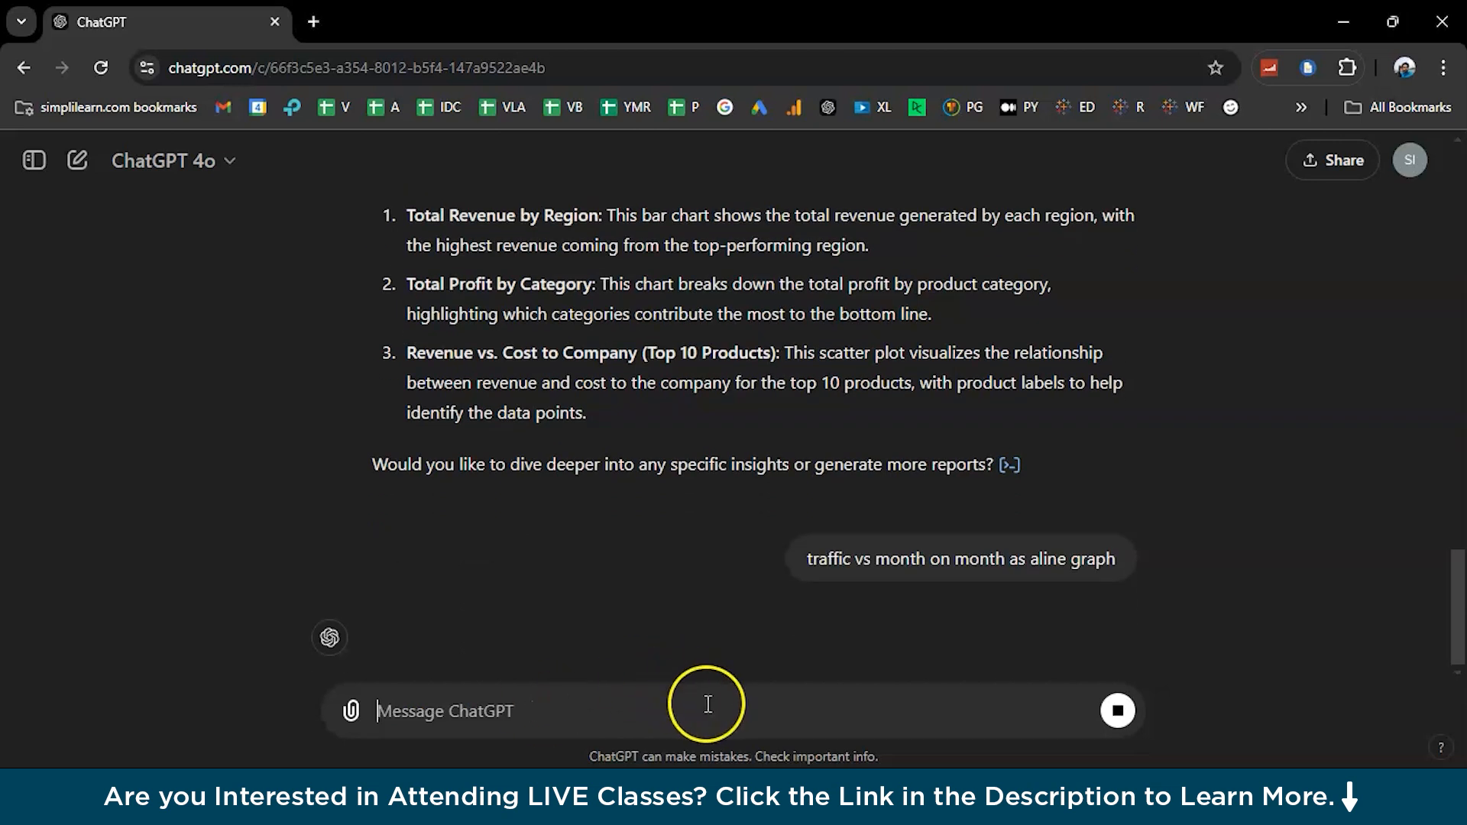